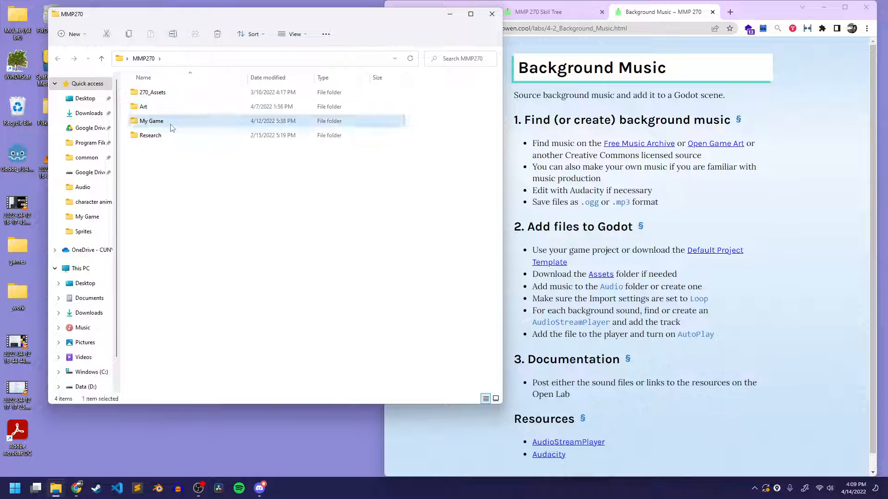
# Open the Audio folder inside My Game and enlarge the window and Name column so full file names fit
pyautogui.doubleClick(167, 122)
pyautogui.click(157, 122)
pyautogui.doubleClick(157, 122)
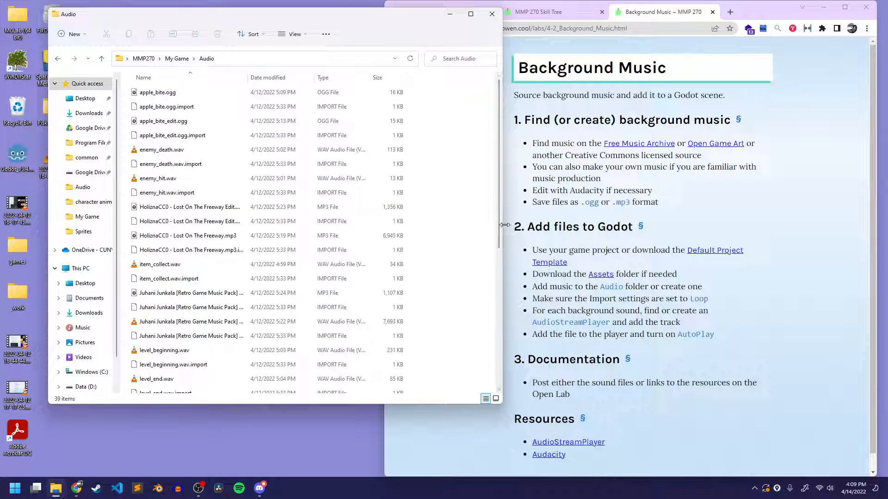
pyautogui.moveTo(505, 224); pyautogui.dragTo(605, 224)
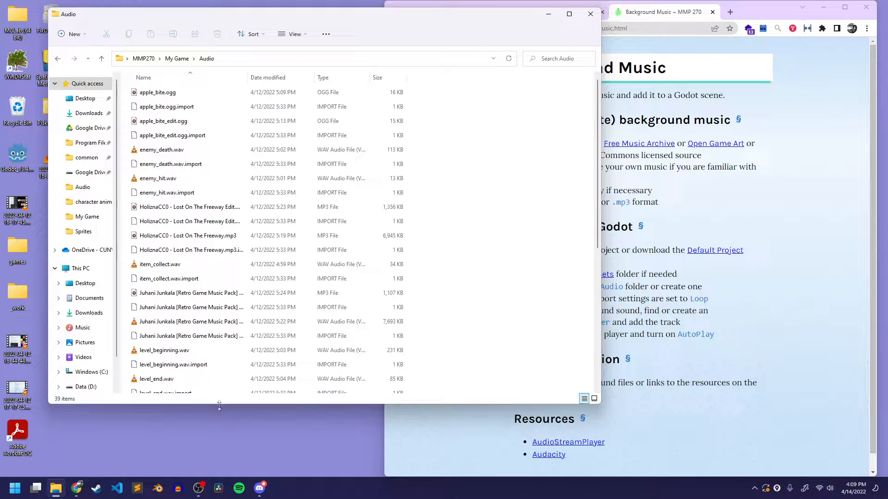
pyautogui.moveTo(220, 405); pyautogui.dragTo(218, 469)
pyautogui.scroll(-3, 202, 264)
pyautogui.scroll(3, 202, 264)
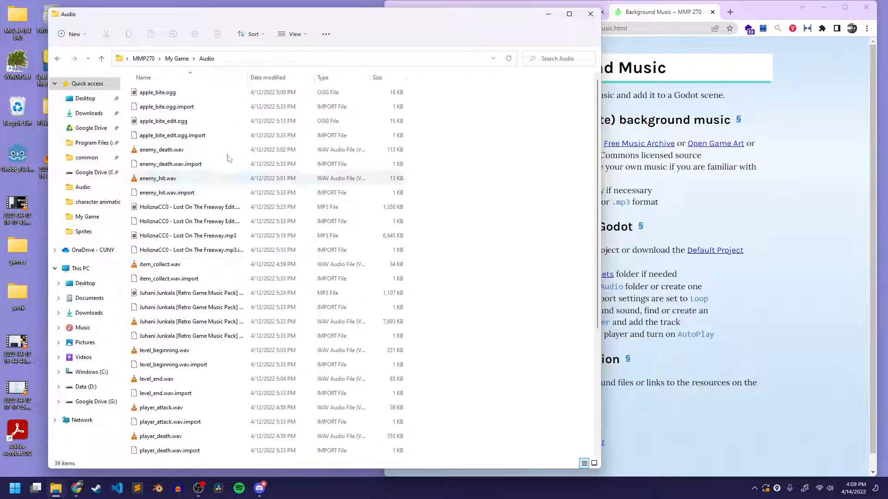
pyautogui.moveTo(249, 77); pyautogui.dragTo(330, 77)
# Review the OGG, WAV and MP3 files in the Audio folder, comparing the apple_bite and Lost On The Freeway files
pyautogui.scroll(-1, 244, 243)
pyautogui.scroll(-4, 243, 244)
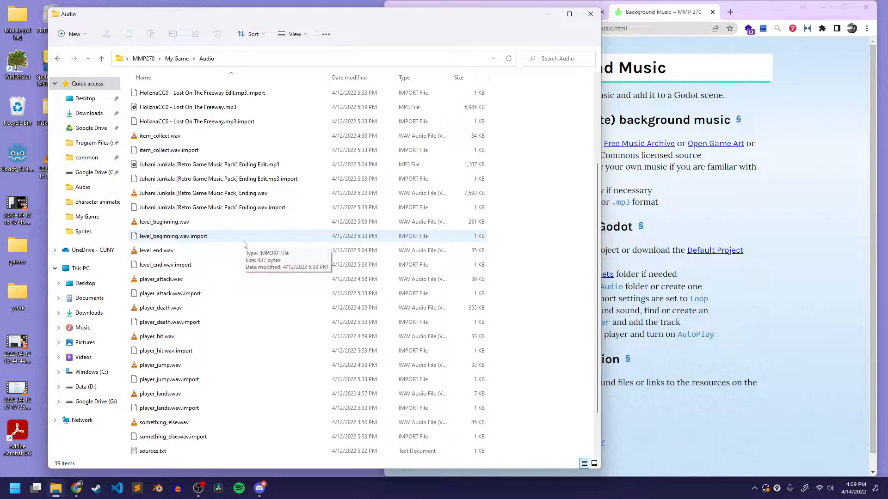
pyautogui.scroll(5, 241, 241)
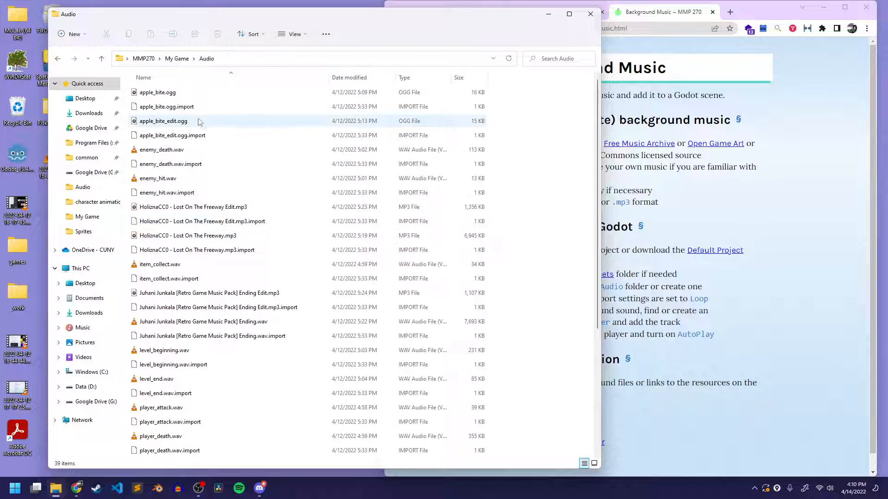
pyautogui.click(153, 93)
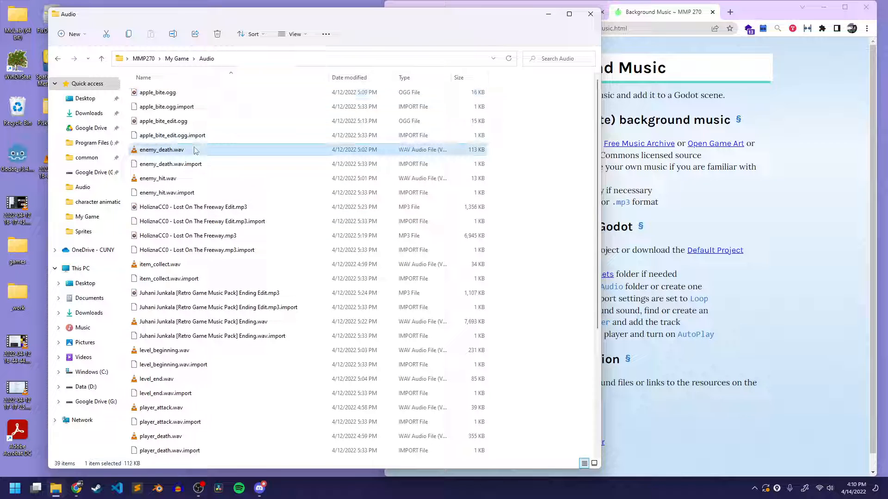
pyautogui.click(220, 208)
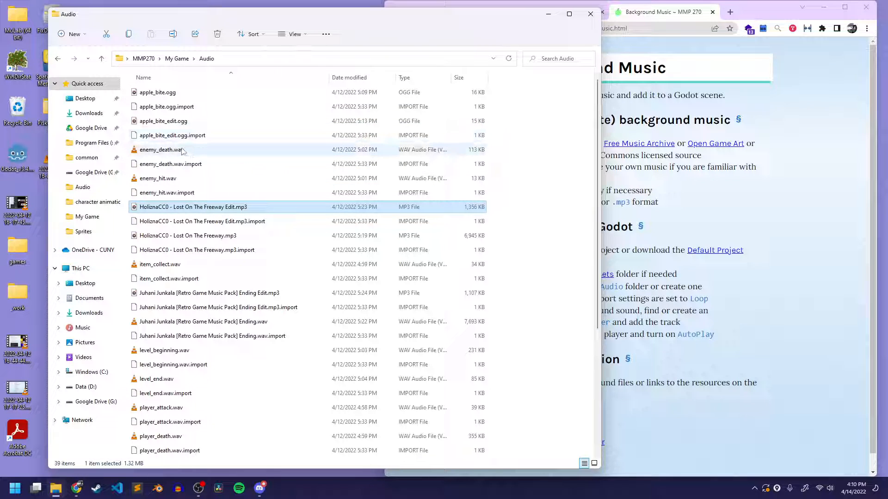
pyautogui.click(157, 92)
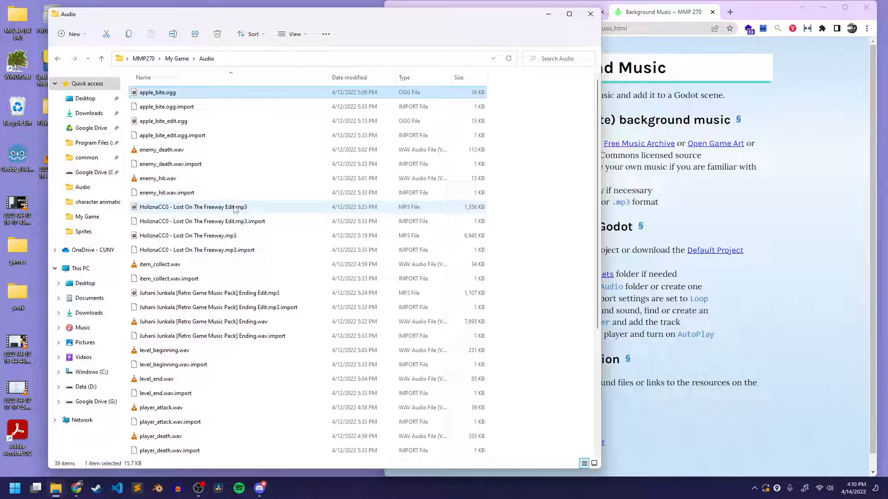
pyautogui.click(235, 208)
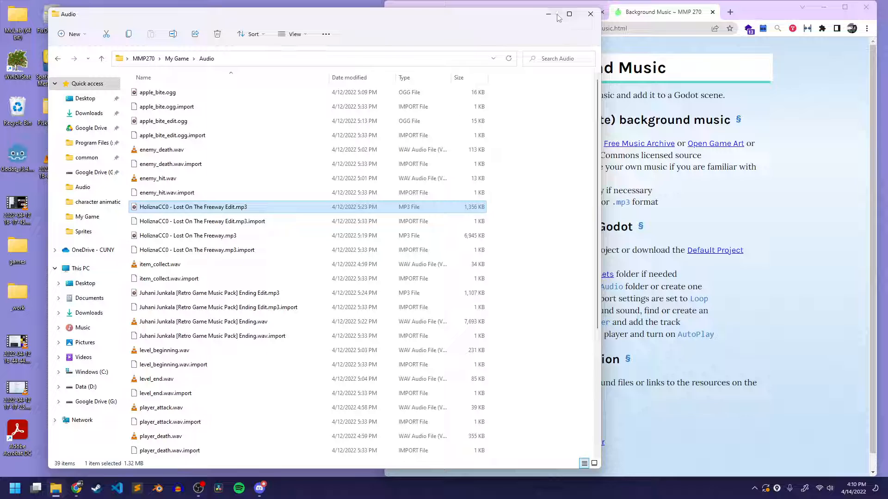
# Go back to the My Game folder and open project.godot with Godot Engine
pyautogui.click(177, 58)
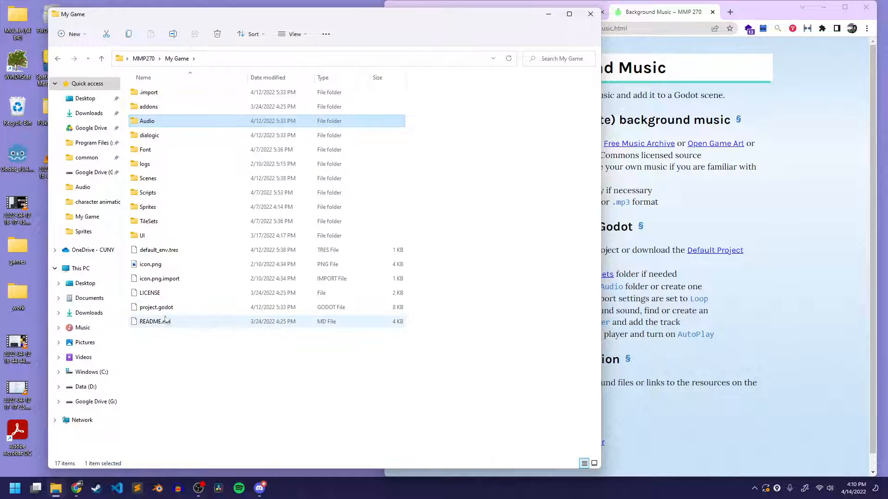
pyautogui.doubleClick(162, 308)
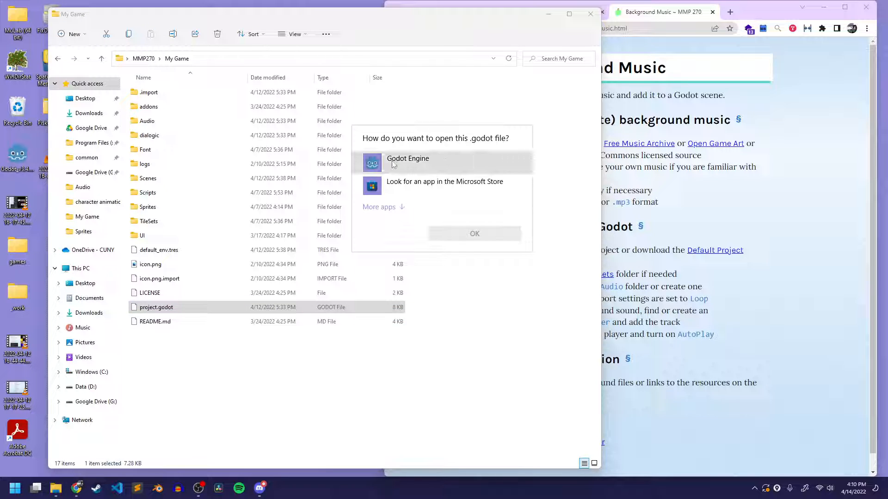
pyautogui.click(469, 232)
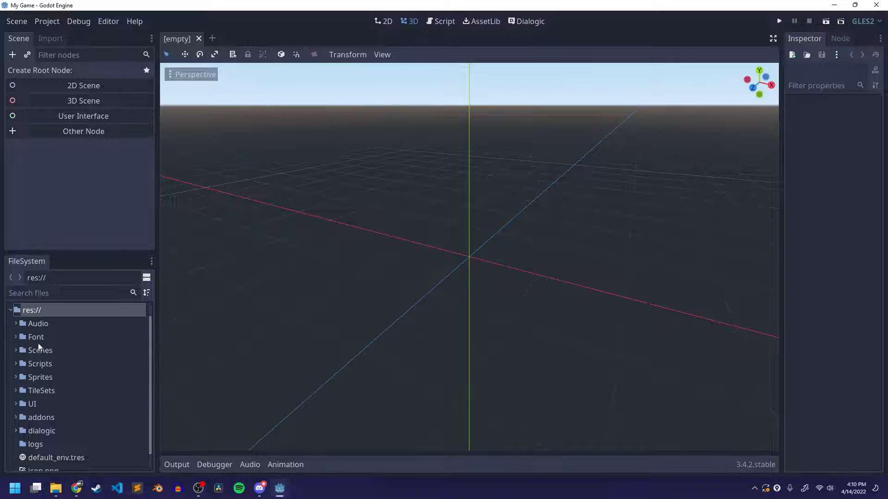
# Inspect the import settings of apple_bite.ogg, enemy_death.wav and the Lost On The Freeway Edit MP3 in the project's Audio folder
pyautogui.click(16, 323)
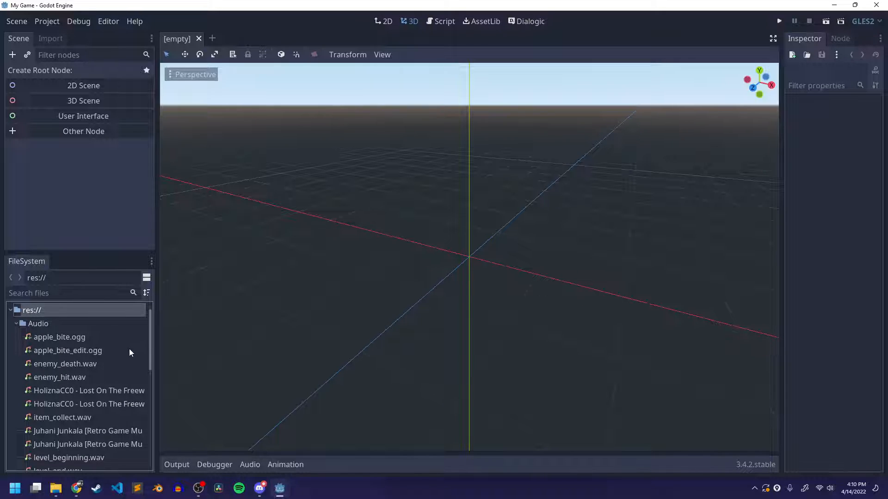
pyautogui.click(68, 341)
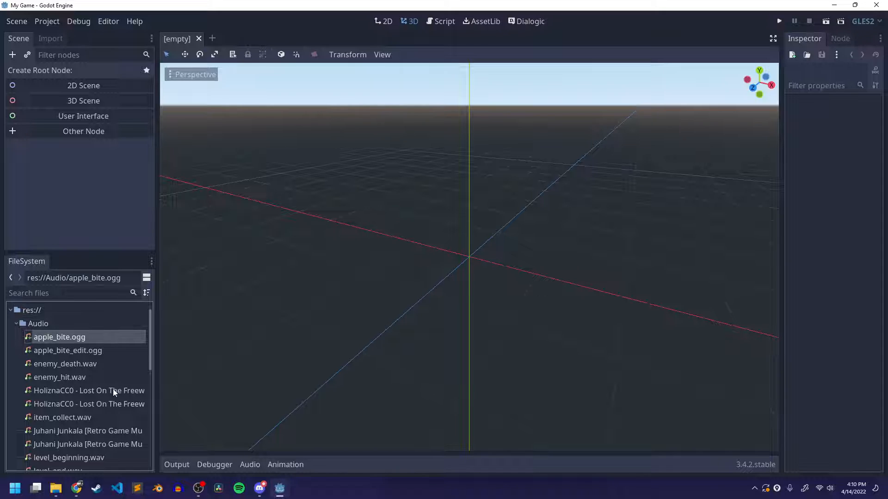
pyautogui.click(46, 38)
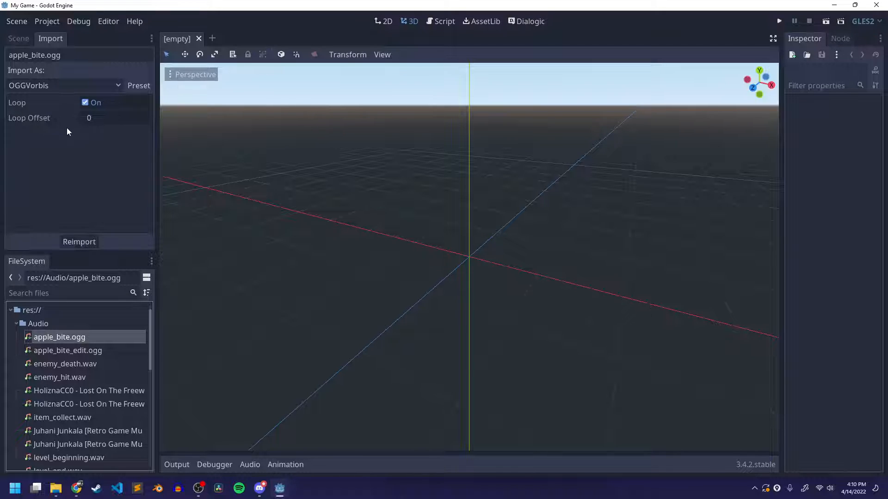
pyautogui.click(81, 365)
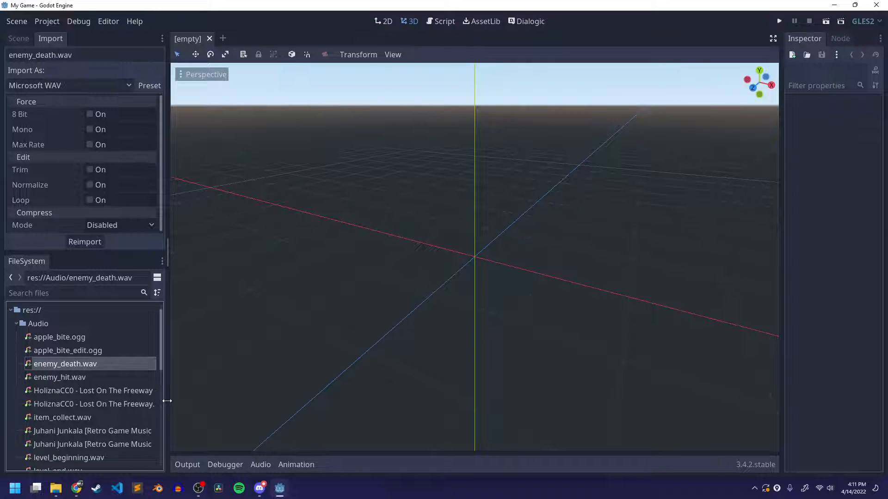
pyautogui.moveTo(167, 402); pyautogui.dragTo(204, 402)
pyautogui.click(132, 390)
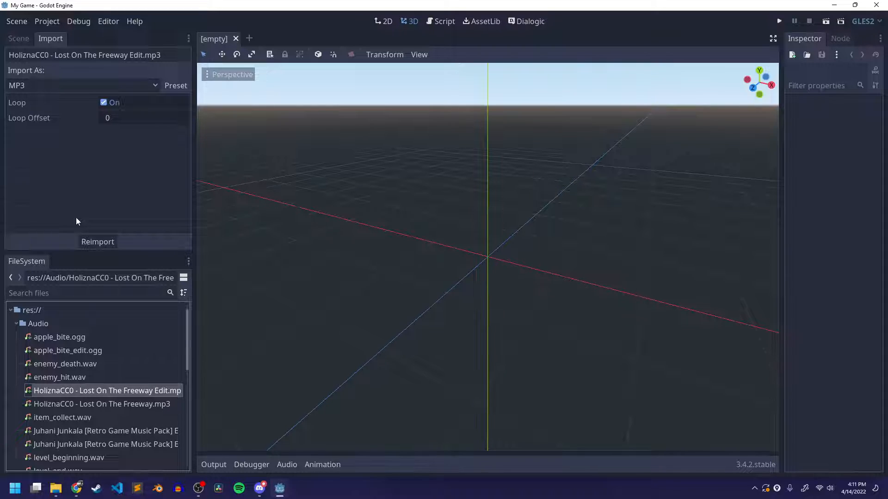
pyautogui.click(80, 375)
pyautogui.click(84, 365)
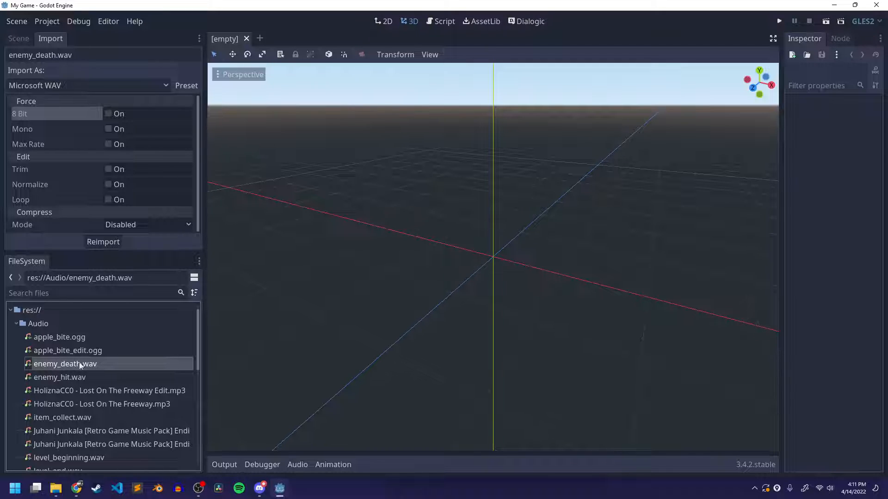
# Turn off Loop in the import settings of apple_bite.ogg and reimport the file
pyautogui.click(62, 338)
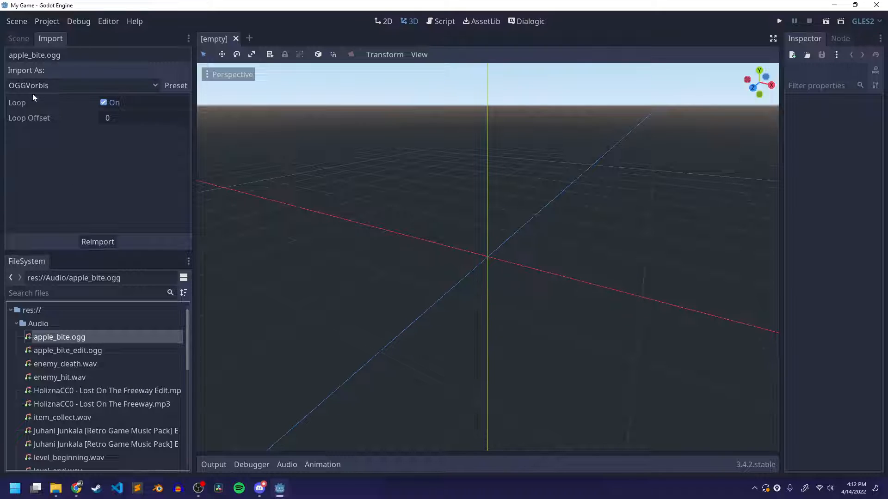
pyautogui.click(12, 107)
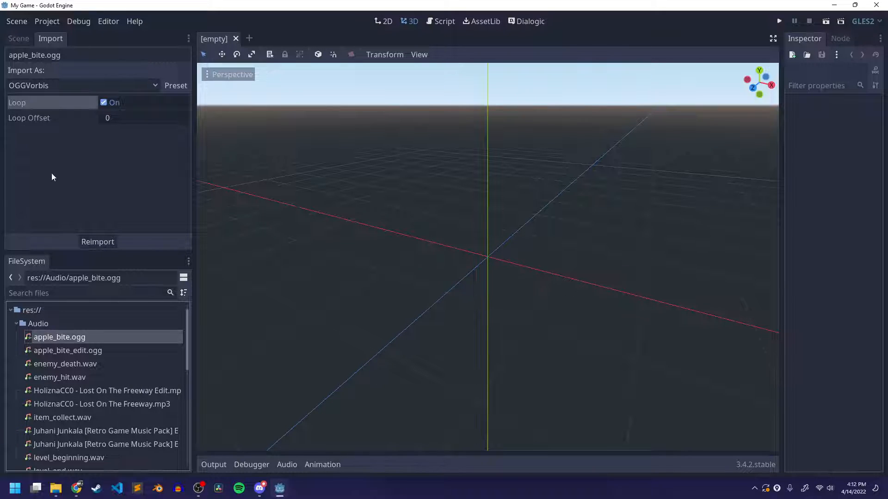
pyautogui.click(103, 103)
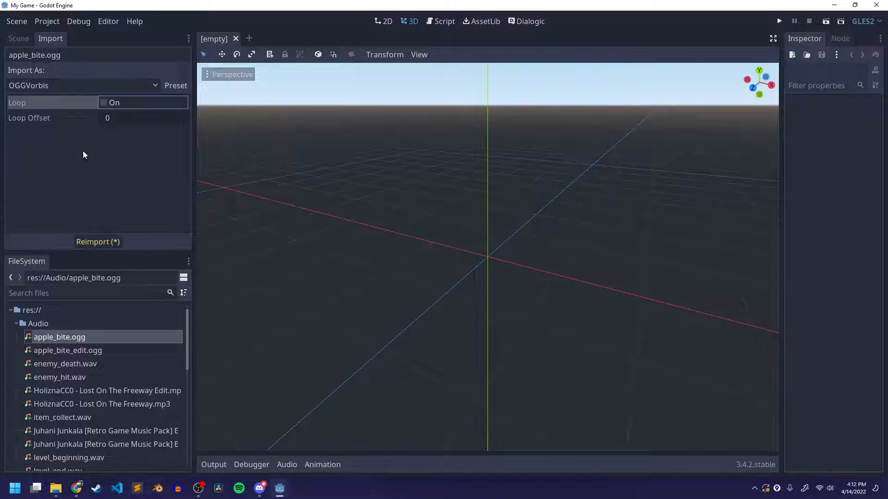
pyautogui.click(93, 242)
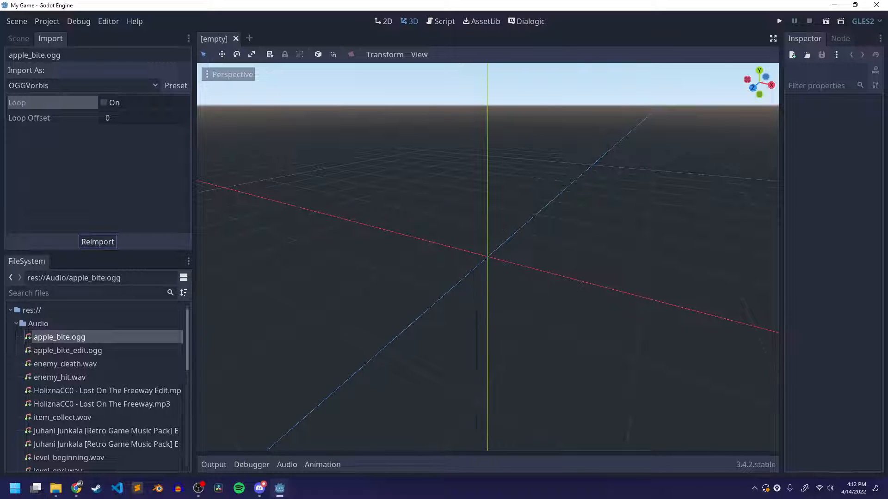
# Turn off Loop in the import settings of apple_bite_edit.ogg and reimport the file
pyautogui.click(67, 347)
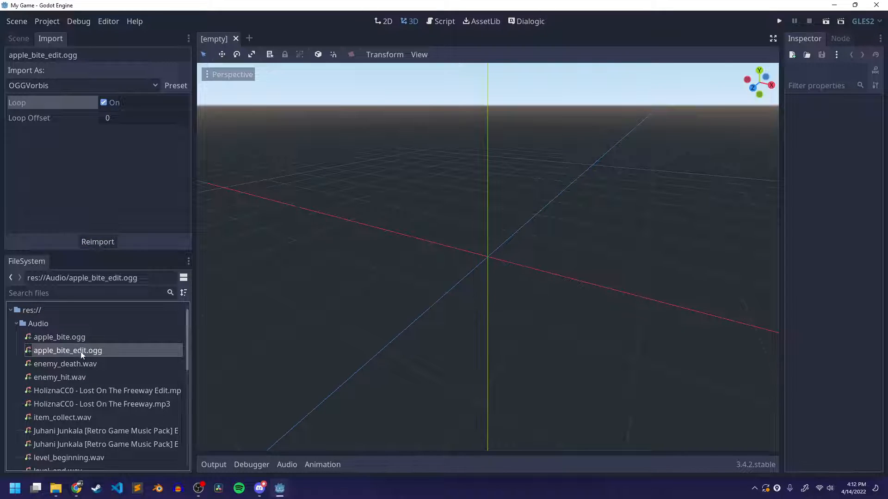
pyautogui.click(104, 103)
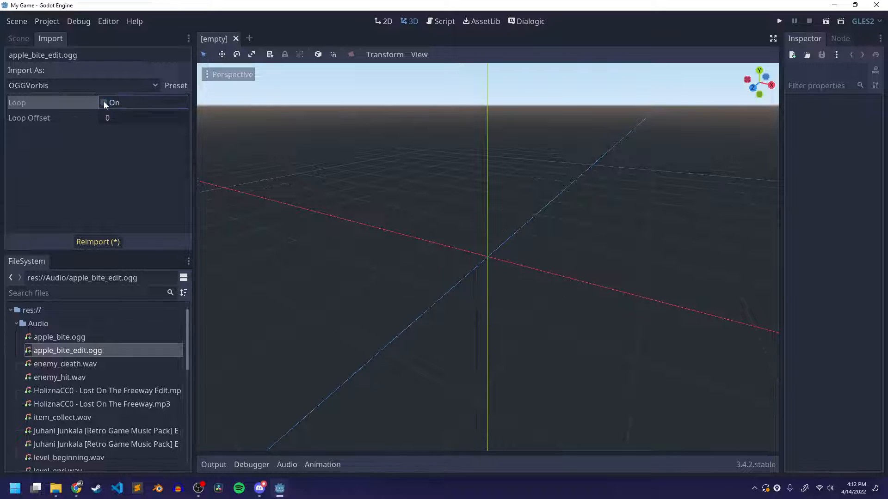
pyautogui.click(98, 242)
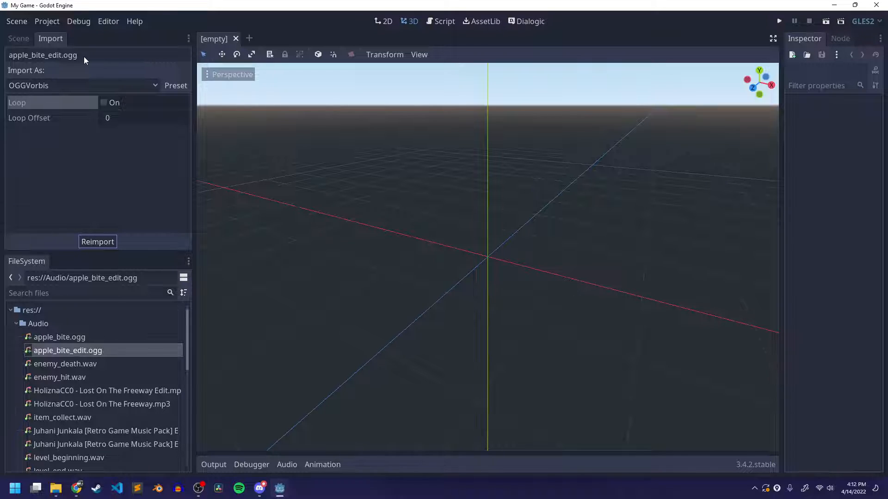
# Check the Loop import setting of the Lost On The Freeway MP3 and the Retro Game Music Pack Ending Edit MP3
pyautogui.click(124, 405)
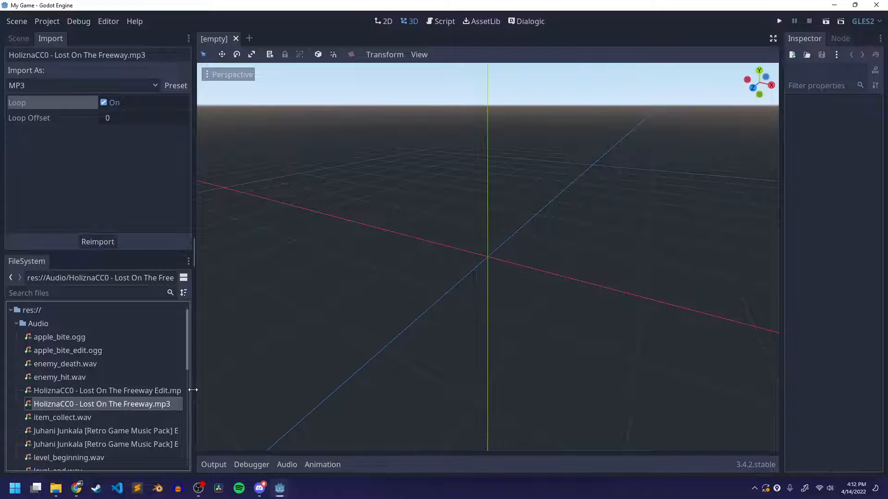
pyautogui.moveTo(193, 390); pyautogui.dragTo(265, 389)
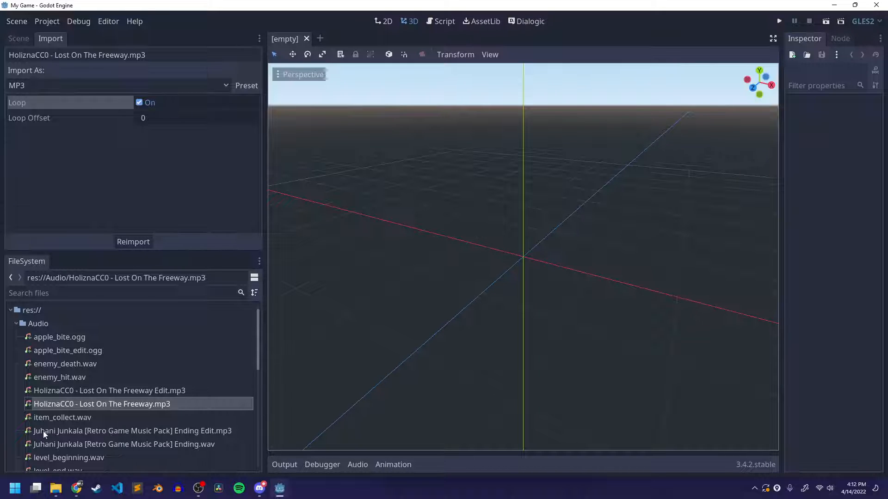
pyautogui.click(157, 432)
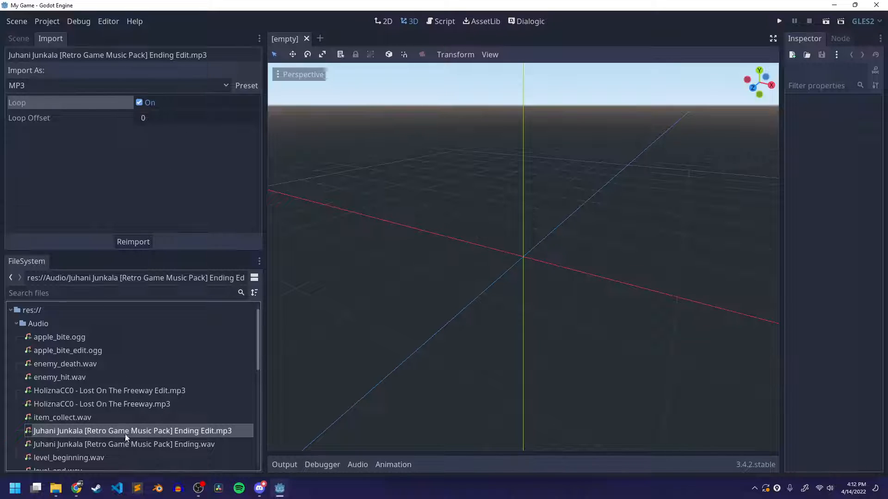
# Return to the scene tree, open Menu.tscn from the project's Scenes folder and clear the node selection
pyautogui.click(25, 39)
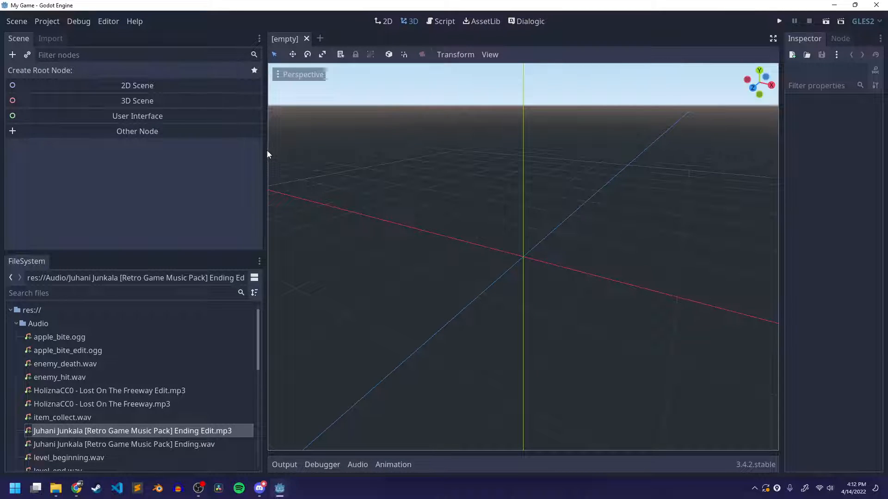
pyautogui.moveTo(267, 154); pyautogui.dragTo(145, 139)
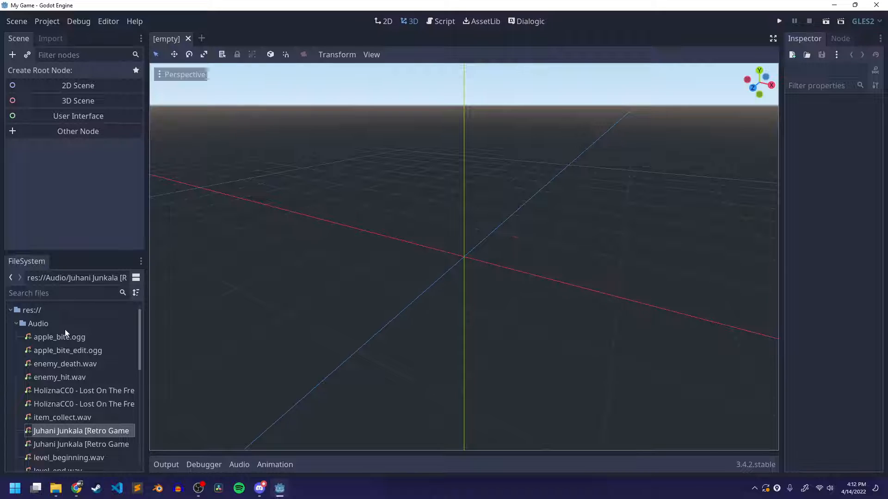
pyautogui.click(16, 324)
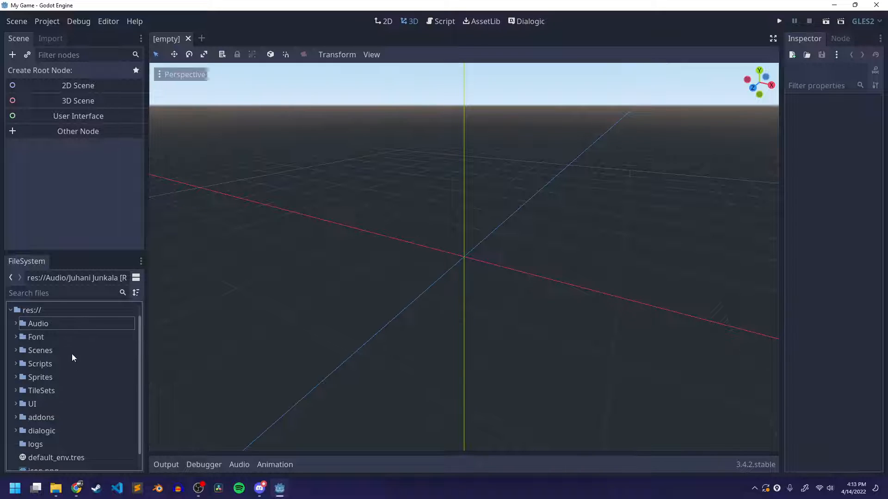
pyautogui.click(14, 351)
pyautogui.scroll(-3, 98, 390)
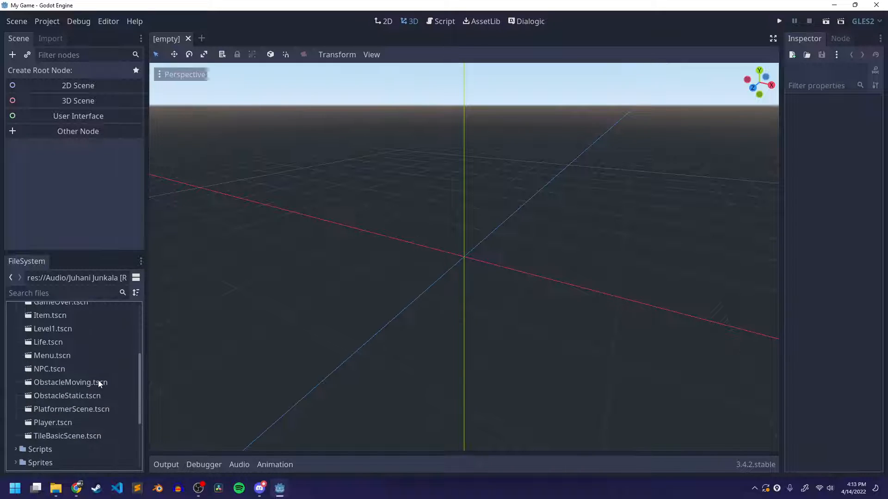
pyautogui.doubleClick(49, 355)
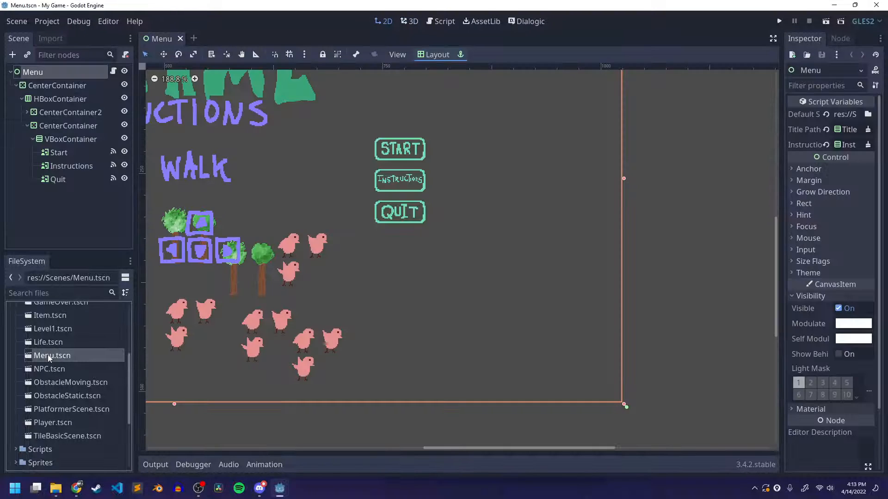
pyautogui.scroll(-5, 354, 249)
pyautogui.moveTo(355, 224); pyautogui.dragTo(547, 239, button='middle')
pyautogui.scroll(-4, 531, 252)
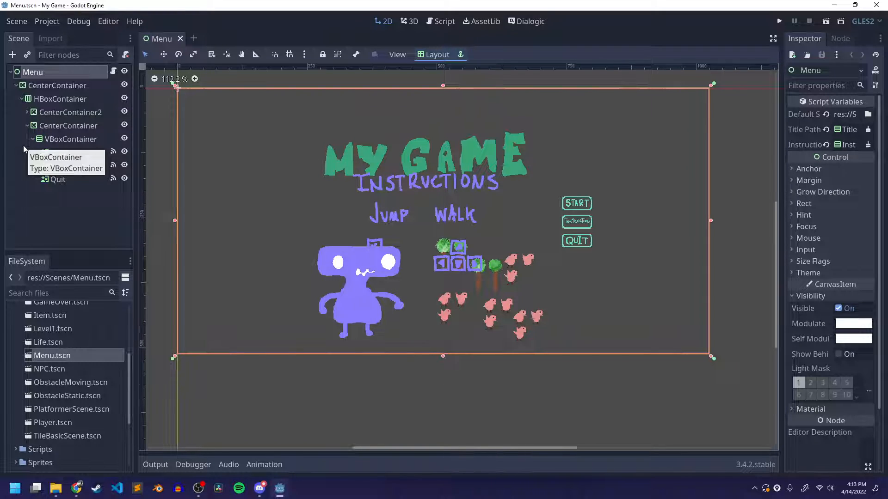
pyautogui.click(105, 229)
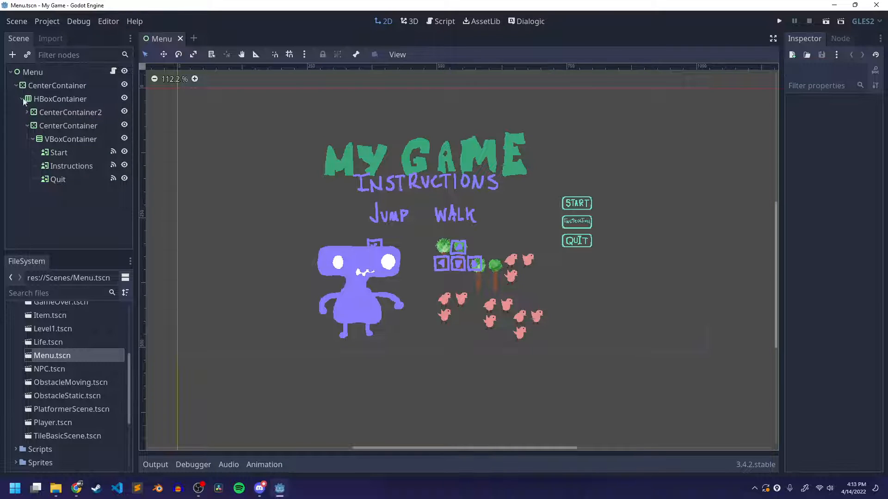
# Add an AudioStreamPlayer2D node as a child of the root Menu node
pyautogui.click(26, 73)
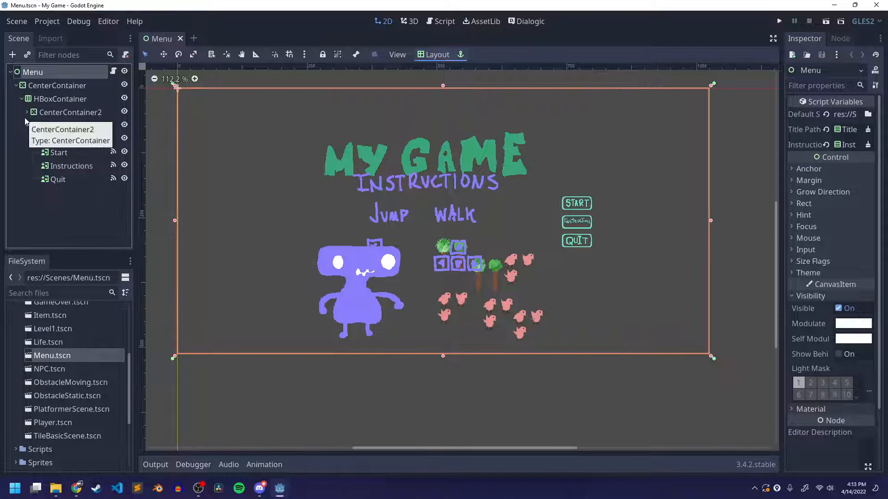
pyautogui.rightClick(30, 75)
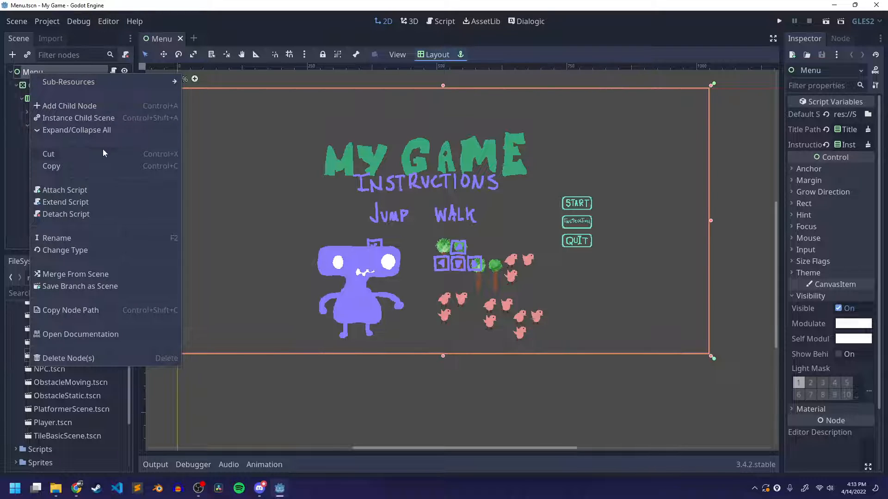
pyautogui.click(65, 107)
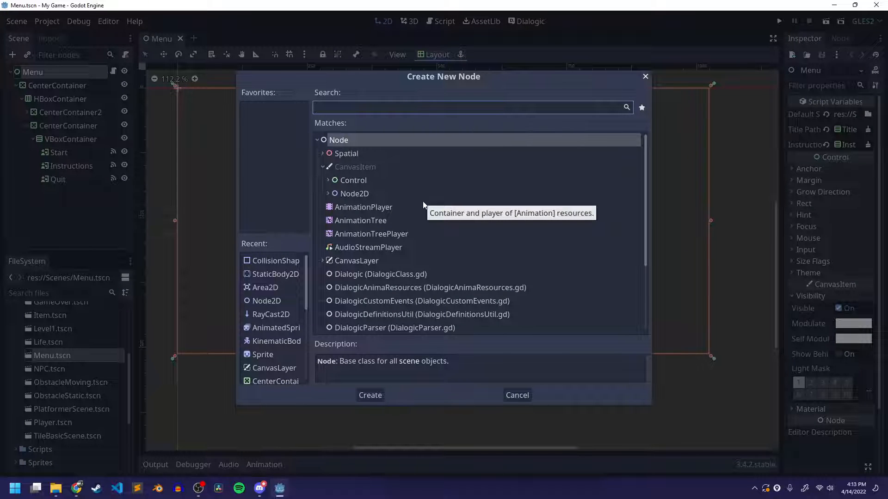
pyautogui.write('audio')
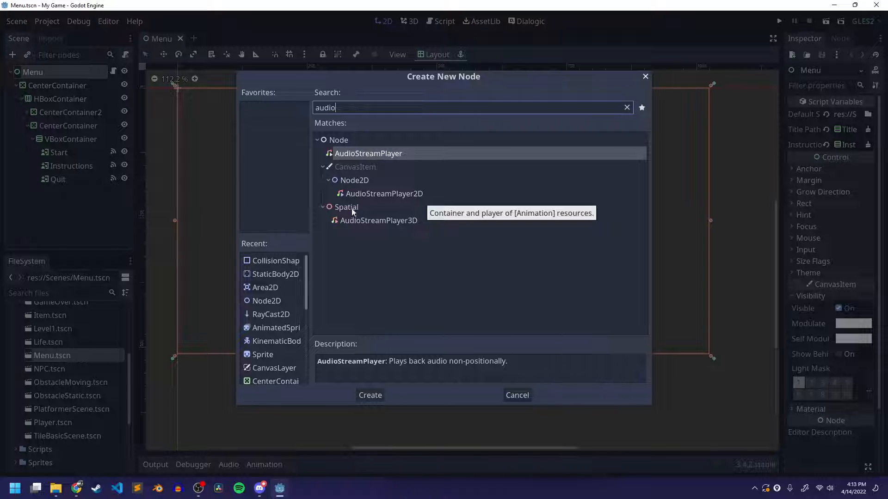
pyautogui.click(351, 156)
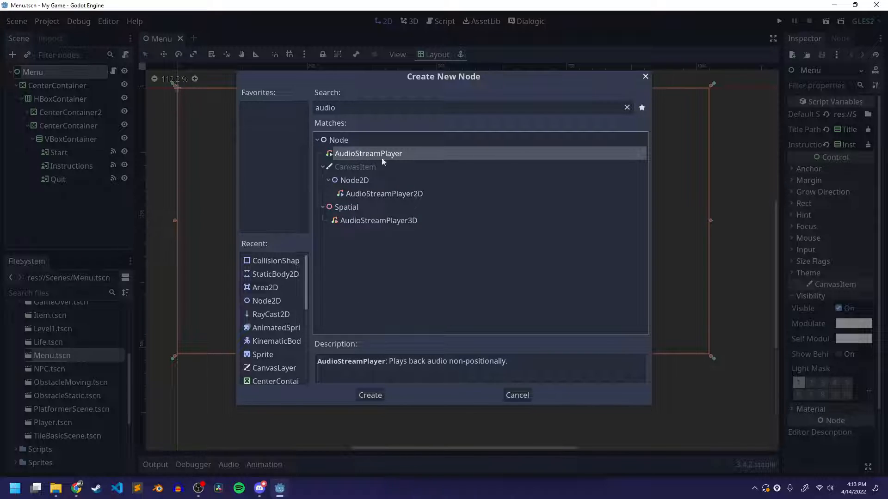
pyautogui.click(366, 194)
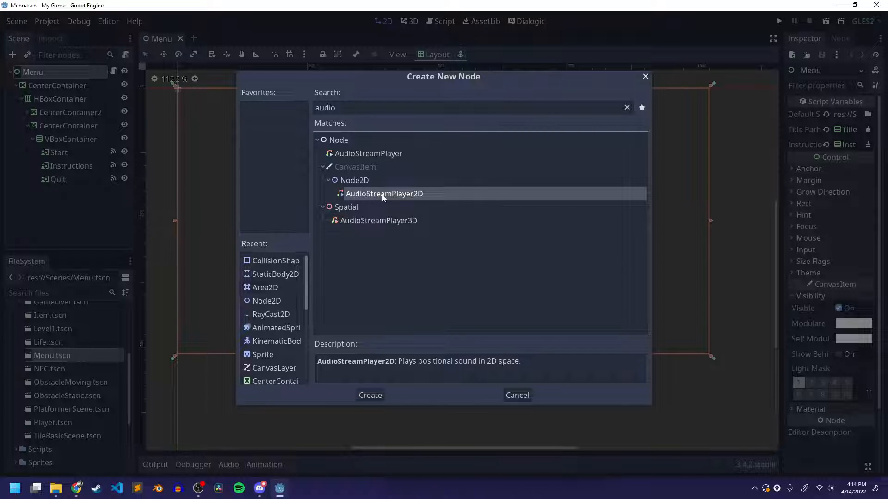
pyautogui.click(370, 394)
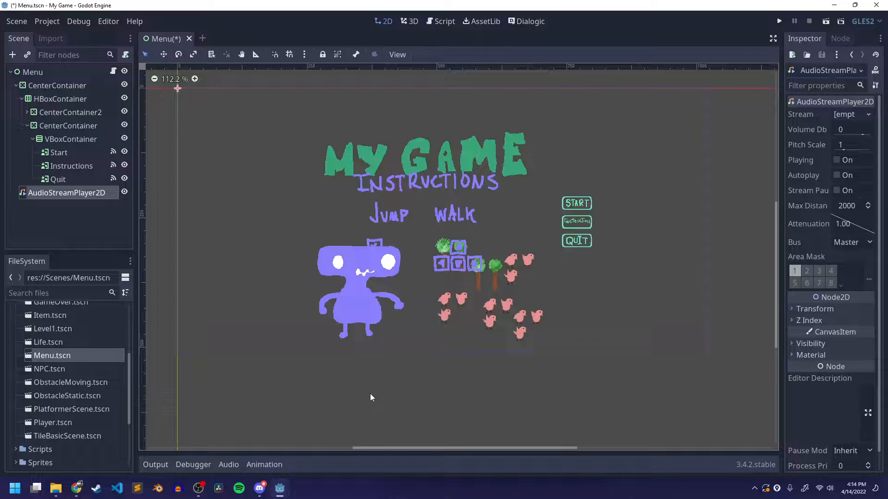
# Rename the AudioStreamPlayer2D node to BackgroundMusic
pyautogui.click(52, 218)
pyautogui.click(56, 196)
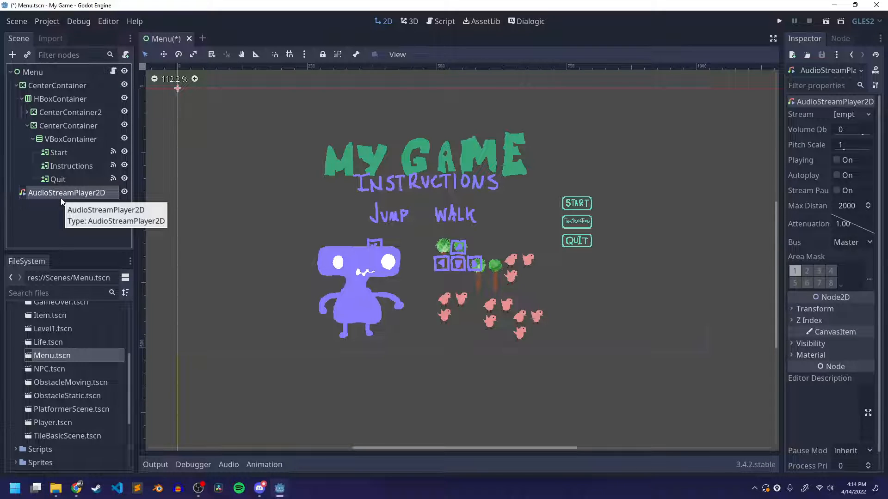
pyautogui.press('F2')
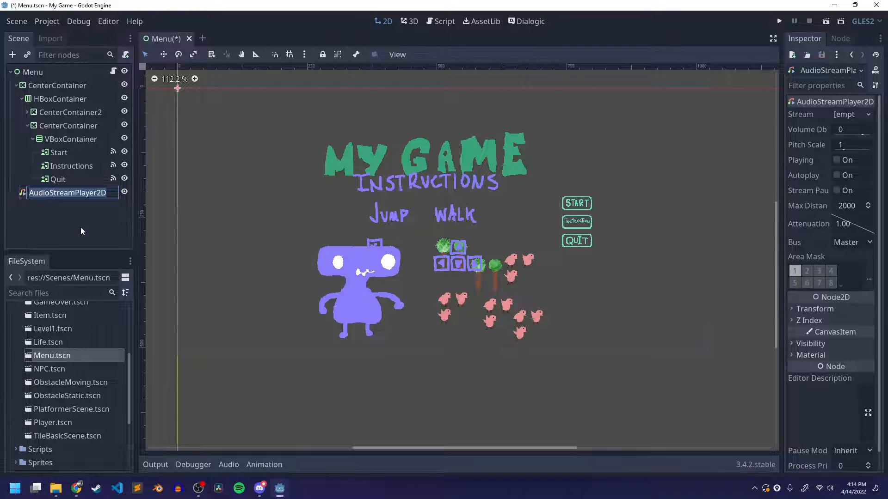
pyautogui.write('BackgroundMu')
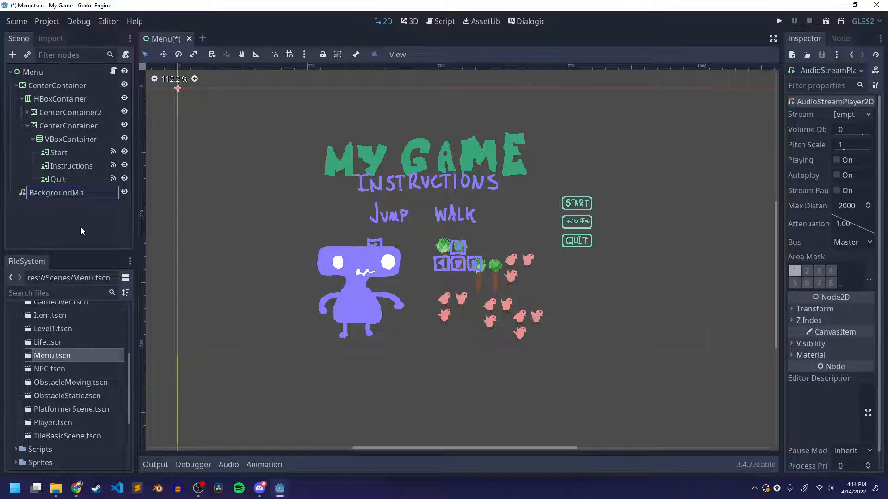
pyautogui.write('sic')
pyautogui.press('Return')
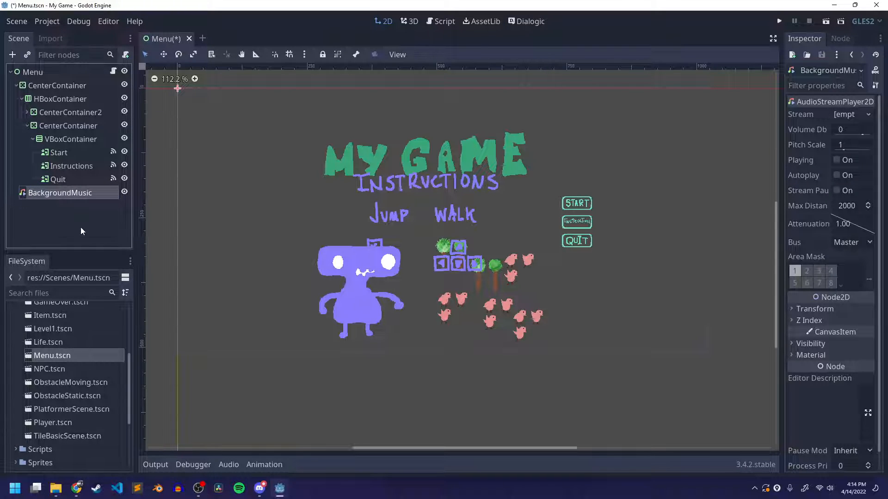
pyautogui.click(93, 206)
# Widen the Inspector and load the Retro Game Music Pack Ending Edit MP3 from the Audio folder as BackgroundMusic's Stream
pyautogui.click(69, 193)
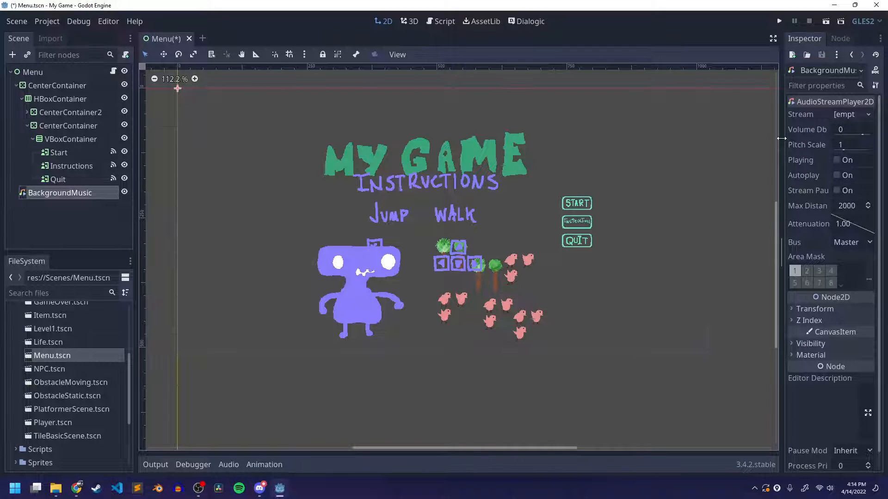
pyautogui.moveTo(781, 138); pyautogui.dragTo(677, 134)
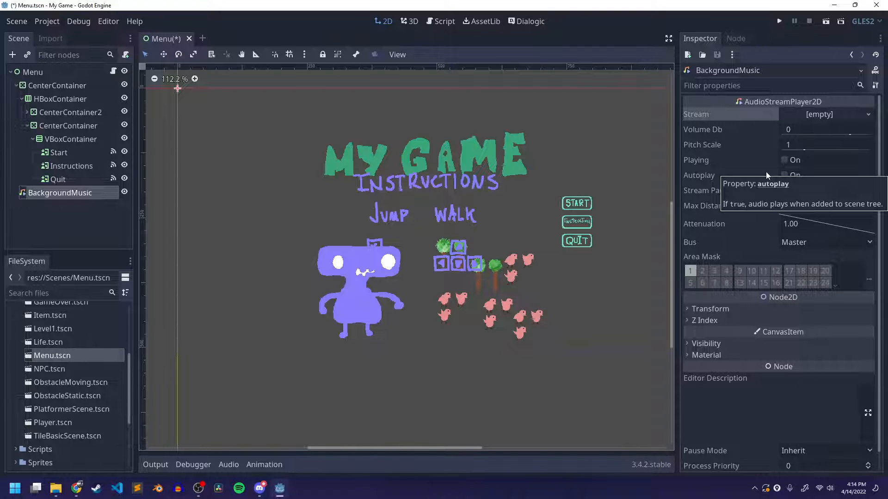
pyautogui.click(812, 113)
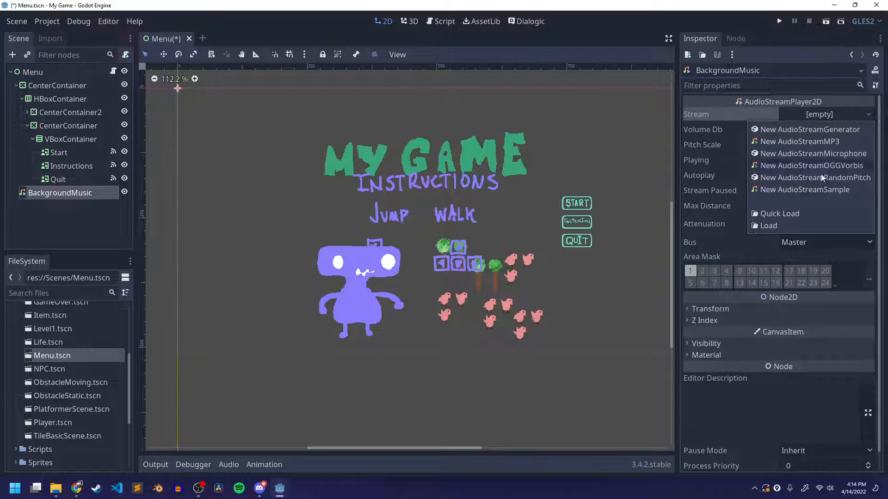
pyautogui.click(787, 225)
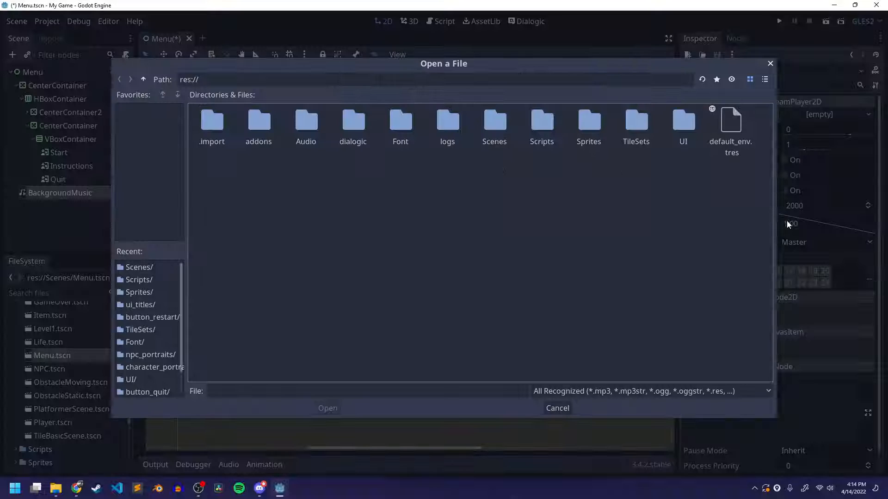
pyautogui.click(305, 119)
pyautogui.doubleClick(306, 131)
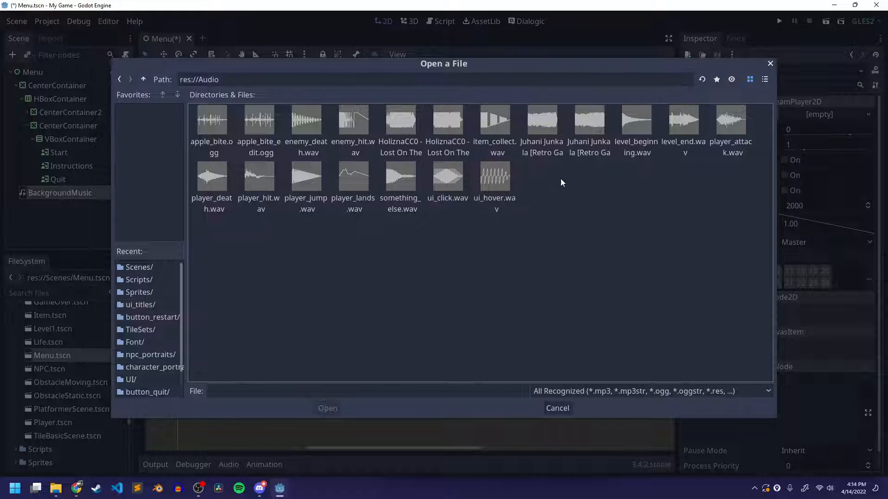
pyautogui.click(766, 80)
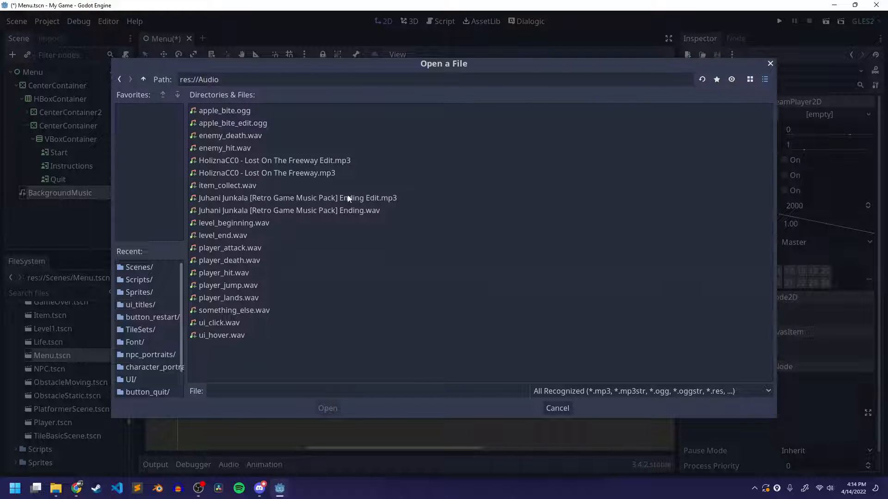
pyautogui.click(266, 198)
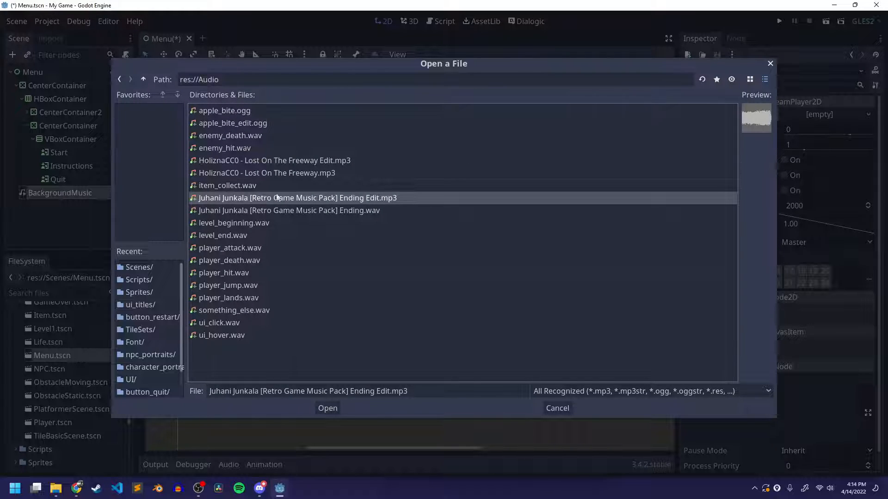
pyautogui.click(330, 410)
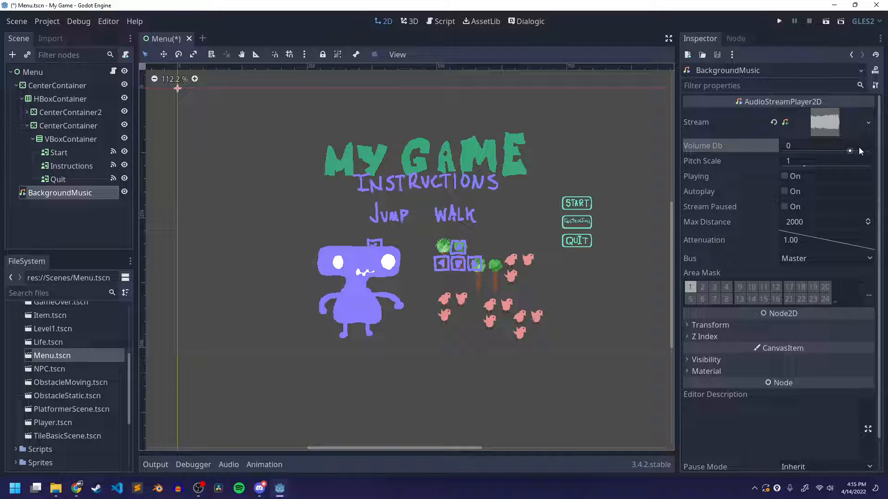
# Set the Volume Db of the BackgroundMusic node to -24
pyautogui.moveTo(853, 150); pyautogui.dragTo(871, 151)
pyautogui.click(808, 147)
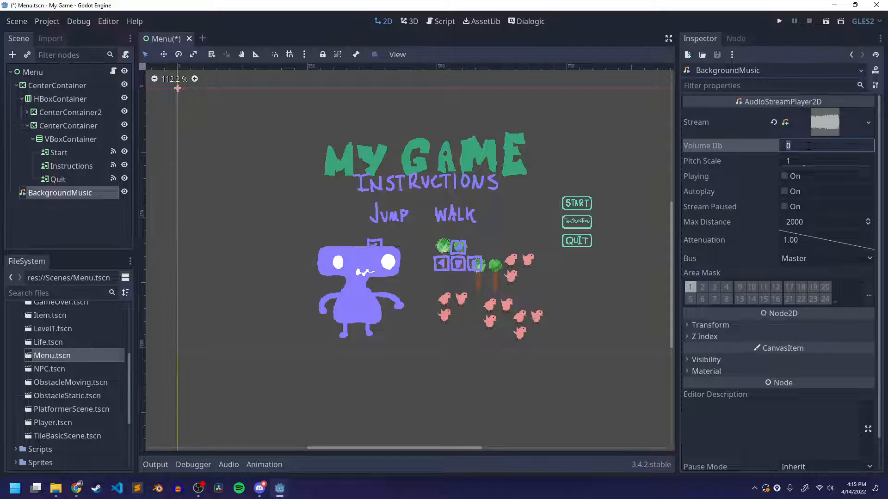
pyautogui.write('-24')
pyautogui.press('Return')
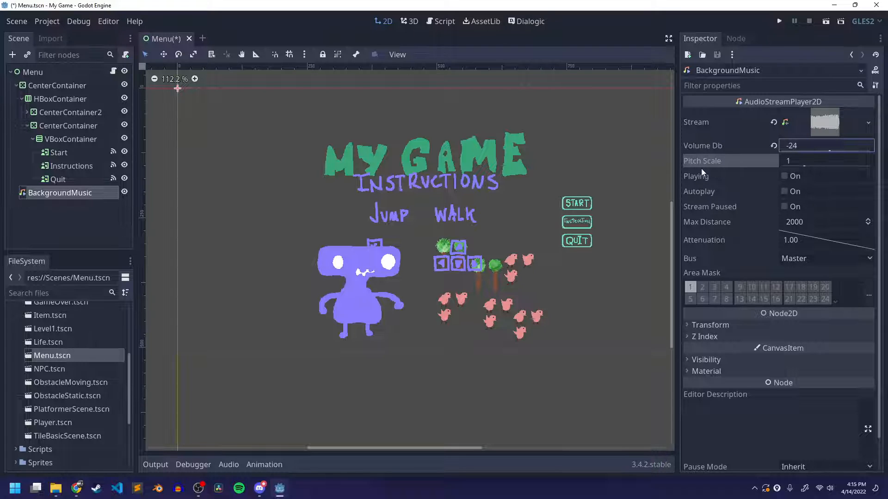
# Turn on Playing and Autoplay for the BackgroundMusic node and review its remaining properties
pyautogui.moveTo(708, 166)
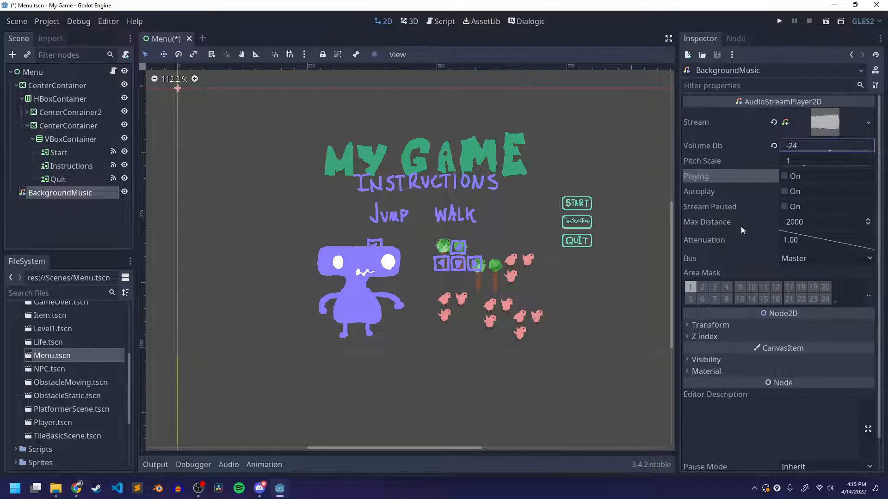
pyautogui.click(783, 176)
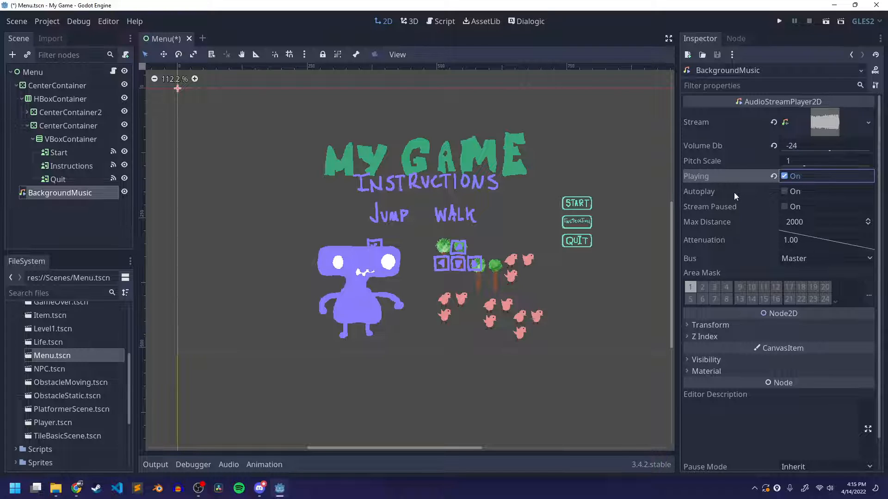
pyautogui.click(784, 191)
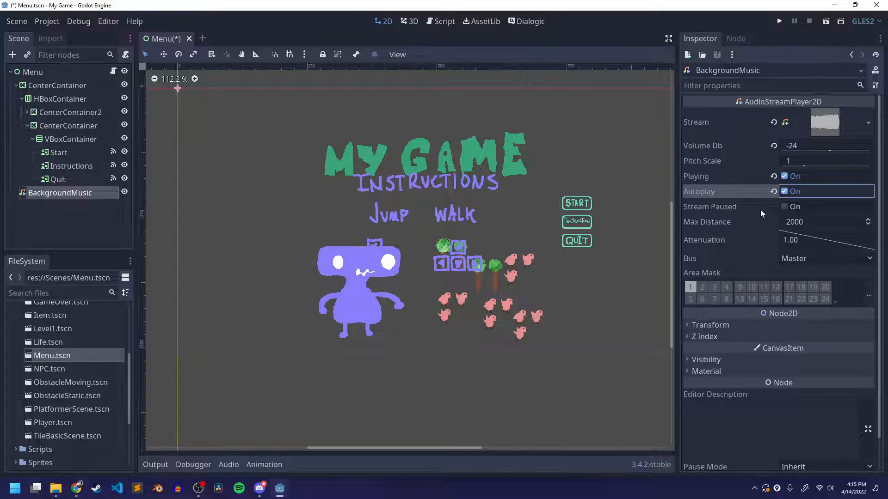
pyautogui.scroll(-1, 729, 227)
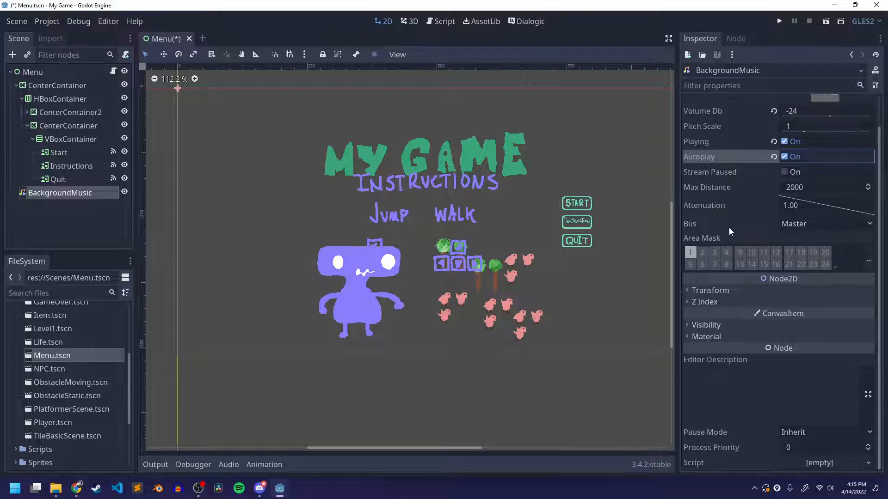
pyautogui.scroll(1, 728, 227)
pyautogui.scroll(-1, 761, 328)
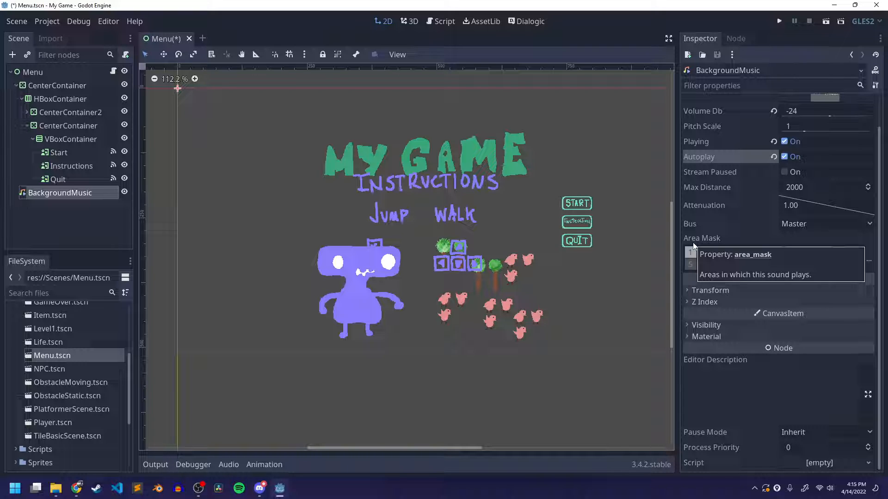
pyautogui.scroll(1, 760, 239)
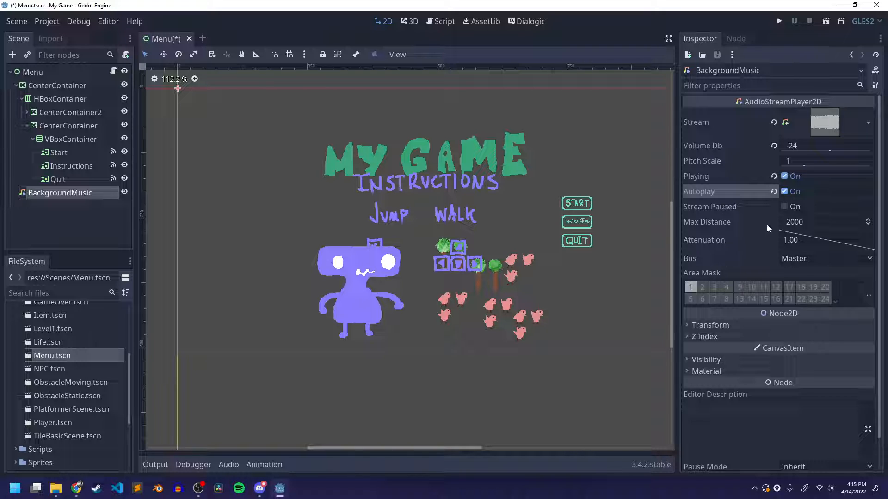
# Save the Menu scene, run it to test the background music and close the game window
pyautogui.hotkey('ctrl', 's')
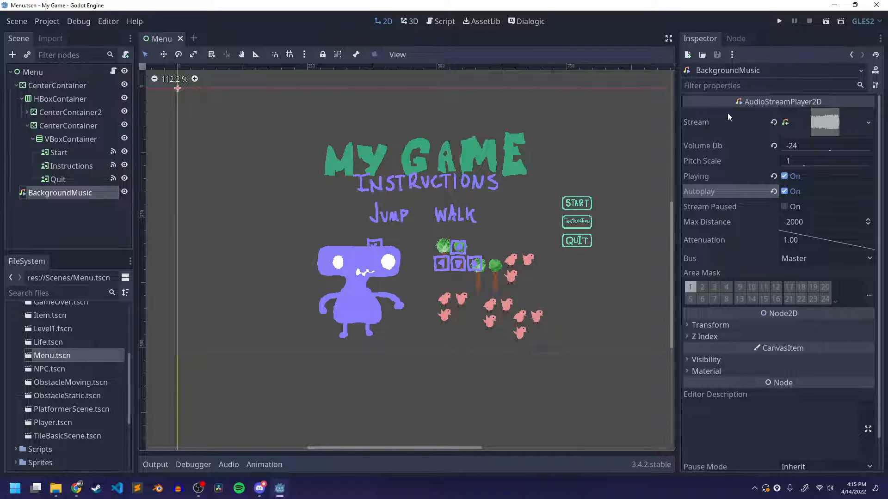
pyautogui.click(826, 21)
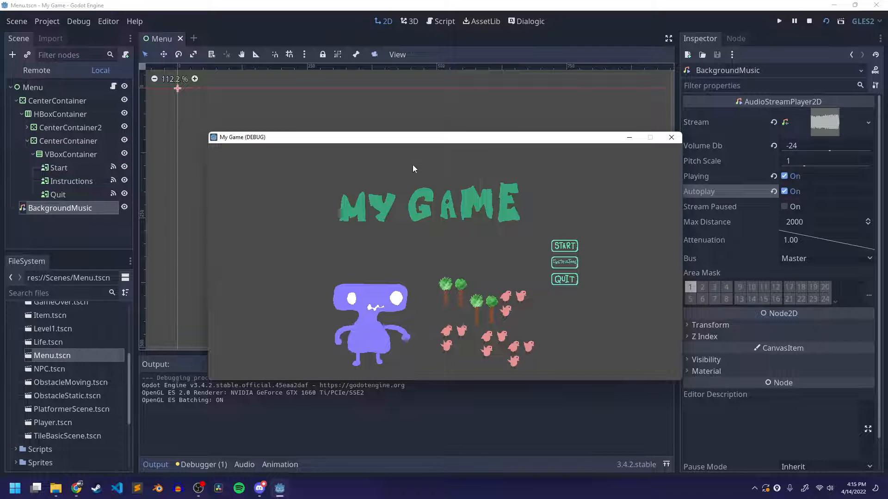
pyautogui.moveTo(412, 139); pyautogui.dragTo(345, 52)
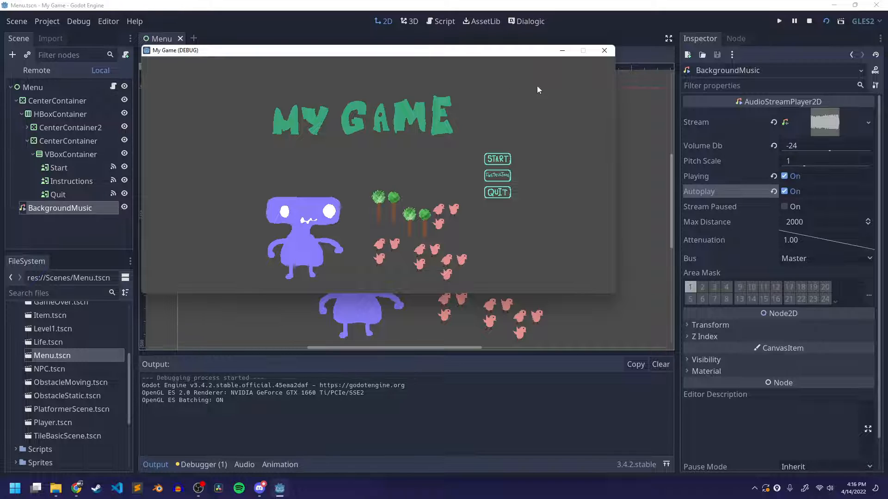
pyautogui.click(604, 54)
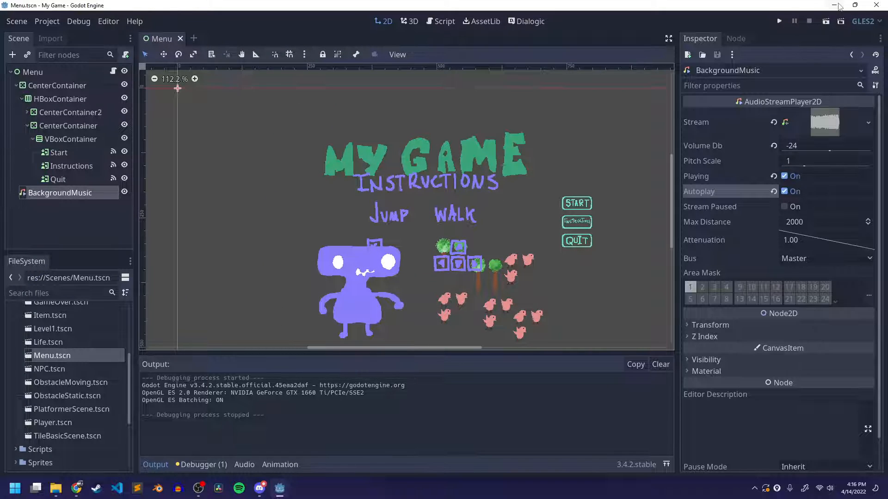
# Minimise Godot, check the class voice channel in Discord and minimise Discord
pyautogui.click(835, 5)
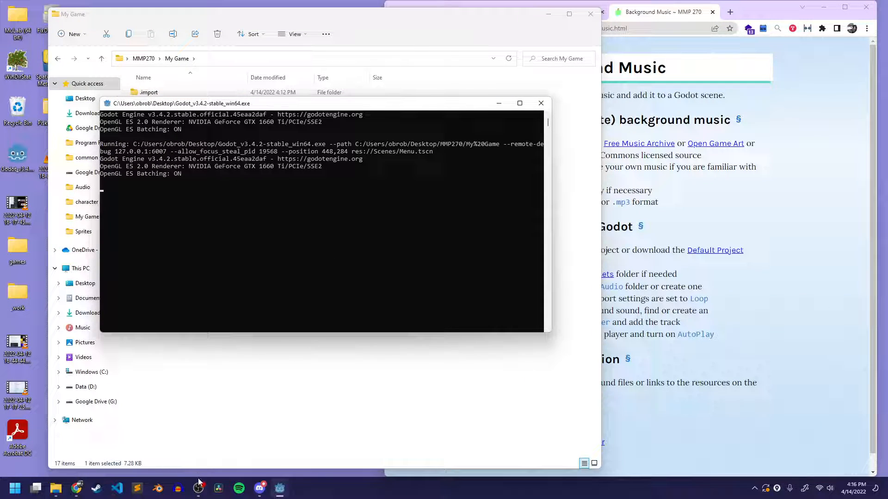
pyautogui.click(259, 489)
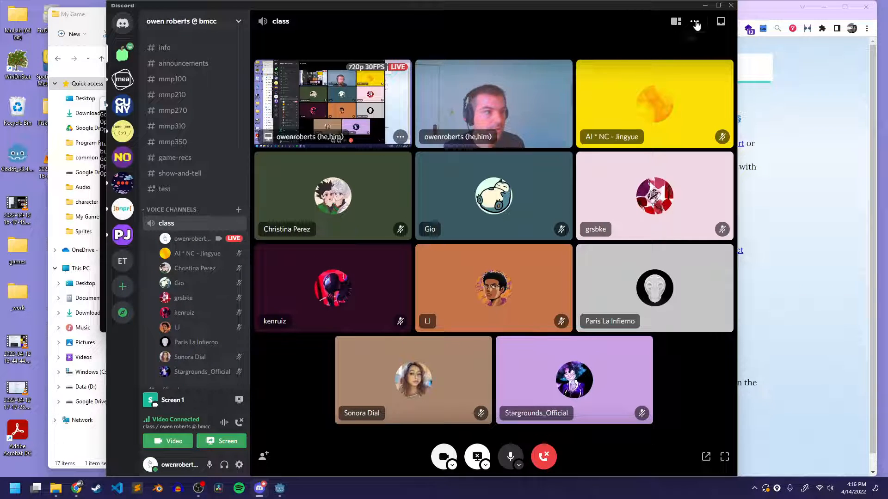
pyautogui.click(705, 9)
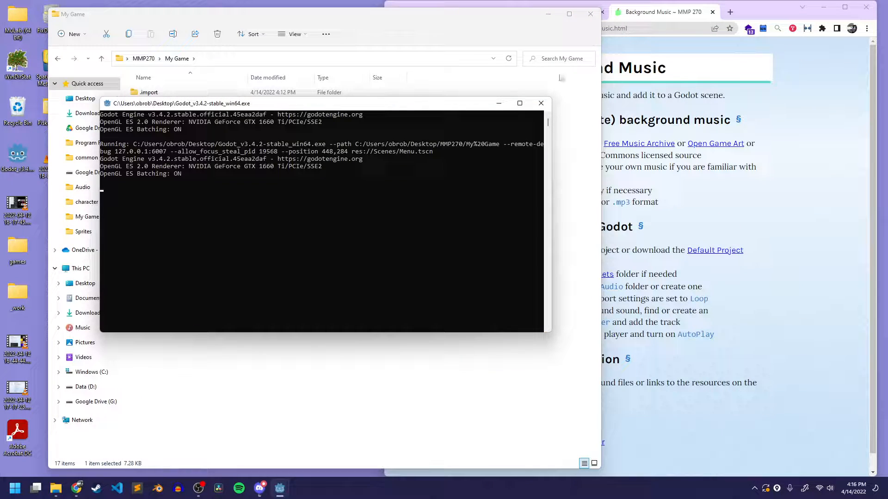
# Switch back to the Godot editor window with the Menu scene
pyautogui.click(528, 41)
pyautogui.click(782, 17)
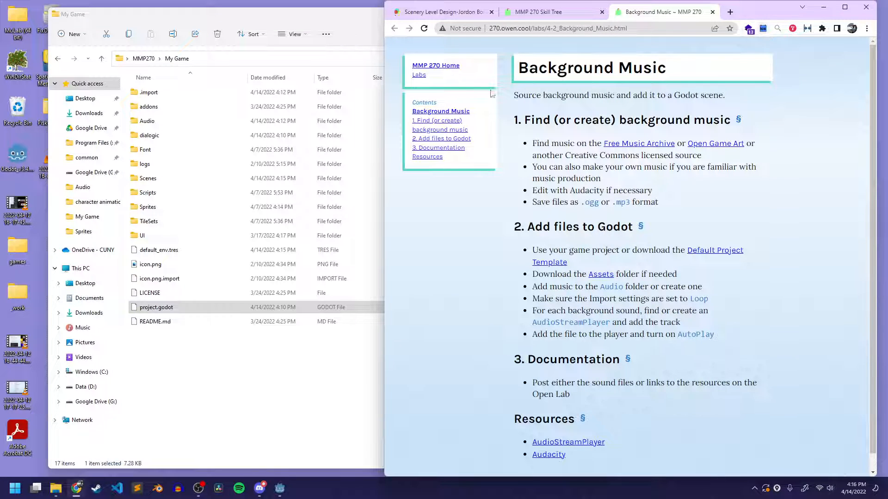
pyautogui.moveTo(280, 490)
pyautogui.click(320, 451)
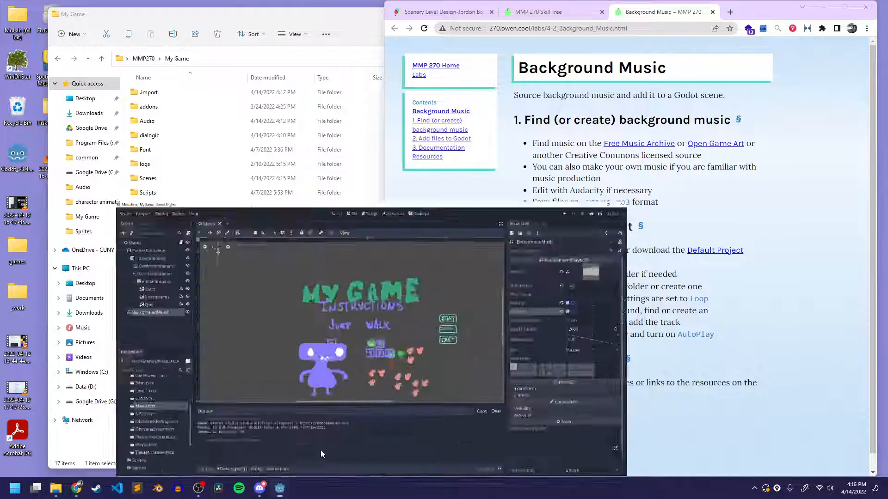
# Turn off Playing for the BackgroundMusic node, keeping Autoplay on, and save and test-run the Menu scene
pyautogui.click(773, 176)
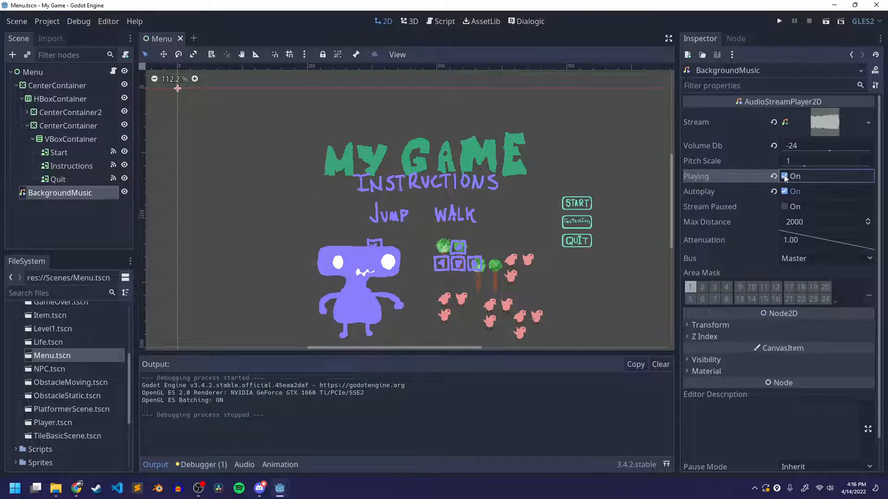
pyautogui.hotkey('ctrl', 's')
pyautogui.click(784, 177)
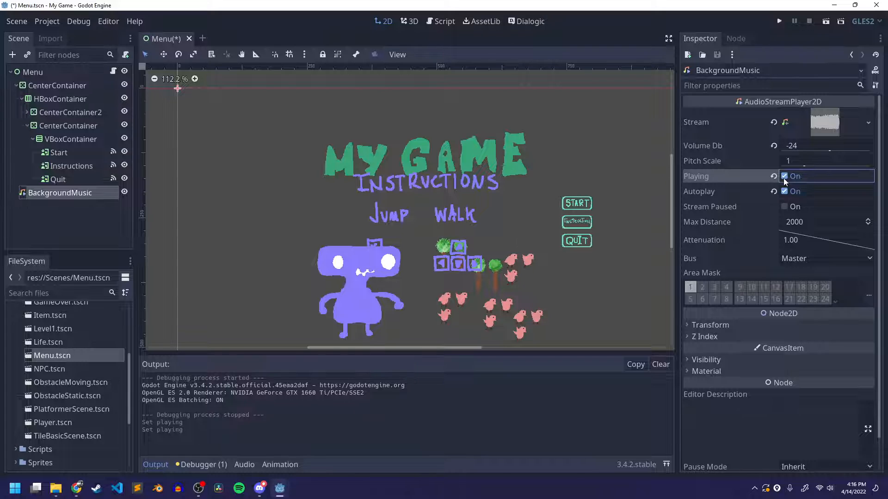
pyautogui.click(784, 179)
pyautogui.hotkey('ctrl', 's')
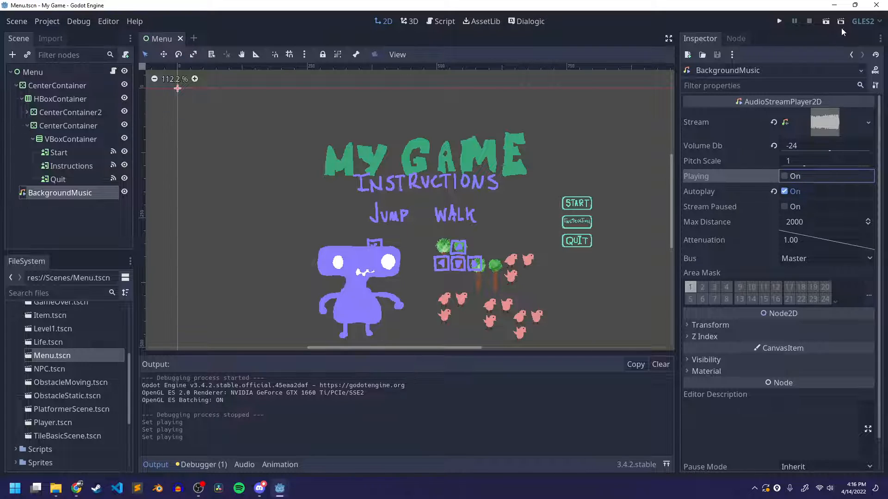
pyautogui.click(826, 22)
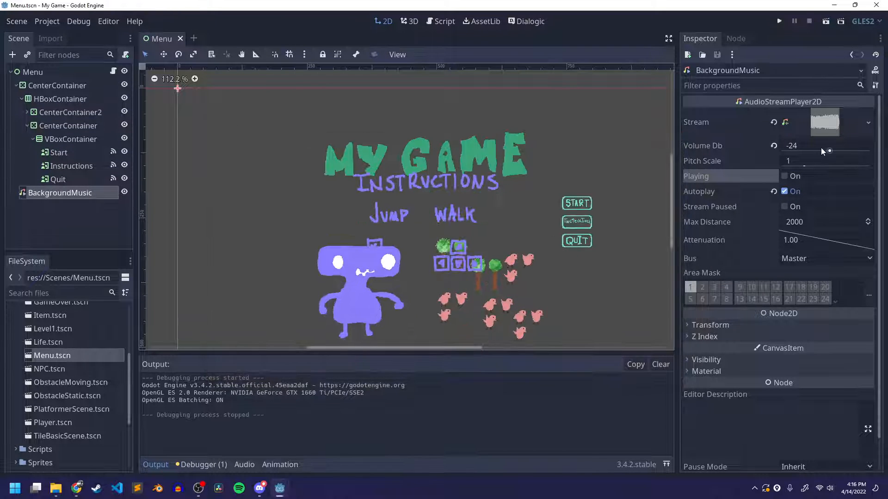
pyautogui.click(671, 137)
# Set the Volume Db of the BackgroundMusic node to -12 and save the Menu scene
pyautogui.click(809, 144)
pyautogui.write('-')
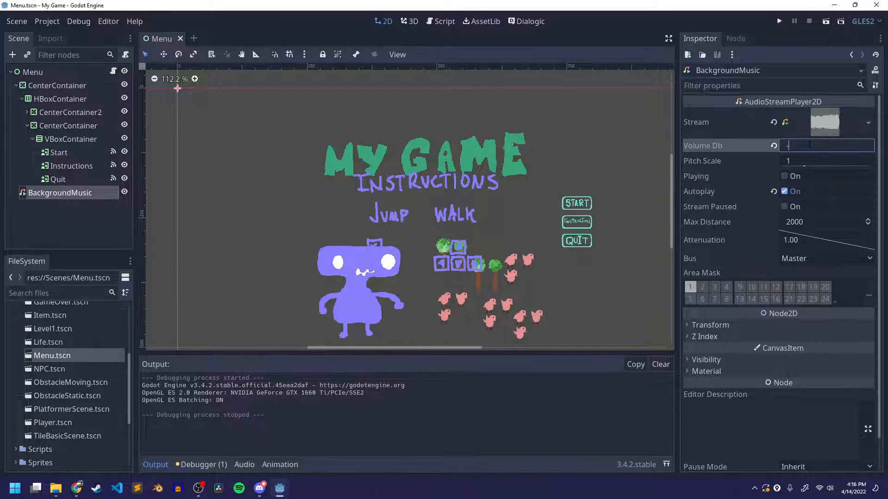
pyautogui.write('12')
pyautogui.hotkey('ctrl', 's')
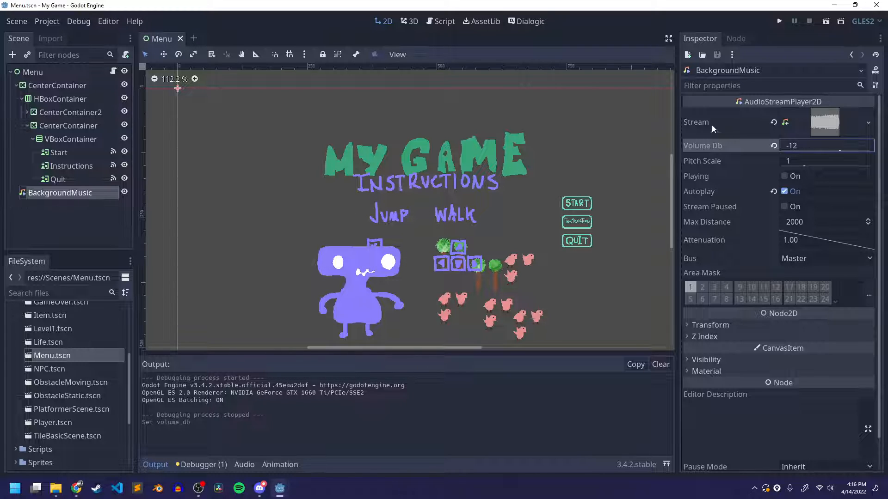
# Check the audio mixer in OBS and stop the Screen 1 stream in Discord's class channel
pyautogui.click(198, 488)
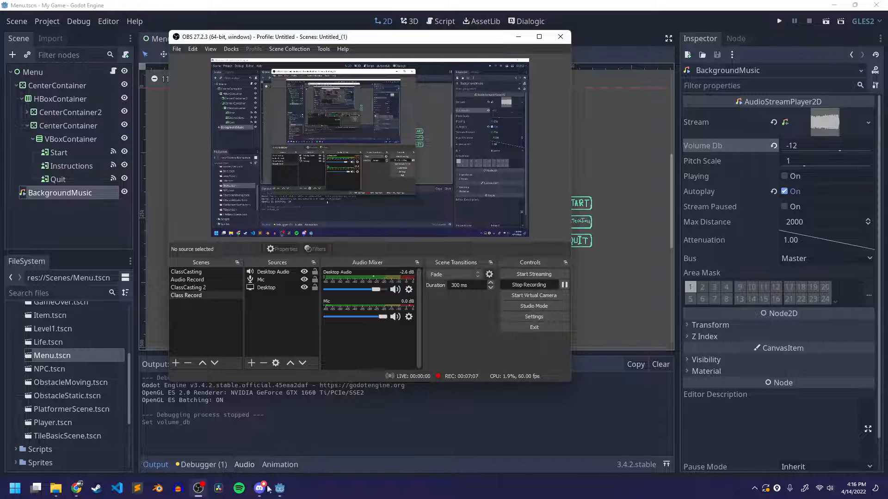
pyautogui.click(196, 490)
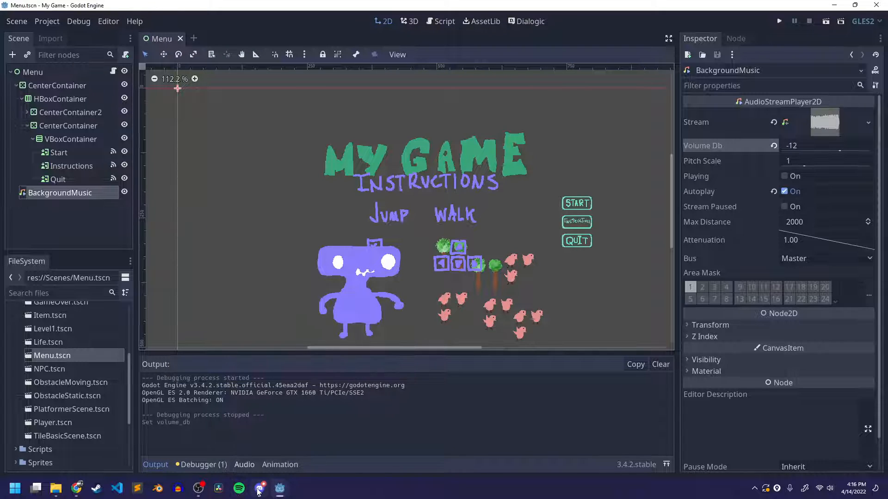
pyautogui.click(259, 488)
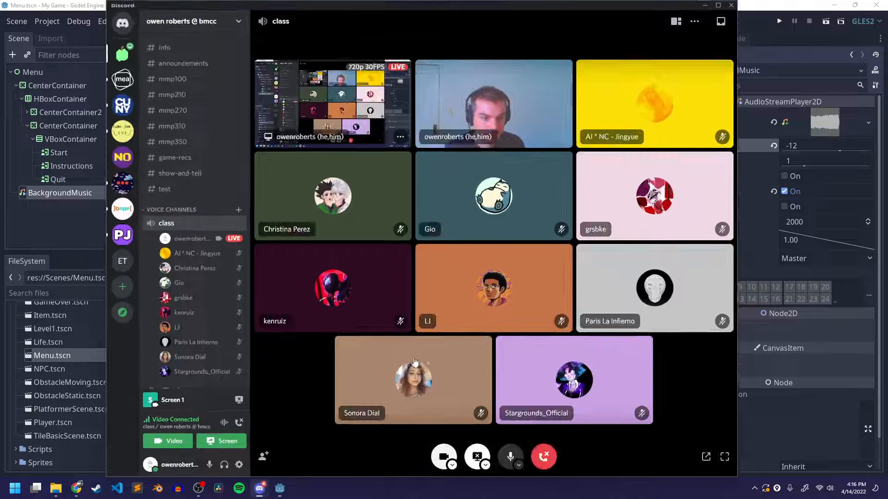
pyautogui.click(477, 457)
# Run the Menu scene in Godot and stream the My Game (DEBUG) window to the class channel in Discord
pyautogui.click(477, 457)
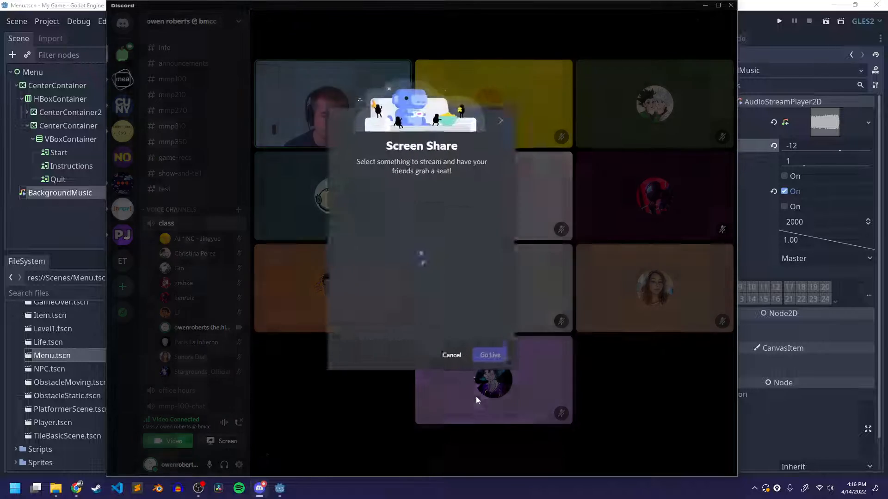
pyautogui.click(395, 199)
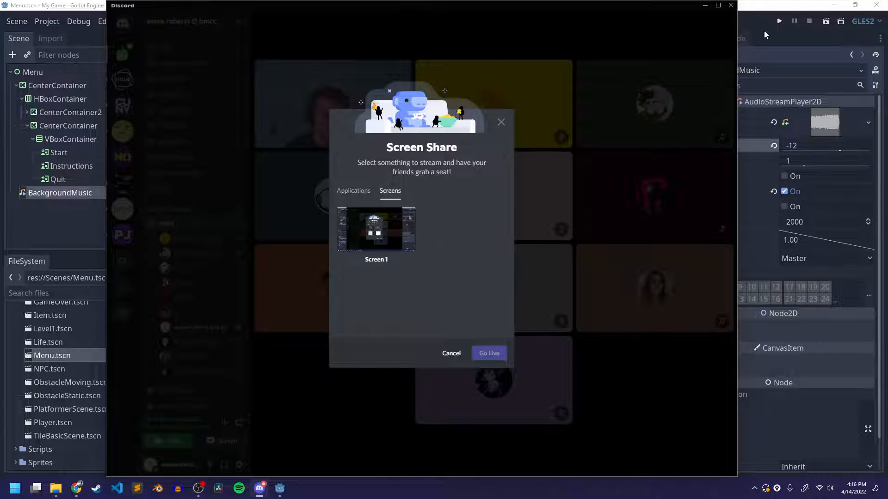
pyautogui.click(817, 35)
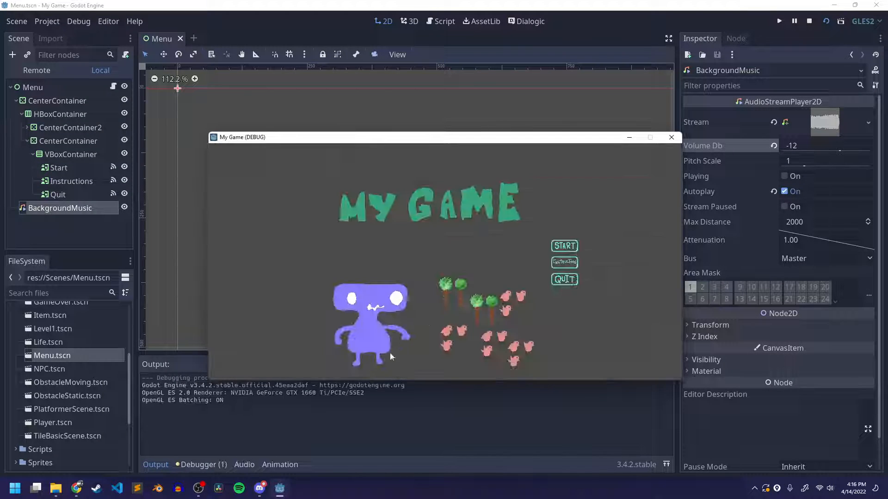
pyautogui.click(260, 488)
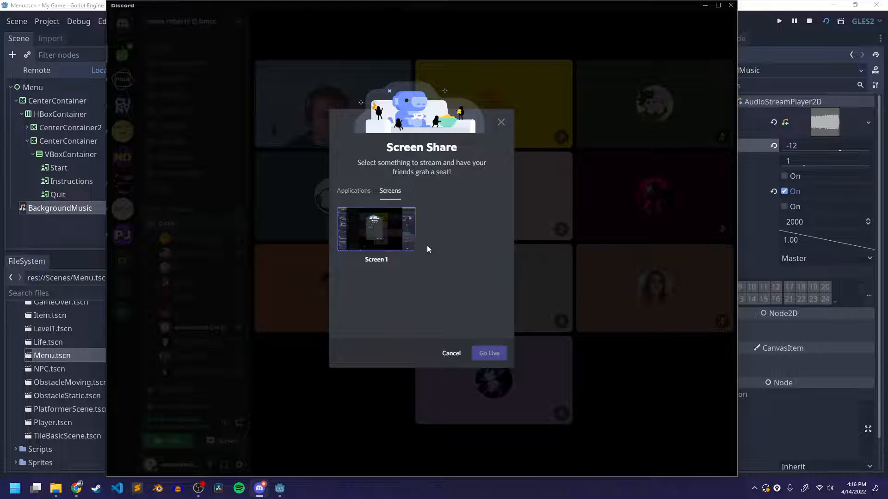
pyautogui.click(355, 191)
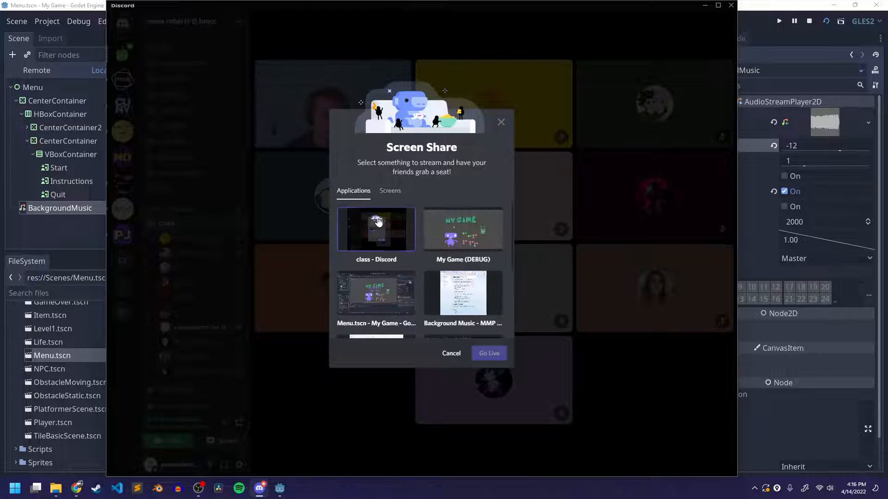
pyautogui.scroll(-1, 480, 210)
pyautogui.scroll(2, 481, 211)
pyautogui.click(481, 218)
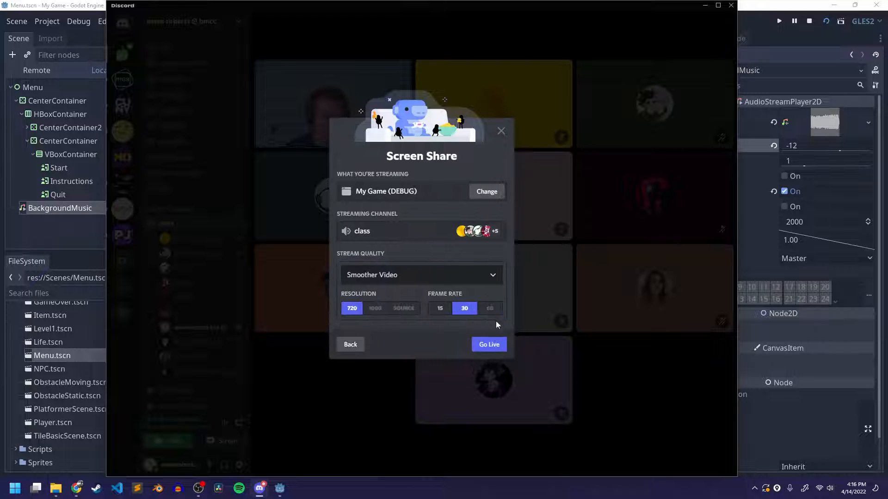
pyautogui.click(490, 346)
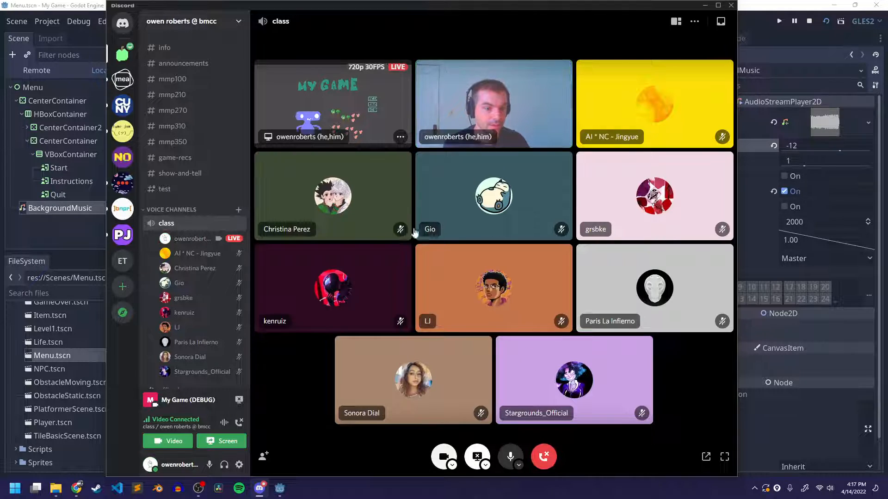
# Stop the running game in Godot and dismiss the stream feedback prompt in Discord
pyautogui.click(810, 35)
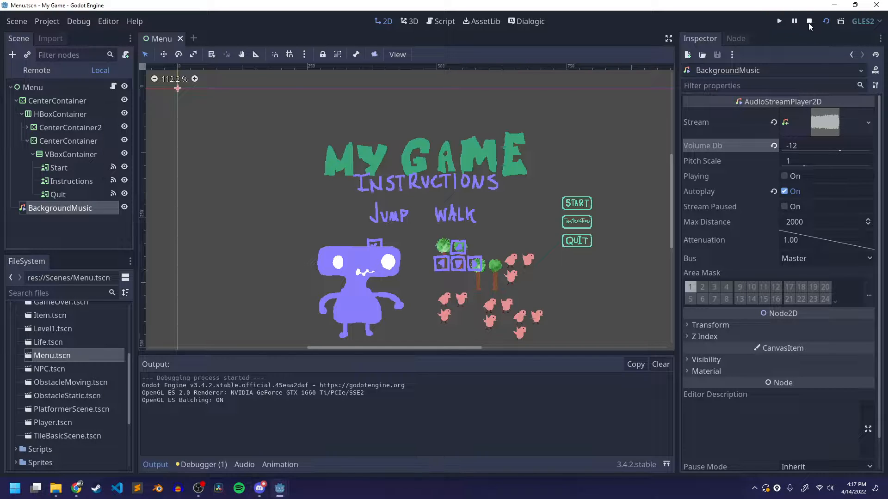
pyautogui.click(809, 23)
pyautogui.click(265, 491)
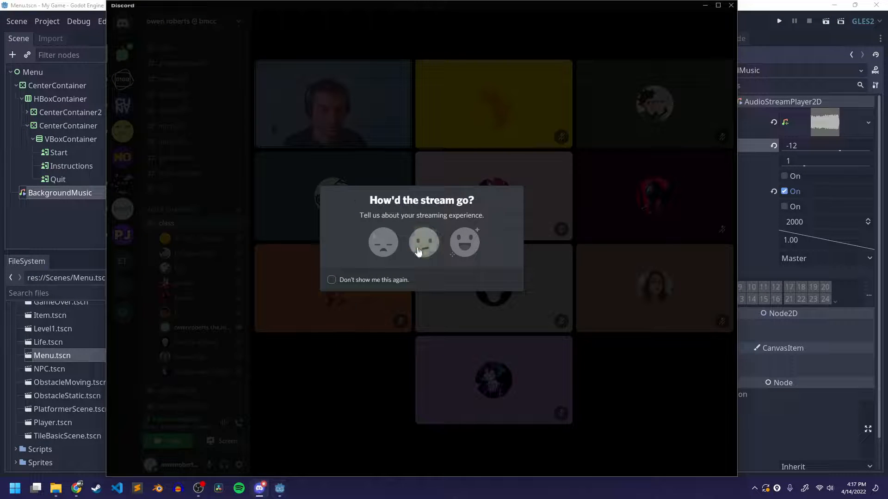
pyautogui.click(400, 353)
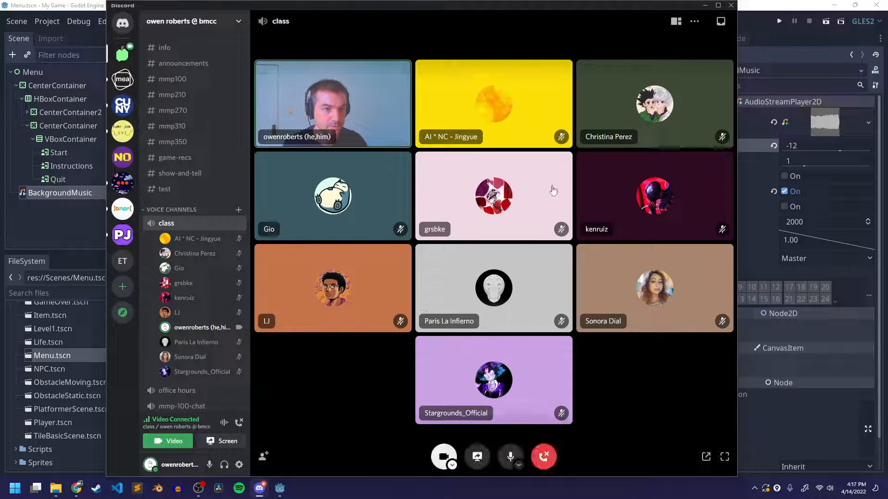
# Share Screen 1 with the class channel in Discord and minimise Discord
pyautogui.click(477, 457)
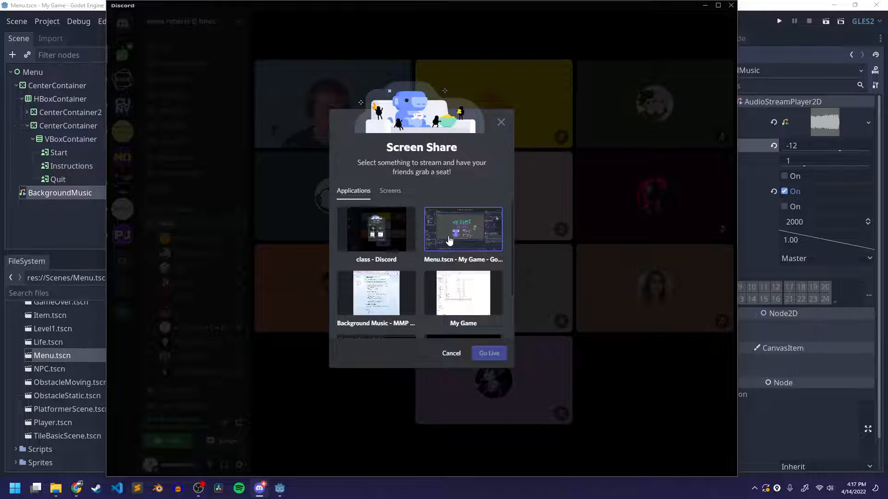
pyautogui.click(391, 196)
pyautogui.click(377, 231)
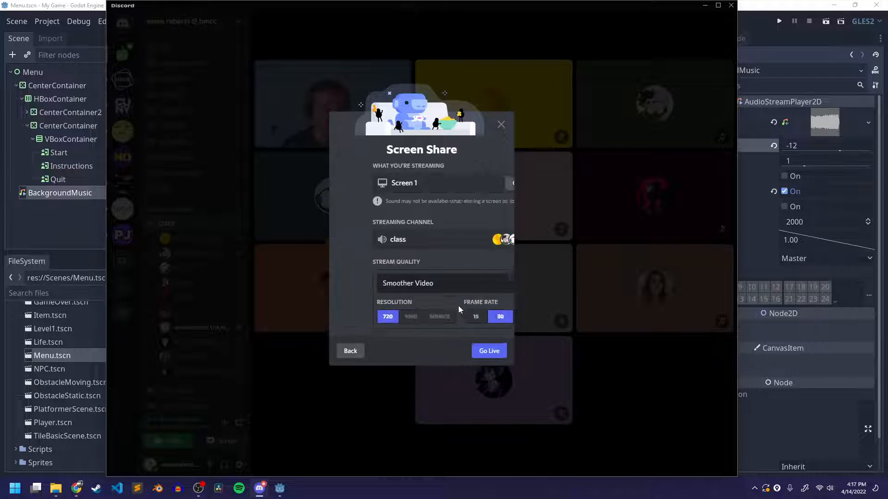
pyautogui.click(489, 353)
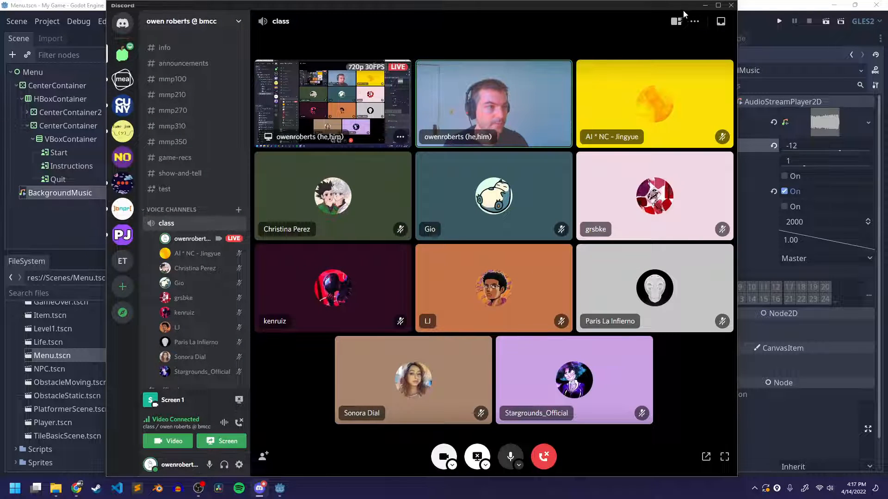
pyautogui.click(705, 5)
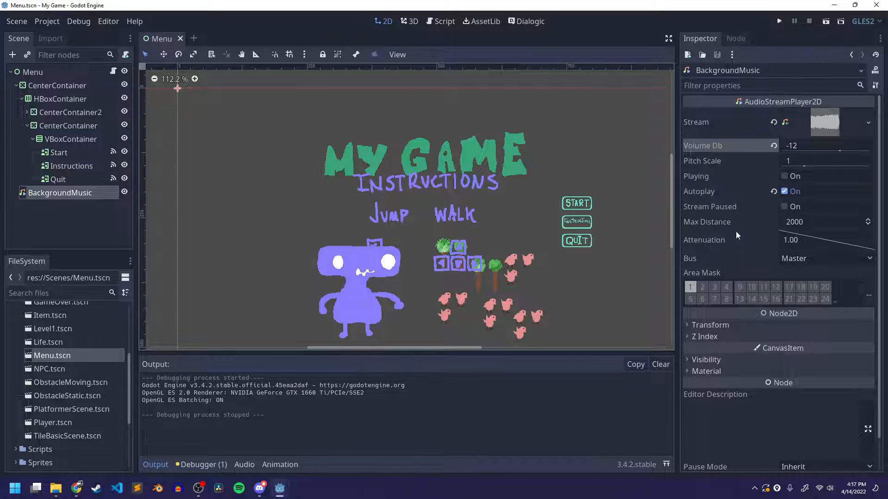
# Collapse the inner CenterContainer holding the menu buttons in the Menu scene tree and select the BackgroundMusic node
pyautogui.scroll(-1, 736, 228)
pyautogui.scroll(1, 736, 228)
pyautogui.click(27, 126)
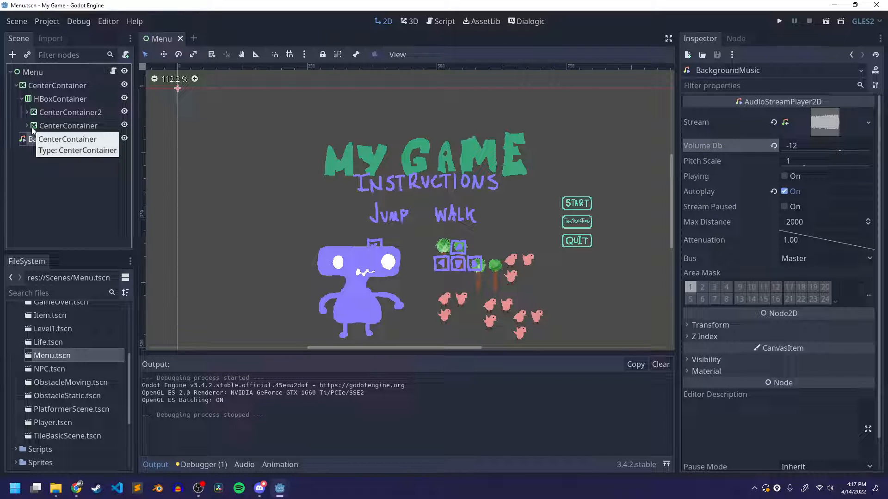
pyautogui.click(37, 139)
# Open the Level1.tscn scene and collapse the Obstacles branch in its scene tree
pyautogui.scroll(5, 54, 357)
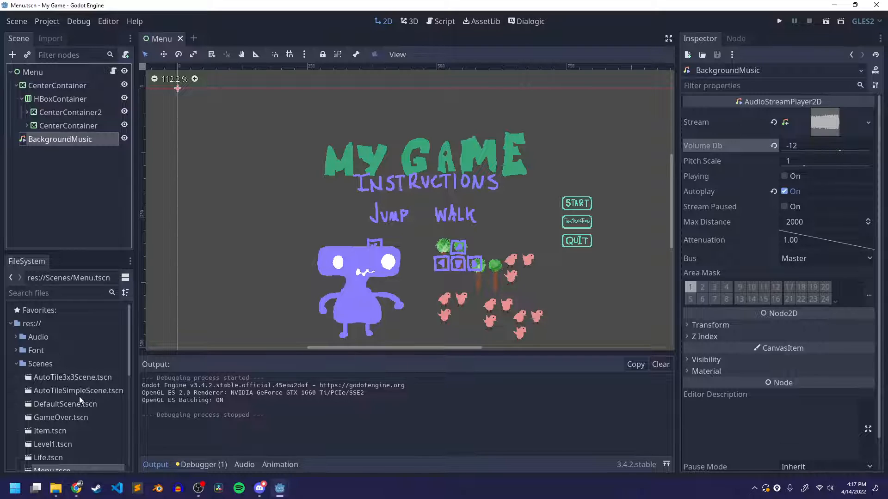
pyautogui.scroll(-3, 79, 396)
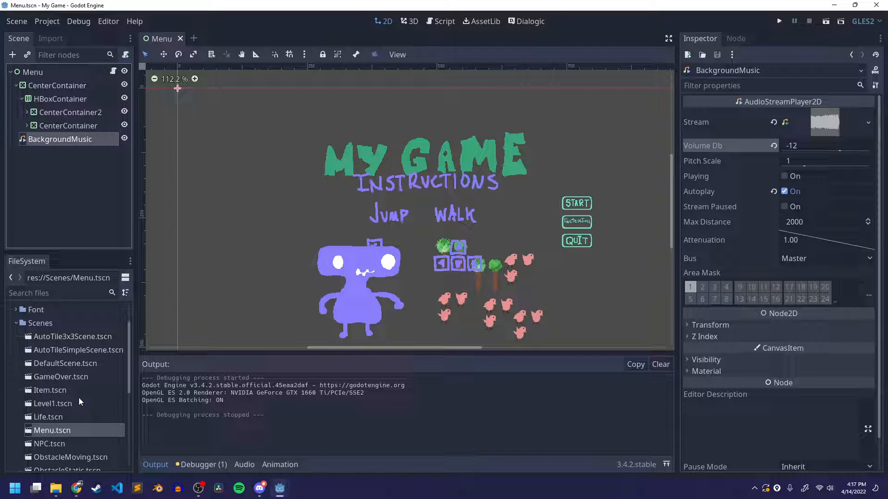
pyautogui.doubleClick(46, 403)
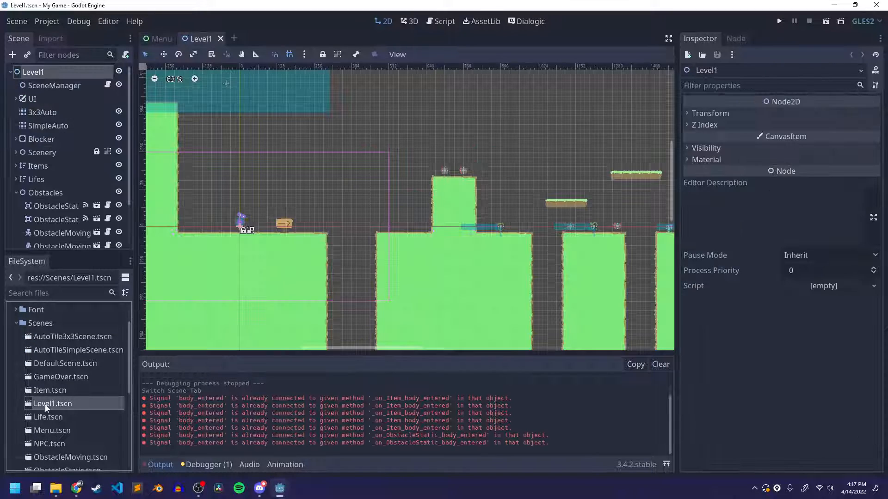
pyautogui.scroll(-1, 319, 229)
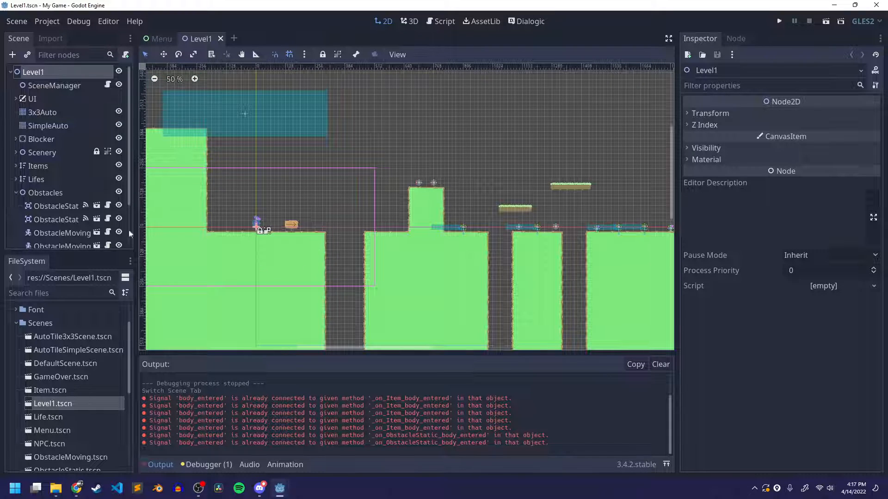
pyautogui.click(14, 193)
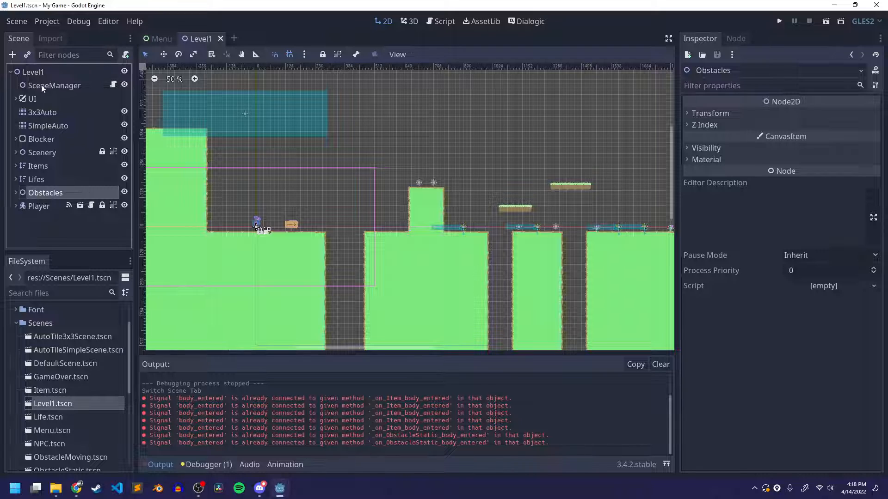
# Add an AudioStreamPlayer2D node as a child of the Level1 root and rename it BackgroundMusic
pyautogui.click(40, 73)
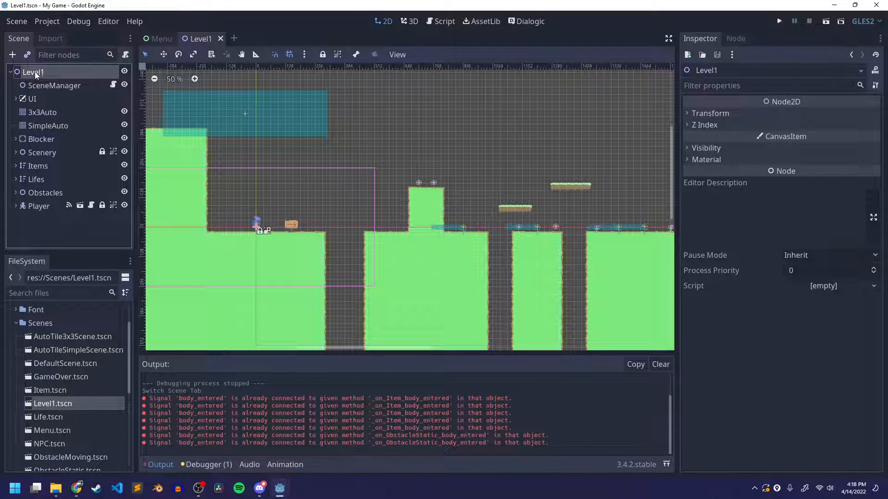
pyautogui.rightClick(36, 73)
pyautogui.click(107, 78)
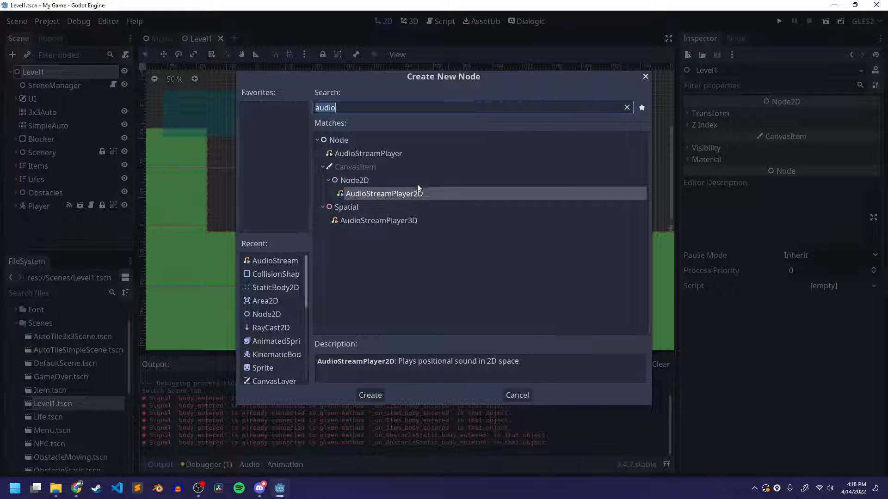
pyautogui.click(370, 397)
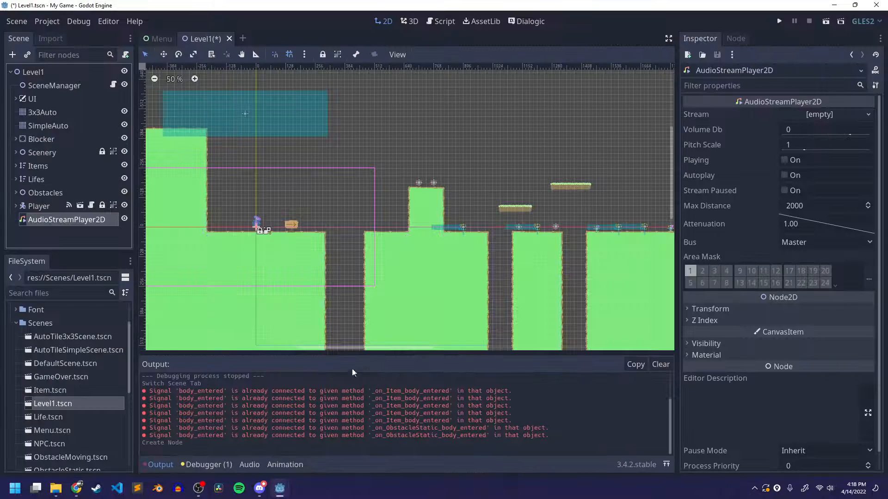
pyautogui.doubleClick(63, 222)
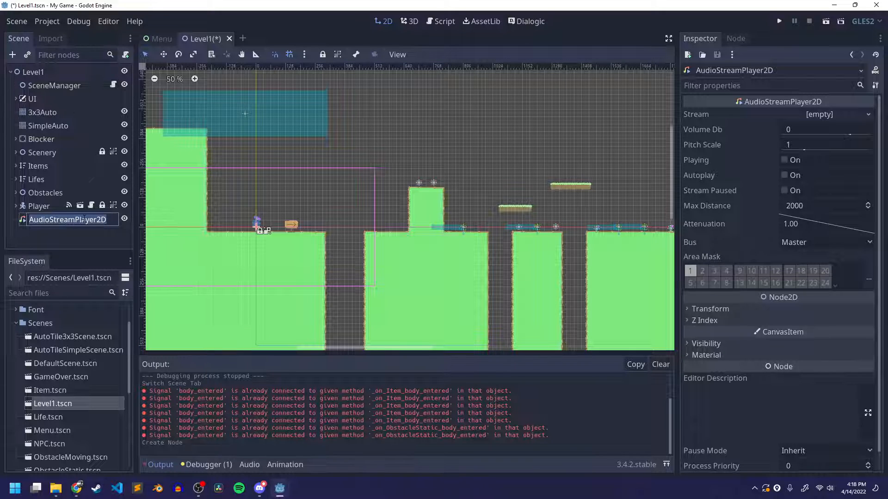
pyautogui.write('Background')
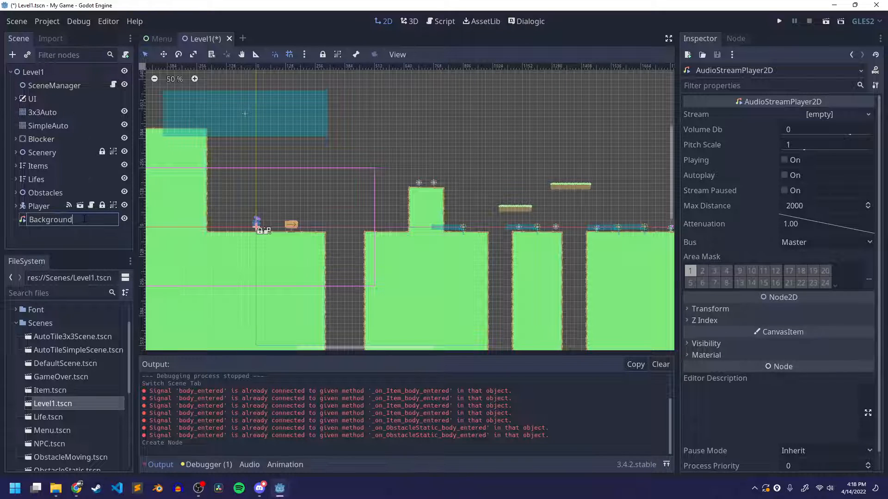
pyautogui.write('Music')
pyautogui.press('Return')
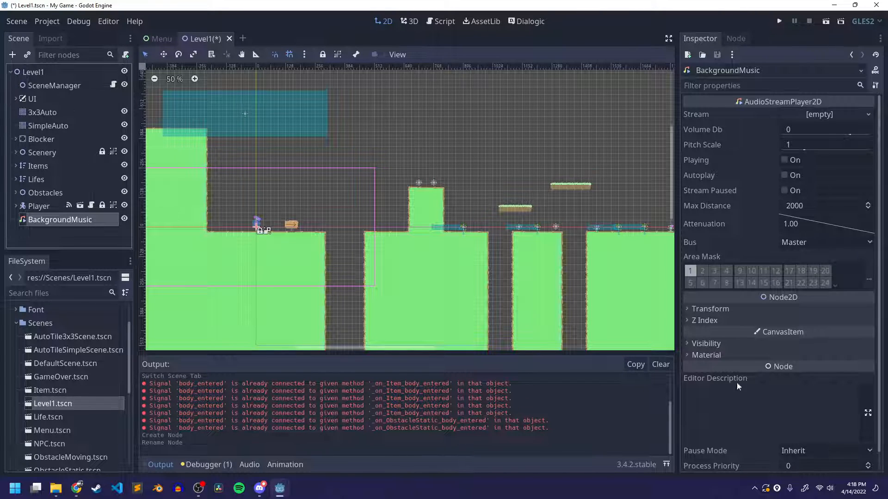
# Clear the output log and load HoliznaCC0 - Lost On The Freeway Edit.mp3 from res://Audio as the BackgroundMusic stream
pyautogui.click(660, 364)
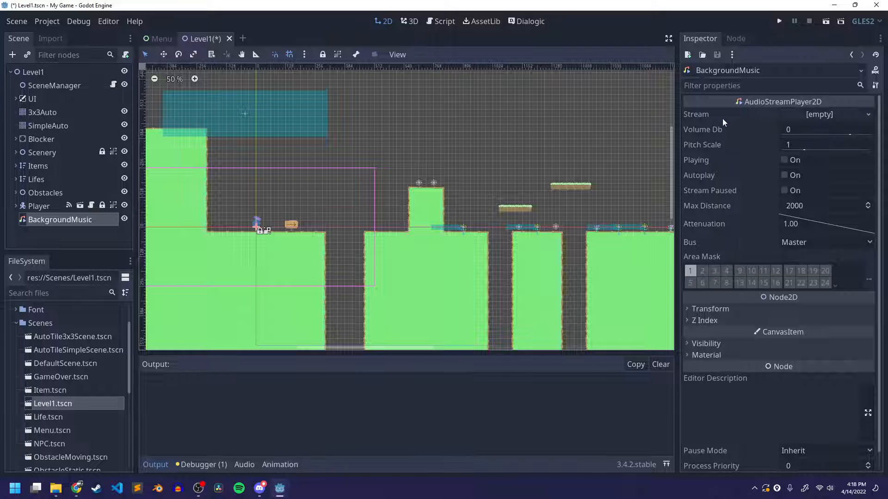
pyautogui.click(802, 114)
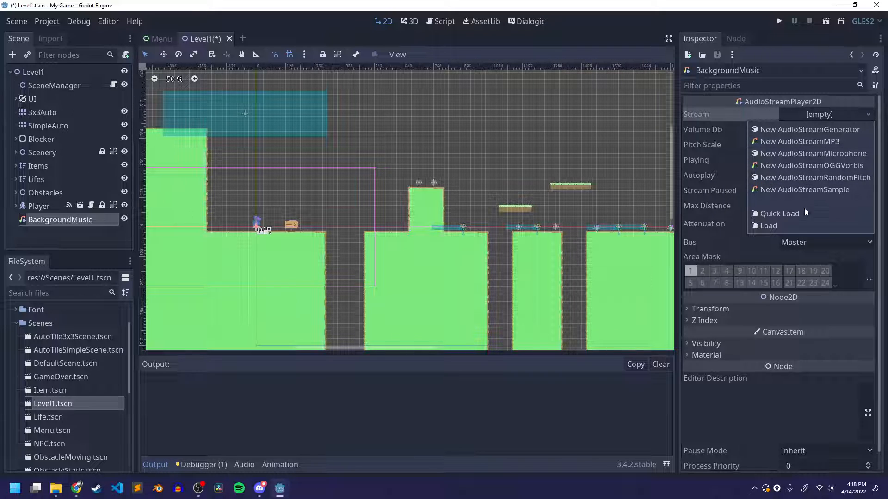
pyautogui.click(787, 225)
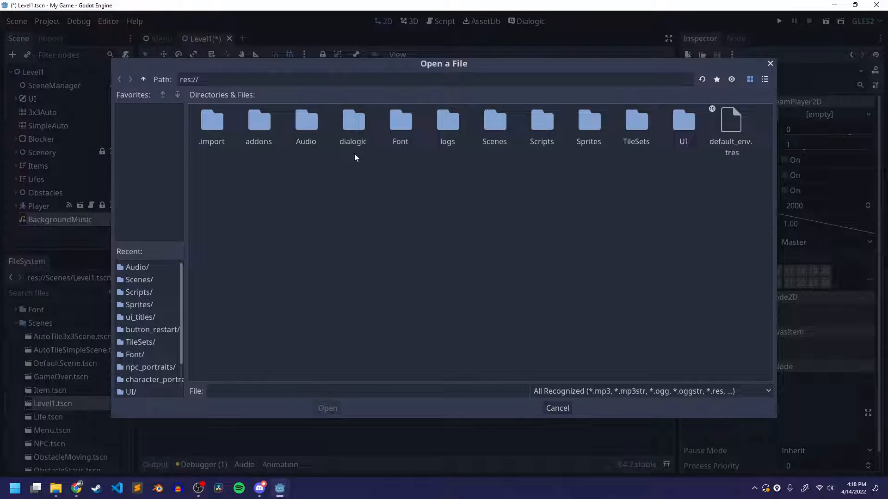
pyautogui.doubleClick(310, 126)
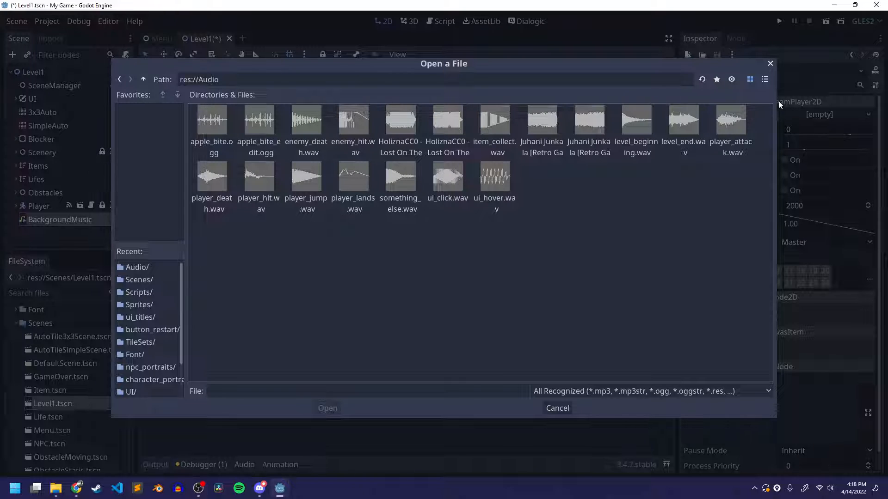
pyautogui.click(765, 79)
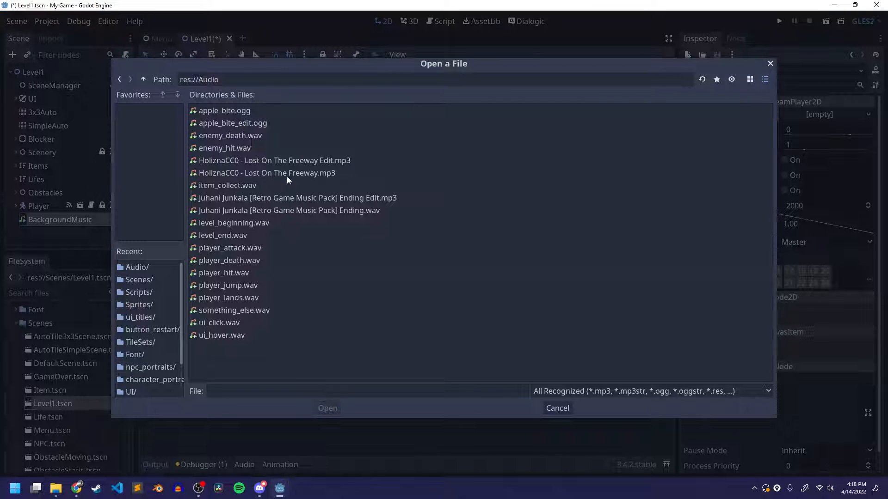
pyautogui.click(230, 160)
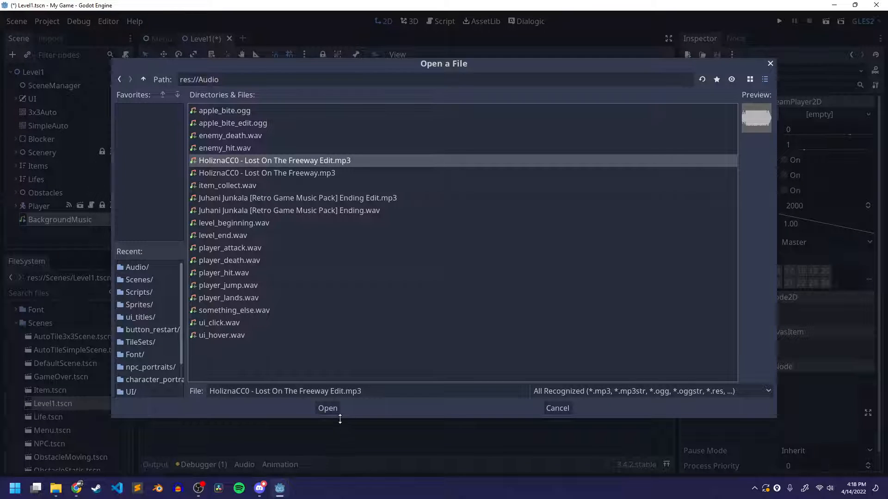
pyautogui.click(328, 409)
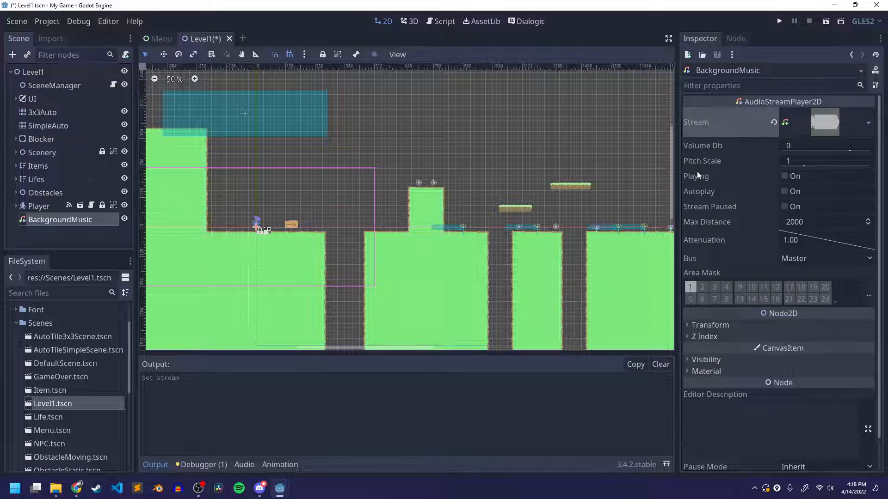
# Set the BackgroundMusic node's volume to -12 dB, enable Autoplay and save the Level1 scene
pyautogui.click(799, 146)
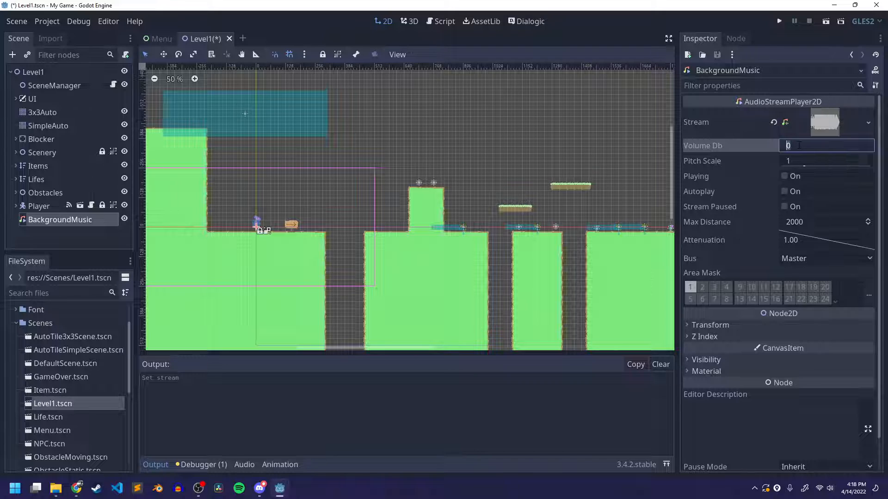
pyautogui.write('-12')
pyautogui.press('Return')
pyautogui.scroll(-1, 741, 227)
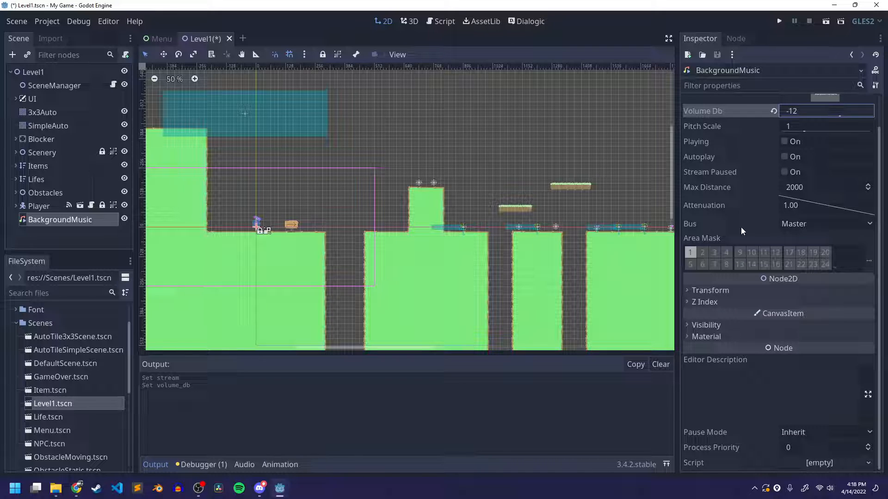
pyautogui.scroll(1, 740, 227)
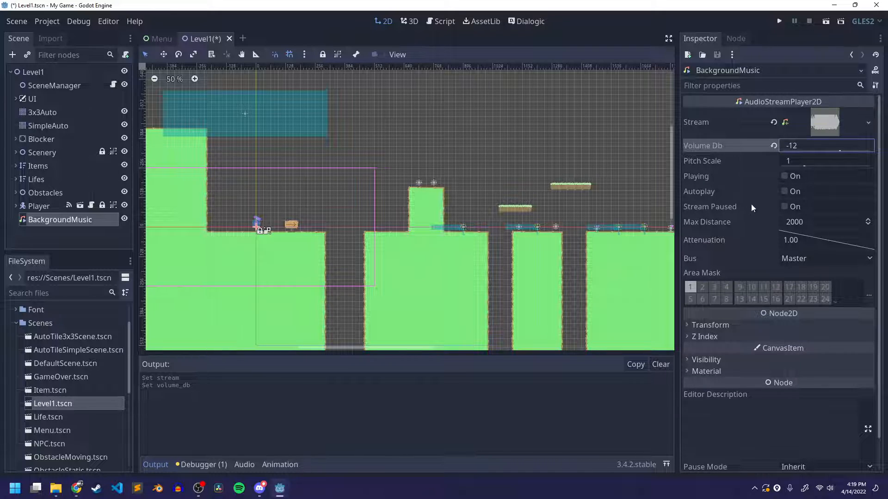
pyautogui.click(784, 191)
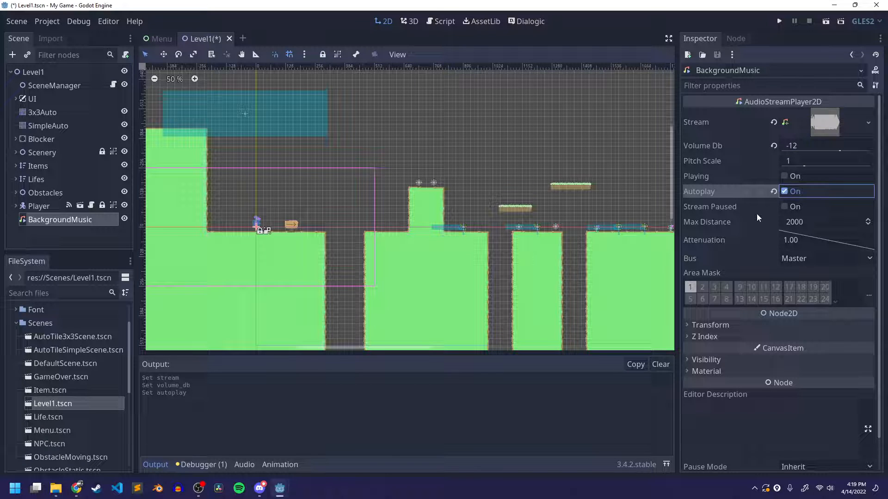
pyautogui.hotkey('ctrl', 's')
# Stop the Discord screen stream, switch back to Godot and run the Level1 scene
pyautogui.click(259, 488)
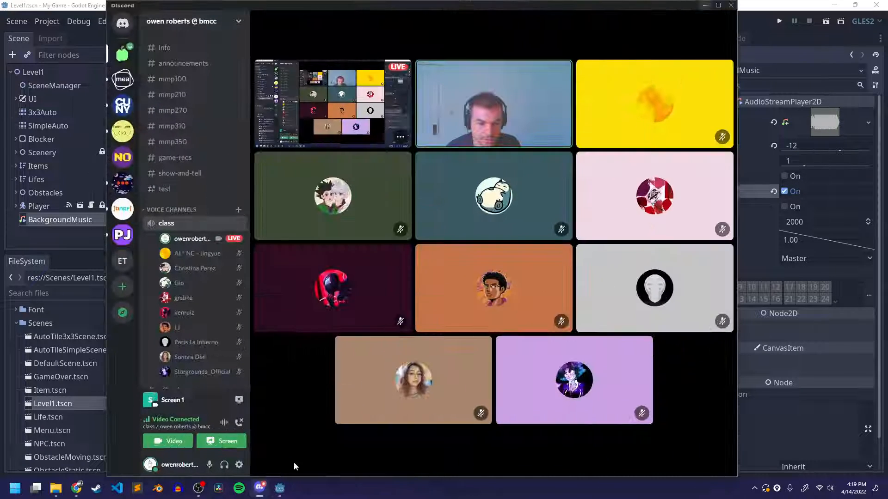
pyautogui.click(477, 457)
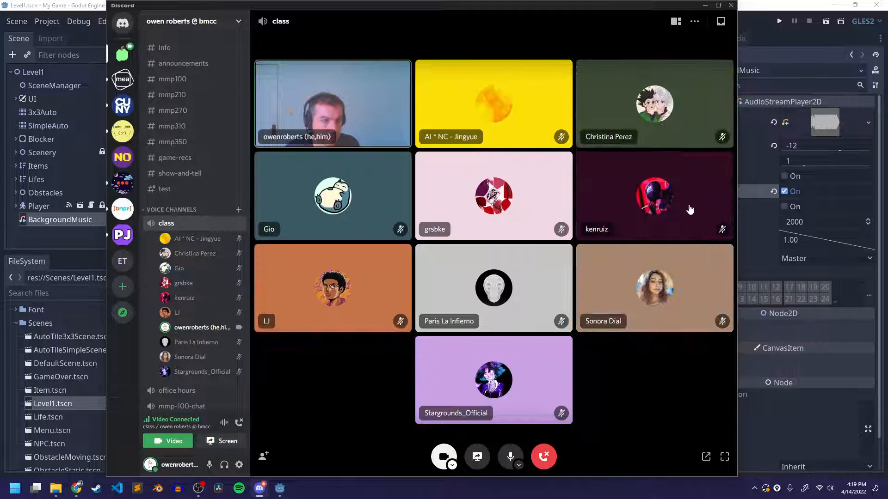
pyautogui.click(807, 54)
pyautogui.click(826, 20)
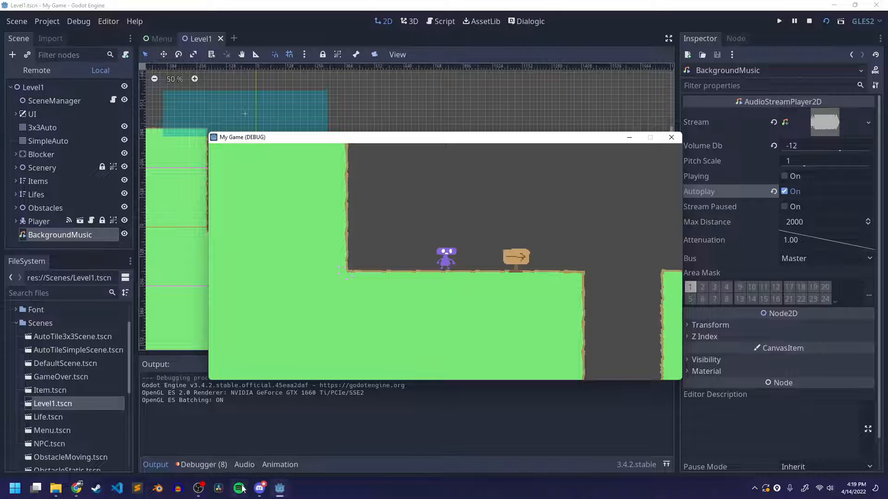
# Stream the My Game (DEBUG) window to the class channel in Discord
pyautogui.click(260, 488)
pyautogui.click(478, 457)
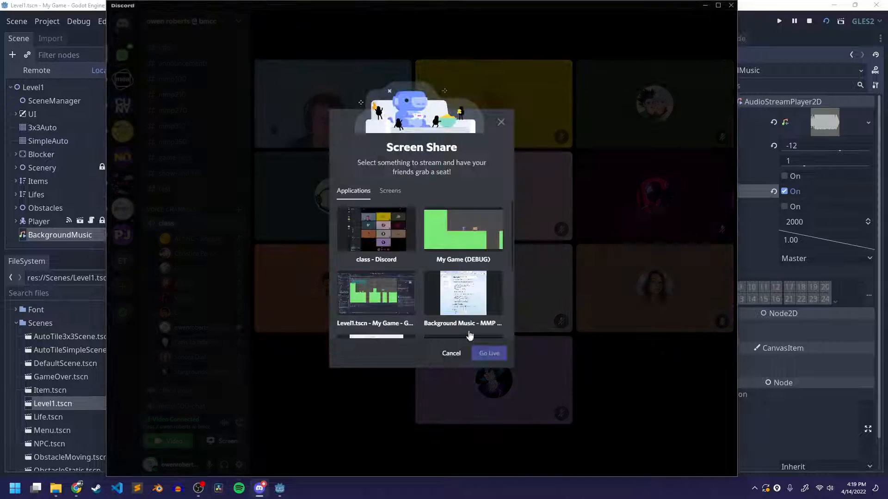
pyautogui.click(463, 230)
pyautogui.click(489, 343)
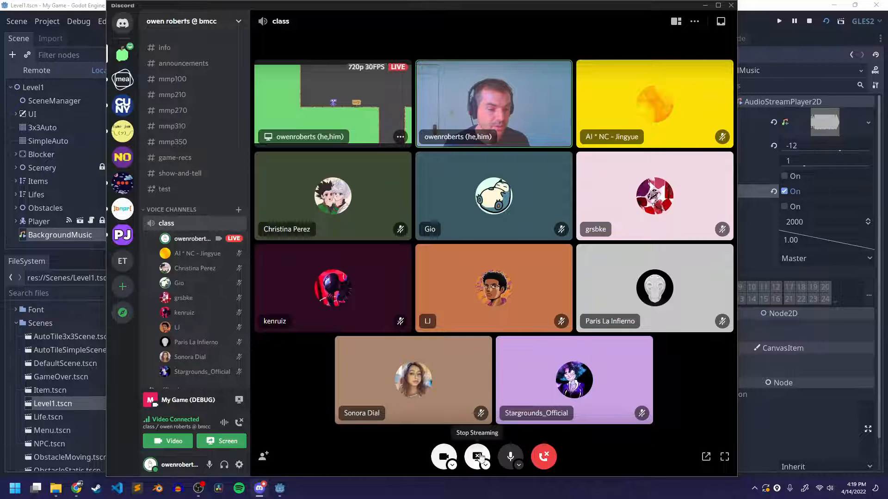
# Stop the running game in Godot, share Screen 1 with the class channel in Discord and return to Godot
pyautogui.click(810, 23)
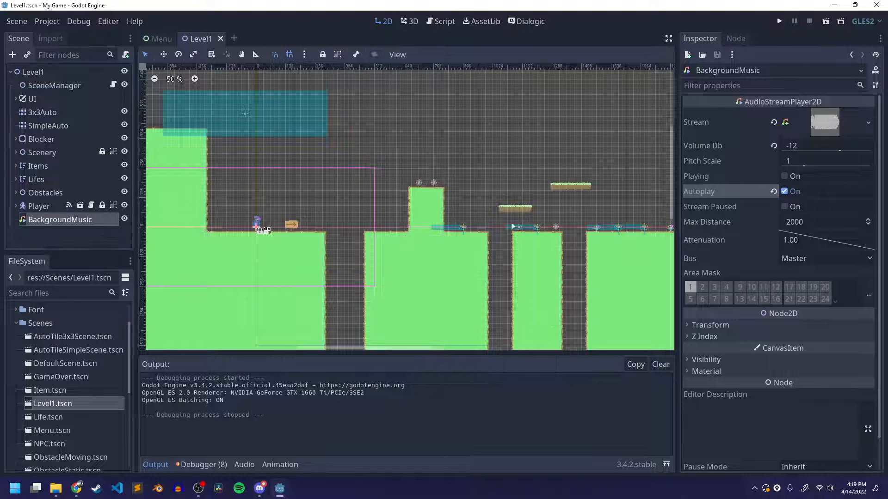
pyautogui.click(259, 489)
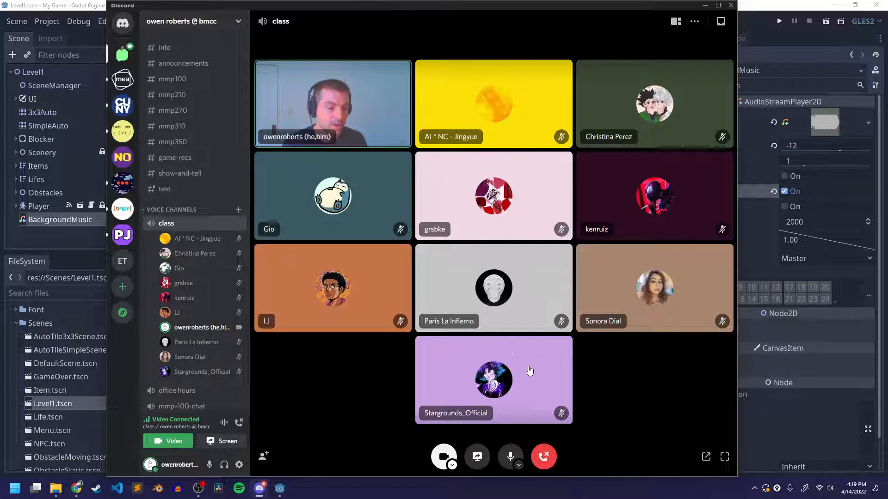
pyautogui.click(477, 456)
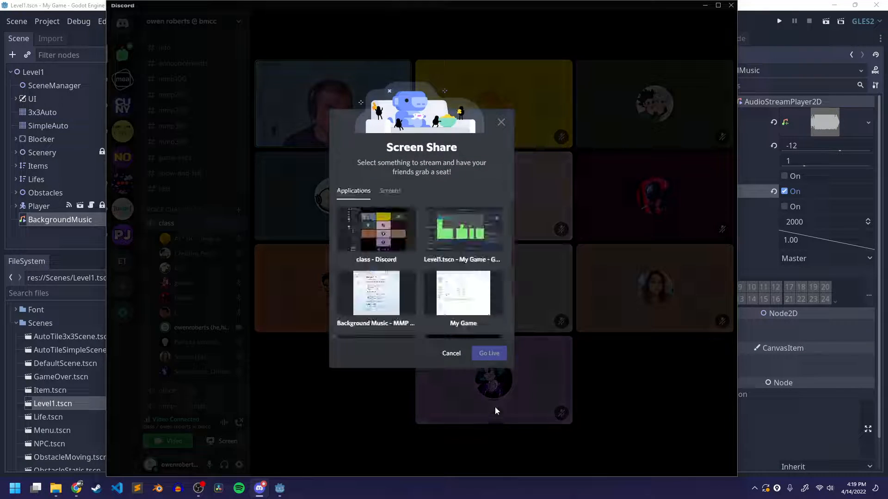
pyautogui.click(390, 190)
pyautogui.click(375, 229)
pyautogui.click(490, 353)
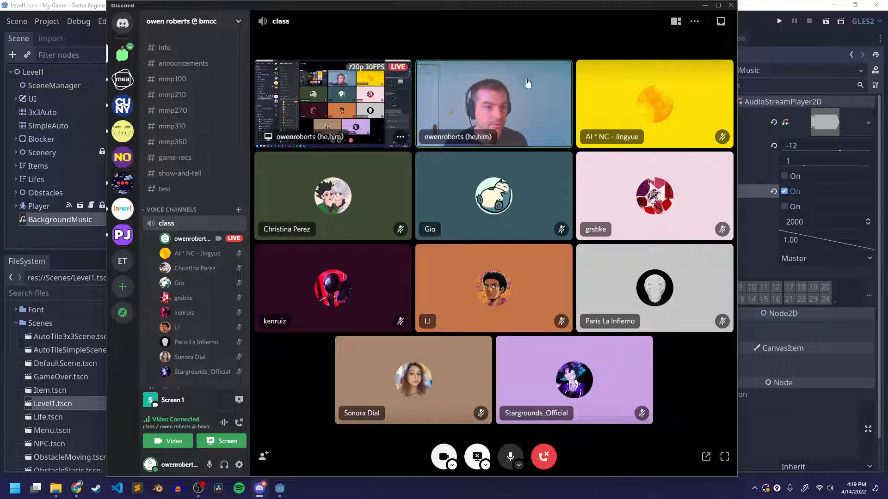
pyautogui.click(759, 11)
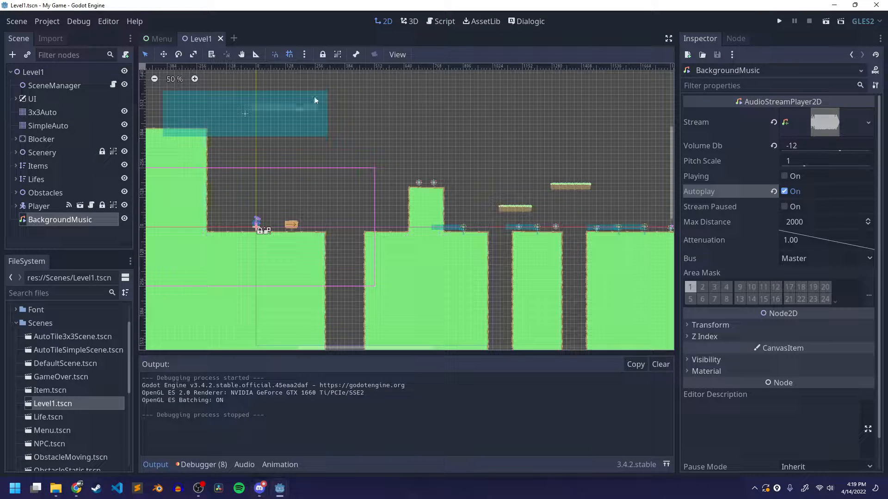
# Add an AudioStreamPlayer node as a child of the Menu root in the Menu scene
pyautogui.click(157, 39)
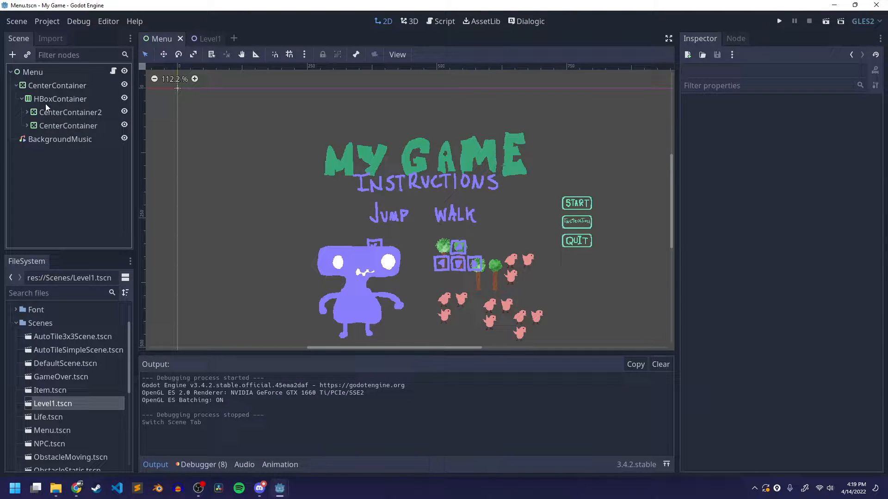
pyautogui.click(39, 74)
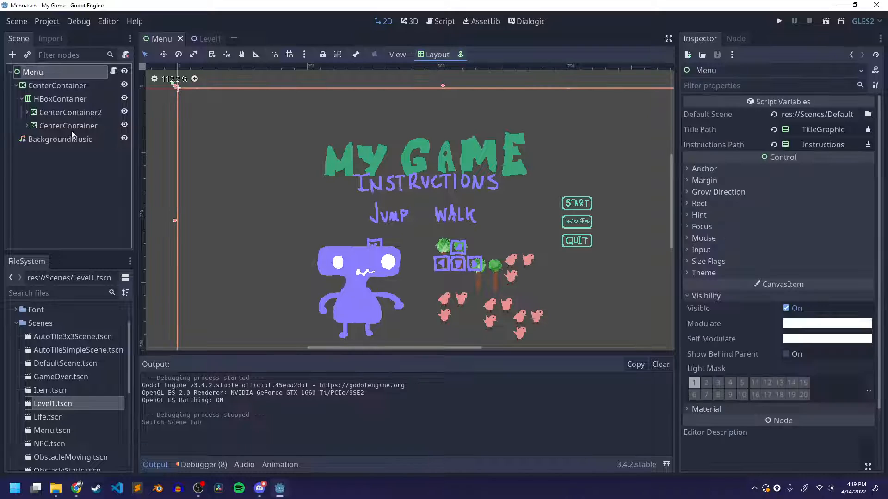
pyautogui.rightClick(40, 73)
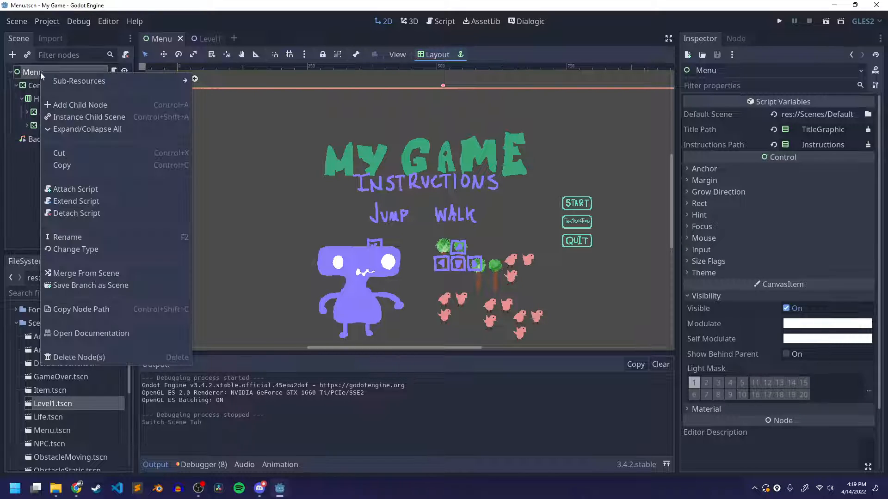
pyautogui.click(68, 105)
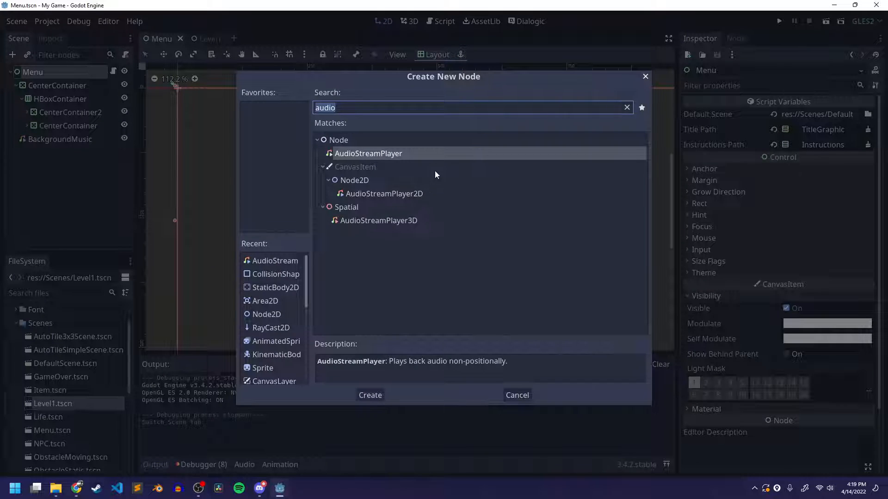
pyautogui.click(370, 395)
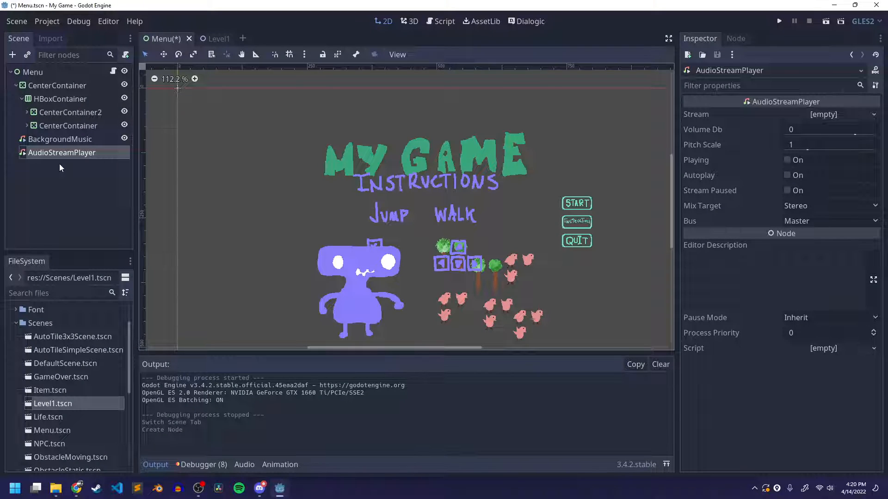
# Duplicate the new AudioStreamPlayer node in the Menu scene
pyautogui.click(54, 182)
pyautogui.click(44, 155)
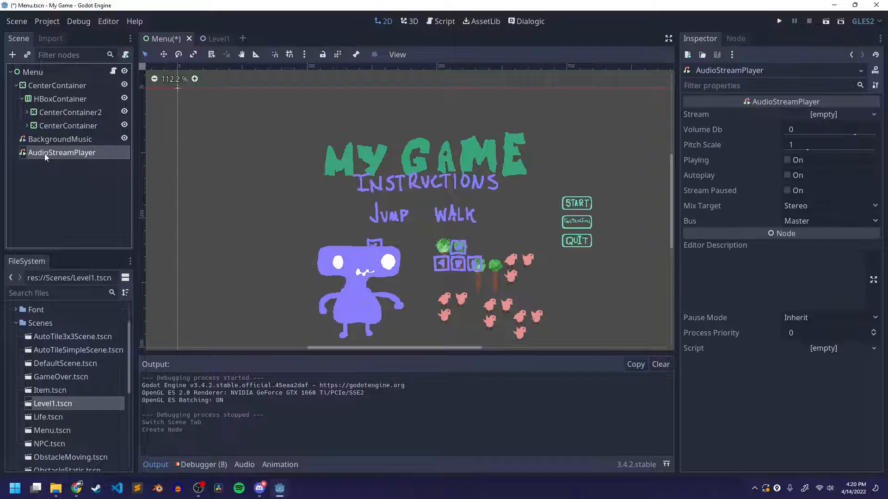
pyautogui.hotkey('ctrl', 'd')
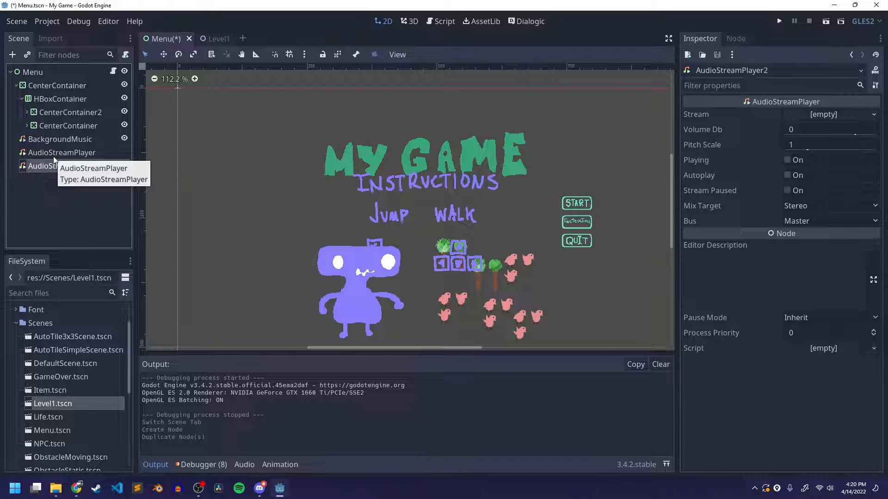
# Rename the original AudioStreamPlayer node to ButtonPress and its duplicate to ButtonHover
pyautogui.doubleClick(53, 157)
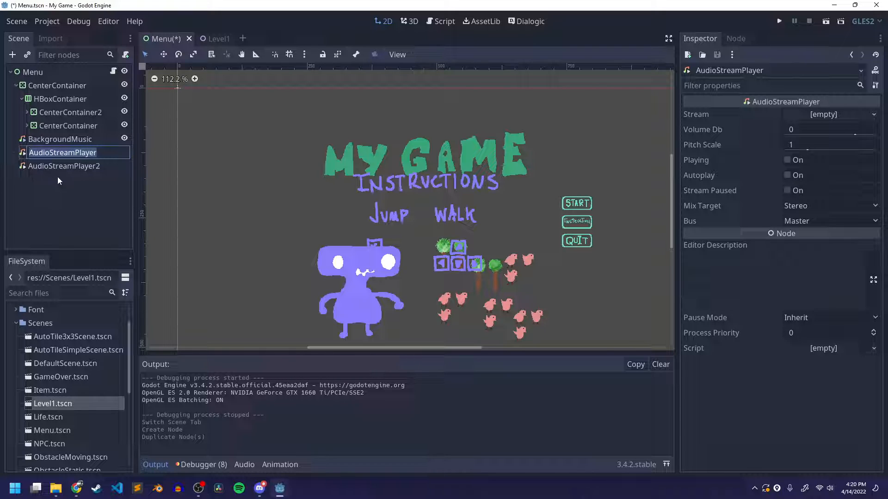
pyautogui.write('Button')
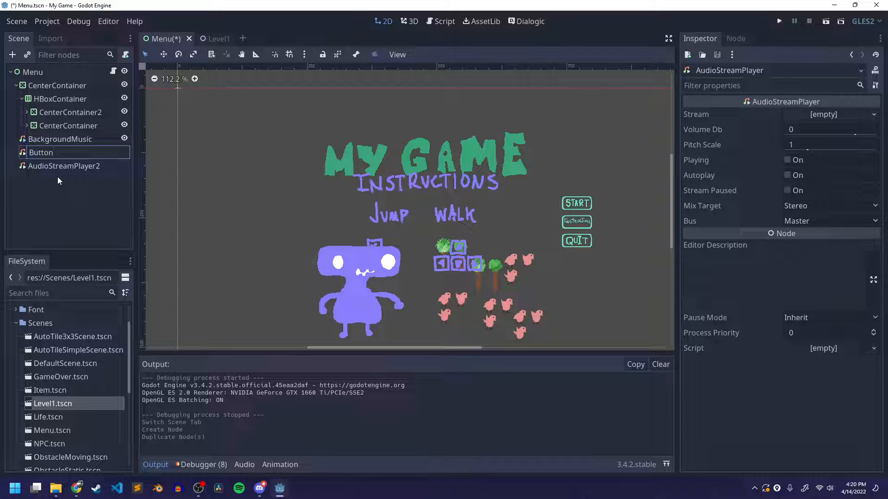
pyautogui.write('Press')
pyautogui.press('Return')
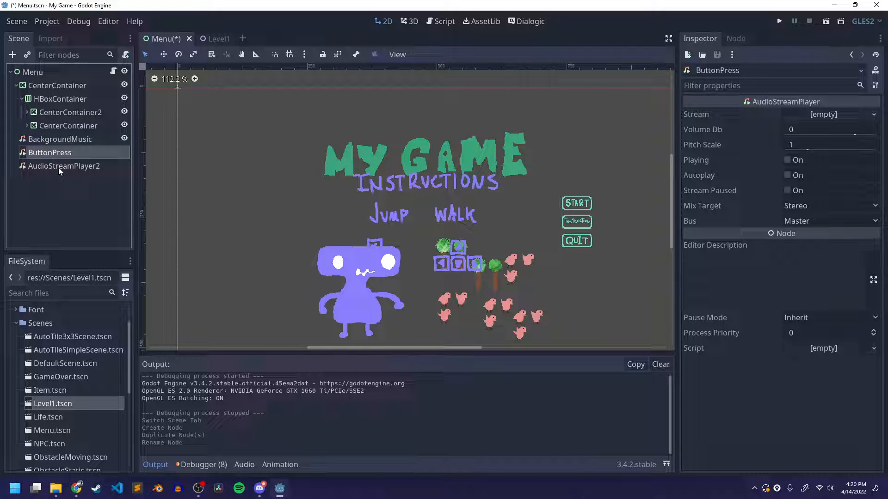
pyautogui.doubleClick(58, 167)
pyautogui.write('Butto')
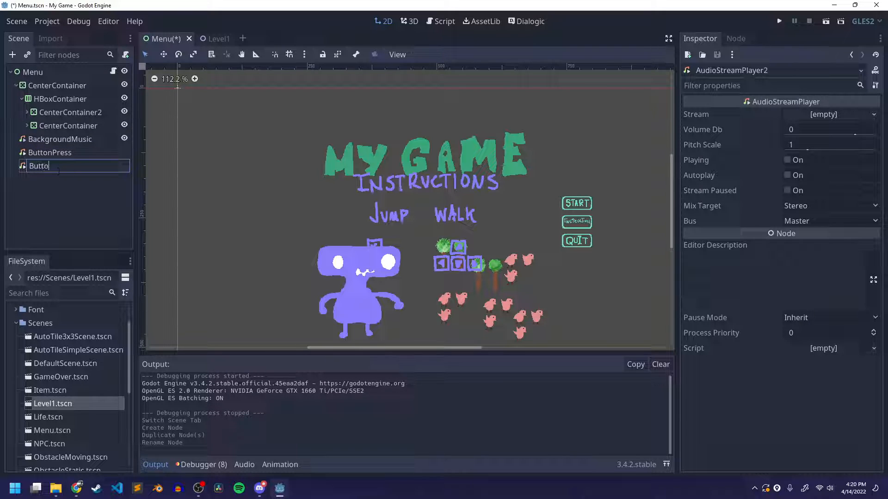
pyautogui.write('nHover')
pyautogui.press('Return')
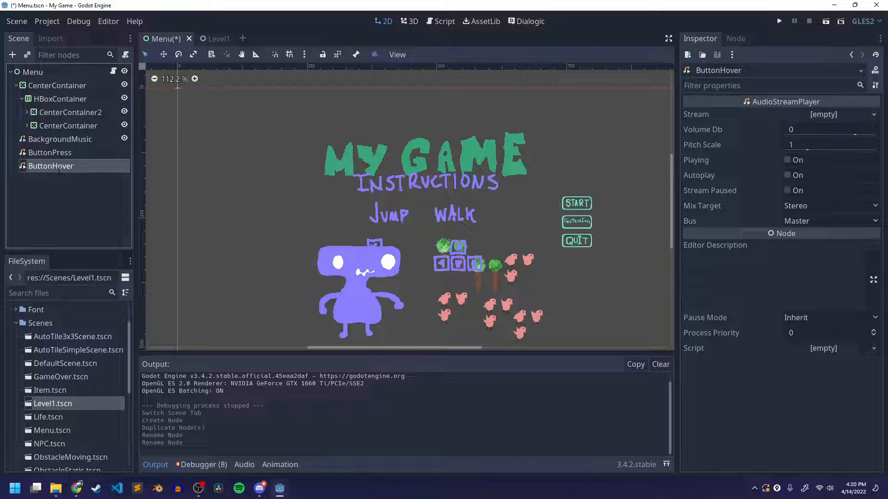
# Load ui_click.wav from the res://Audio folder as the stream of the ButtonPress node
pyautogui.click(72, 151)
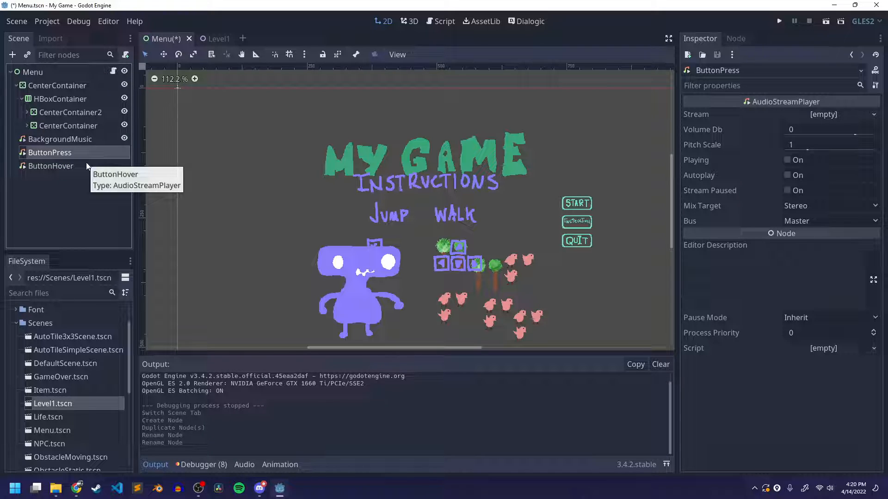
pyautogui.click(46, 153)
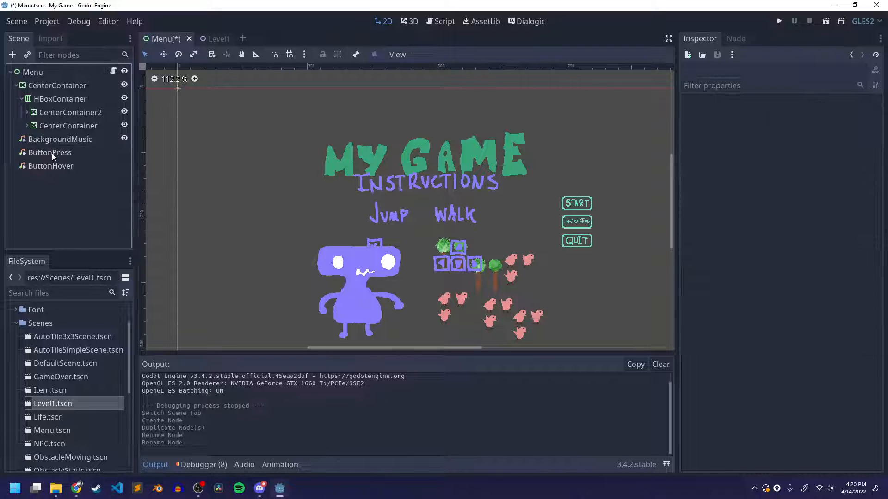
pyautogui.click(811, 113)
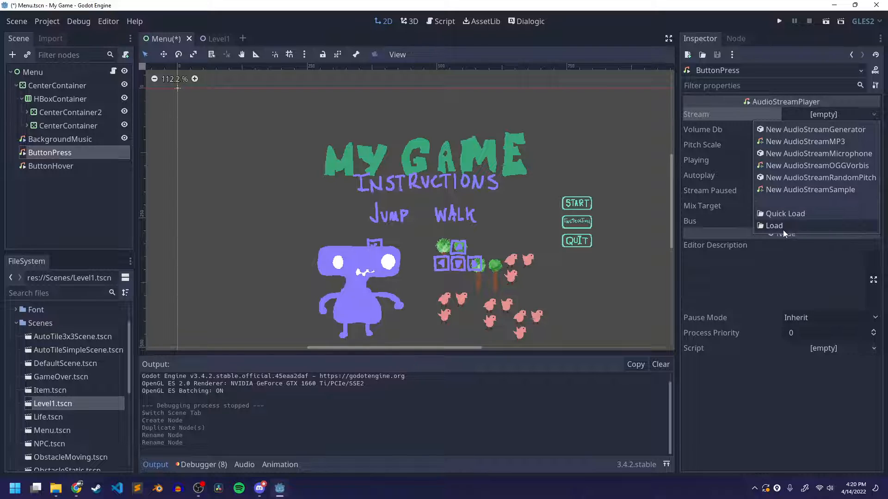
pyautogui.click(786, 227)
pyautogui.doubleClick(311, 125)
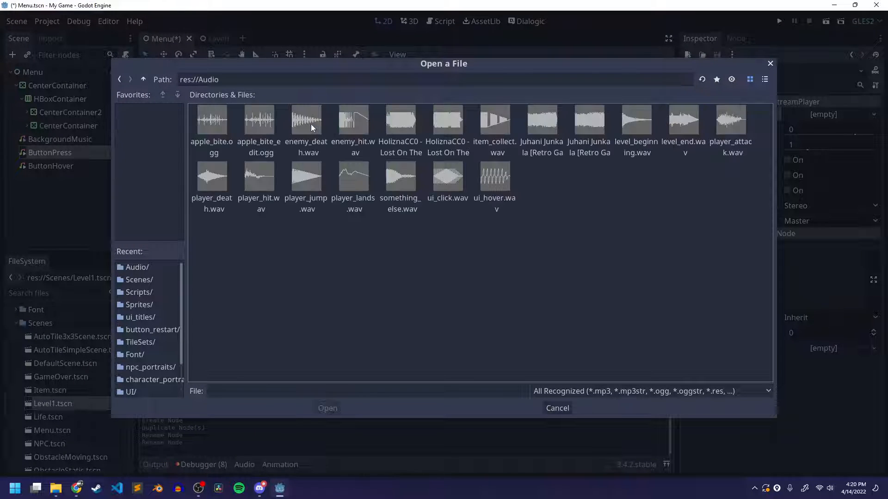
pyautogui.click(764, 80)
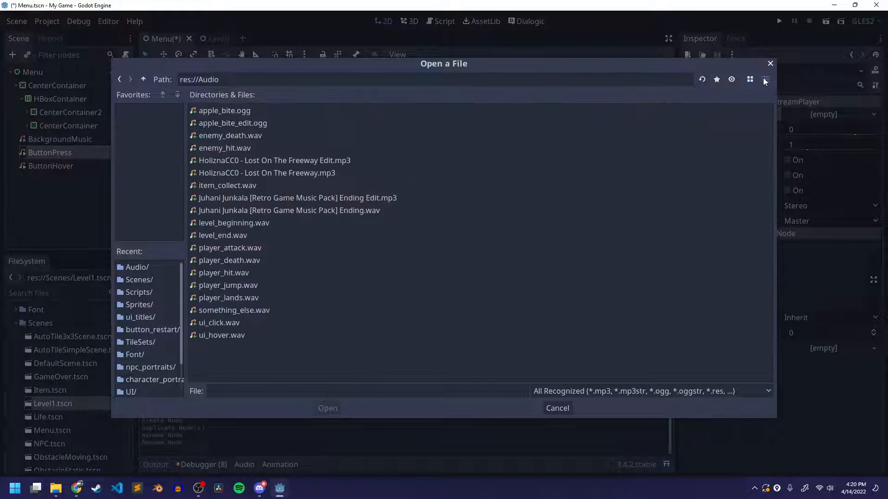
pyautogui.click(222, 324)
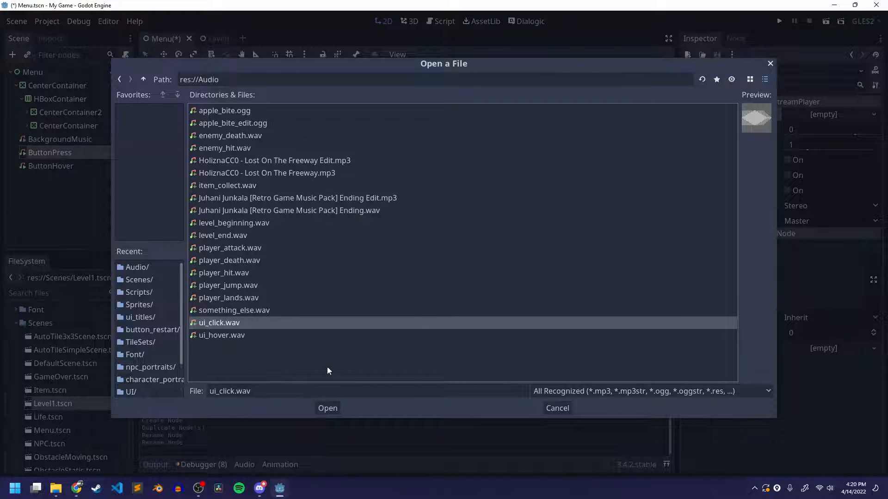
pyautogui.click(327, 408)
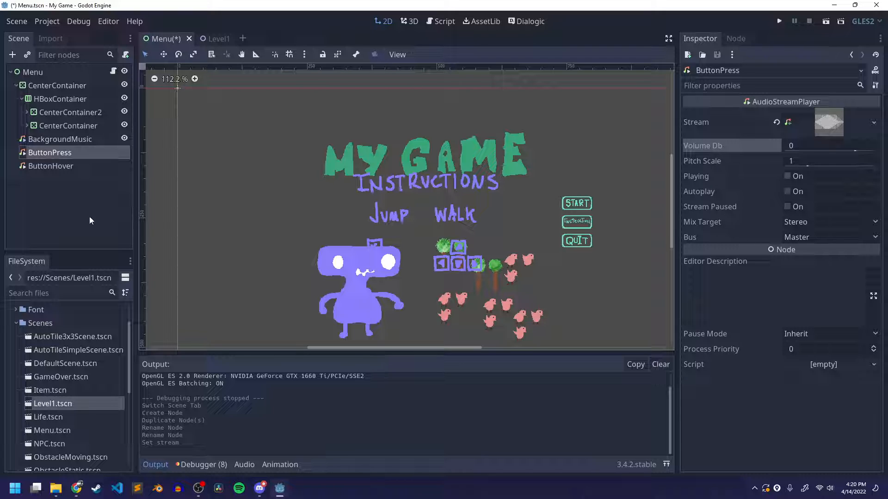
# Load ui_hover.wav from the res://Audio folder as the stream of the ButtonHover node and save the Menu scene
pyautogui.click(79, 168)
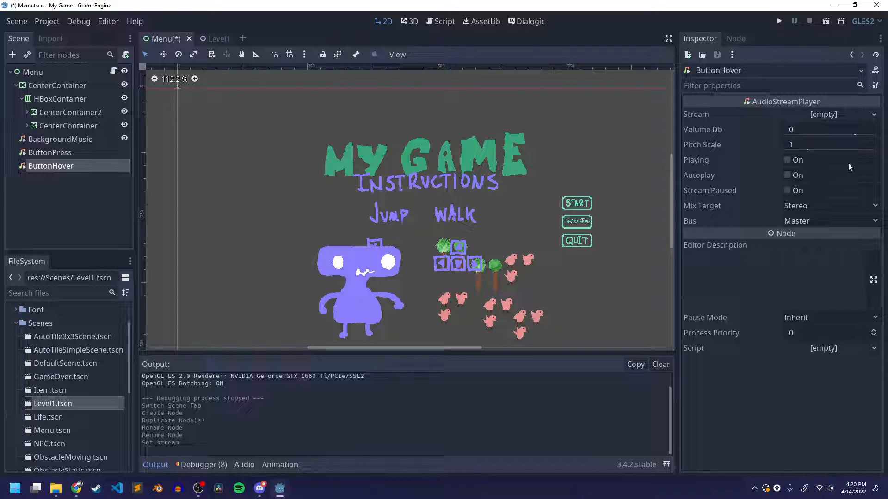
pyautogui.click(834, 115)
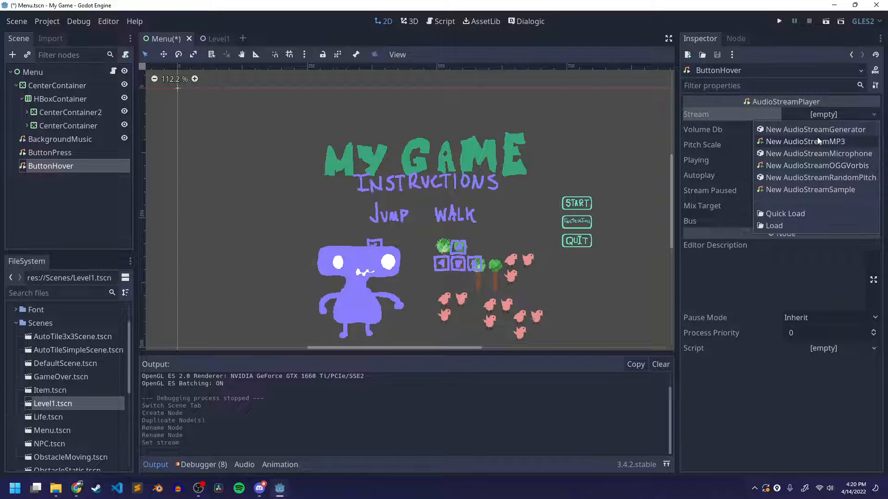
pyautogui.click(782, 226)
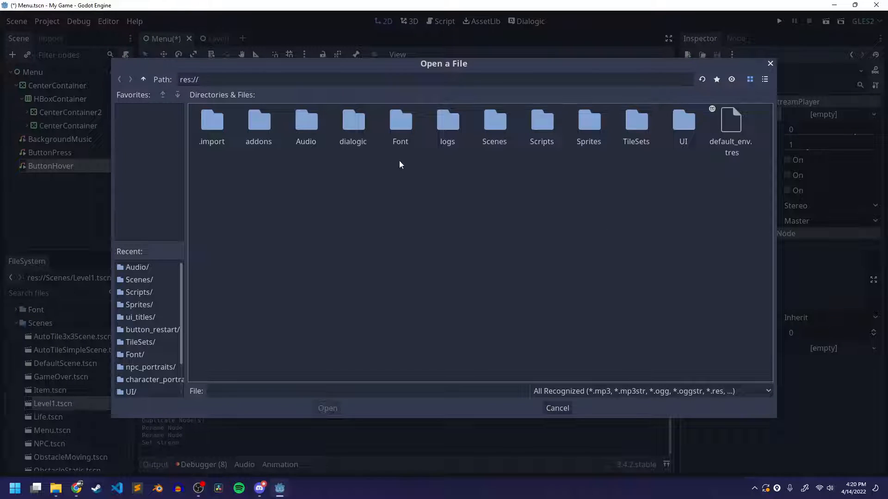
pyautogui.doubleClick(305, 125)
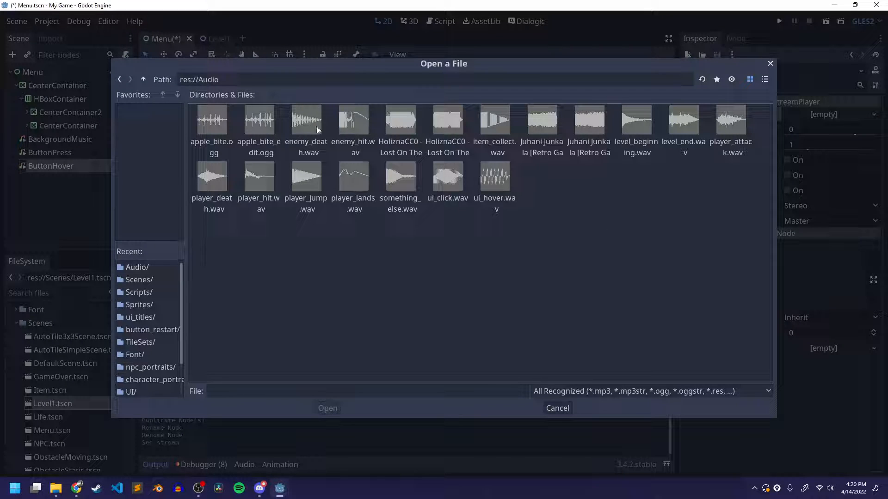
pyautogui.click(764, 80)
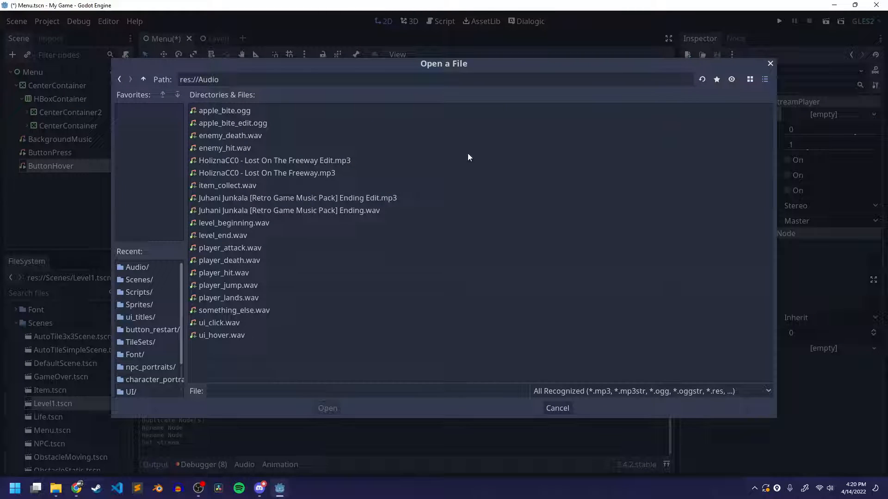
pyautogui.click(228, 335)
pyautogui.click(327, 408)
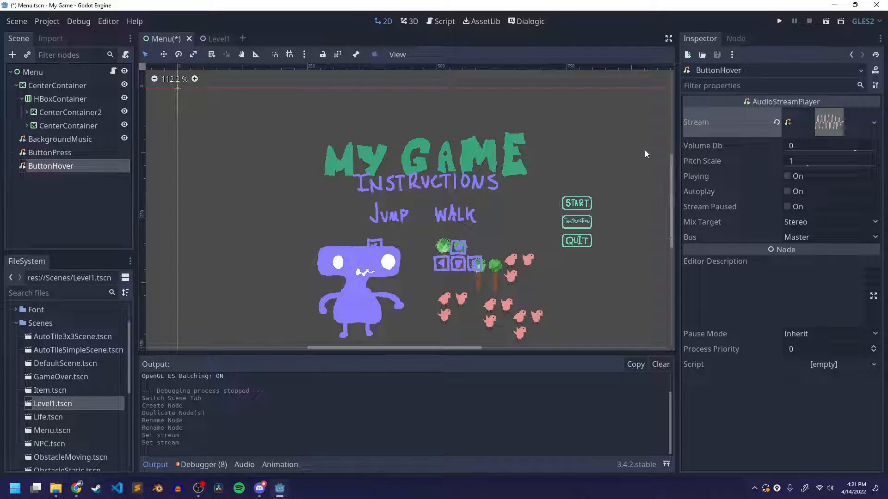
pyautogui.hotkey('ctrl', 's')
# Review the Start button's signals and open the _on_Start_pressed() handler connected to pressed() in Menu.gd
pyautogui.click(60, 154)
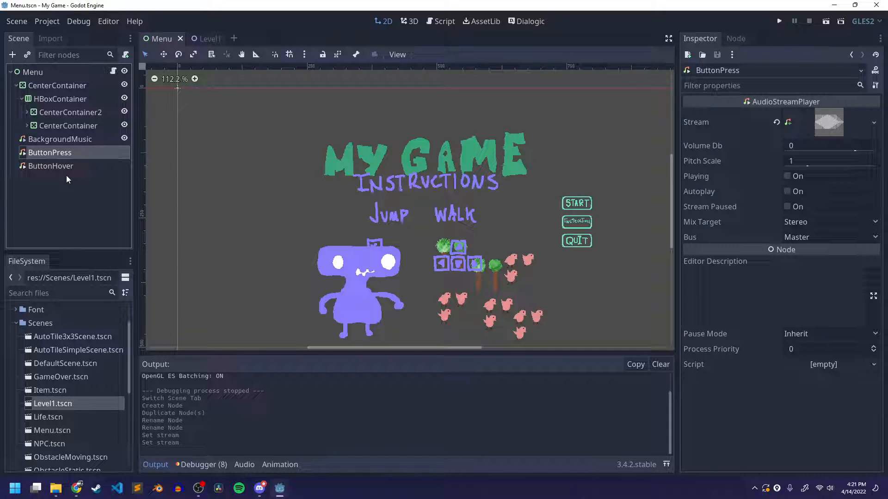
pyautogui.click(27, 125)
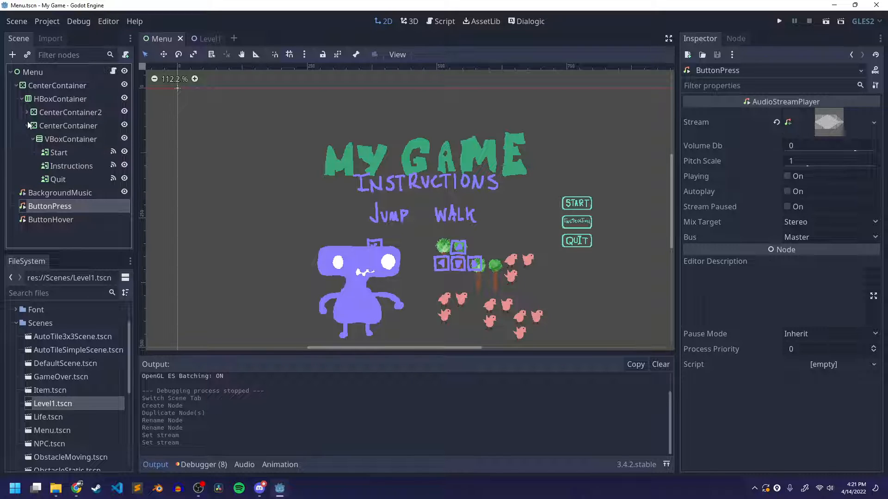
pyautogui.click(59, 153)
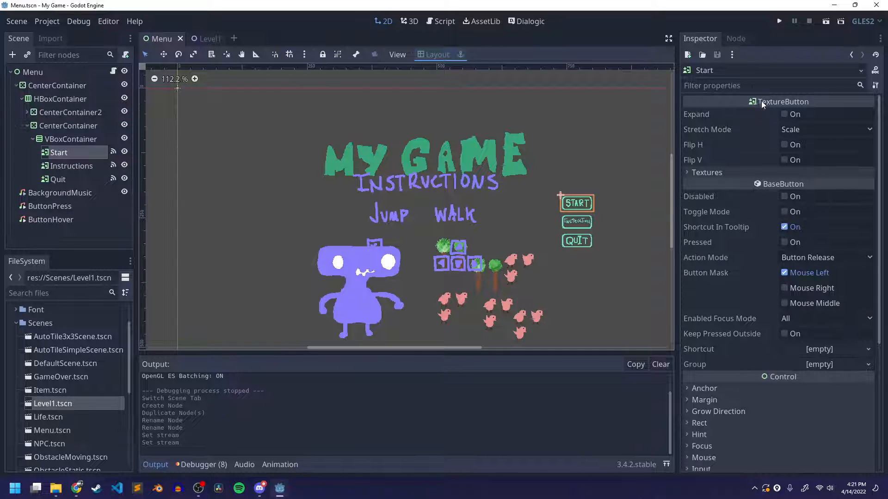
pyautogui.click(735, 38)
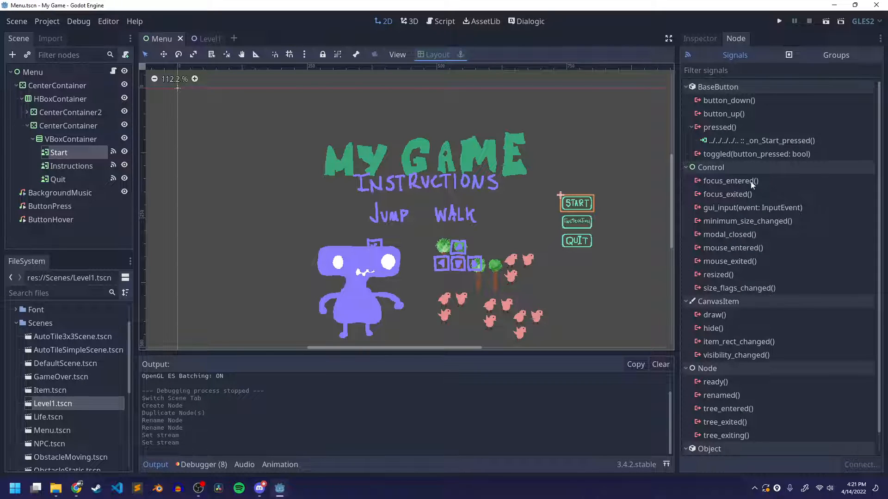
pyautogui.scroll(-2, 760, 223)
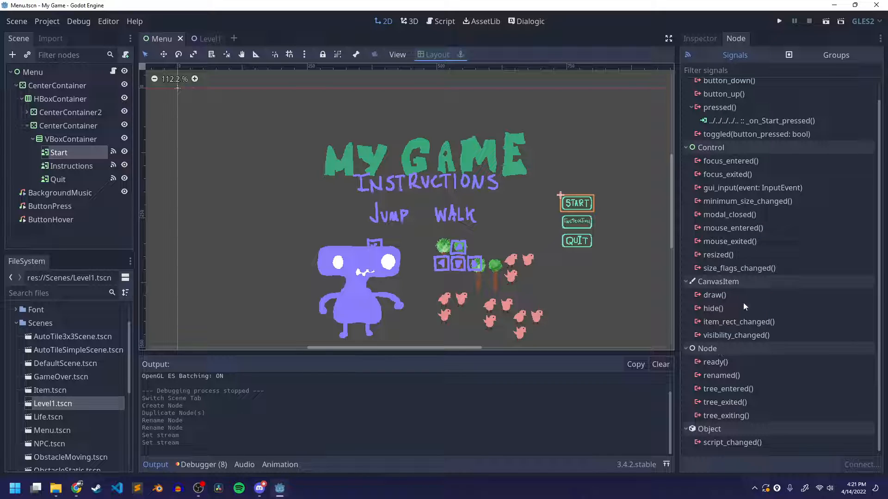
pyautogui.scroll(2, 745, 210)
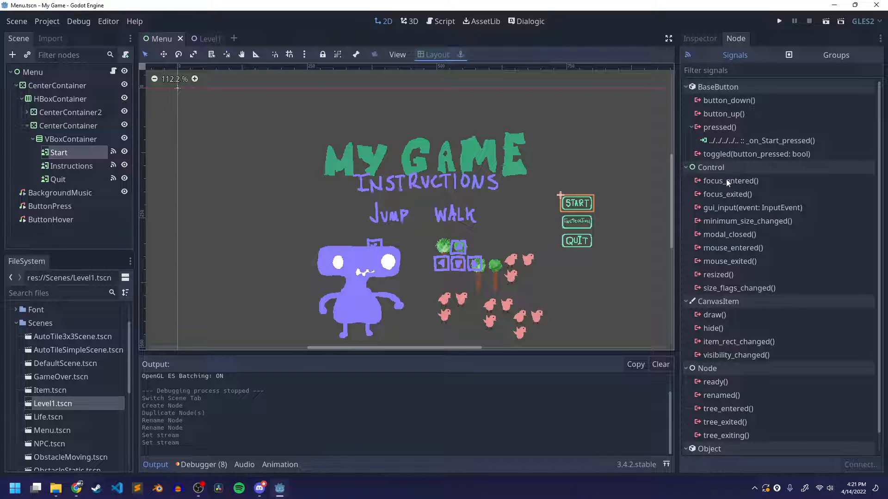
pyautogui.click(722, 249)
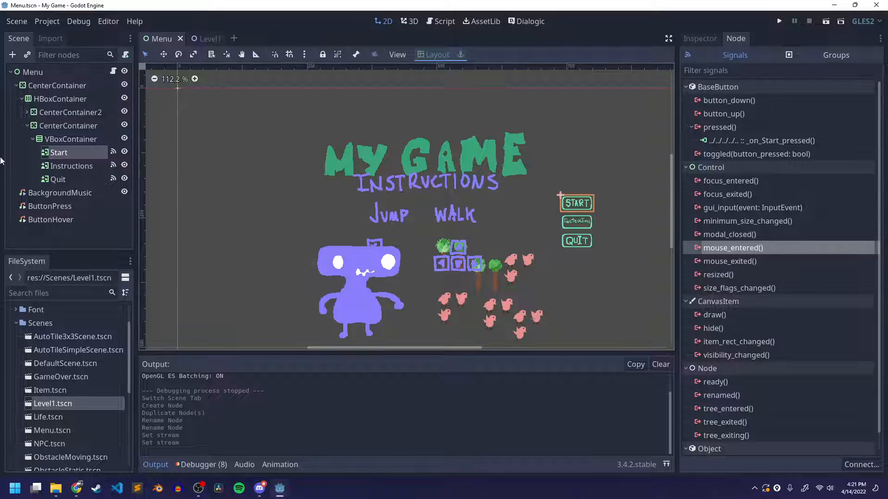
pyautogui.click(35, 222)
pyautogui.click(58, 153)
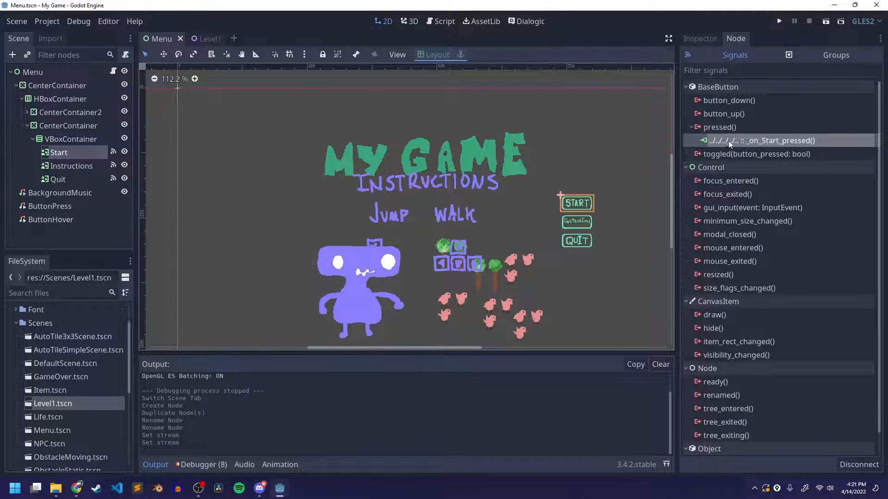
pyautogui.doubleClick(757, 139)
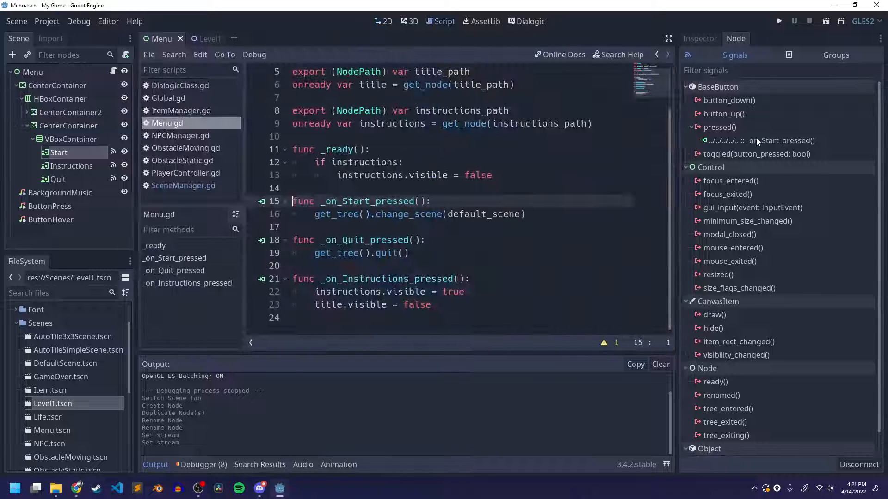
pyautogui.click(163, 124)
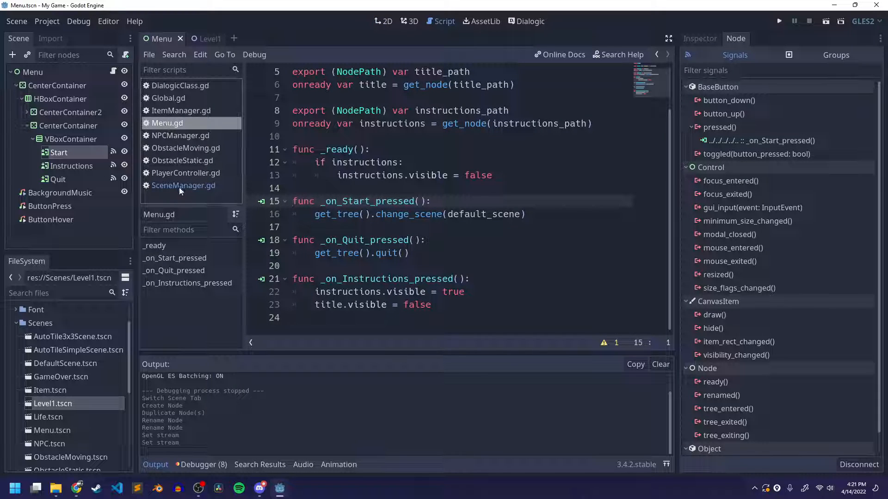
# Clear and collapse the output log, and close every open script except Menu.gd
pyautogui.click(660, 365)
pyautogui.click(161, 464)
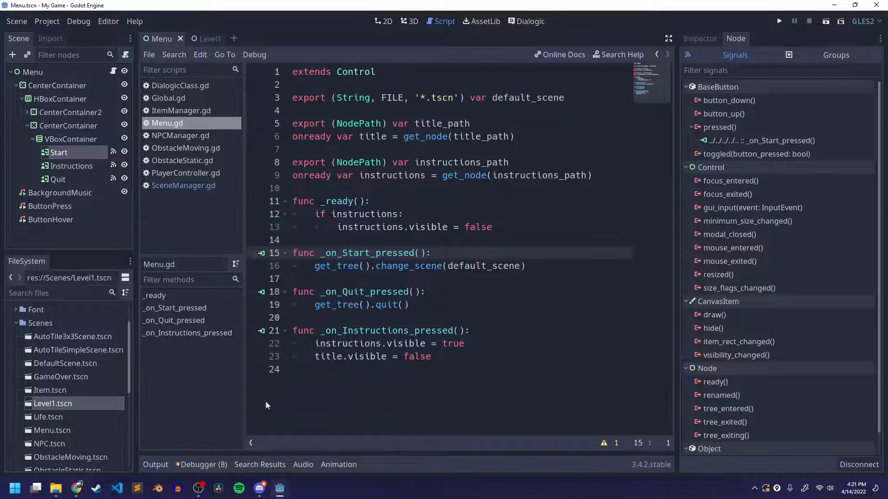
pyautogui.click(150, 56)
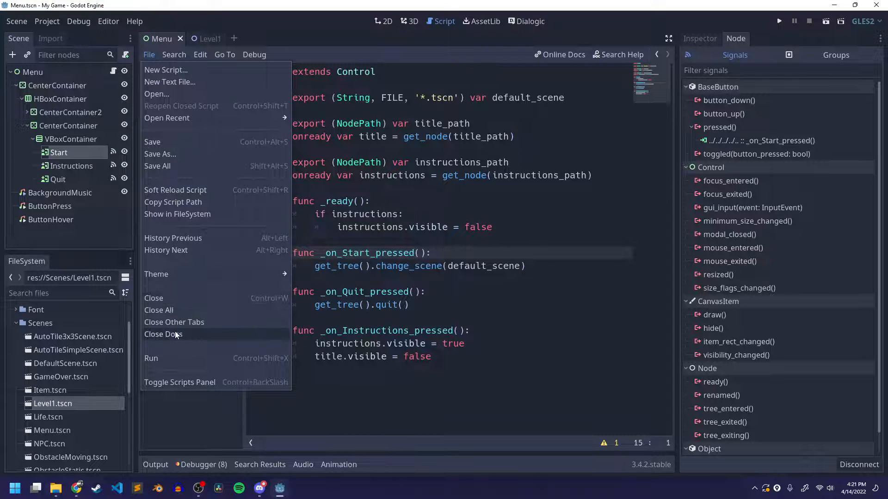
pyautogui.click(190, 317)
pyautogui.click(182, 83)
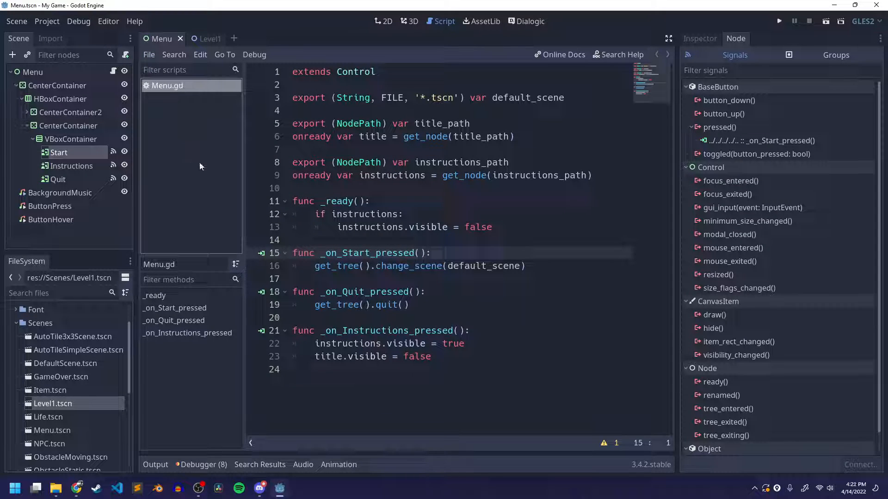
# Add $ButtonPress.play() below the change_scene call in _on_Start_pressed() and save the script
pyautogui.moveTo(295, 253); pyautogui.dragTo(435, 253)
pyautogui.click(436, 253)
pyautogui.click(538, 268)
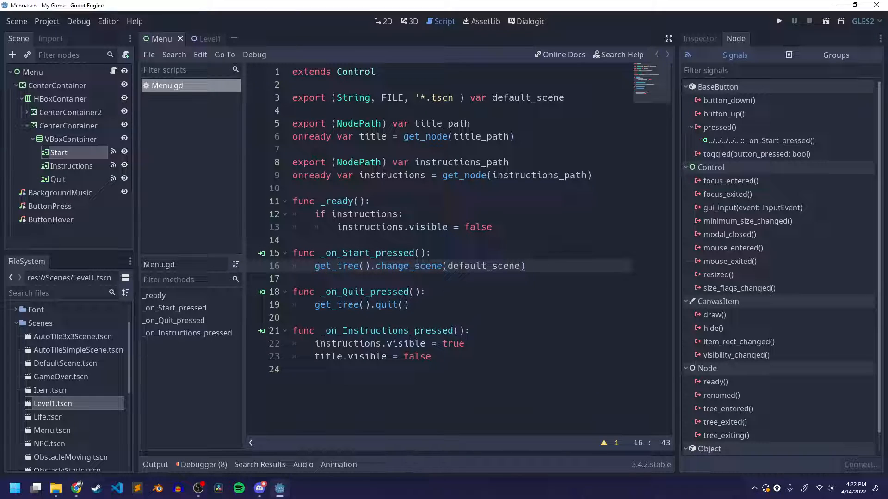
pyautogui.press('Return')
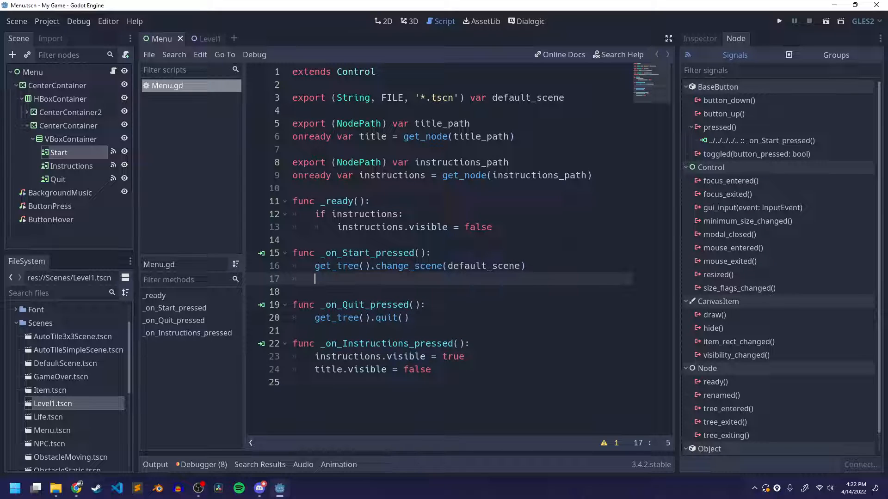
pyautogui.write('$')
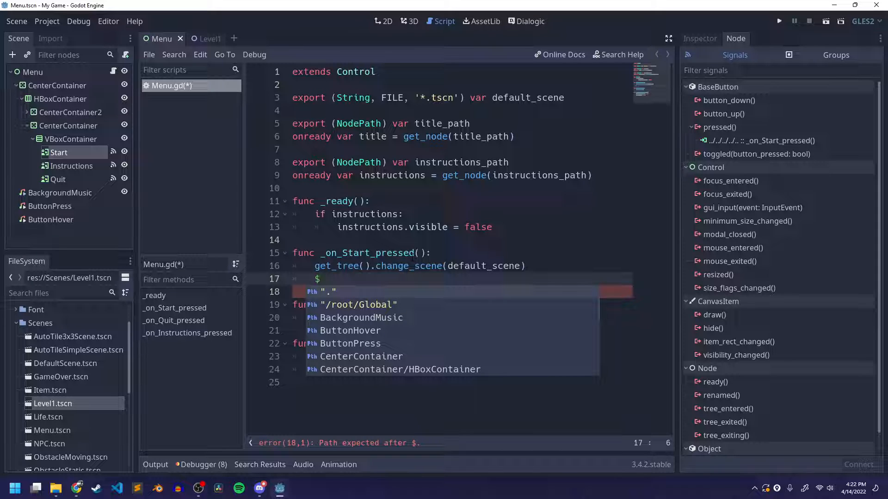
pyautogui.write('Butt')
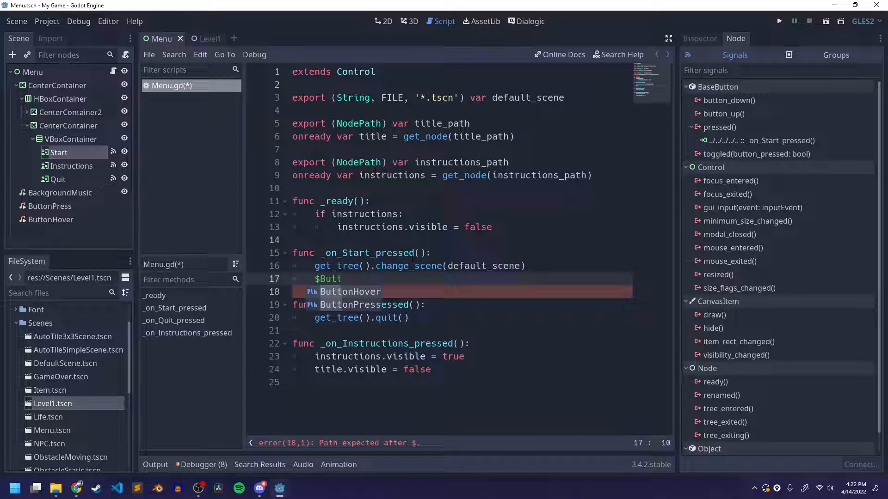
pyautogui.press('Down')
pyautogui.press('Return')
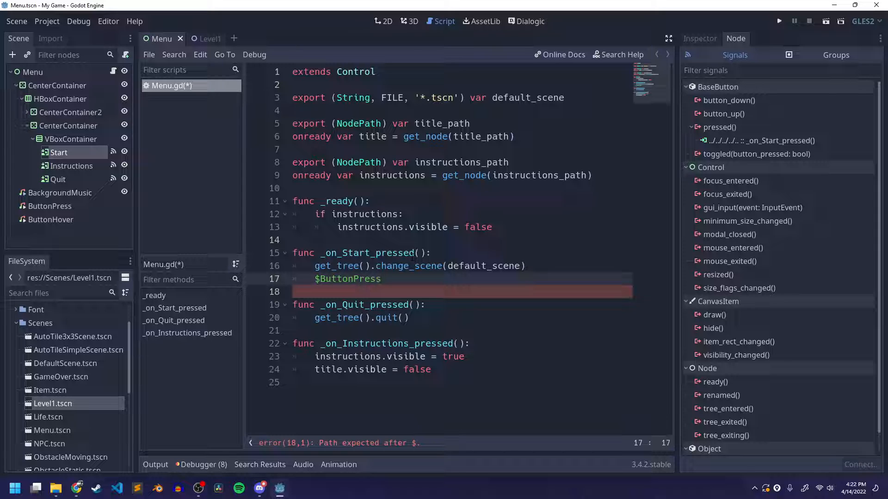
pyautogui.write('.pl')
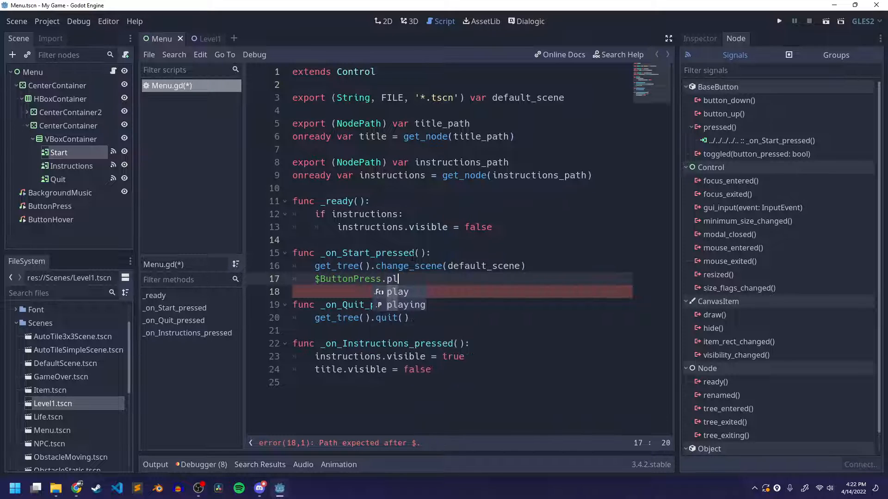
pyautogui.press('Return')
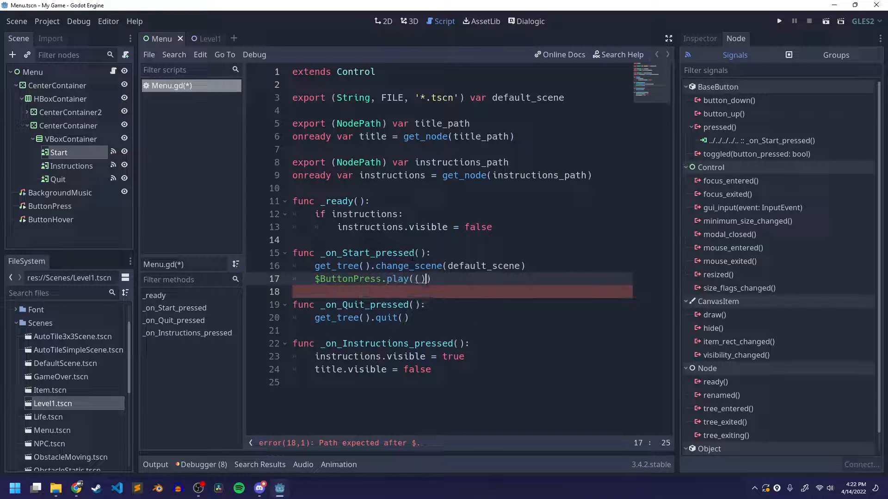
pyautogui.write(')')
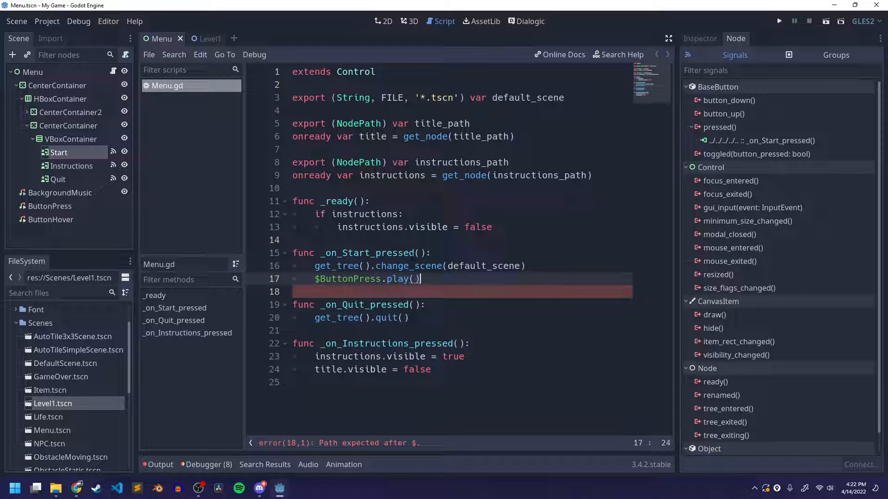
pyautogui.hotkey('ctrl', 's')
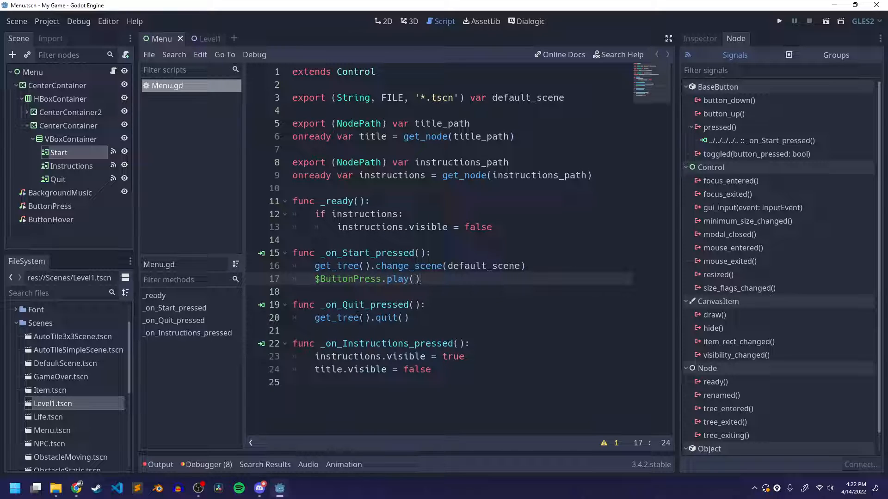
# Copy the $ButtonPress.play() line to the end of the _on_Instructions_pressed() function
pyautogui.moveTo(315, 279); pyautogui.dragTo(433, 281)
pyautogui.hotkey('ctrl', 'c')
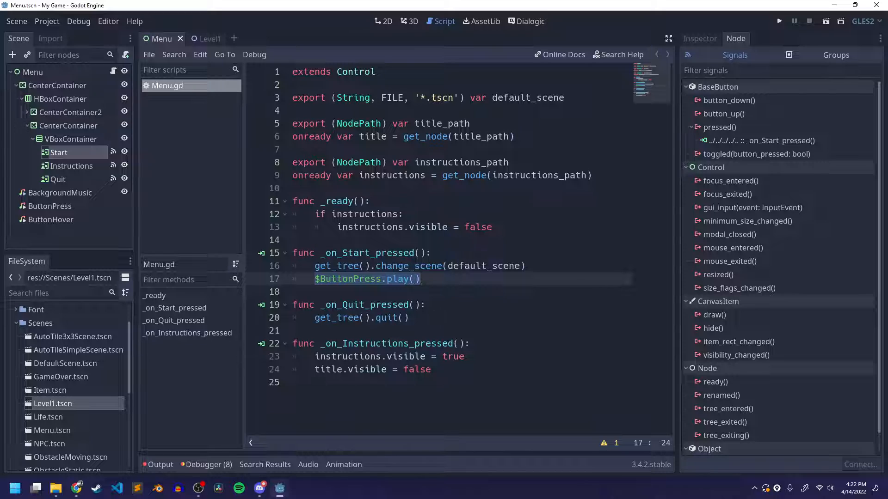
pyautogui.click(410, 317)
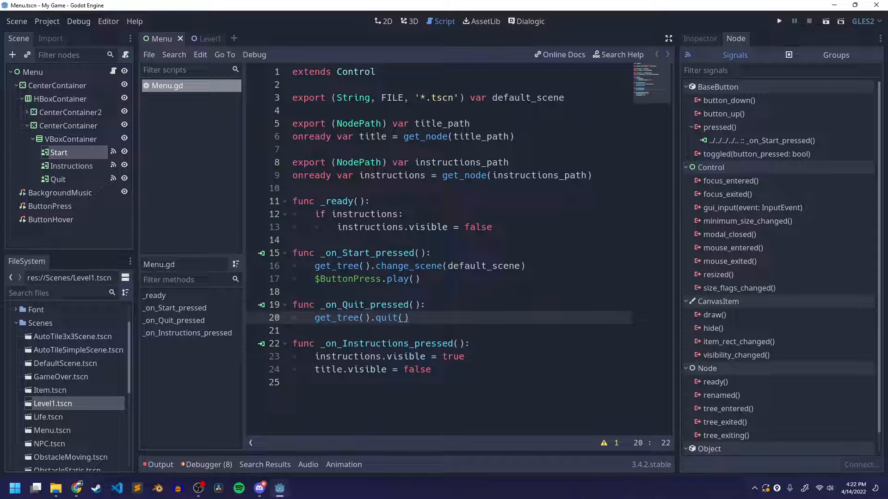
pyautogui.click(527, 343)
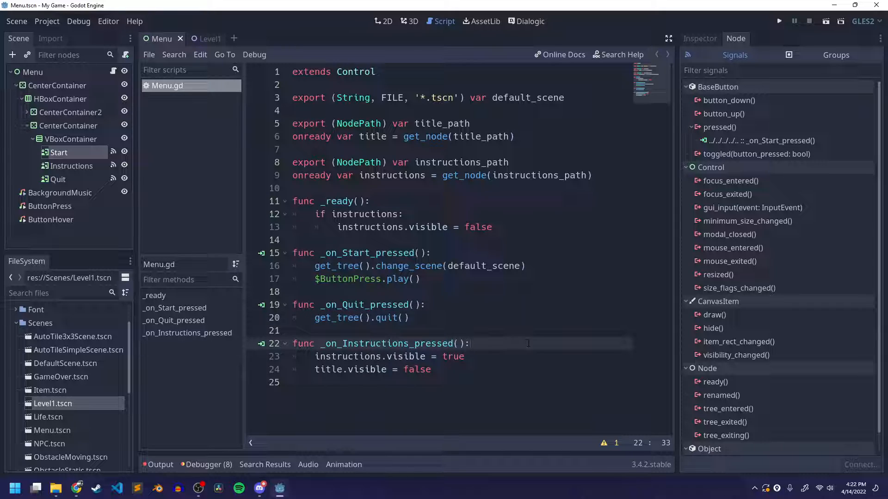
pyautogui.press('Down')
pyautogui.press('Down')
pyautogui.press('Return')
pyautogui.hotkey('ctrl', 'v')
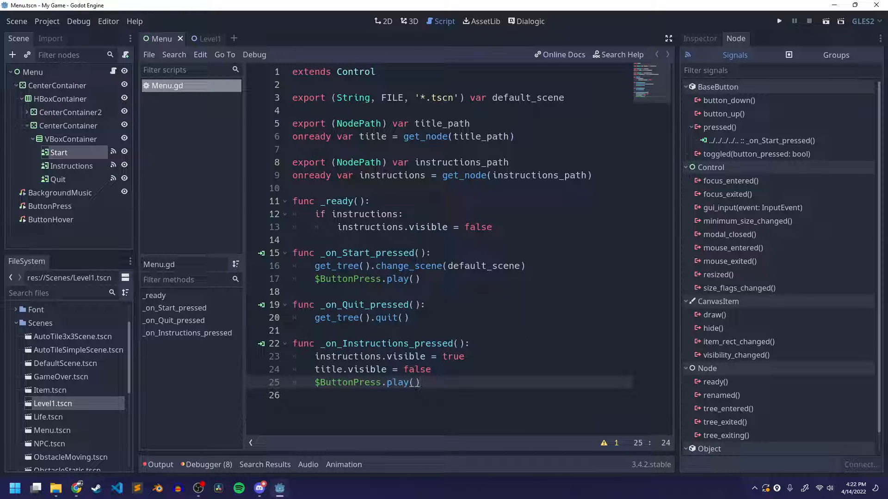
pyautogui.click(439, 278)
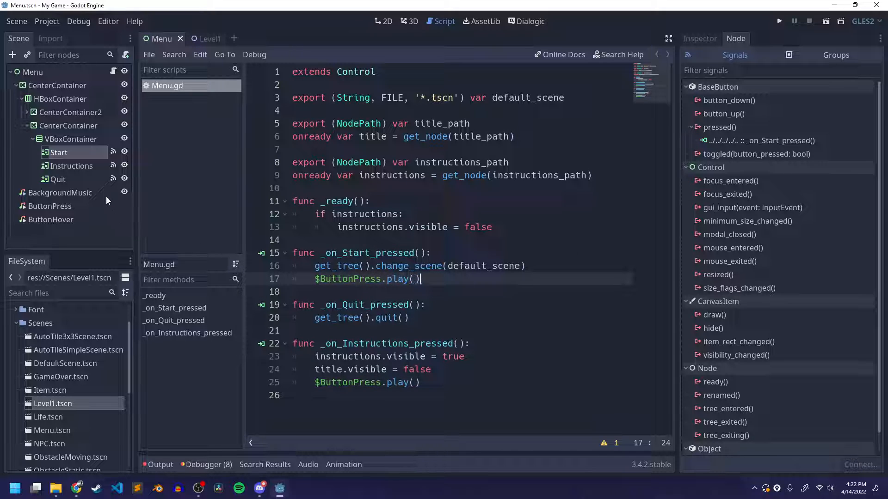
# Connect the Start button's mouse_entered() signal to the Menu script with the receiver method _on_Start_mouse_entered
pyautogui.click(78, 154)
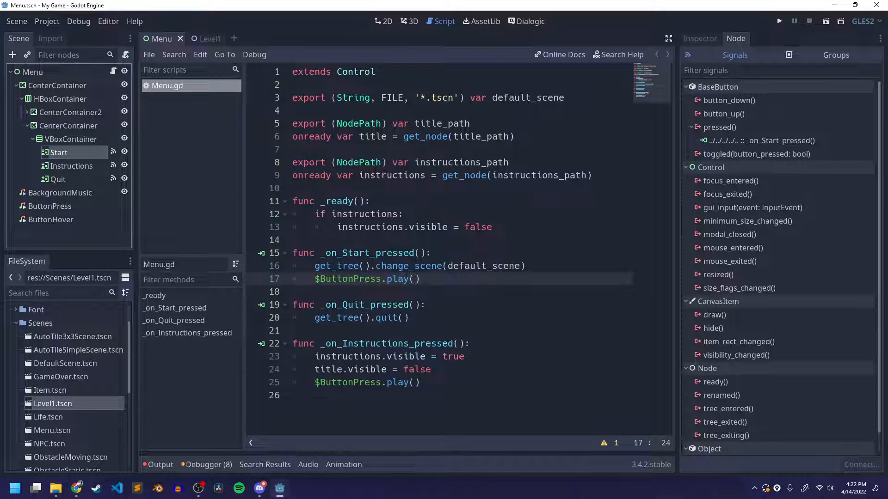
pyautogui.click(726, 248)
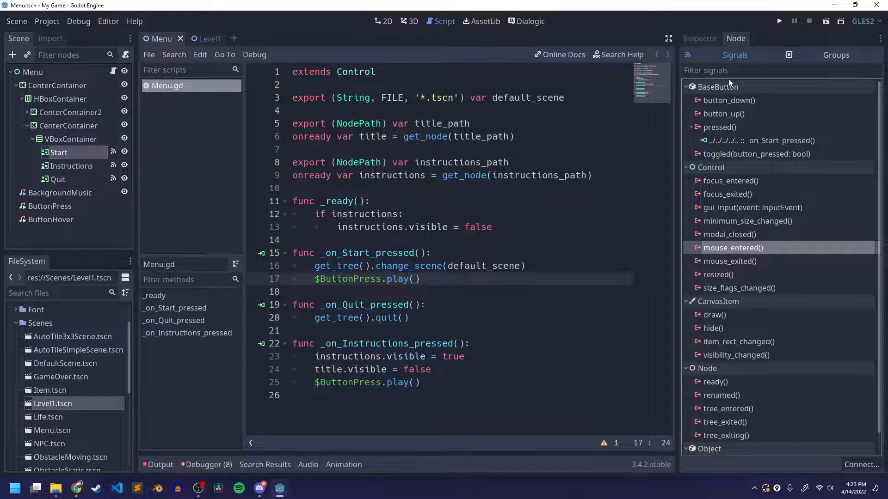
pyautogui.doubleClick(719, 249)
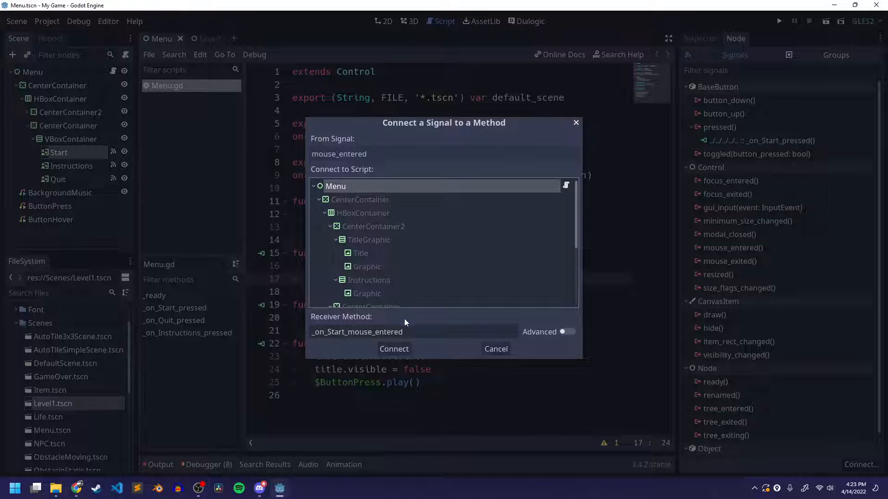
pyautogui.click(392, 350)
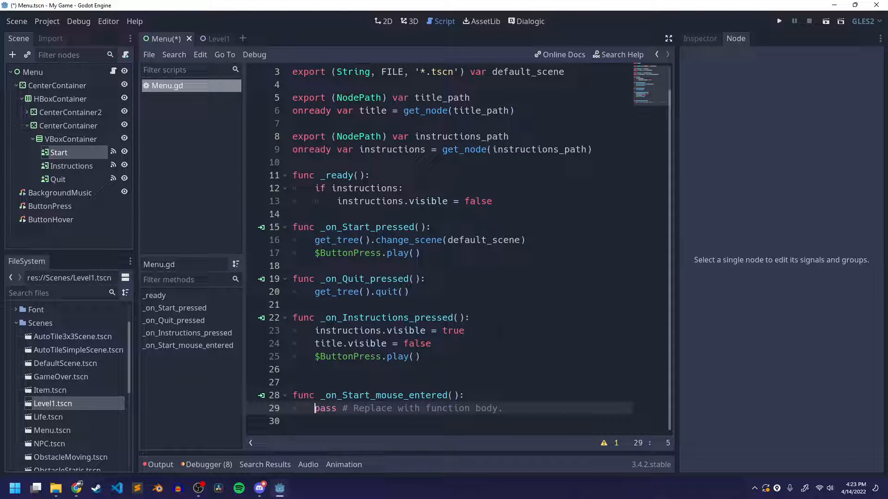
# Replace the placeholder body of _on_Start_mouse_entered() with $ButtonHover.play() and save
pyautogui.moveTo(314, 409); pyautogui.dragTo(532, 410)
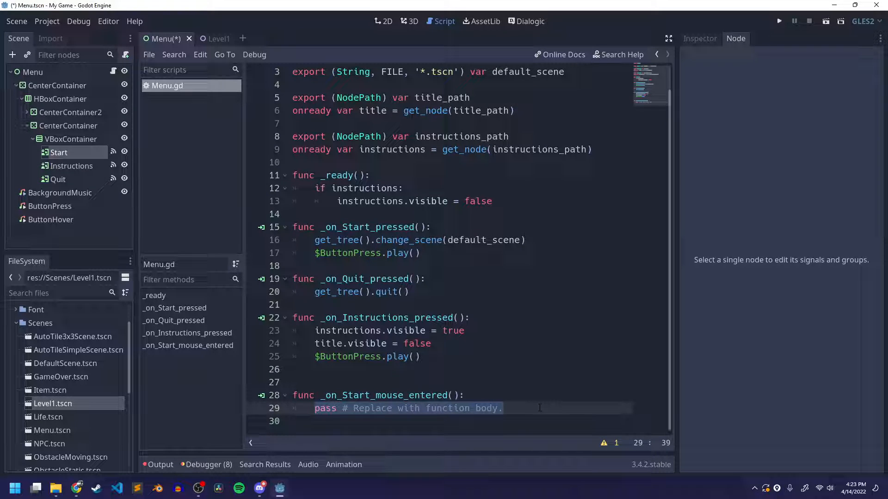
pyautogui.press('BackSpace')
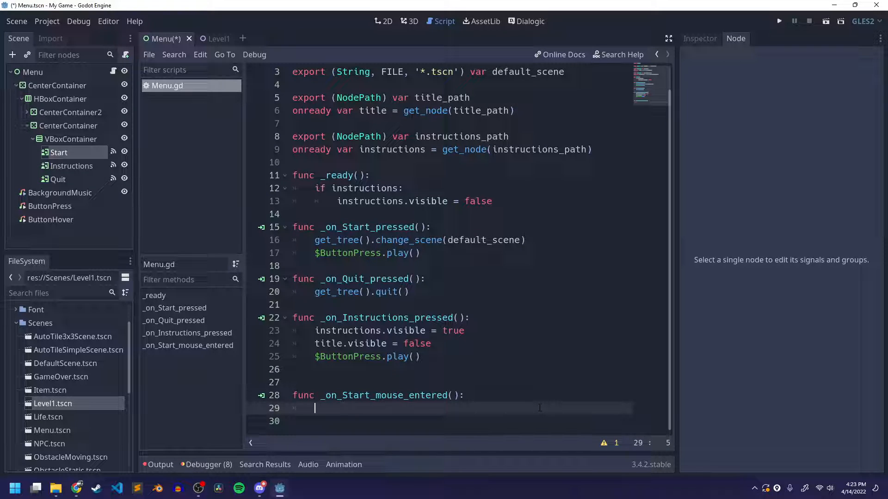
pyautogui.write('$ButtonHov')
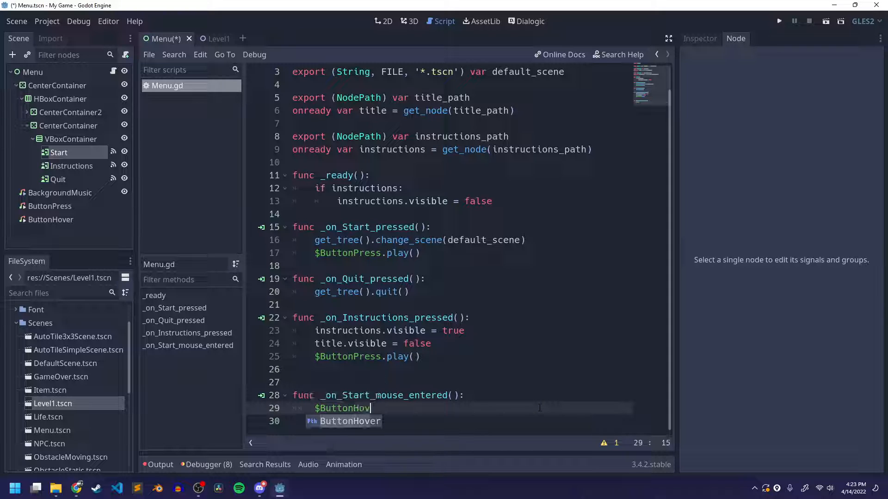
pyautogui.press('Return')
pyautogui.write('.play()')
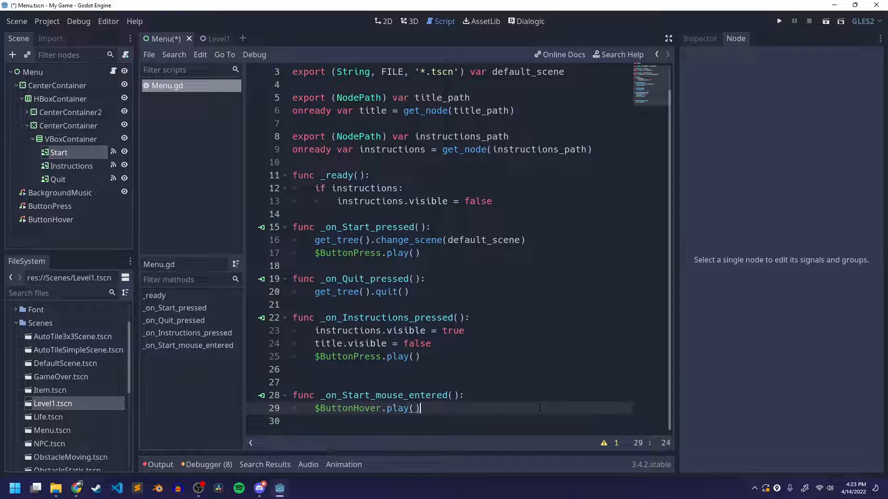
pyautogui.hotkey('ctrl', 's')
pyautogui.click(448, 395)
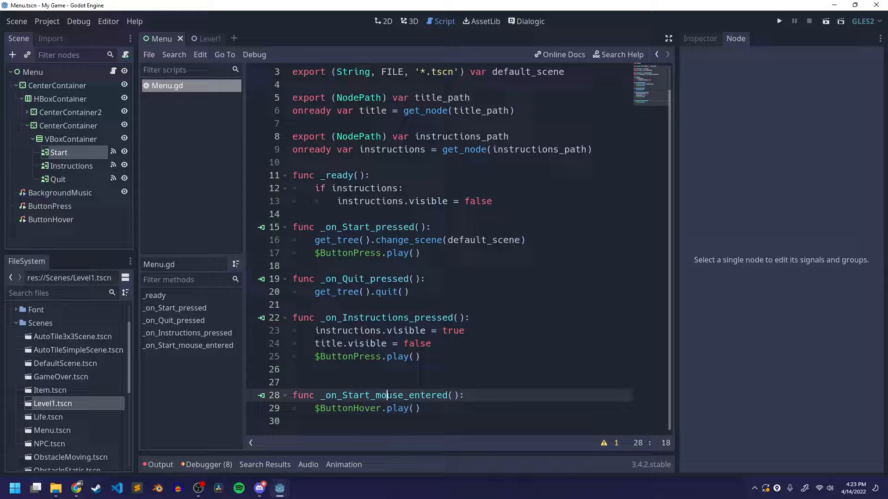
pyautogui.doubleClick(448, 395)
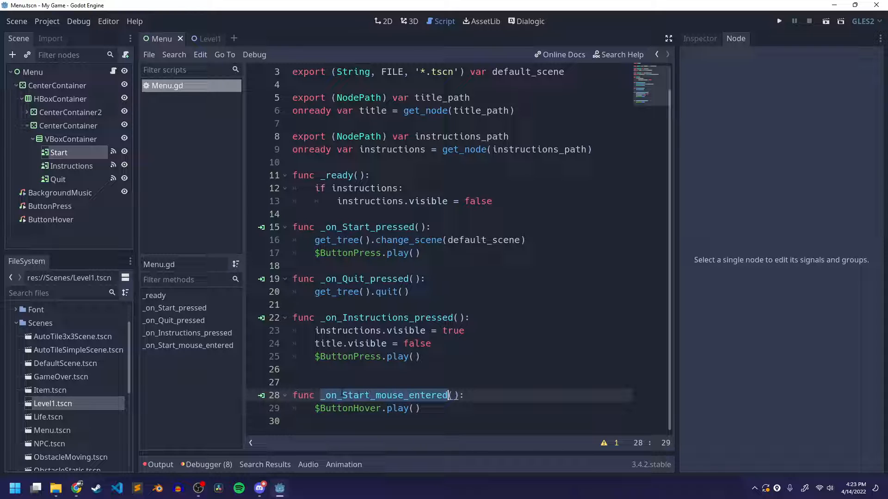
pyautogui.moveTo(315, 408); pyautogui.dragTo(453, 408)
pyautogui.click(454, 407)
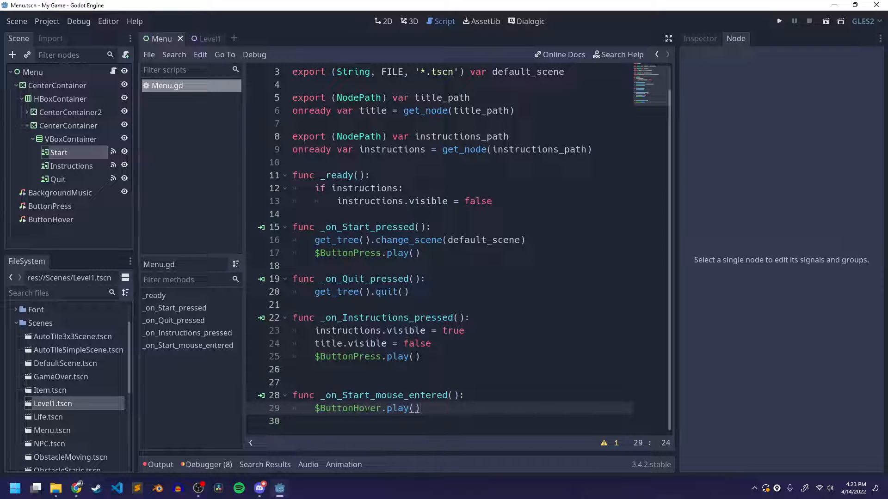
pyautogui.click(370, 395)
pyautogui.moveTo(320, 395); pyautogui.dragTo(459, 395)
pyautogui.click(447, 396)
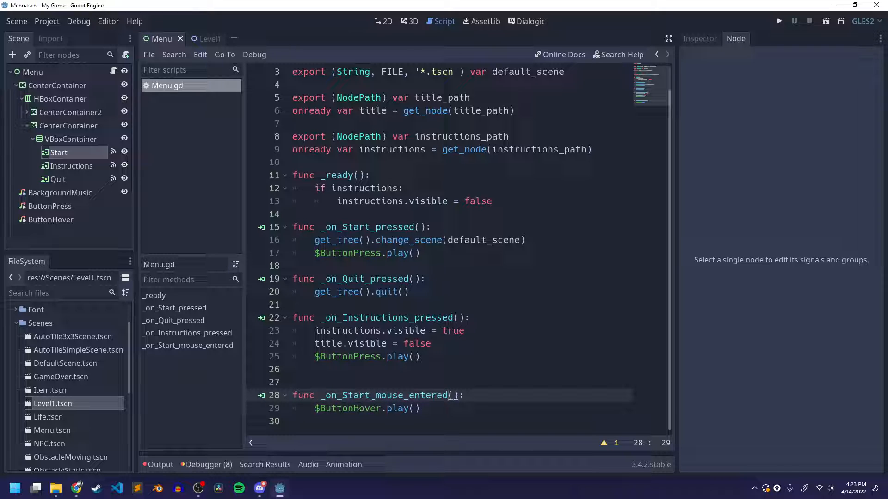
# Rename the _on_Start_mouse_entered() function to _on_mouse_entered() in Menu.gd and select its new name
pyautogui.click(371, 396)
pyautogui.press('BackSpace')
pyautogui.press('BackSpace')
pyautogui.press('BackSpace')
pyautogui.press('BackSpace')
pyautogui.press('BackSpace')
pyautogui.press('BackSpace')
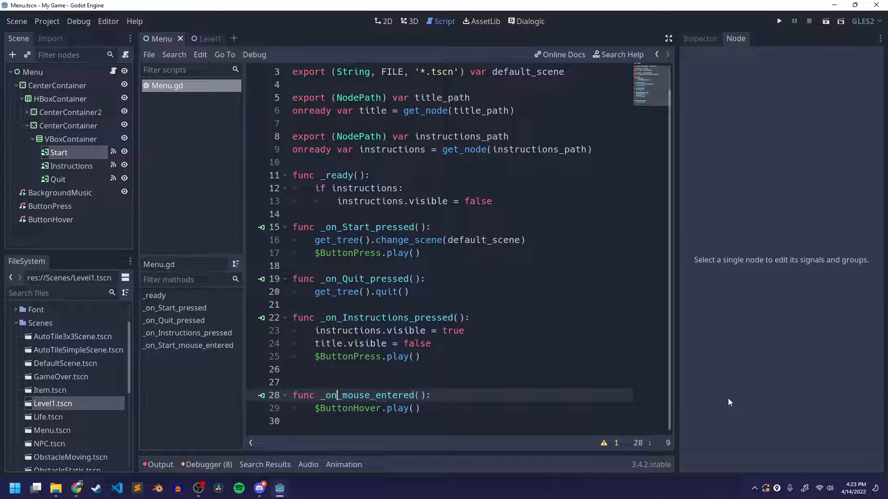
pyautogui.doubleClick(370, 396)
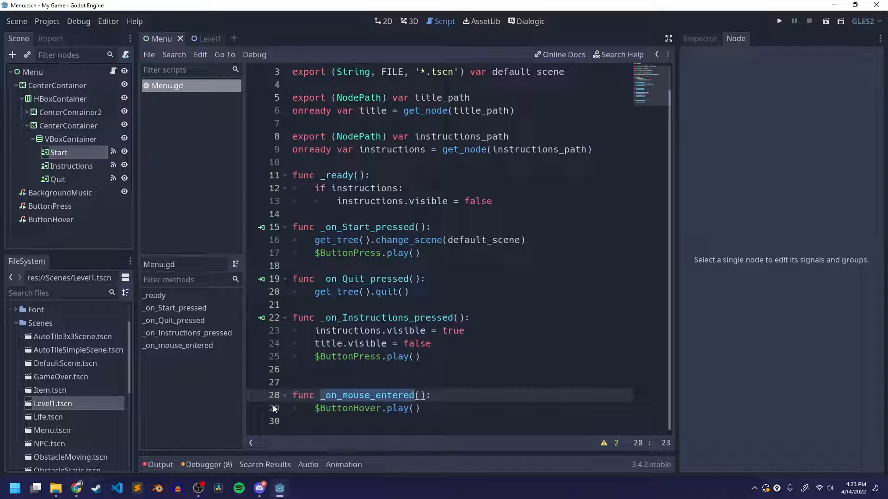
pyautogui.click(353, 370)
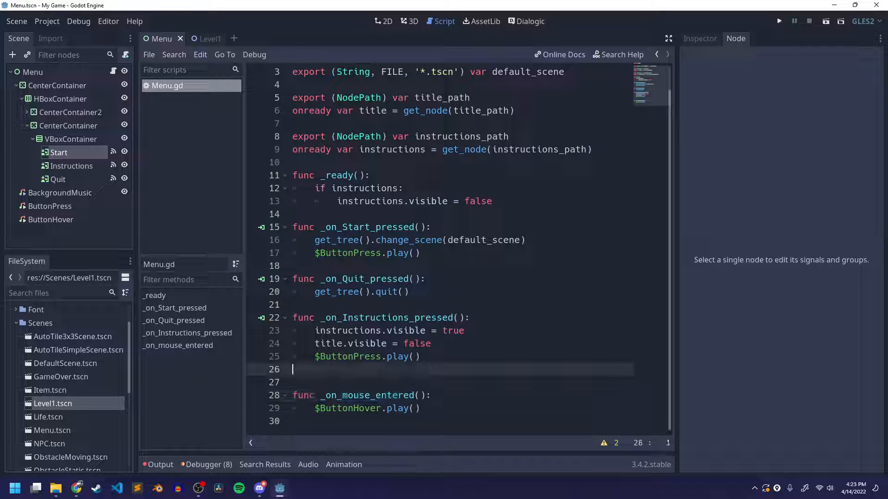
pyautogui.doubleClick(349, 396)
pyautogui.hotkey('ctrl', 'c')
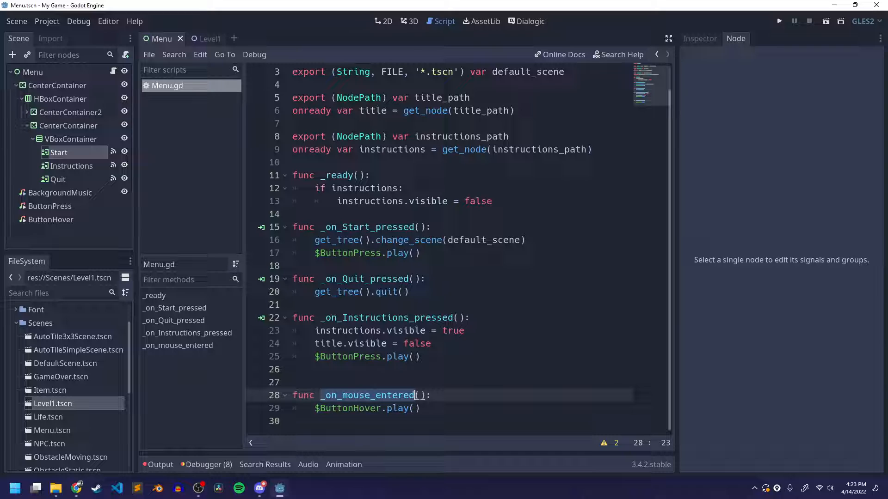
# Disconnect _on_Start_mouse_entered() from the Start button's mouse_entered() signal
pyautogui.click(83, 154)
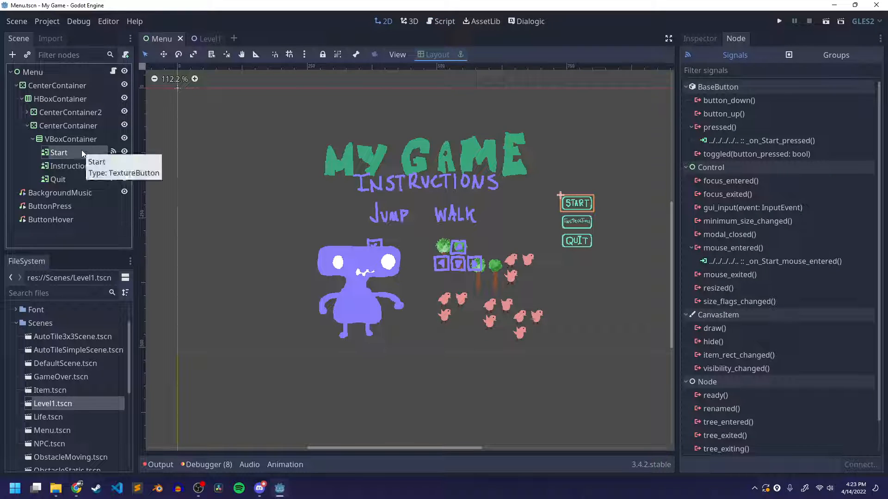
pyautogui.click(754, 257)
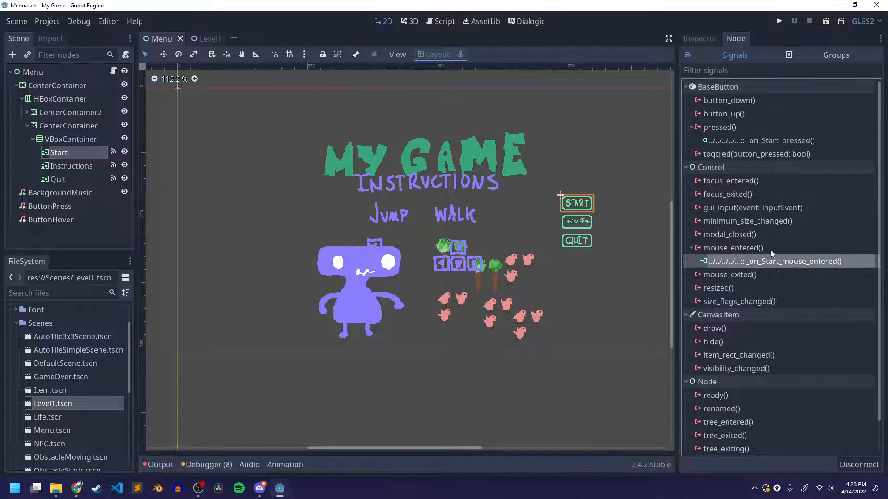
pyautogui.rightClick(784, 263)
pyautogui.click(799, 295)
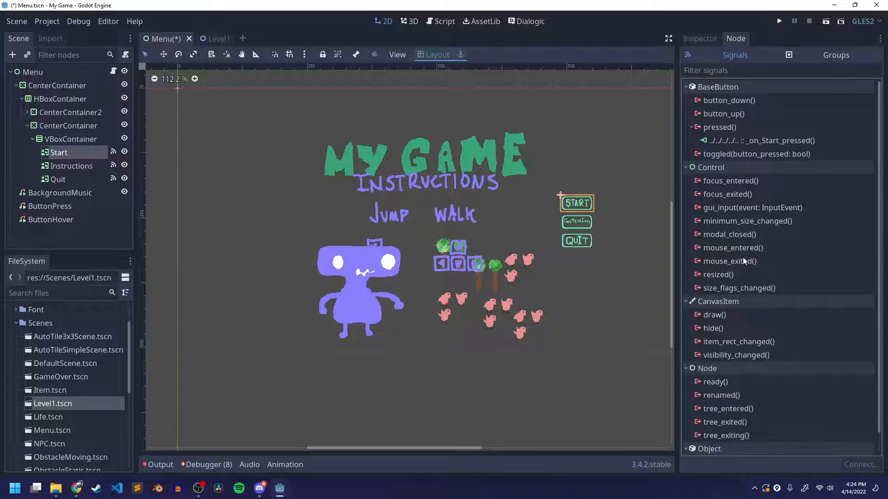
# Connect the Start button's mouse_entered() signal to the Menu node with the receiver method _on_mouse_entered and save the scene
pyautogui.doubleClick(720, 248)
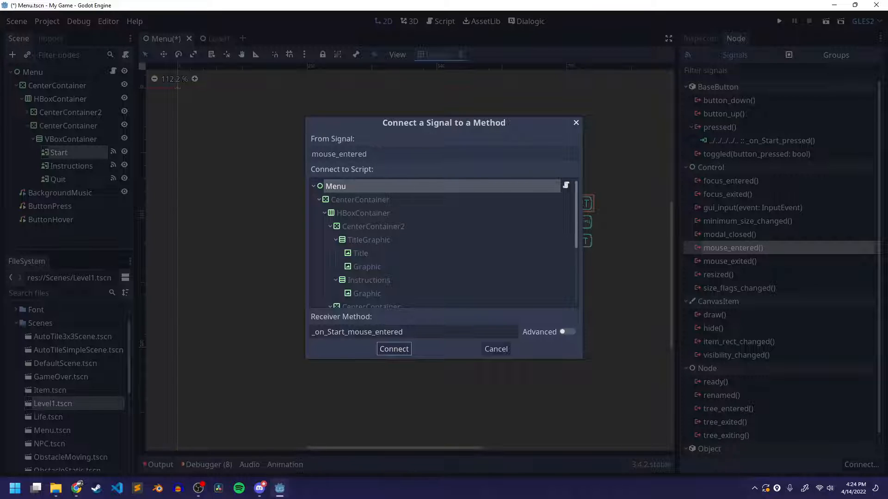
pyautogui.click(341, 187)
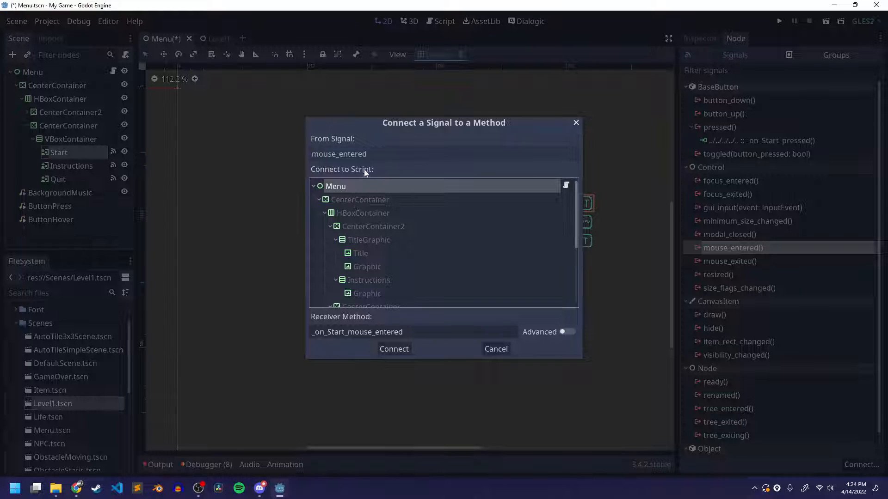
pyautogui.doubleClick(419, 333)
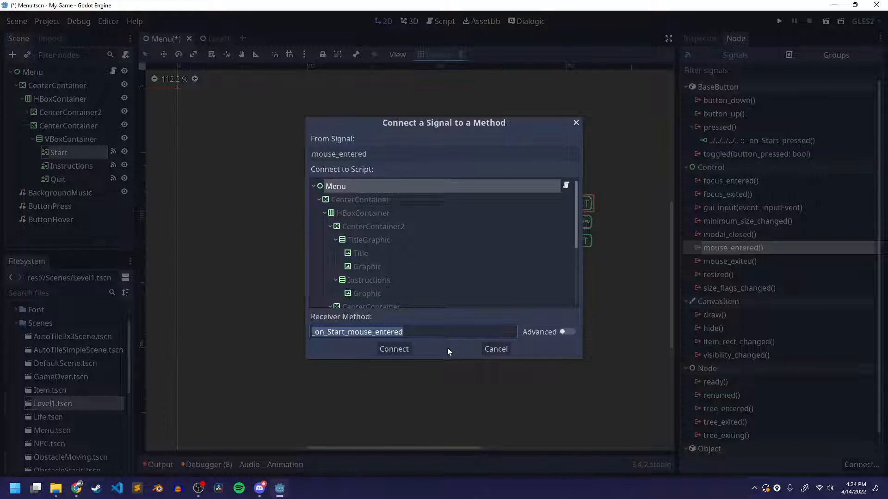
pyautogui.hotkey('ctrl', 'v')
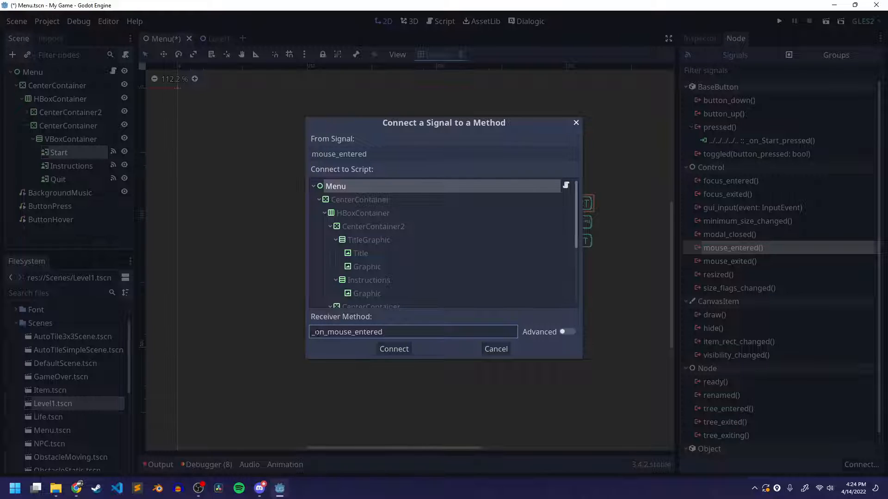
pyautogui.moveTo(312, 332); pyautogui.dragTo(412, 331)
pyautogui.hotkey('ctrl', 'c')
pyautogui.click(421, 330)
pyautogui.click(395, 351)
pyautogui.scroll(1, 367, 347)
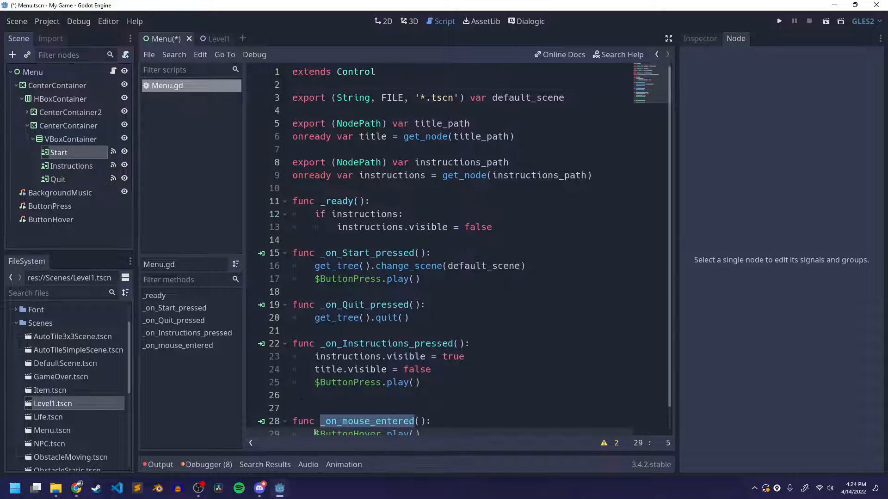
pyautogui.scroll(-1, 296, 398)
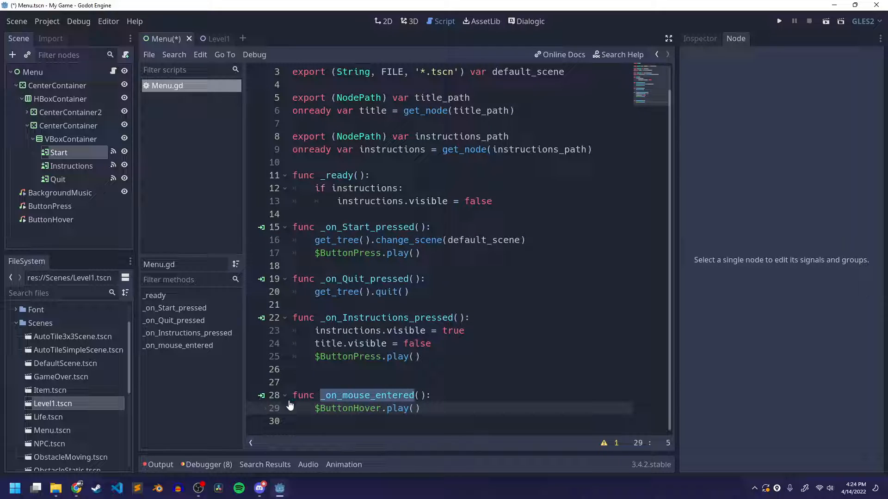
pyautogui.moveTo(314, 409); pyautogui.dragTo(453, 411)
pyautogui.click(461, 411)
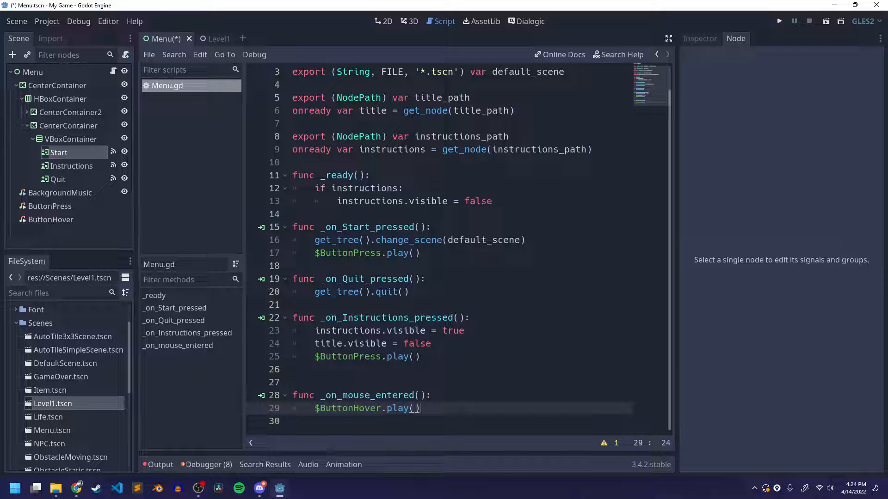
pyautogui.hotkey('ctrl', 's')
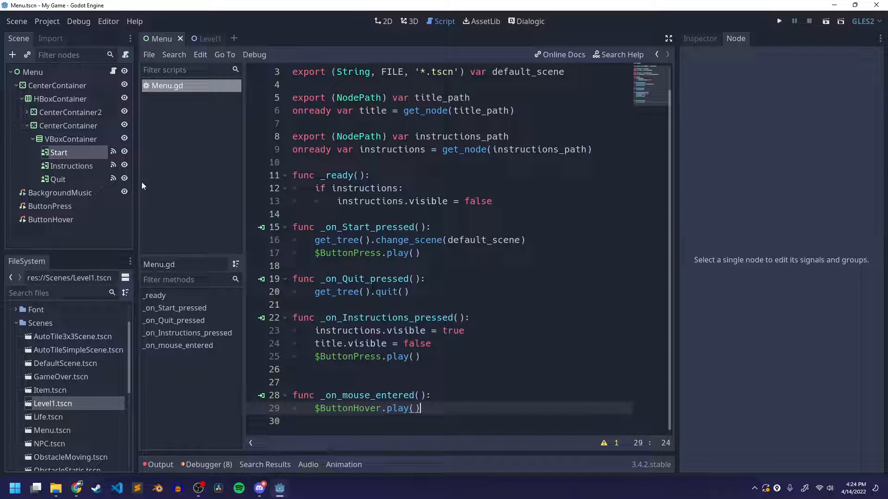
# Connect the Instructions button's mouse_entered() signal to Menu using the receiver method _on_mouse_entered, and save
pyautogui.click(80, 168)
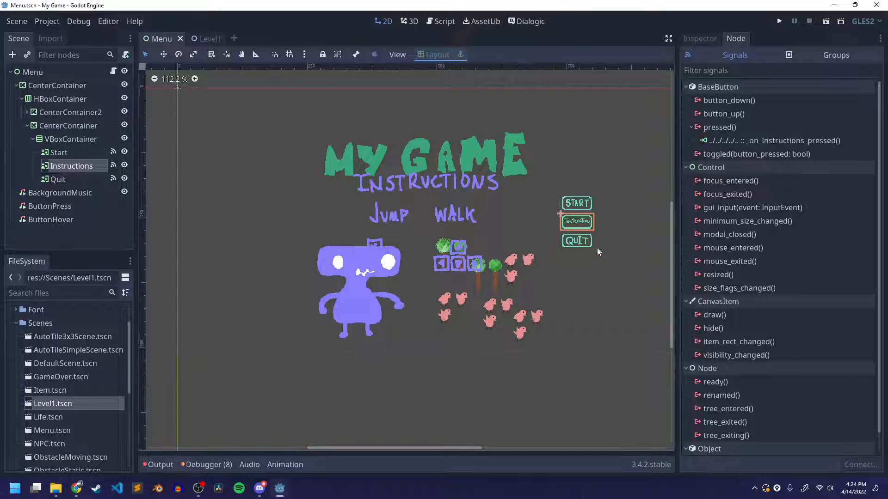
pyautogui.doubleClick(731, 249)
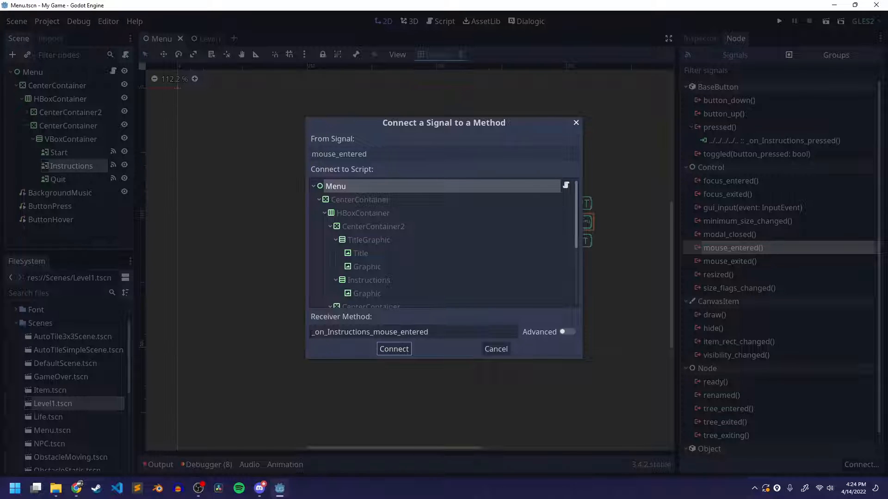
pyautogui.moveTo(311, 332); pyautogui.dragTo(451, 330)
pyautogui.click(441, 336)
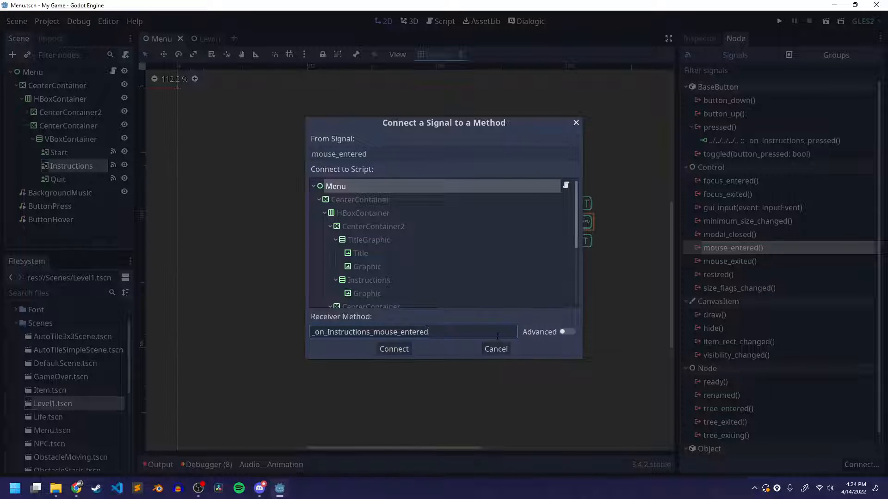
pyautogui.hotkey('ctrl', 'a')
pyautogui.press('BackSpace')
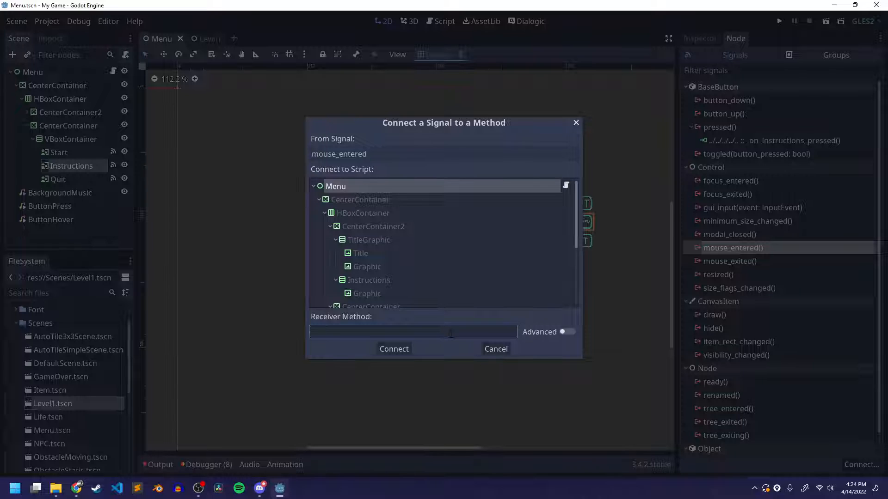
pyautogui.hotkey('ctrl', 'v')
pyautogui.click(403, 350)
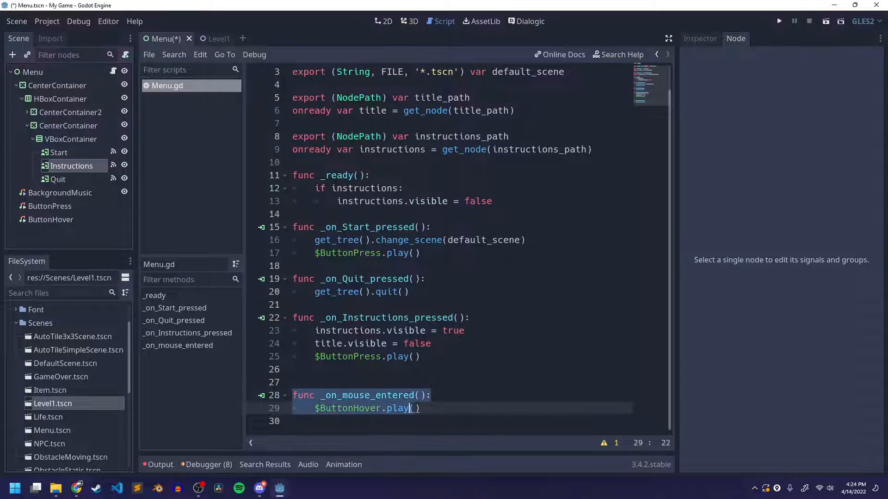
pyautogui.click(442, 410)
pyautogui.hotkey('ctrl', 's')
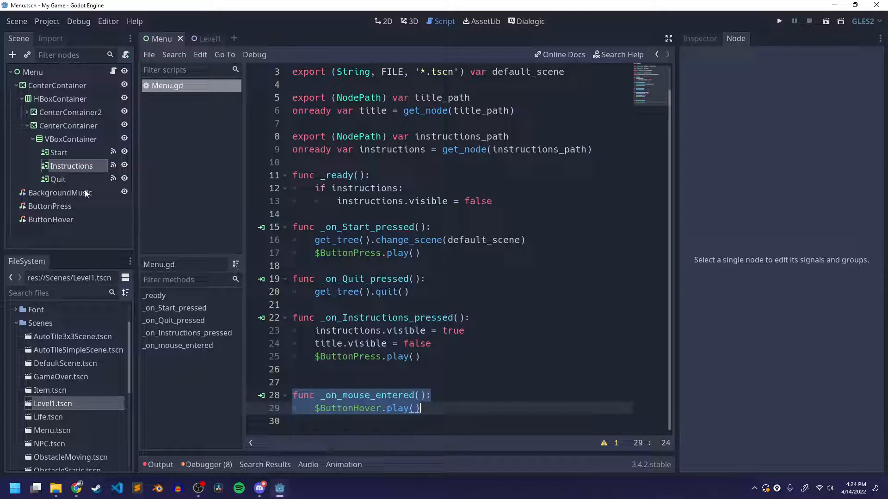
# Connect the Quit button's mouse_entered() signal to the Menu node with _on_mouse_entered as the receiver method
pyautogui.click(74, 180)
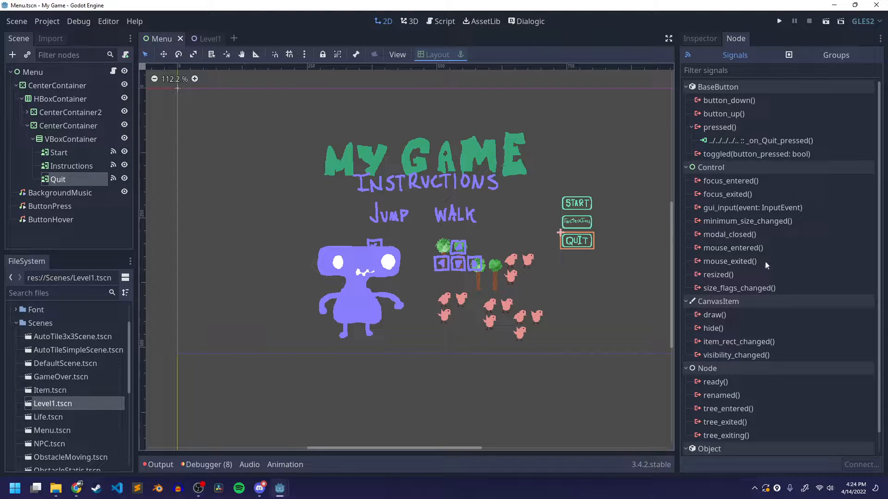
pyautogui.doubleClick(730, 249)
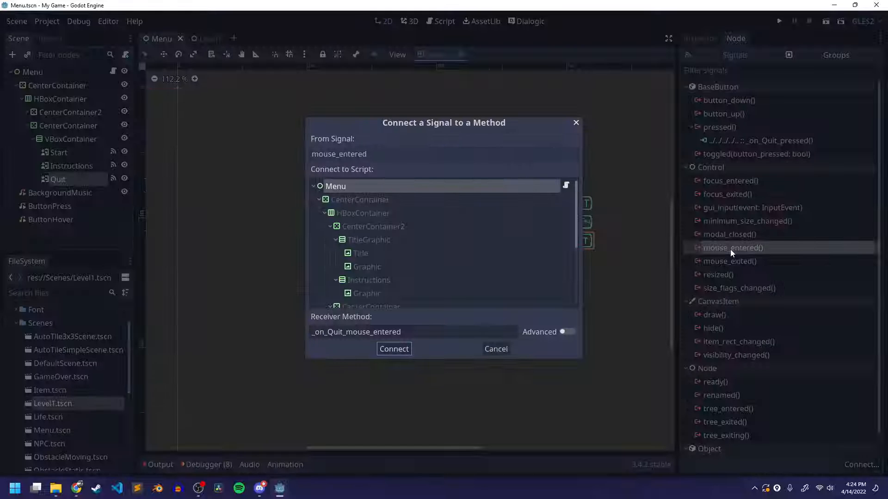
pyautogui.doubleClick(375, 332)
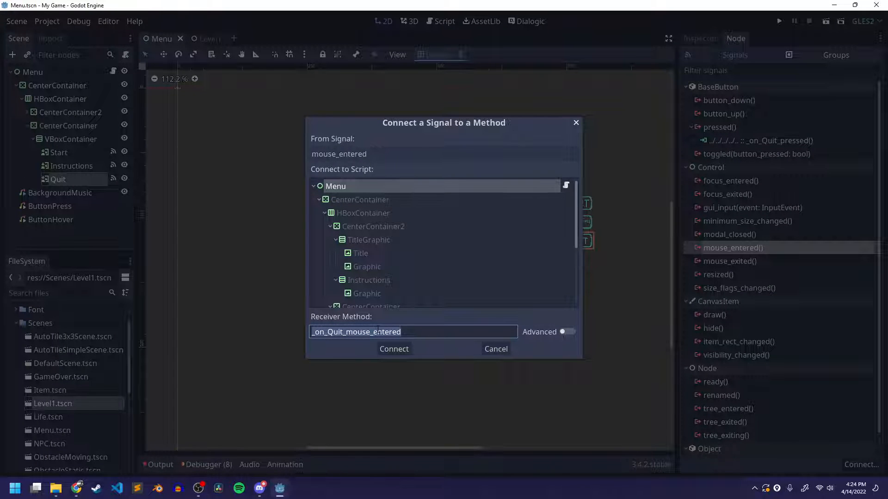
pyautogui.hotkey('ctrl', 'v')
pyautogui.click(402, 348)
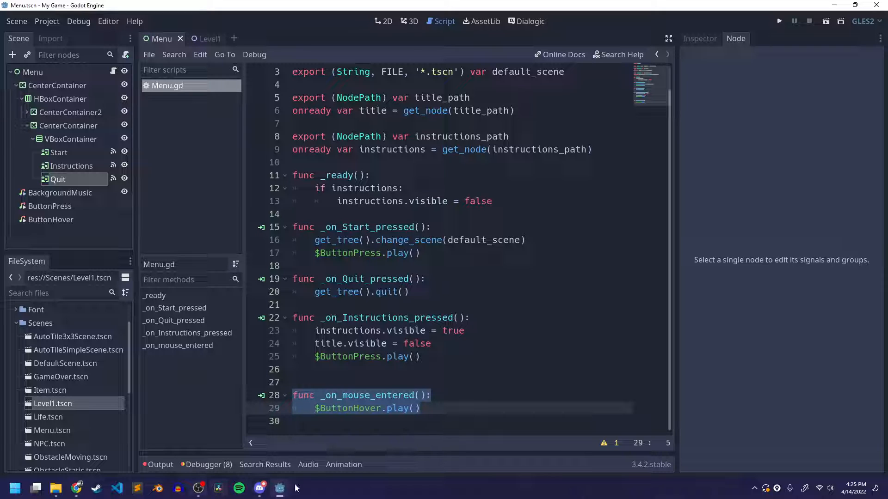
# Run the Menu scene, then switch to Discord and replace the current screen share with a stream of the My Game (DEBUG) window
pyautogui.click(825, 21)
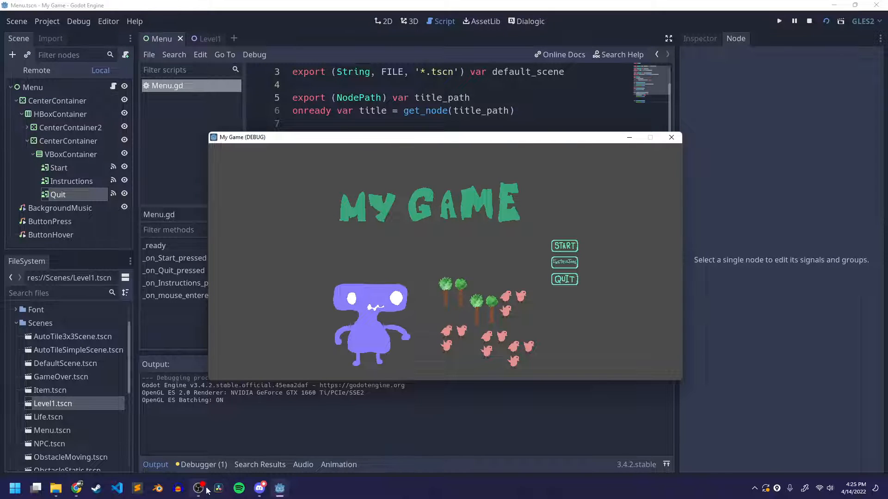
pyautogui.click(259, 488)
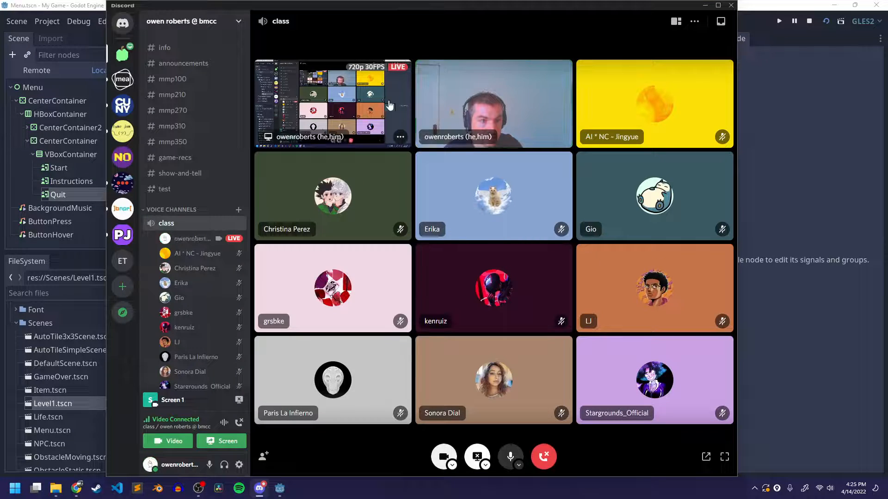
pyautogui.click(477, 457)
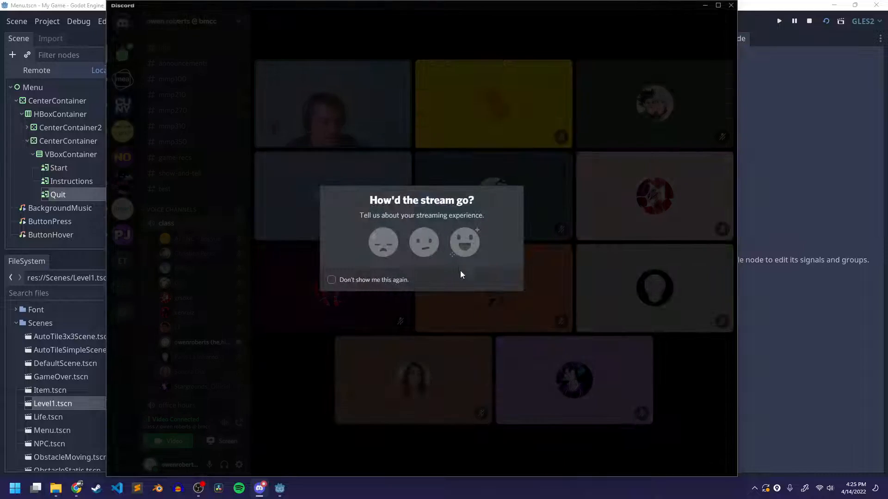
pyautogui.click(468, 376)
pyautogui.click(477, 457)
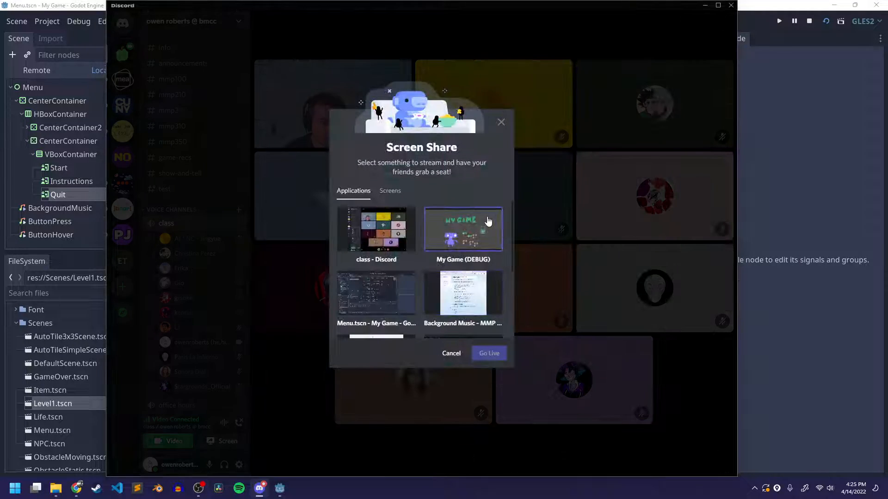
pyautogui.click(487, 222)
pyautogui.click(497, 342)
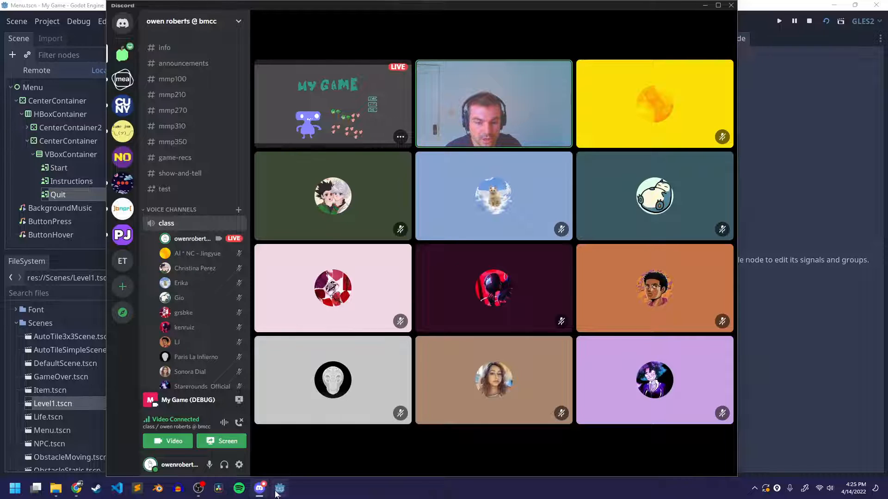
# Switch back to the My Game (DEBUG) window and test the menu by opening Instructions and starting the game
pyautogui.moveTo(280, 488)
pyautogui.click(390, 429)
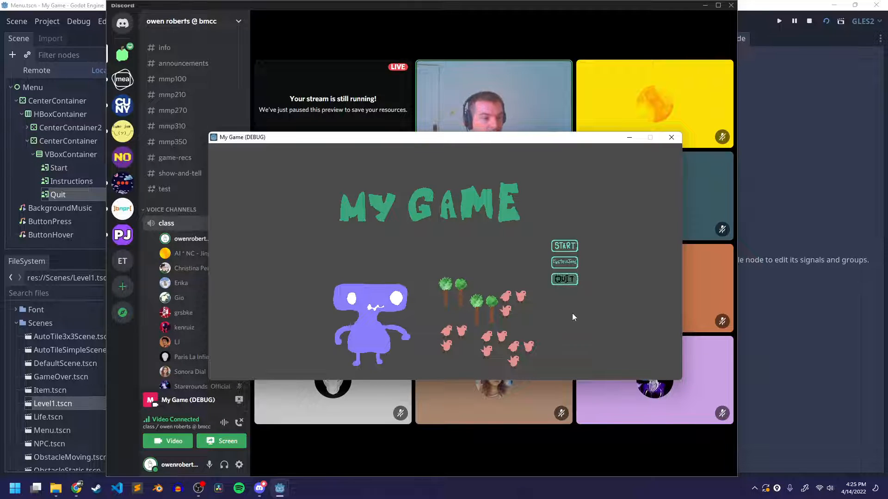
pyautogui.click(568, 267)
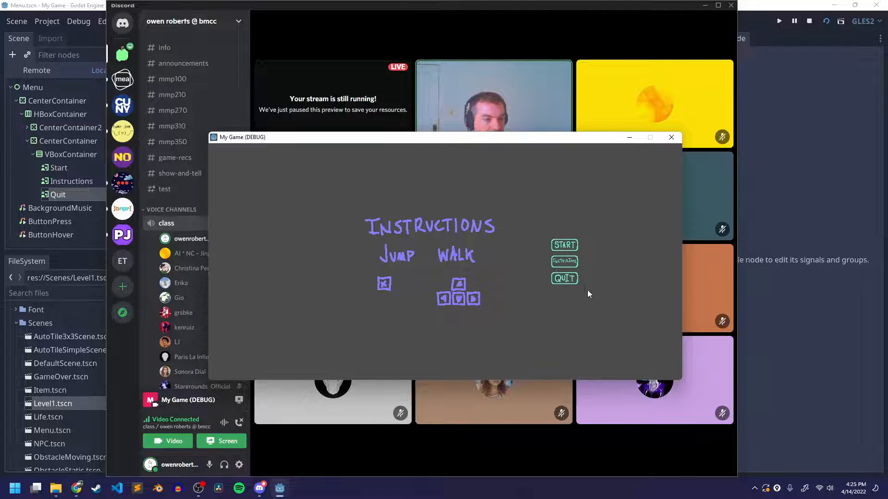
pyautogui.click(565, 246)
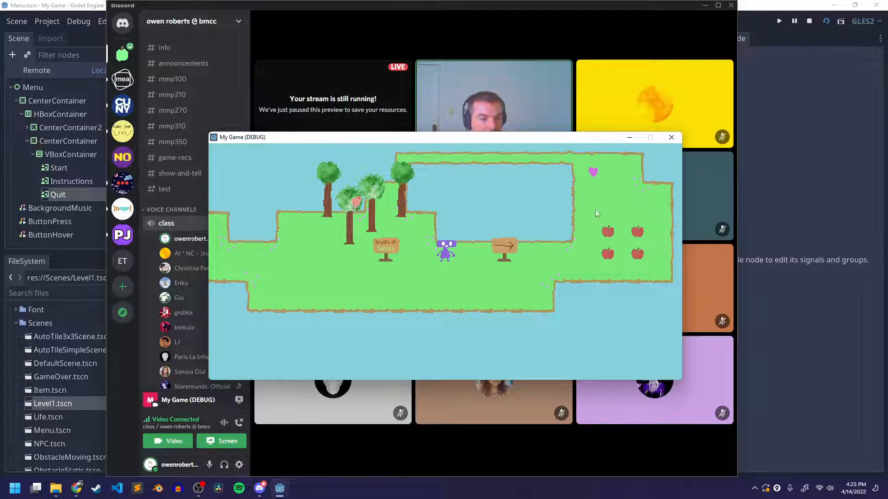
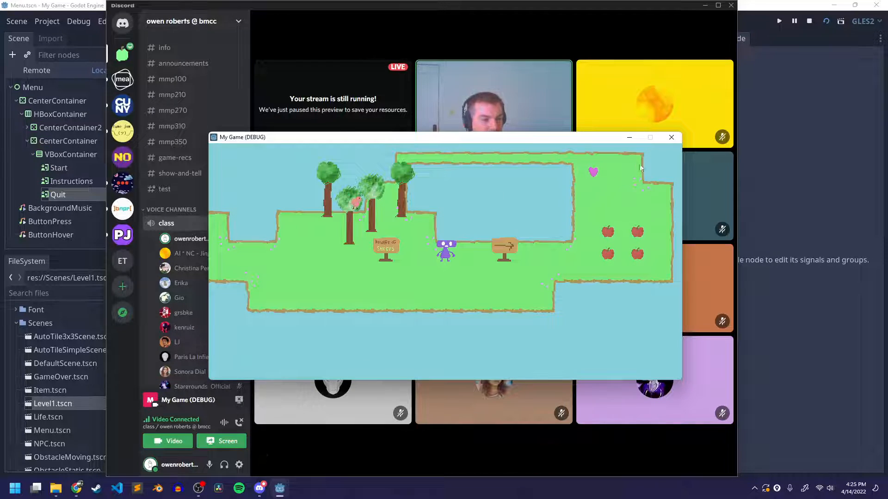
# Close the running game window, then resize and move the Discord window so Godot's Scene and FileSystem docks are uncovered
pyautogui.click(672, 138)
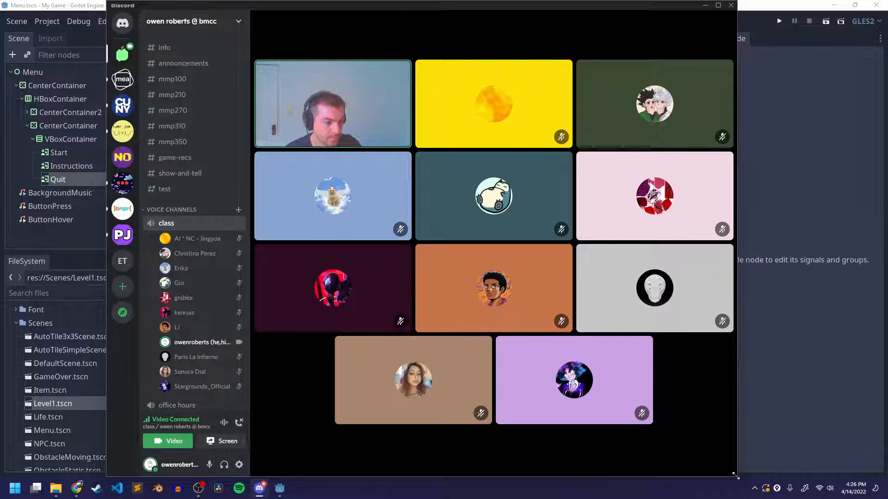
pyautogui.moveTo(736, 475); pyautogui.dragTo(720, 459)
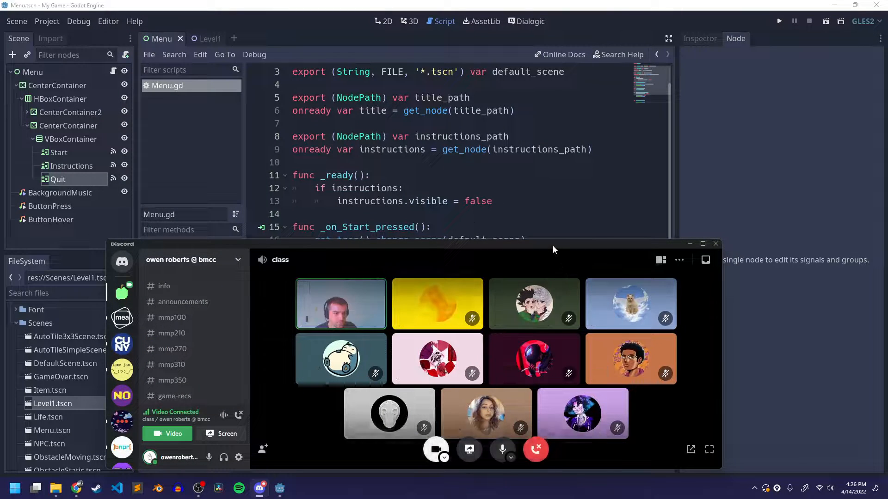
pyautogui.moveTo(553, 242); pyautogui.dragTo(588, 11)
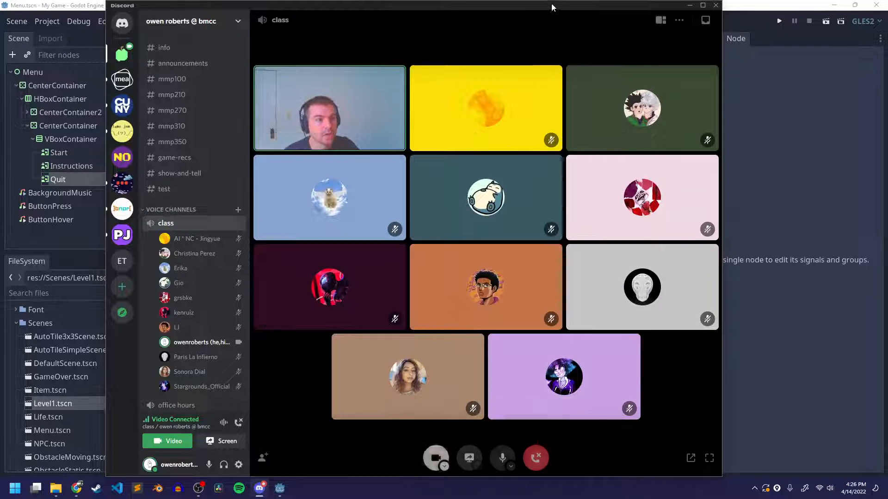
pyautogui.moveTo(551, 5); pyautogui.dragTo(671, 3)
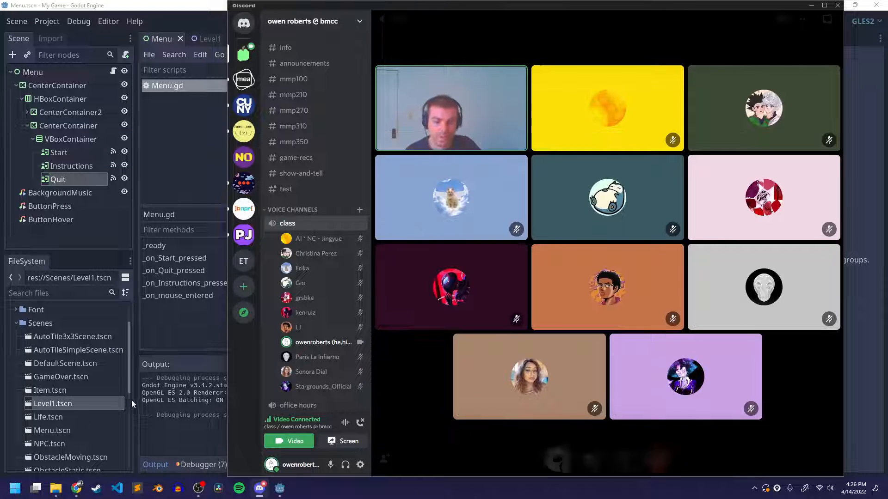
# Switch to Chrome, look over the Background Music lab, and bring up the MMP 270 Skill Tree page
pyautogui.click(84, 492)
pyautogui.scroll(-1, 654, 152)
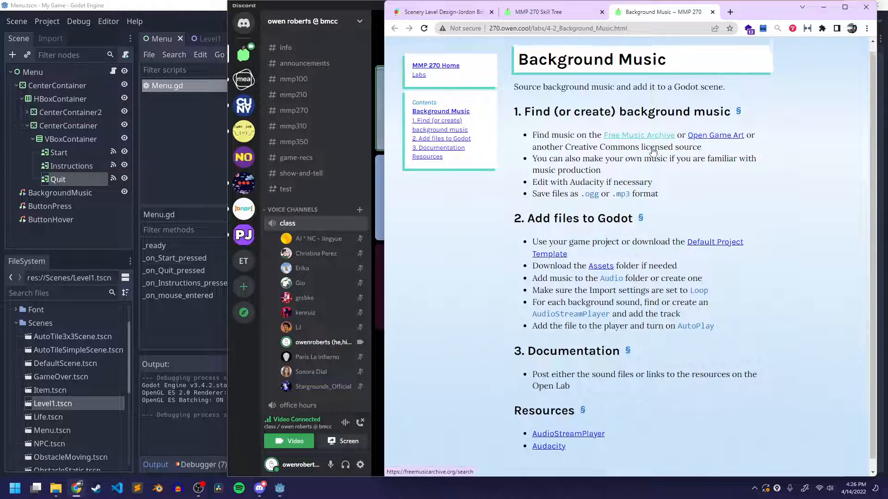
pyautogui.scroll(1, 653, 151)
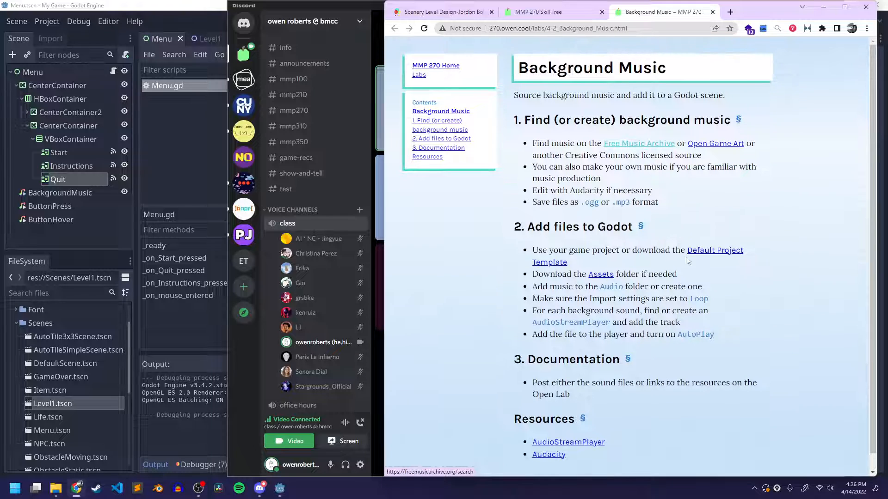
pyautogui.click(564, 12)
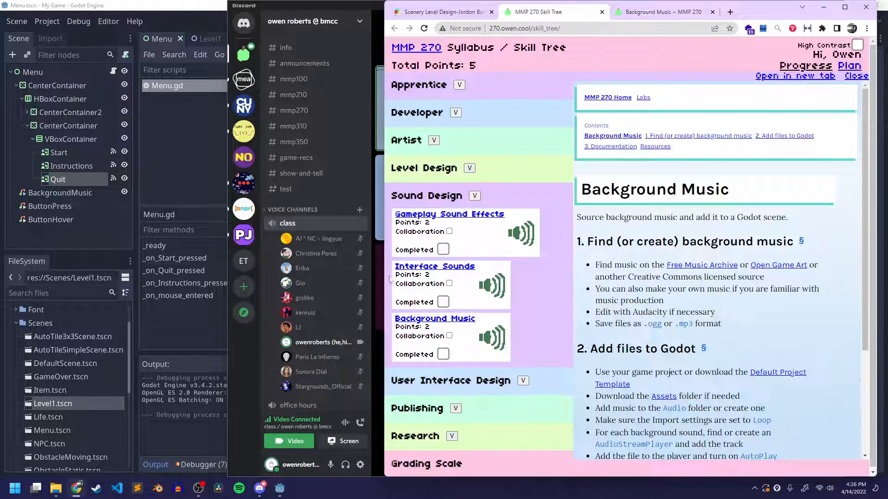
# Switch to Discord and start streaming the entire screen to the voice channel
pyautogui.click(260, 488)
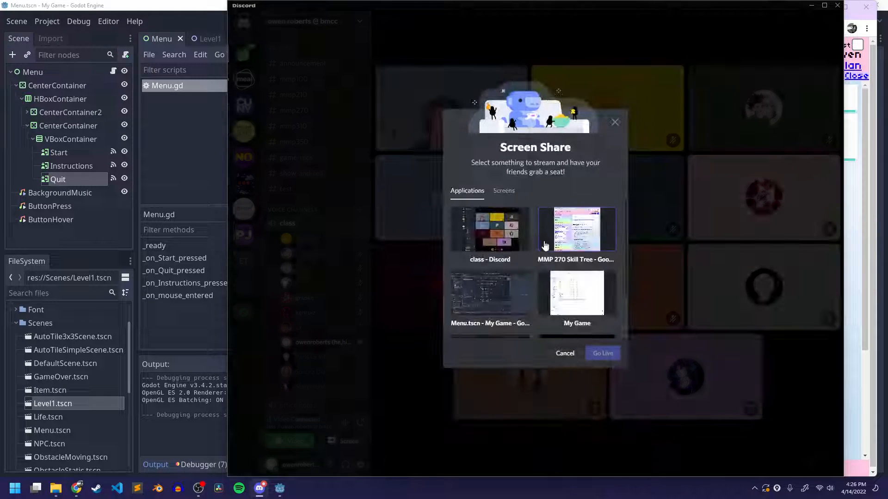
pyautogui.click(504, 190)
pyautogui.click(488, 231)
pyautogui.click(603, 357)
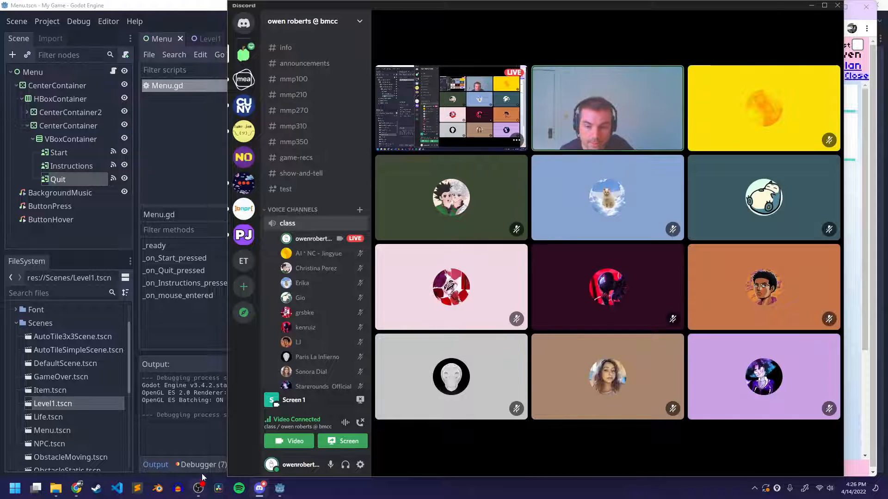
# Switch to Chrome and open the Gameplay Sound Effects lab from the Skill Tree's Sound Design section
pyautogui.click(76, 489)
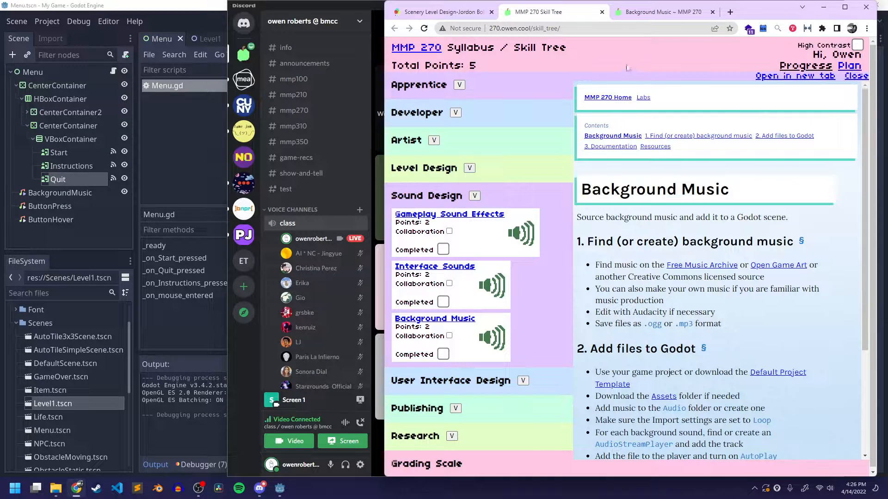
pyautogui.click(449, 221)
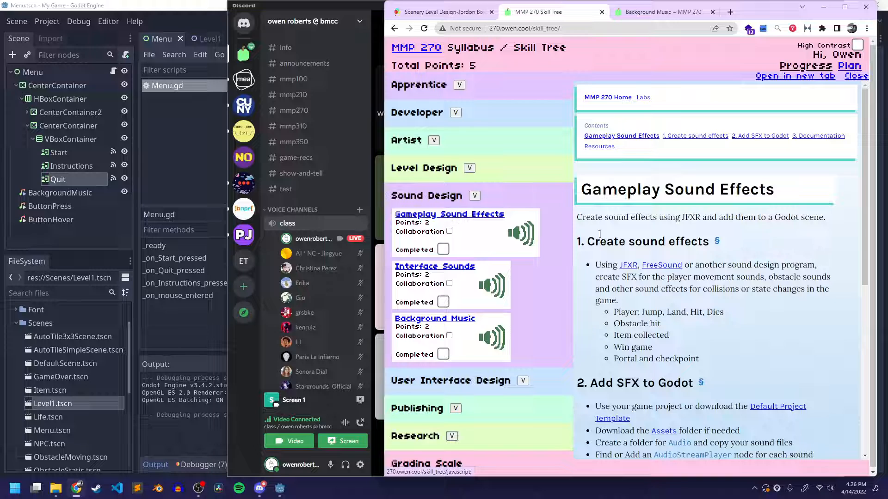
pyautogui.scroll(-7, 680, 252)
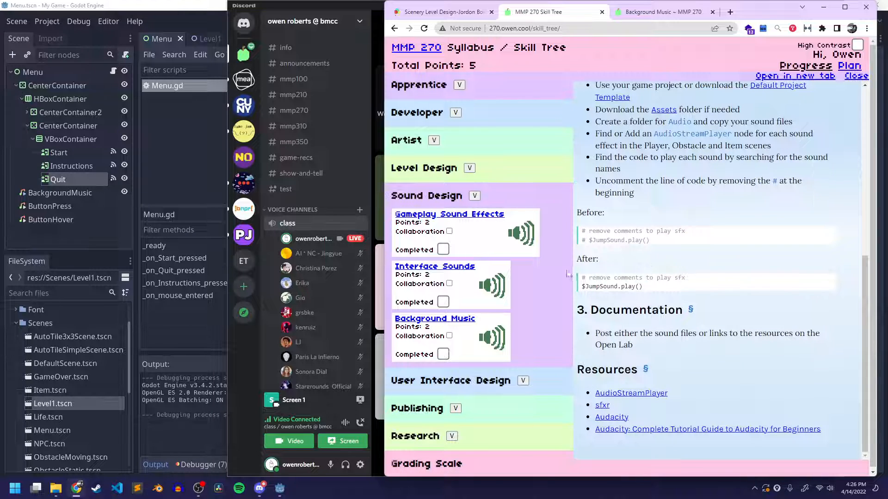
# Examine the lab's instructions for adding SFX to Godot, including the commented and uncommented $JumpSound.play() examples
pyautogui.moveTo(588, 239); pyautogui.dragTo(671, 247)
pyautogui.click(670, 247)
pyautogui.click(365, 10)
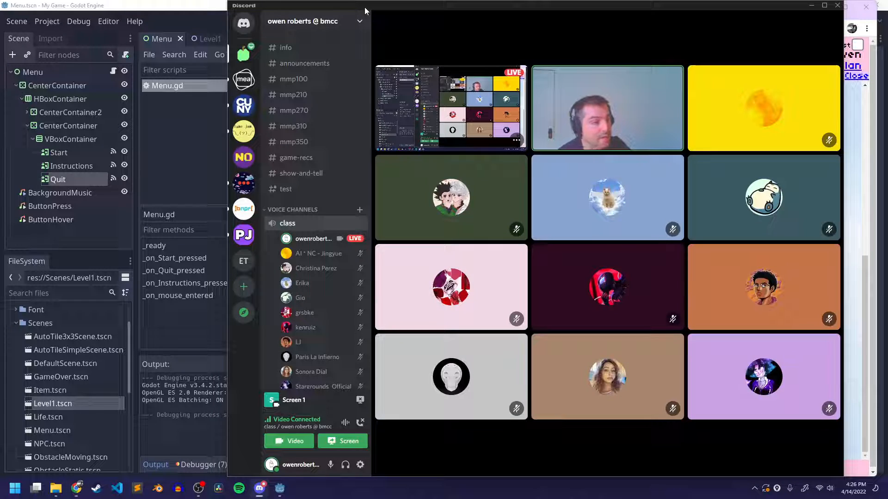
pyautogui.click(865, 147)
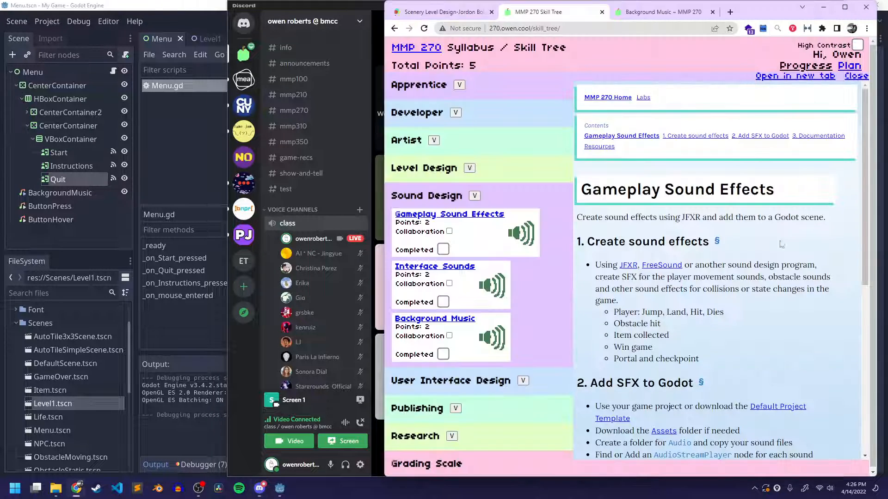
pyautogui.scroll(-7, 781, 244)
pyautogui.moveTo(588, 240); pyautogui.dragTo(670, 243)
pyautogui.moveTo(582, 286); pyautogui.dragTo(660, 289)
pyautogui.click(666, 290)
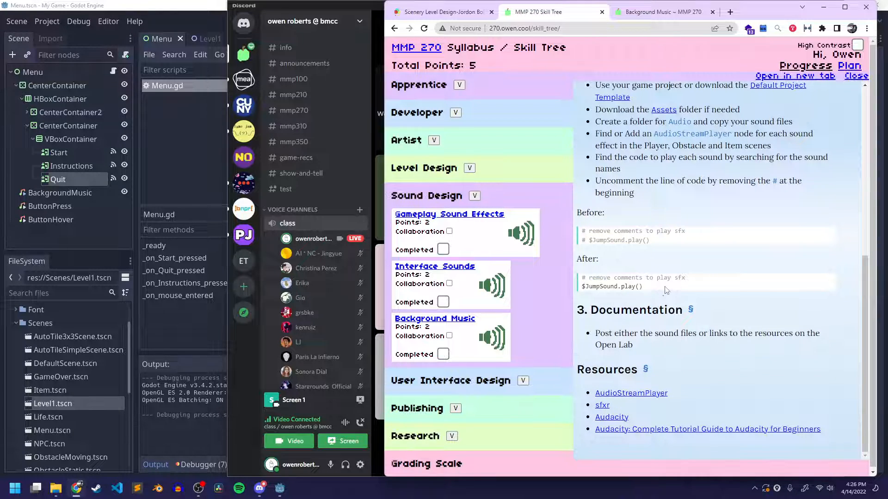
pyautogui.scroll(-1, 666, 290)
pyautogui.scroll(2, 740, 176)
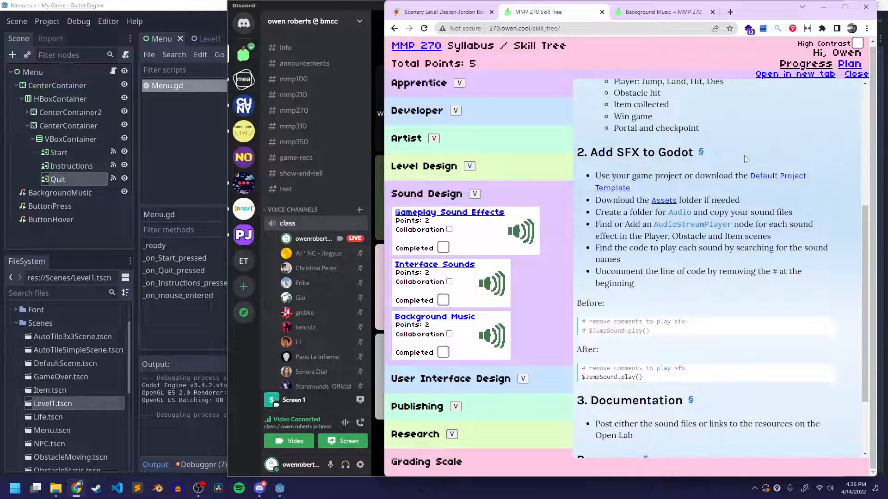
pyautogui.scroll(4, 745, 160)
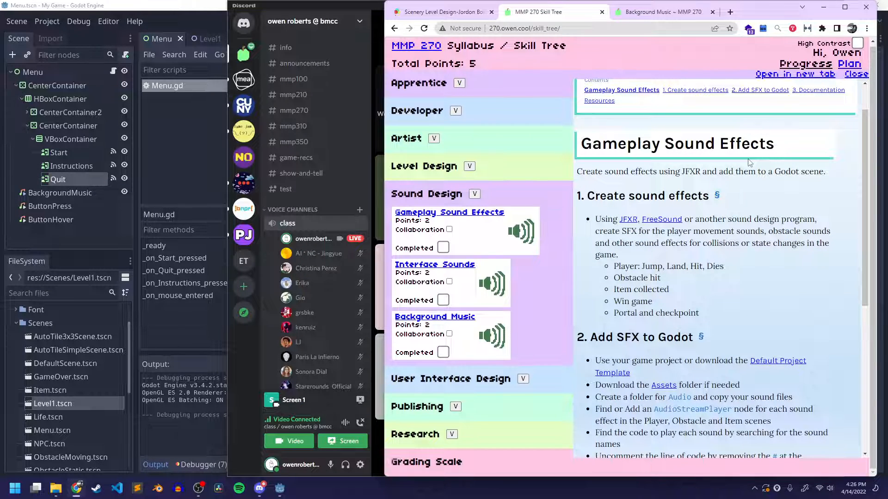
pyautogui.scroll(-6, 730, 196)
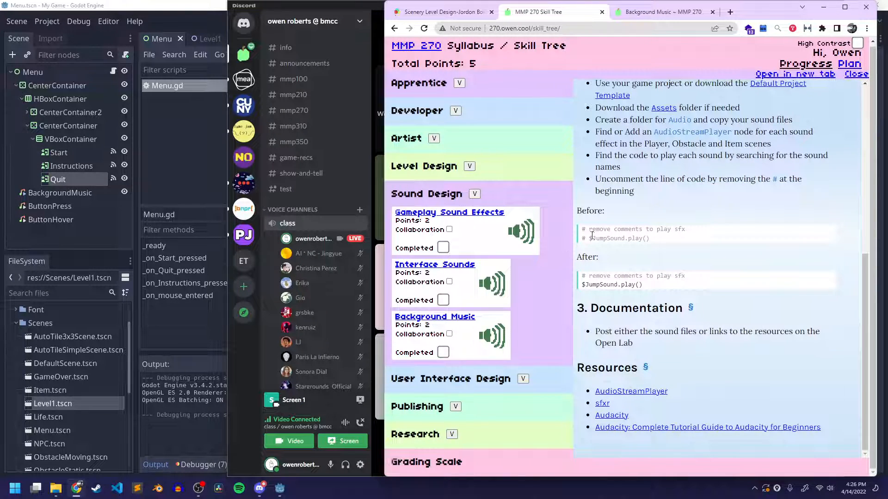
pyautogui.moveTo(589, 238); pyautogui.dragTo(670, 244)
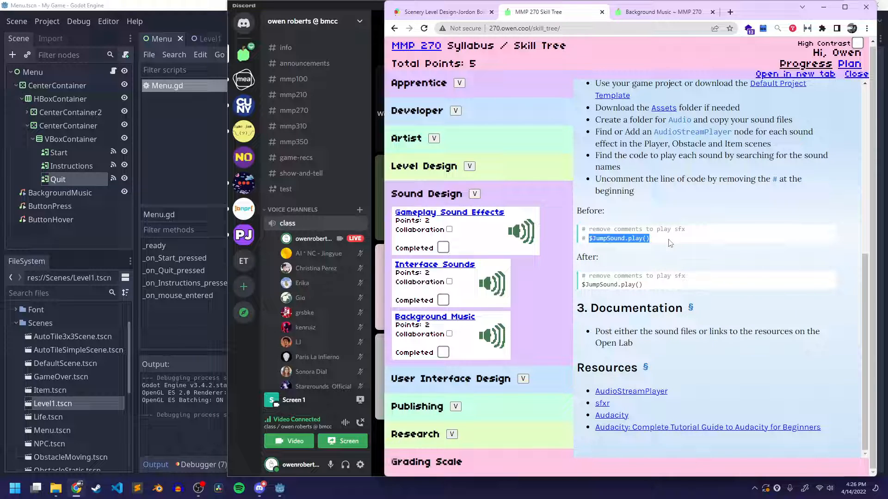
pyautogui.click(596, 241)
pyautogui.moveTo(582, 238); pyautogui.dragTo(654, 240)
pyautogui.click(656, 241)
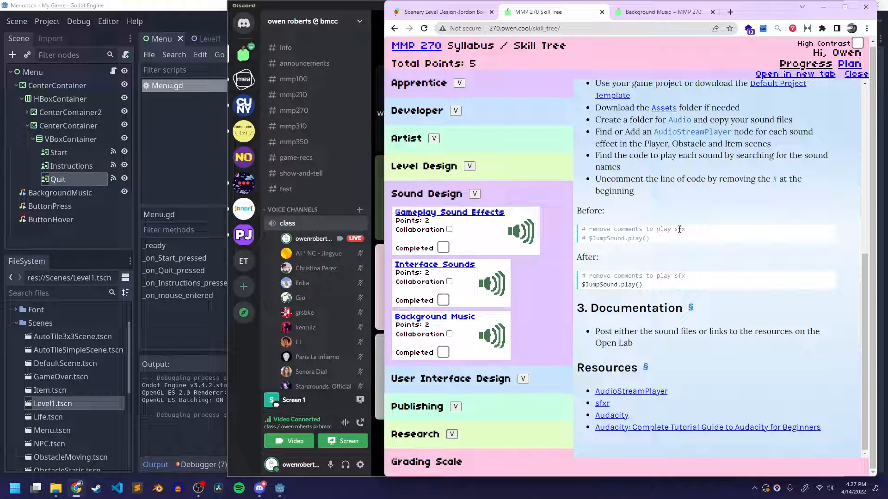
pyautogui.tripleClick(628, 238)
pyautogui.click(720, 212)
pyautogui.scroll(7, 740, 221)
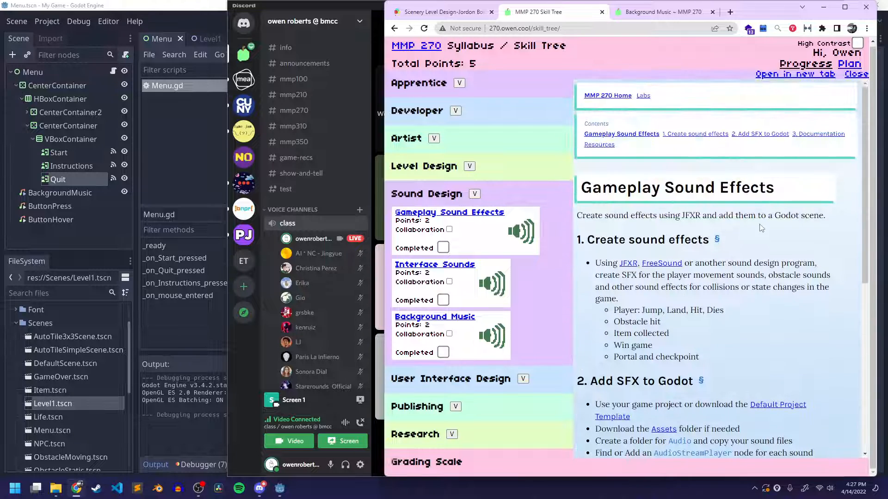
# Switch to Godot, bring up the Level1 scene, and look through its Player and Obstacles nodes
pyautogui.click(182, 10)
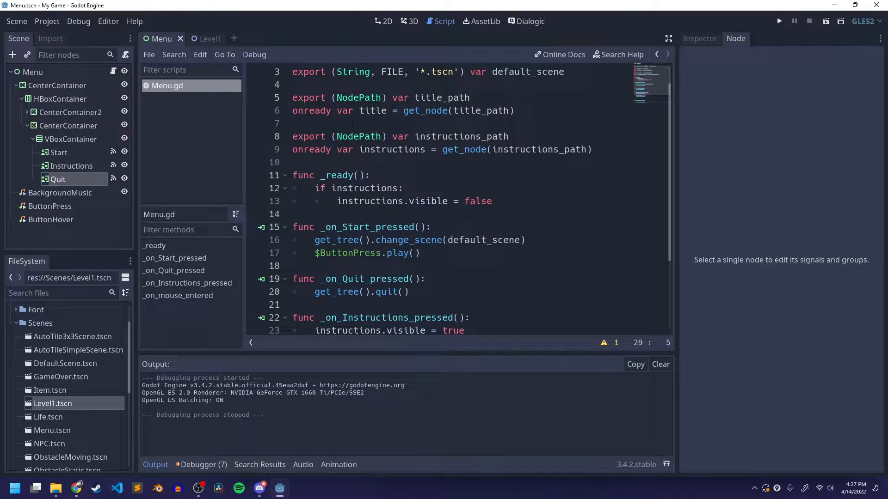
pyautogui.click(27, 125)
pyautogui.click(203, 39)
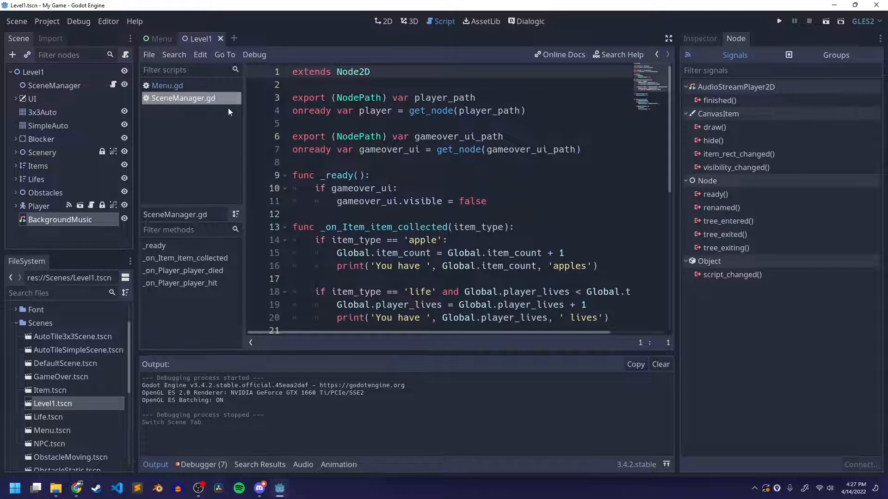
pyautogui.click(29, 71)
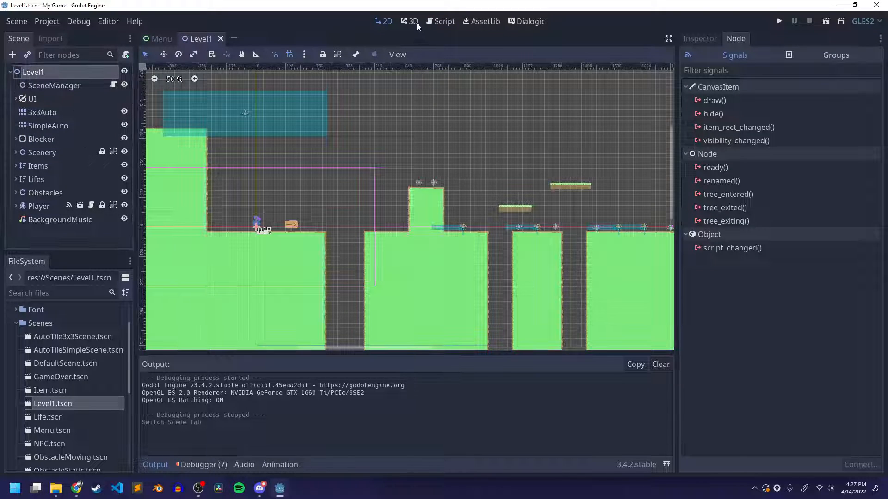
pyautogui.click(45, 207)
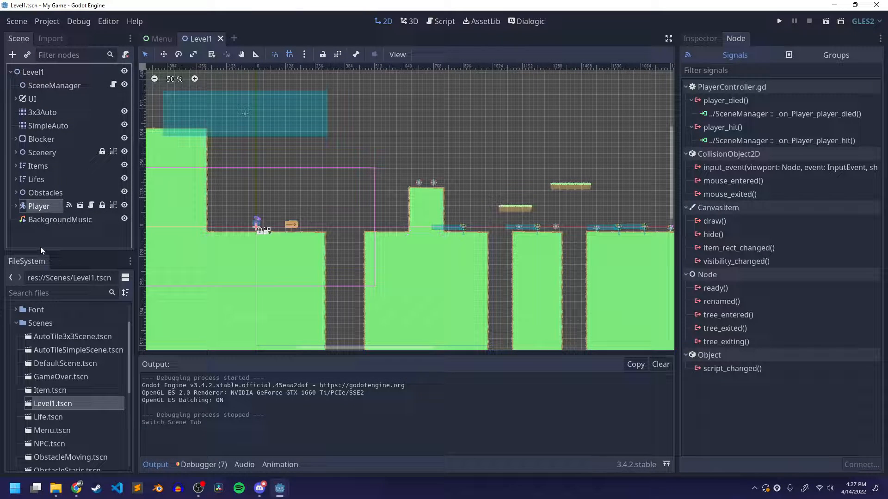
pyautogui.click(14, 192)
pyautogui.scroll(-2, 82, 204)
pyautogui.scroll(2, 56, 199)
pyautogui.click(15, 192)
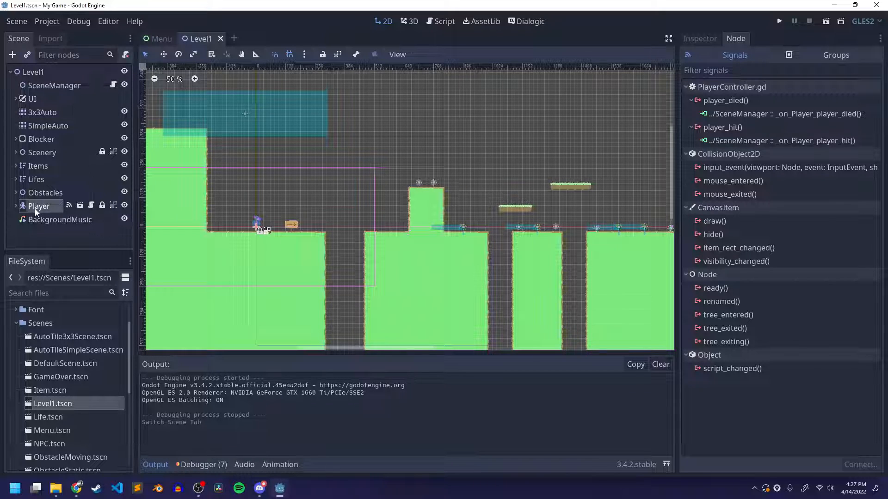
# Open the Player's own scene from its instance in Level1 and save it with the output log collapsed
pyautogui.click(71, 221)
pyautogui.click(50, 206)
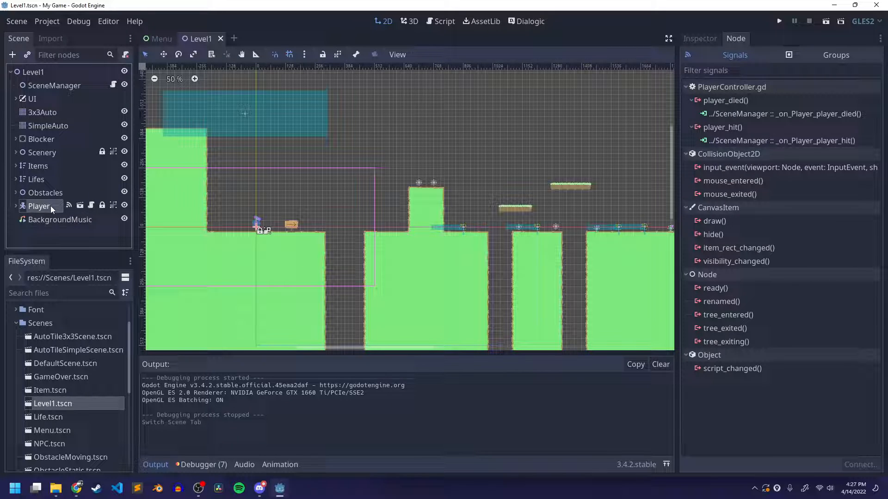
pyautogui.click(81, 206)
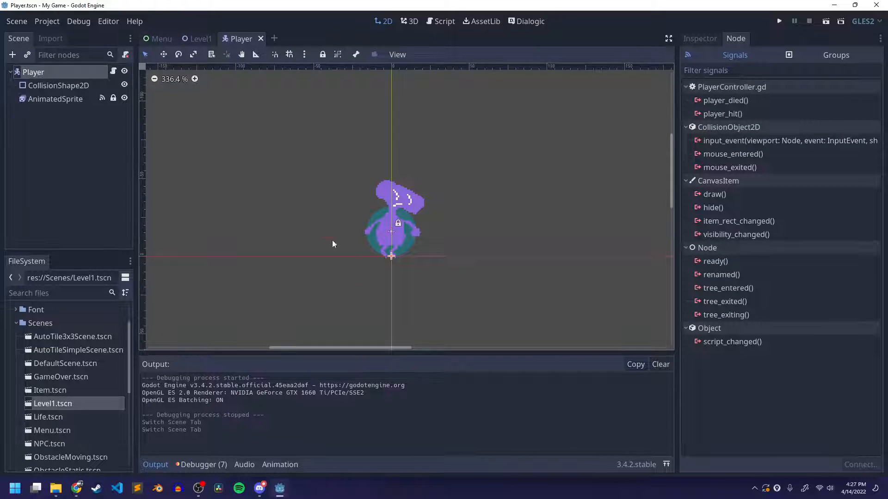
pyautogui.click(156, 464)
pyautogui.hotkey('ctrl', 's')
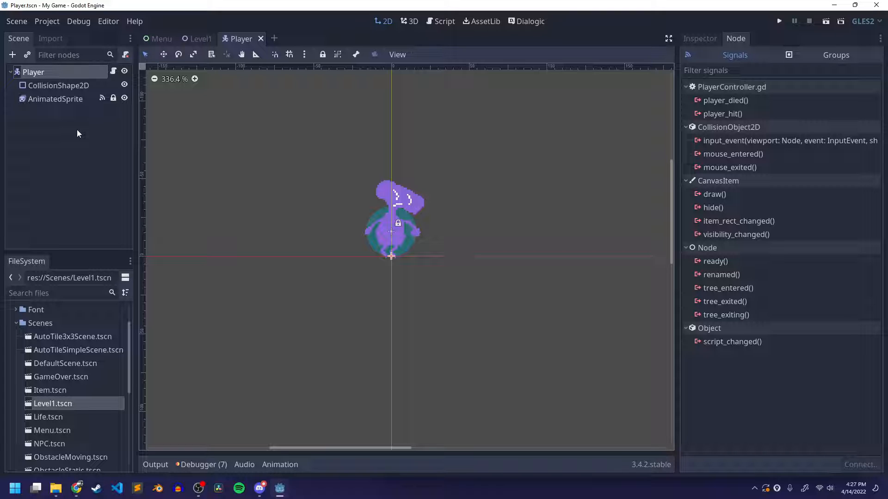
# Switch to Chrome and review which player sounds and AudioStreamPlayer nodes the Gameplay Sound Effects lab calls for
pyautogui.click(76, 488)
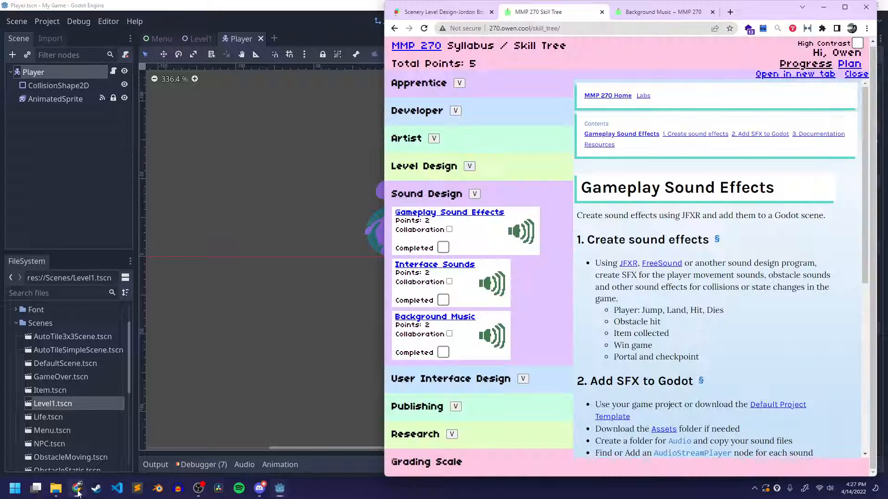
pyautogui.scroll(-6, 687, 256)
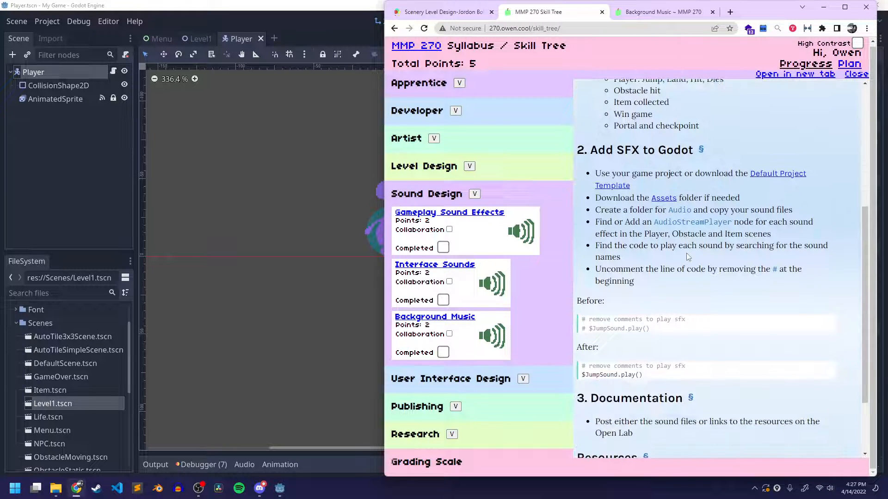
pyautogui.scroll(4, 693, 257)
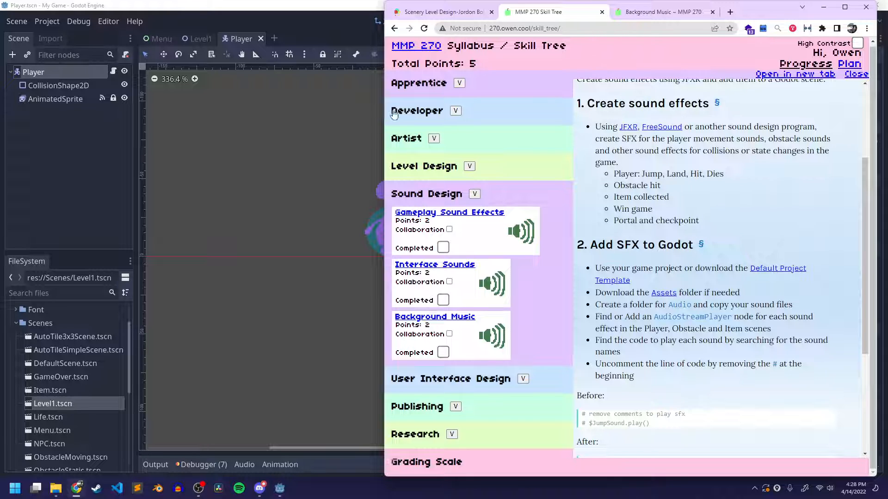
# Switch to Godot, add an AudioStreamPlayer2D child node to Player, and duplicate it twice
pyautogui.click(13, 180)
pyautogui.click(43, 72)
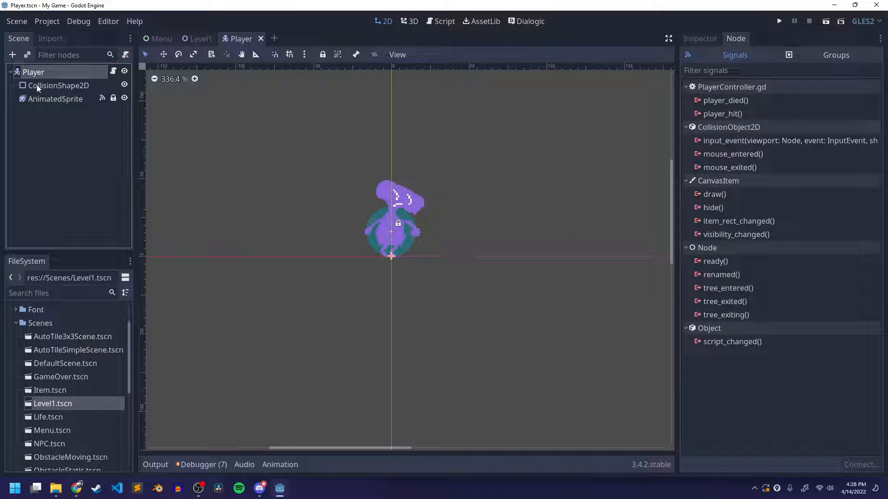
pyautogui.rightClick(26, 72)
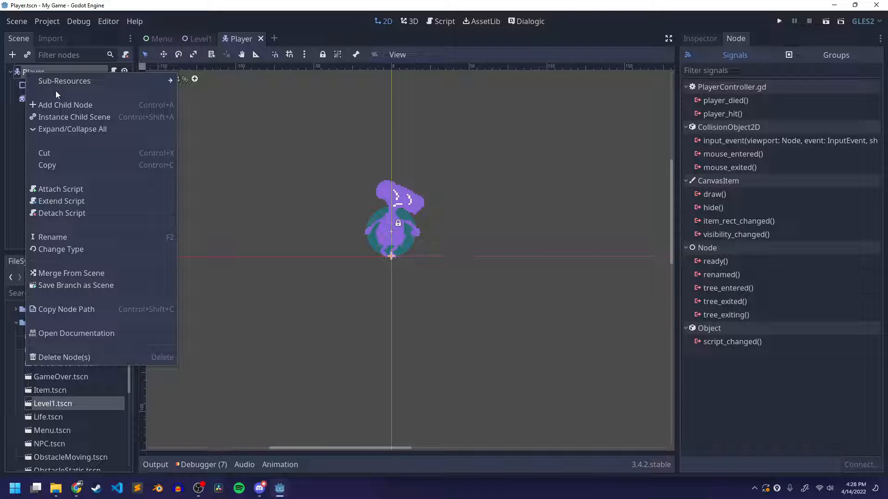
pyautogui.click(60, 104)
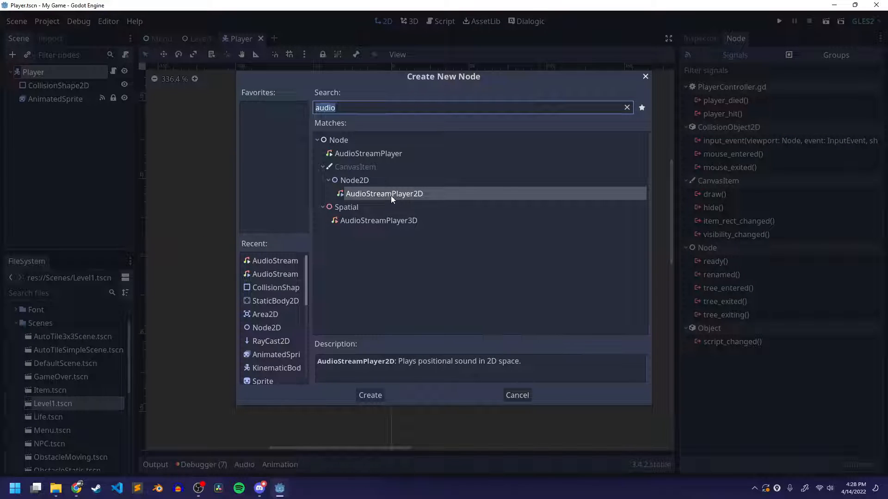
pyautogui.click(370, 395)
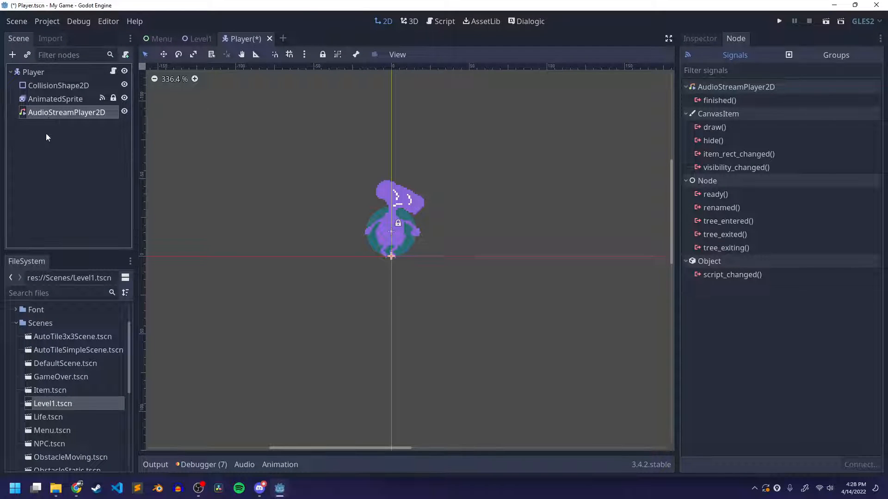
pyautogui.hotkey('ctrl', 'd')
pyautogui.hotkey('ctrl', 'd')
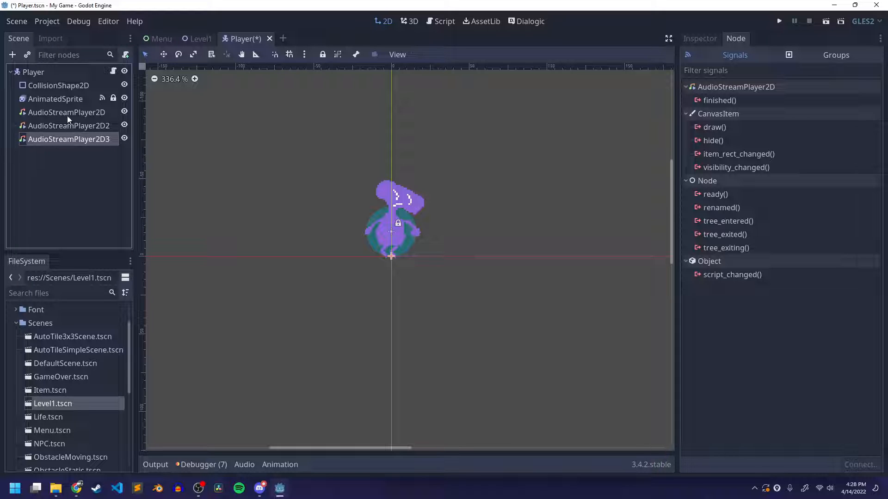
# Rename the three audio nodes JumpSound, DeathSound and HitSound in that order, and save the Player scene
pyautogui.doubleClick(83, 112)
pyautogui.write('jumpSound')
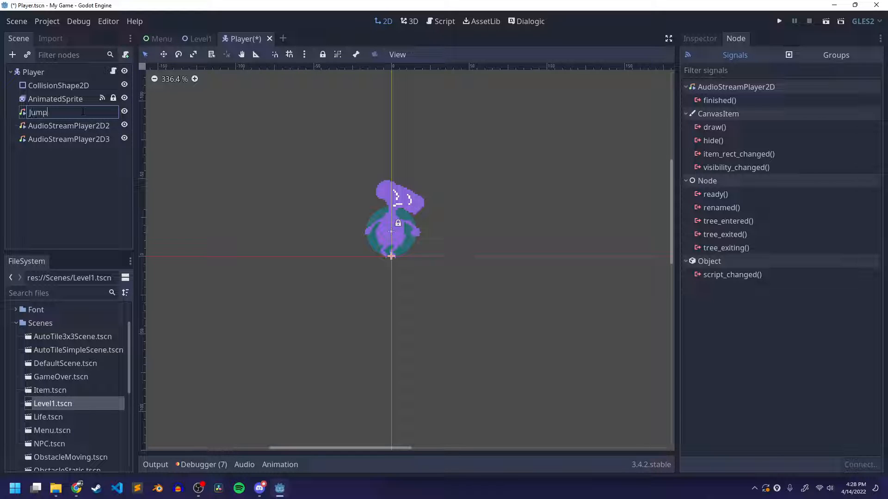
pyautogui.press('Return')
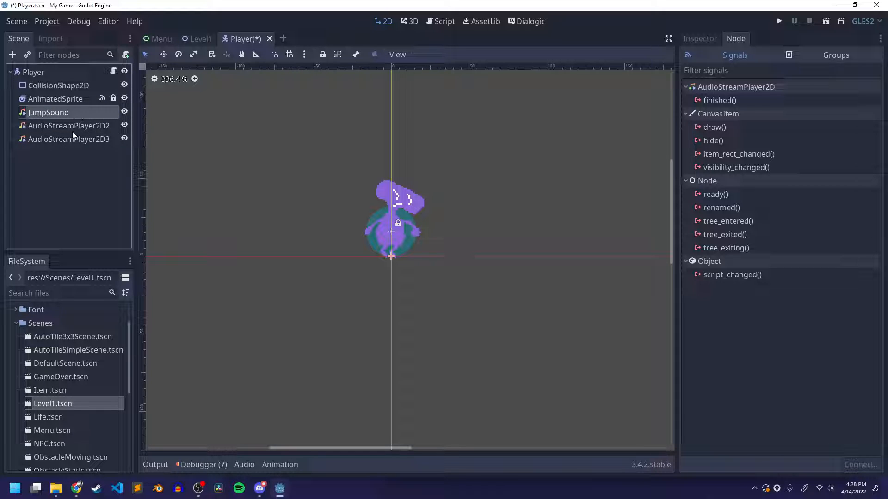
pyautogui.doubleClick(71, 126)
pyautogui.write('DeathSound')
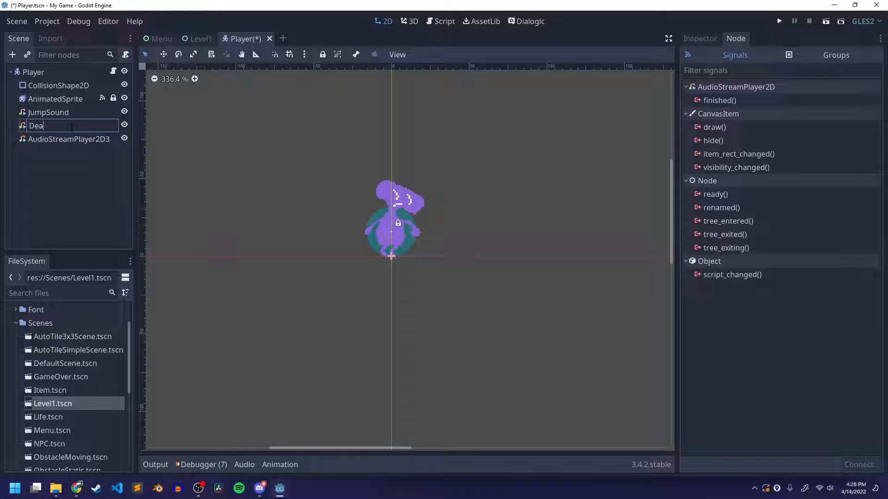
pyautogui.press('Return')
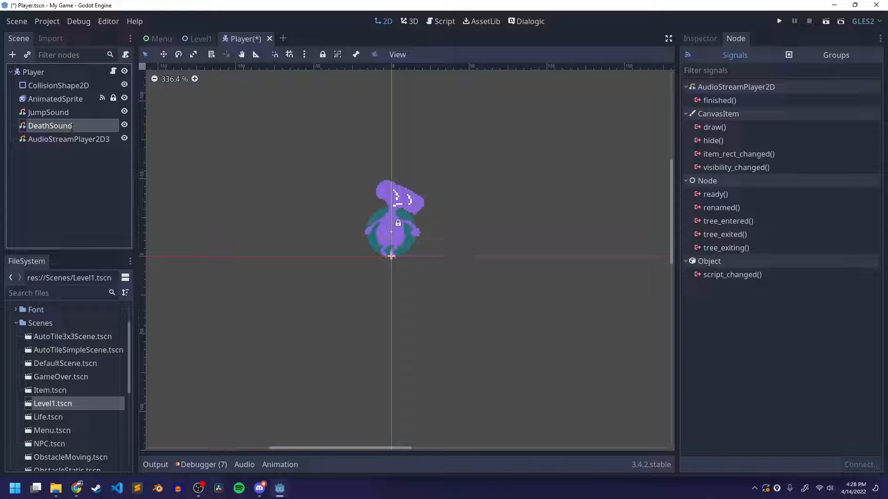
pyautogui.doubleClick(55, 139)
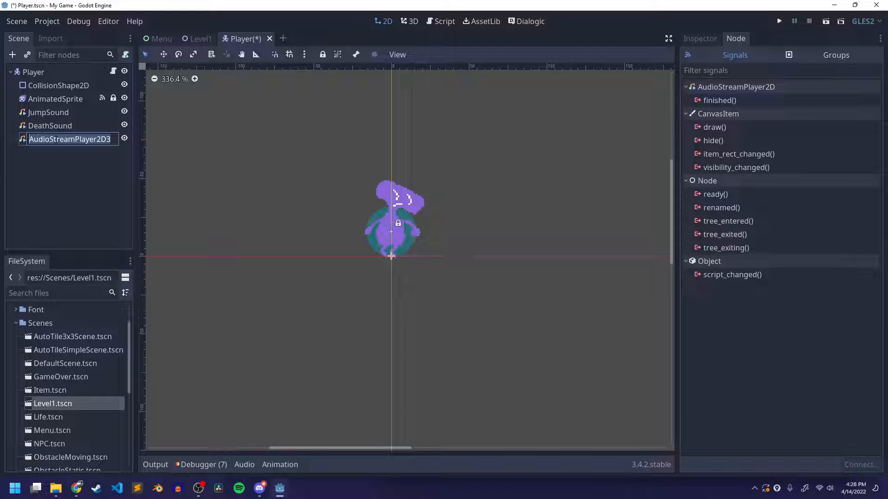
pyautogui.write('HitSound')
pyautogui.press('Return')
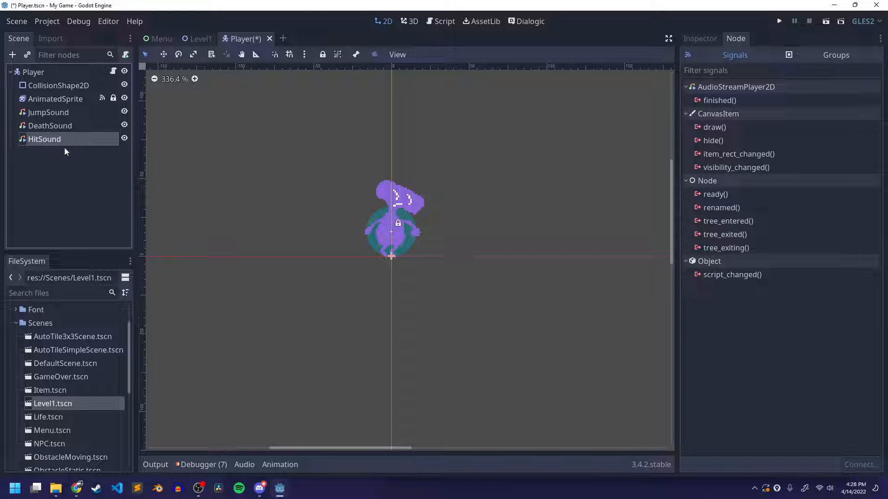
pyautogui.hotkey('ctrl', 's')
# Open the Player's script, PlayerController.gd, and find the jump input code in update_movement_platformer
pyautogui.click(84, 111)
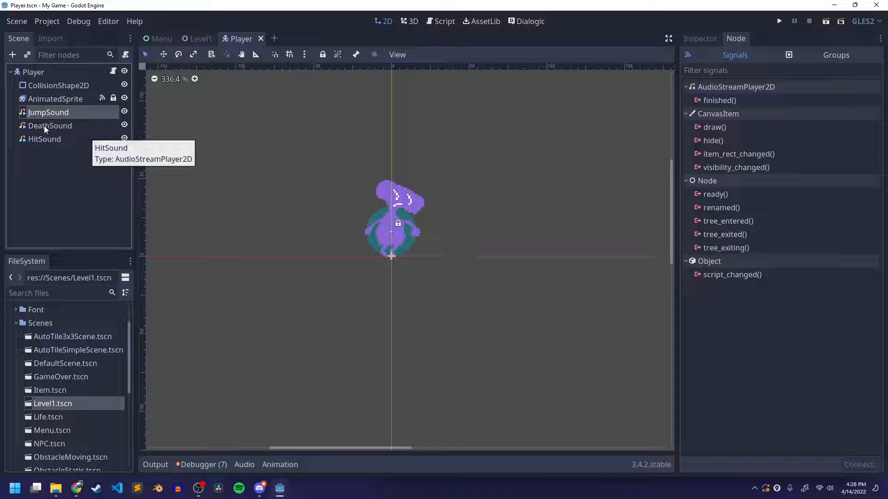
pyautogui.click(113, 74)
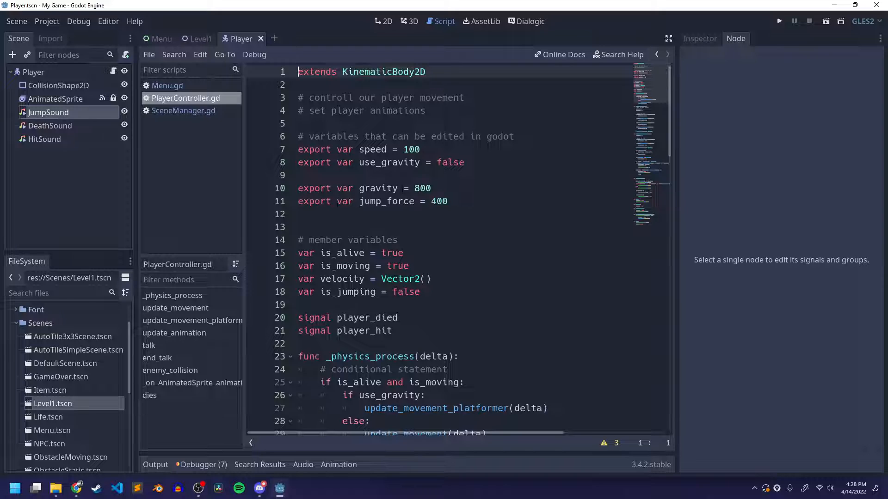
pyautogui.scroll(-3, 344, 165)
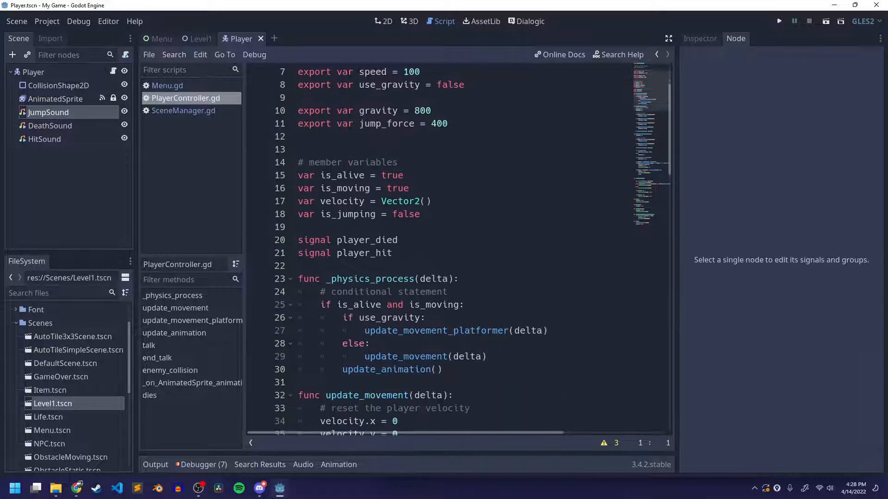
pyautogui.click(189, 101)
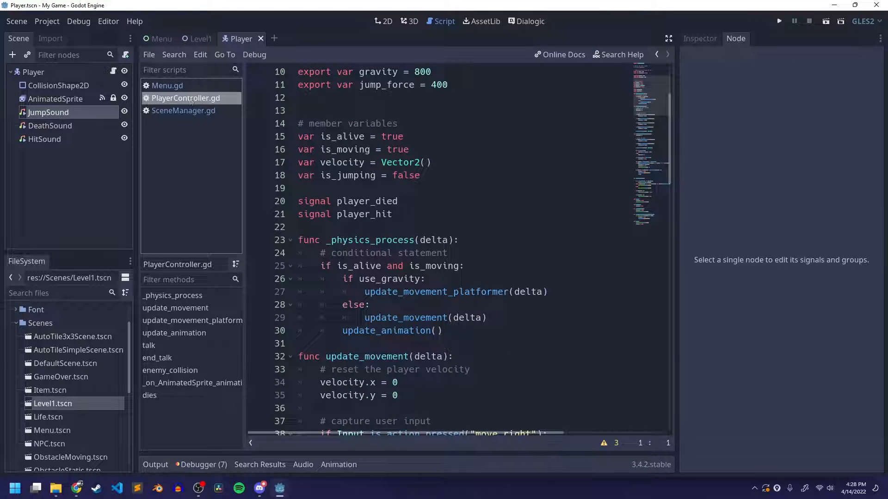
pyautogui.scroll(-6, 371, 172)
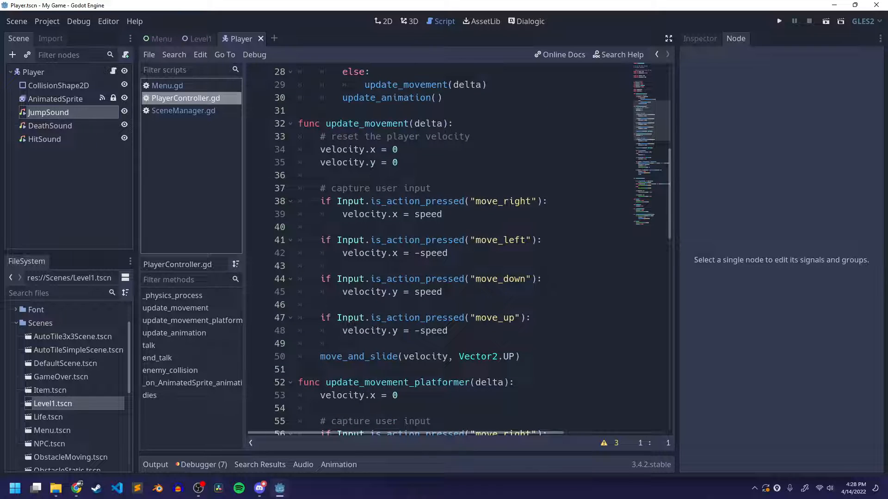
pyautogui.scroll(-5, 420, 185)
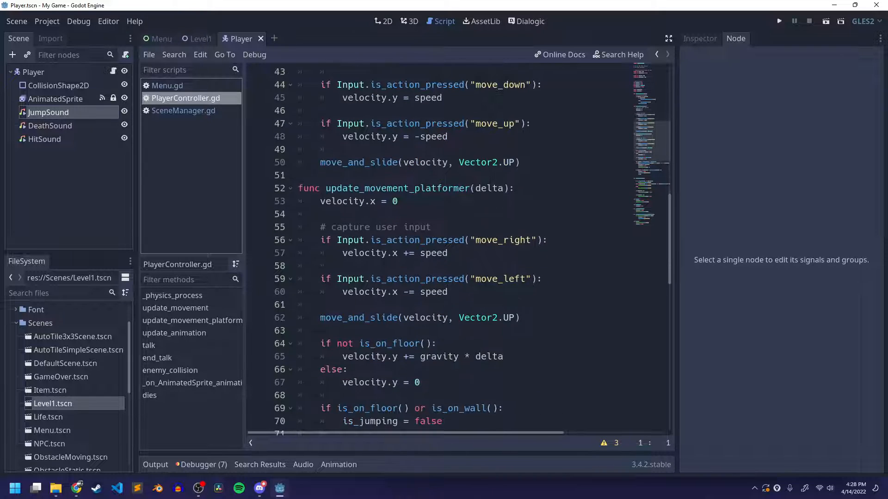
pyautogui.scroll(-2, 446, 170)
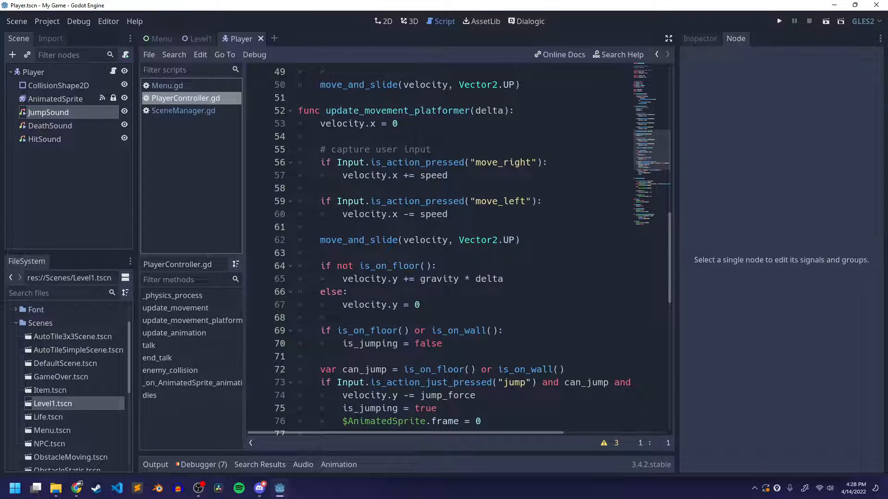
pyautogui.scroll(-3, 457, 250)
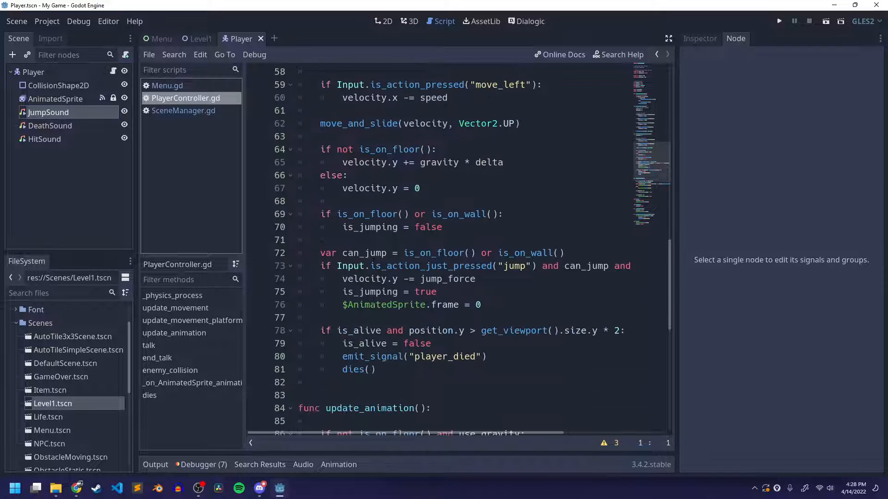
# Examine the "jump" input condition and the velocity, is_jumping and AnimatedSprite frame lines inside its block
pyautogui.moveTo(321, 266); pyautogui.dragTo(476, 267)
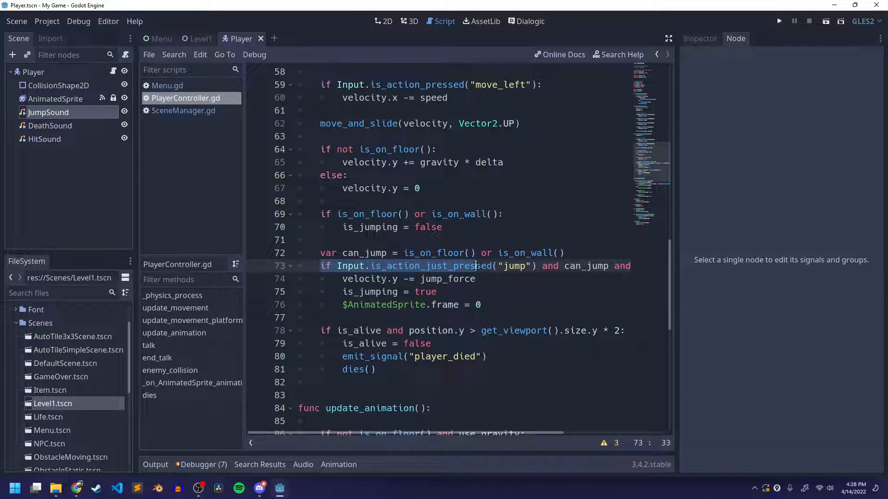
pyautogui.click(476, 267)
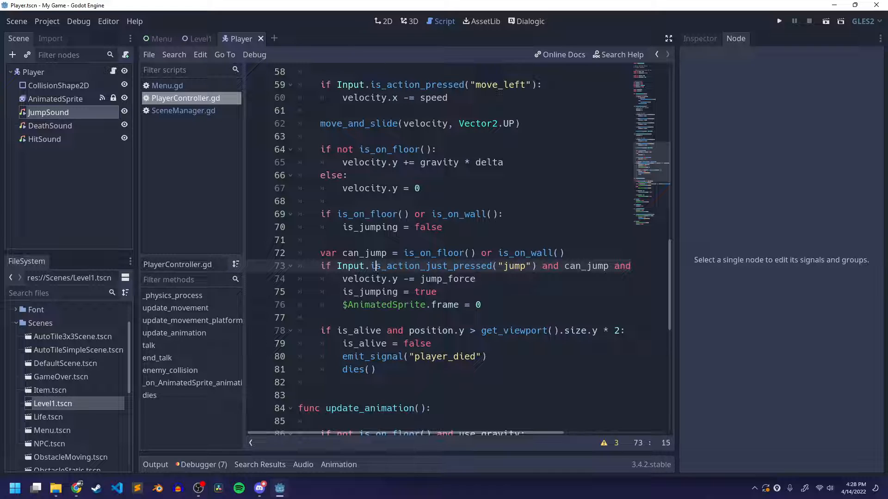
pyautogui.click(587, 266)
pyautogui.moveTo(536, 433); pyautogui.dragTo(375, 436)
pyautogui.moveTo(322, 266); pyautogui.dragTo(495, 307)
pyautogui.click(498, 308)
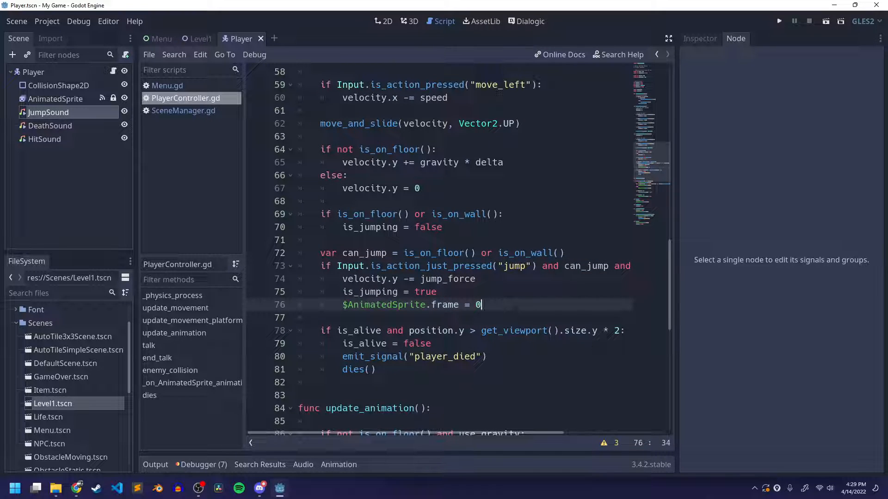
pyautogui.press('Up')
pyautogui.press('Up')
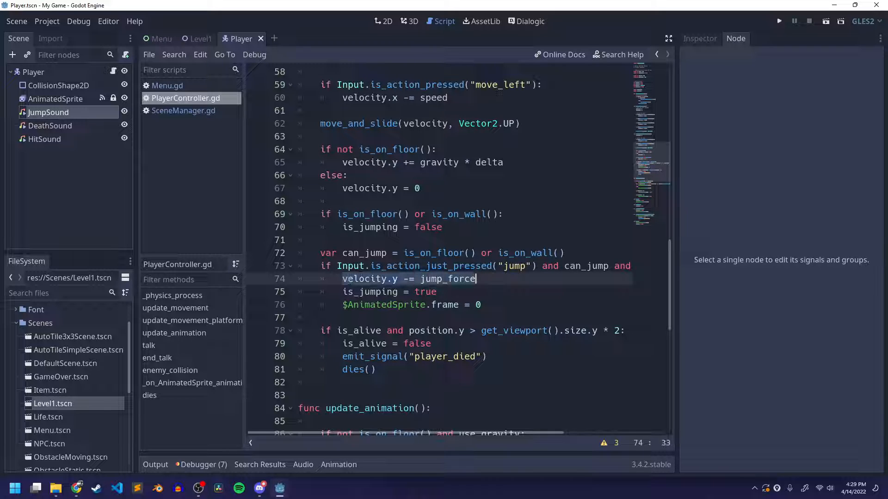
pyautogui.press('Down')
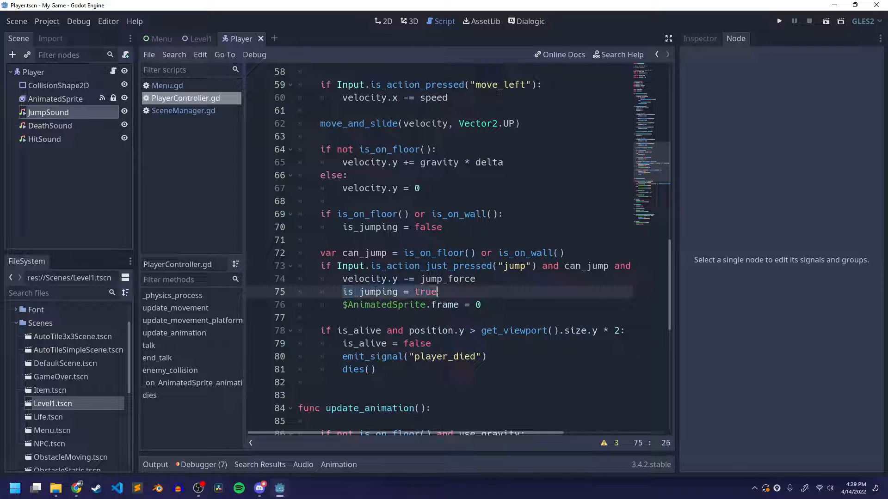
pyautogui.click(439, 292)
pyautogui.moveTo(342, 305); pyautogui.dragTo(478, 305)
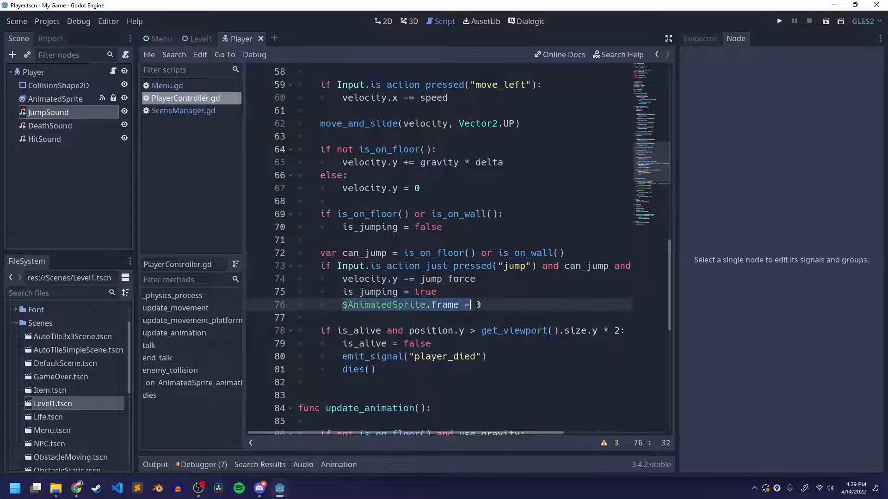
# Add the line $JumpSound.play() below $AnimatedSprite.frame = 0 in the jump block
pyautogui.click(491, 306)
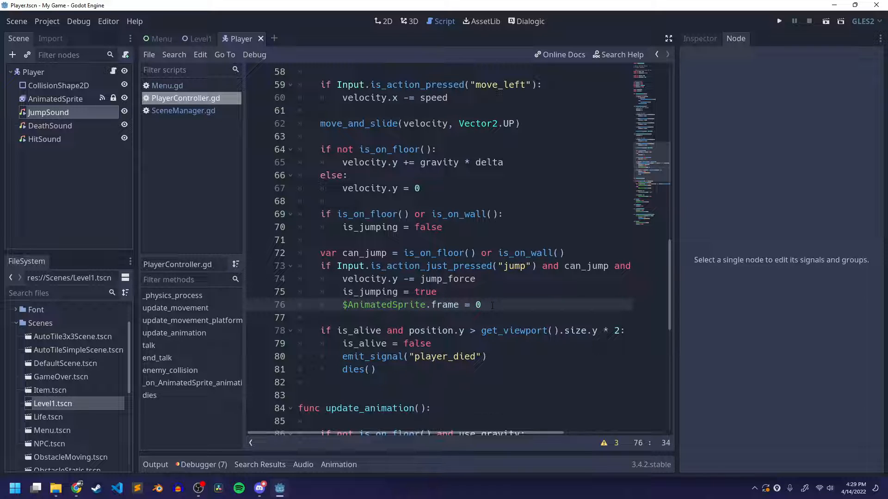
pyautogui.press('Return')
pyautogui.write('$')
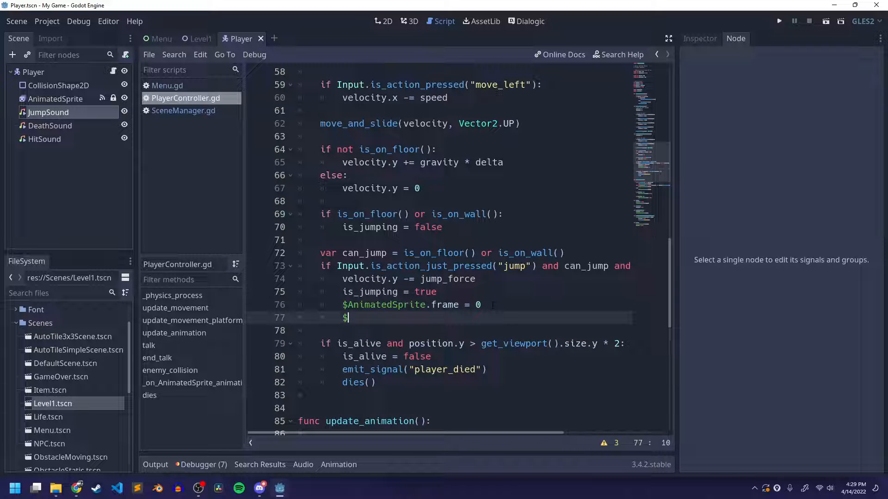
pyautogui.write('Jump')
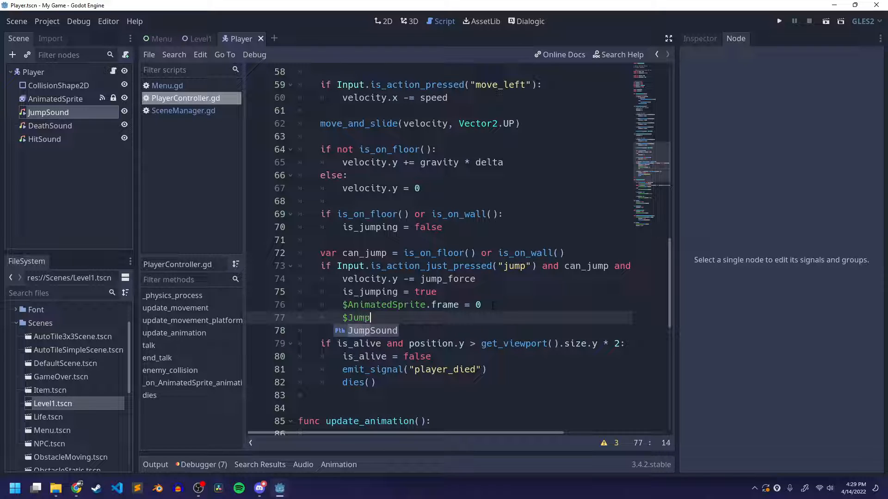
pyautogui.press('Return')
pyautogui.write('.play')
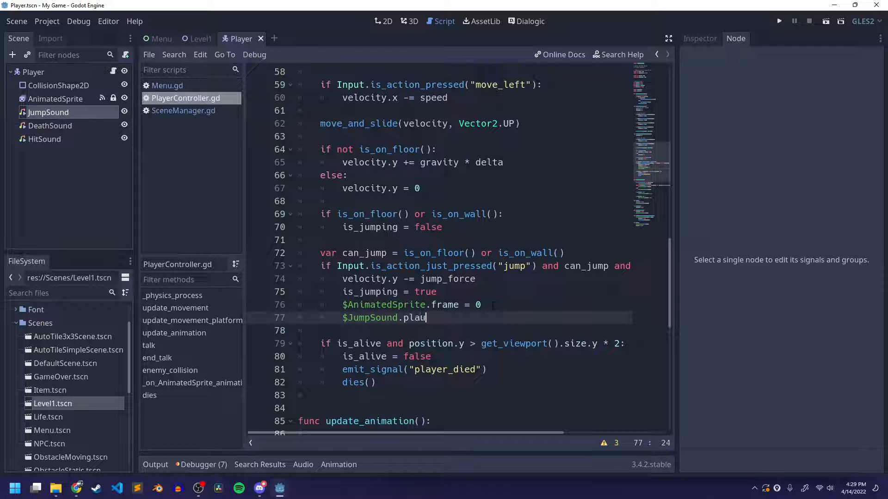
pyautogui.press('Return')
pyautogui.scroll(-1, 458, 249)
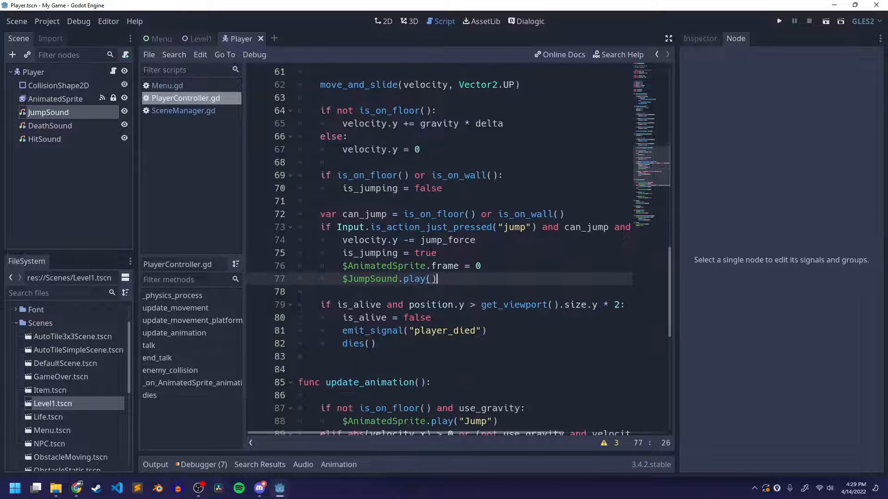
pyautogui.click(349, 271)
pyautogui.moveTo(342, 280); pyautogui.dragTo(437, 279)
# Select the DeathSound node, return to the Player's script, and fold the _physics_process, update_movement and update_movement_platformer functions
pyautogui.click(72, 129)
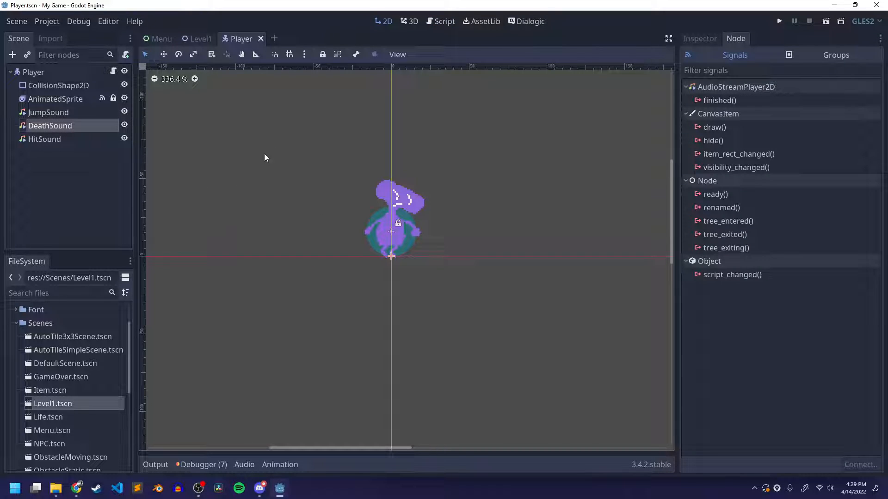
pyautogui.click(113, 71)
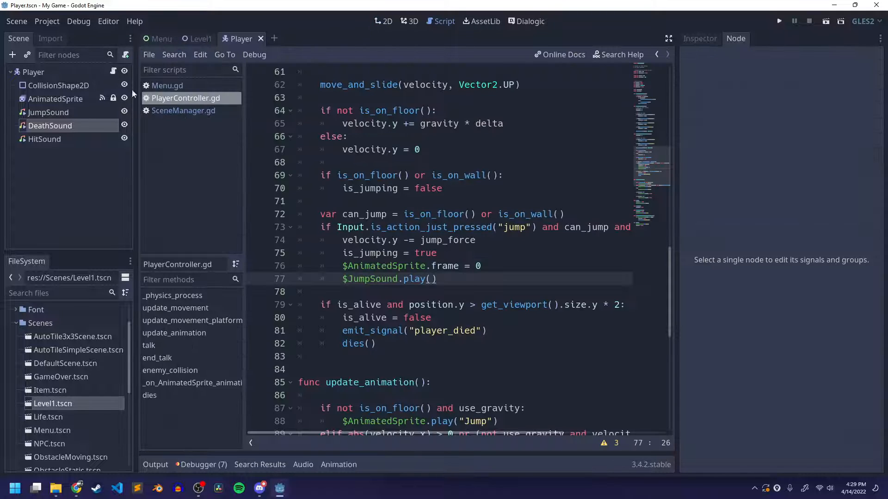
pyautogui.scroll(15, 439, 250)
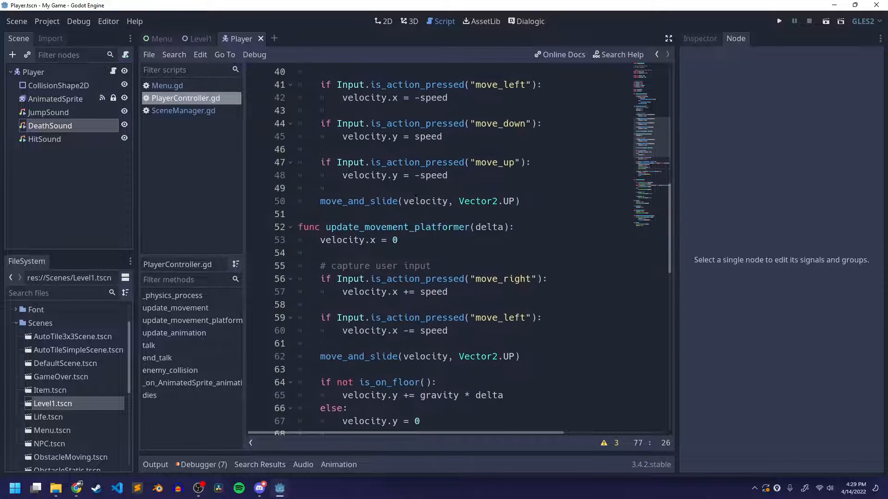
pyautogui.scroll(4, 439, 250)
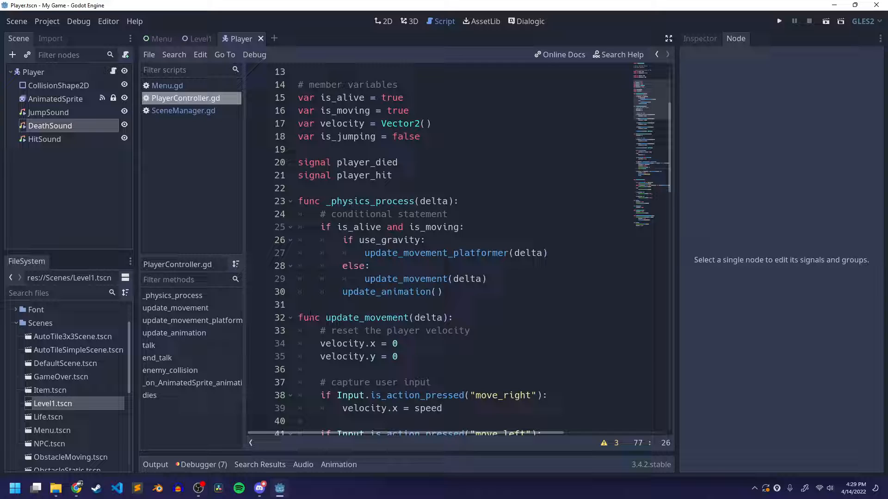
pyautogui.click(290, 201)
pyautogui.click(292, 227)
pyautogui.click(291, 253)
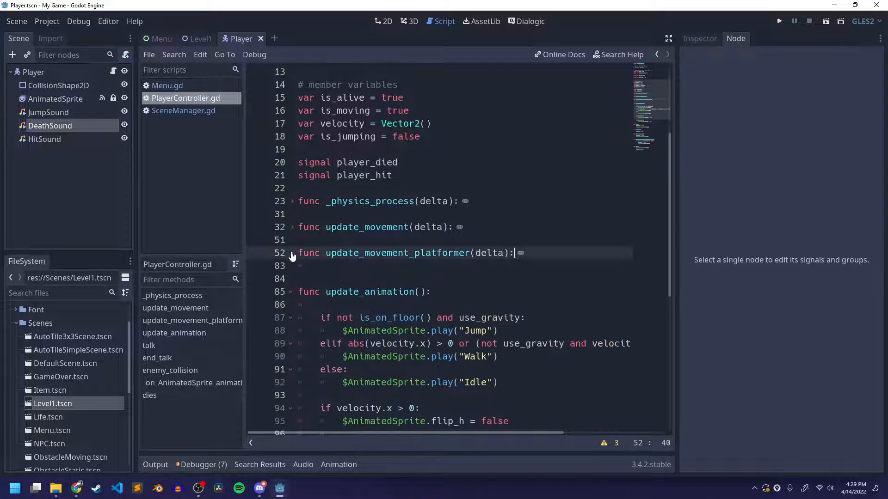
# Fold the update_animation, talk, end_talk, enemy_collision and _on_AnimatedSprite_animation_finished functions in the Player's script
pyautogui.click(291, 292)
pyautogui.click(292, 318)
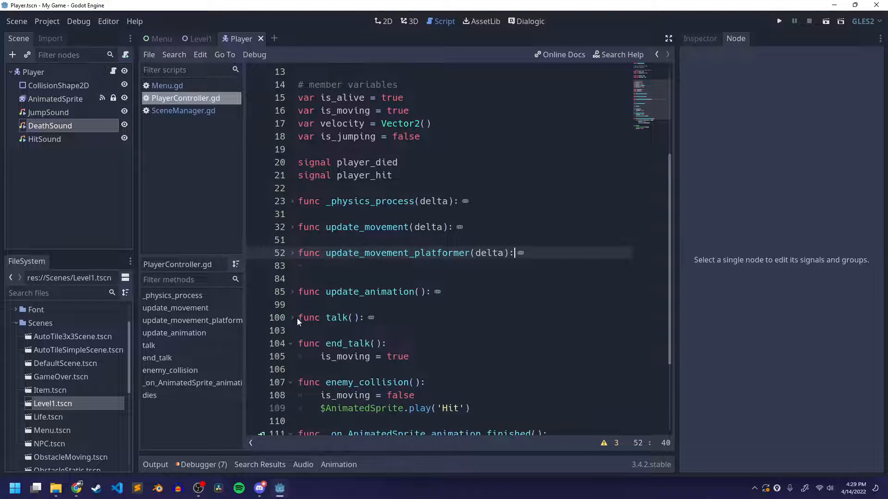
pyautogui.click(290, 344)
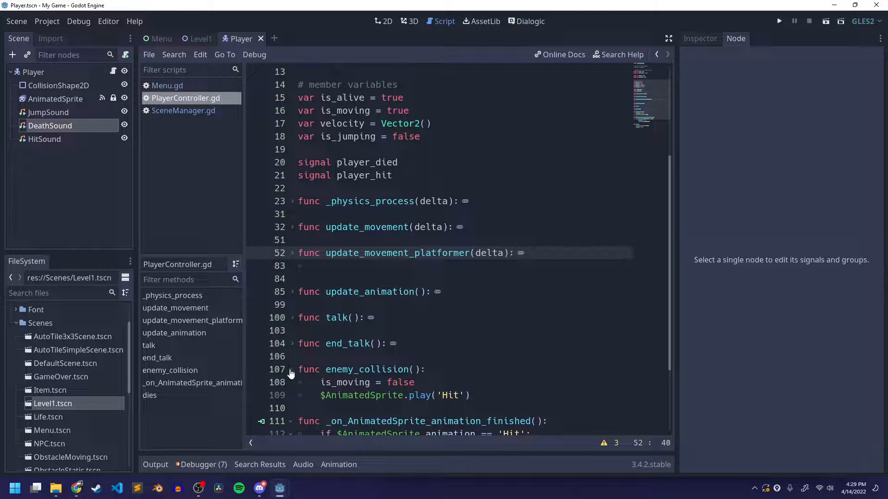
pyautogui.click(290, 369)
pyautogui.click(290, 395)
pyautogui.scroll(-1, 292, 388)
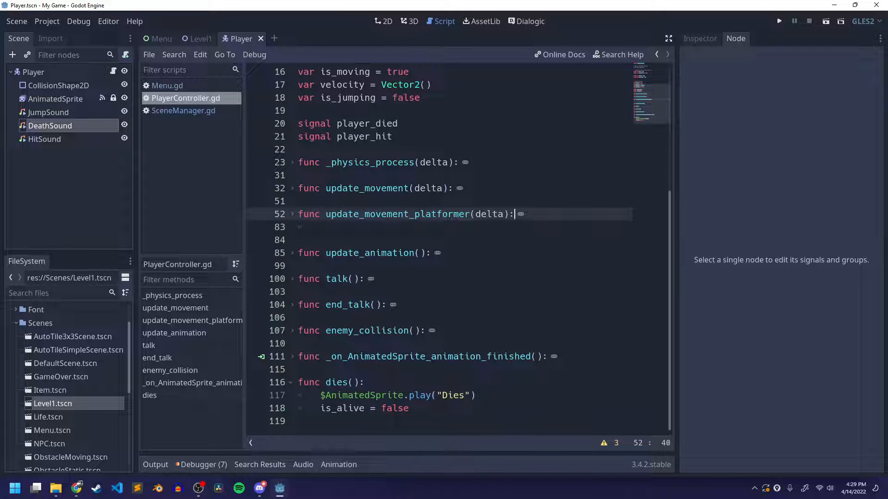
# Add several blank lines after the dies function at the end of the script
pyautogui.click(410, 408)
pyautogui.press('Return')
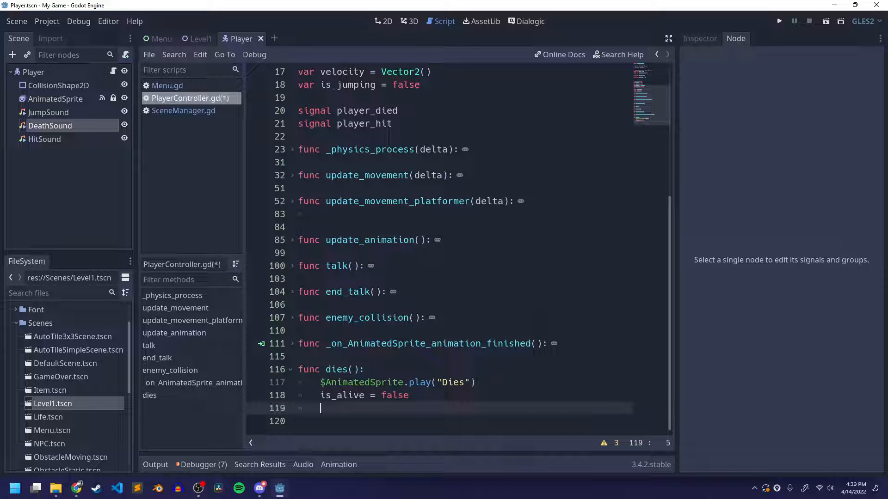
pyautogui.press('BackSpace')
pyautogui.press('Return')
pyautogui.press('Return')
pyautogui.press('Return')
pyautogui.press('Return')
pyautogui.press('Return')
pyautogui.press('Return')
pyautogui.press('Return')
pyautogui.press('Return')
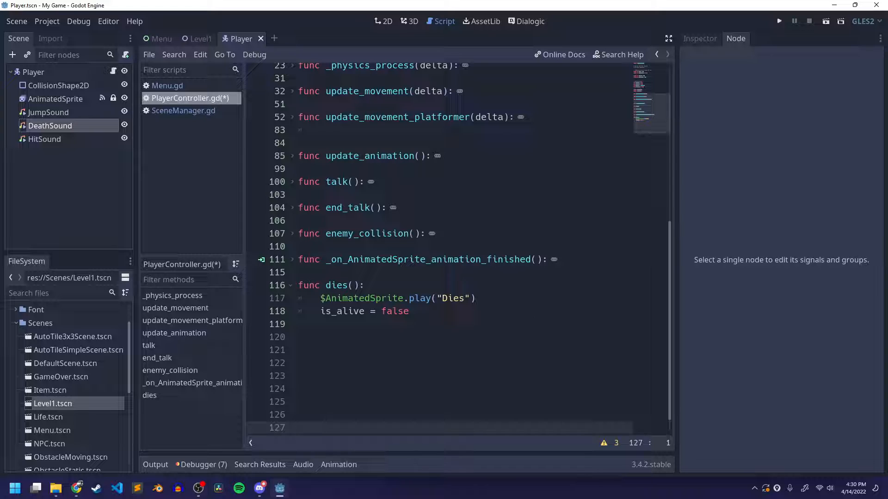
# Add the line $DeathSound.play() below is_alive = false in the dies function and save the script
pyautogui.click(490, 314)
pyautogui.press('Return')
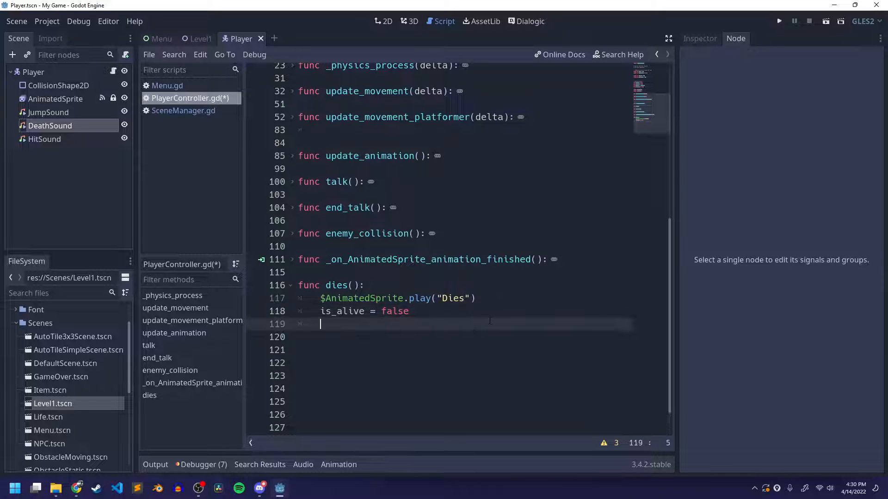
pyautogui.write('$Death')
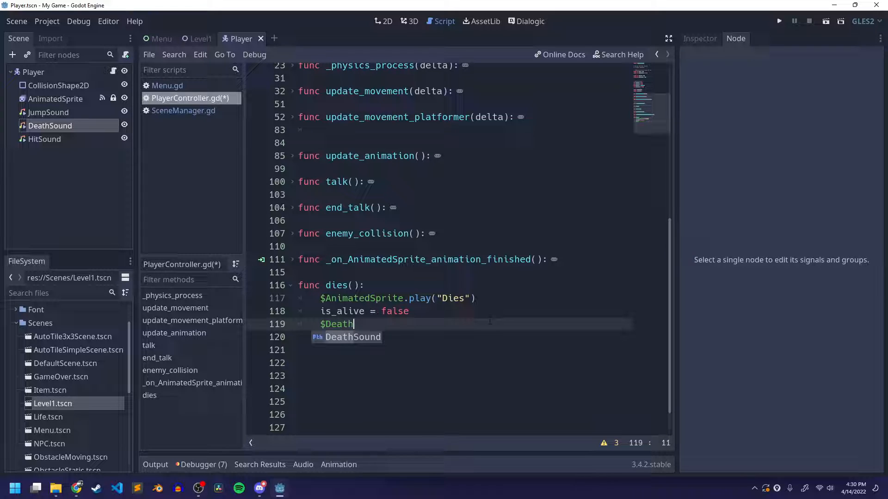
pyautogui.press('Return')
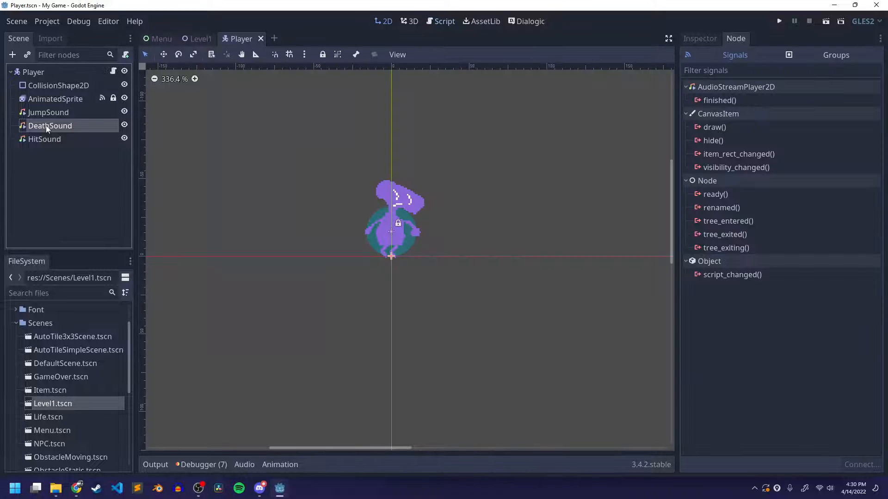
pyautogui.click(46, 126)
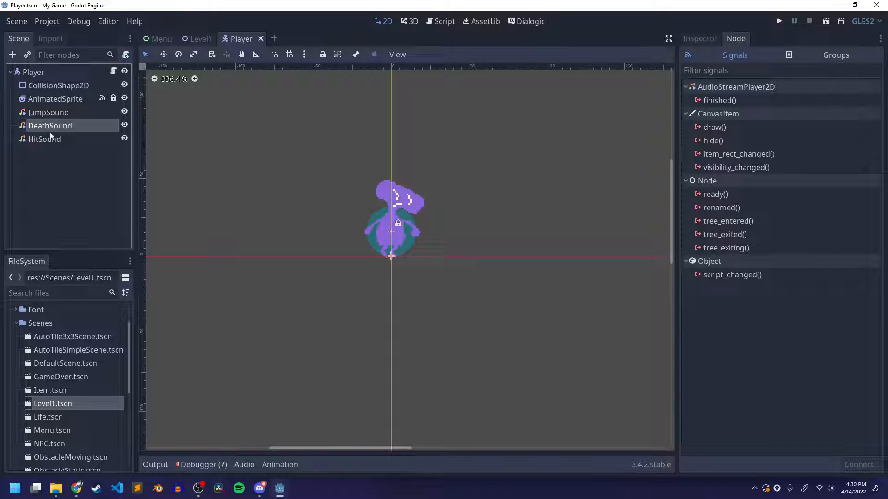
pyautogui.click(442, 22)
pyautogui.write('.play()')
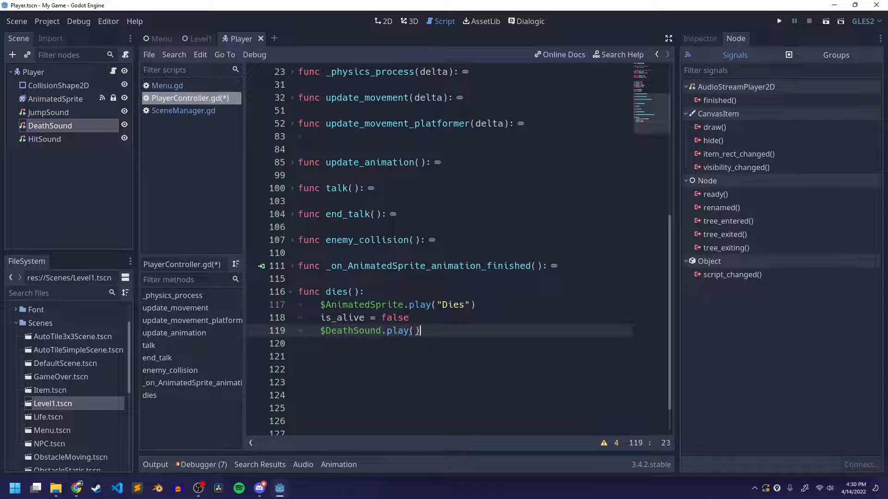
pyautogui.hotkey('ctrl', 's')
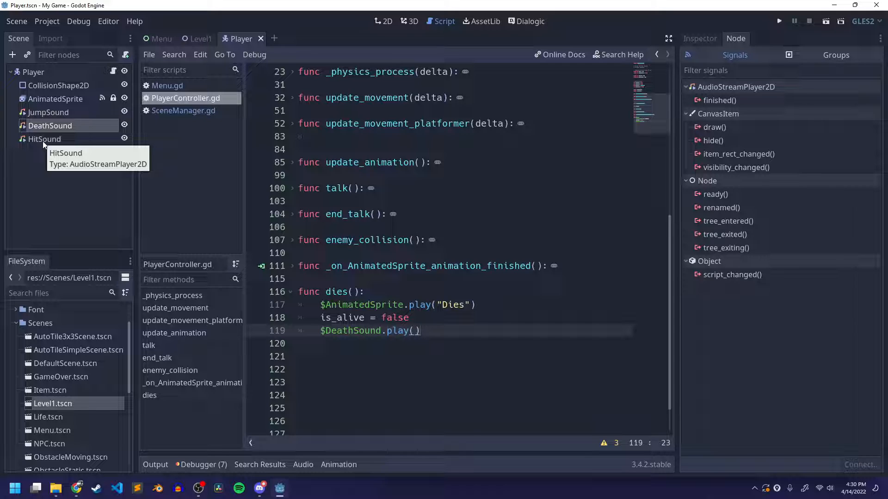
# Unfold the enemy_collision function, add $HitSound.play() below $AnimatedSprite.play('Hit'), and save the script
pyautogui.click(170, 370)
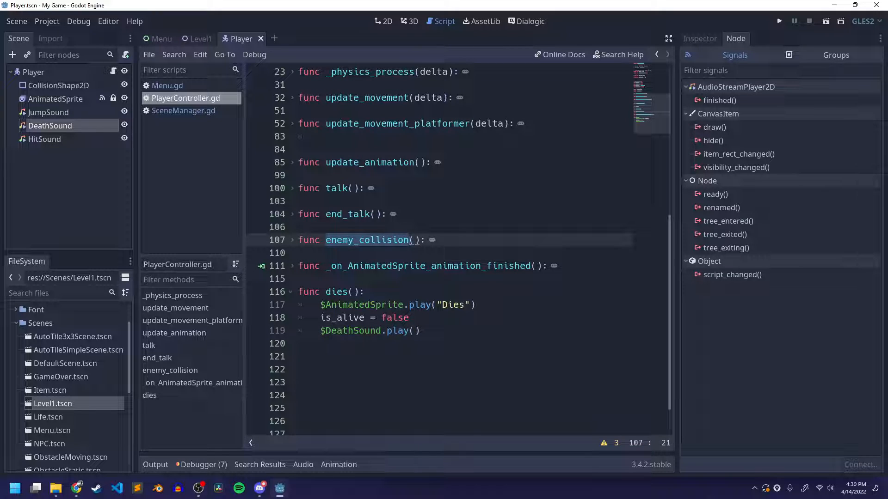
pyautogui.click(292, 244)
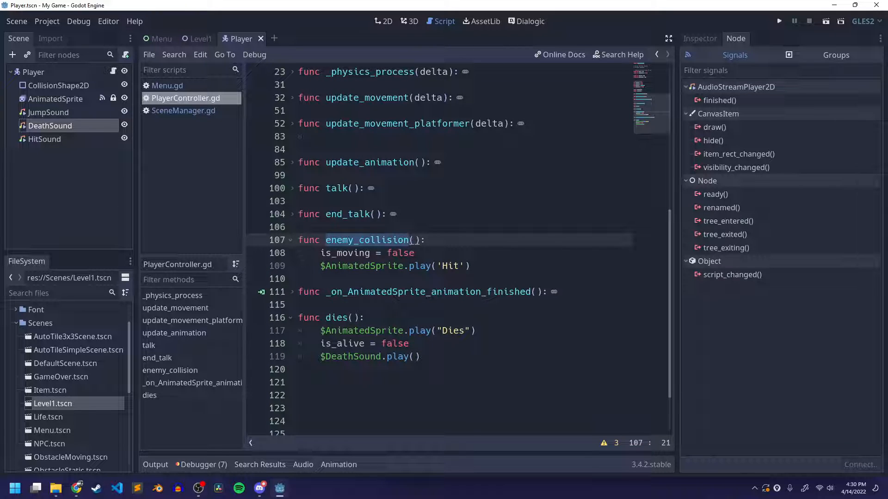
pyautogui.click(541, 270)
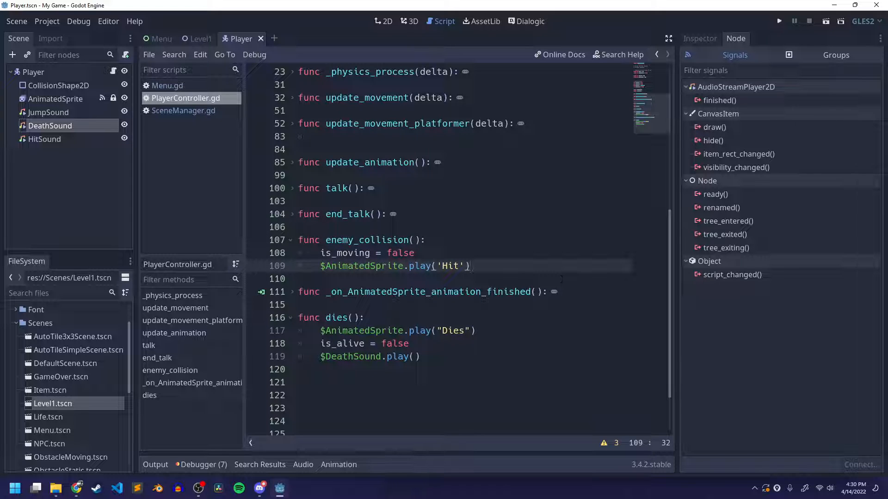
pyautogui.press('Return')
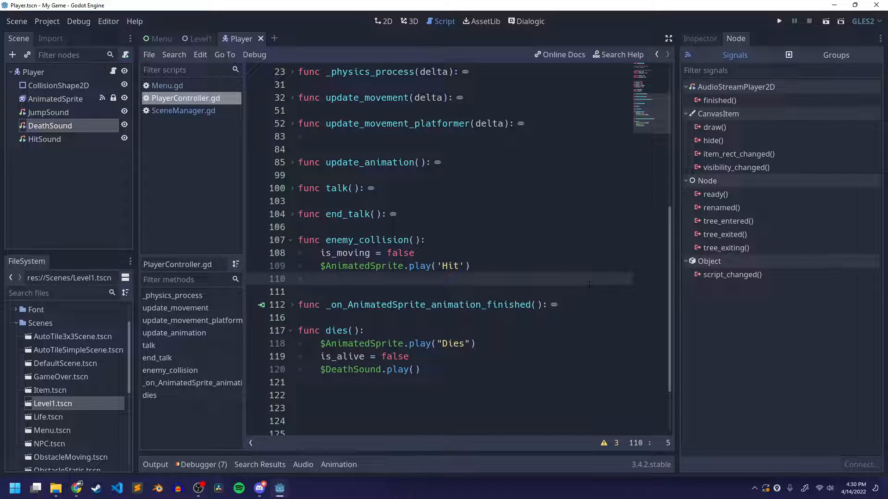
pyautogui.write('$')
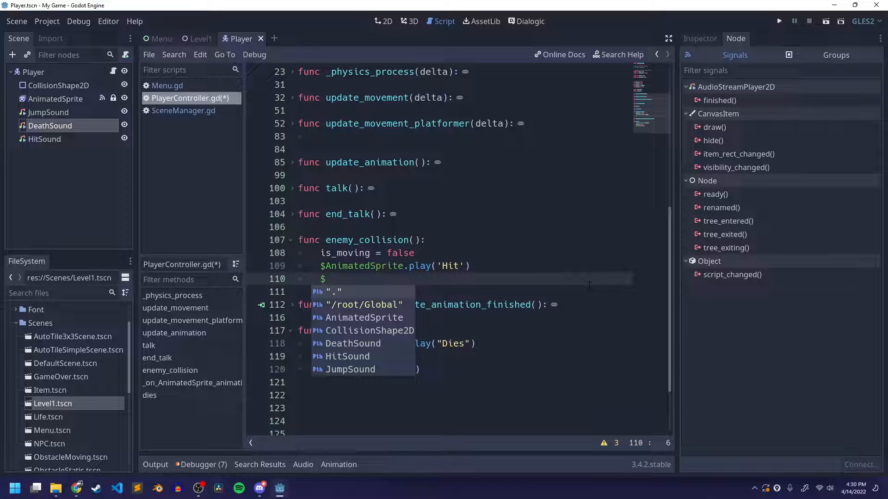
pyautogui.write('Hit')
pyautogui.press('Return')
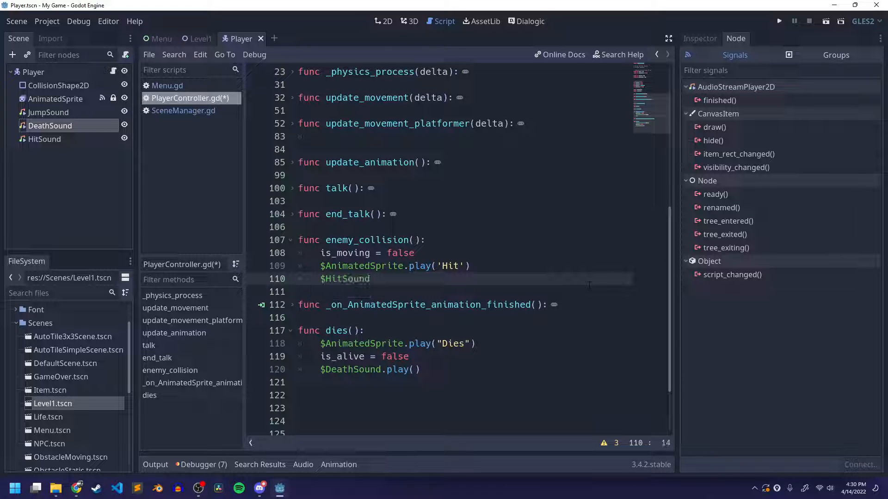
pyautogui.write('.play()')
pyautogui.hotkey('ctrl', 's')
# Examine the contents of the talk and end_talk functions, fold them again, and review the $HitSound.play() line
pyautogui.click(292, 189)
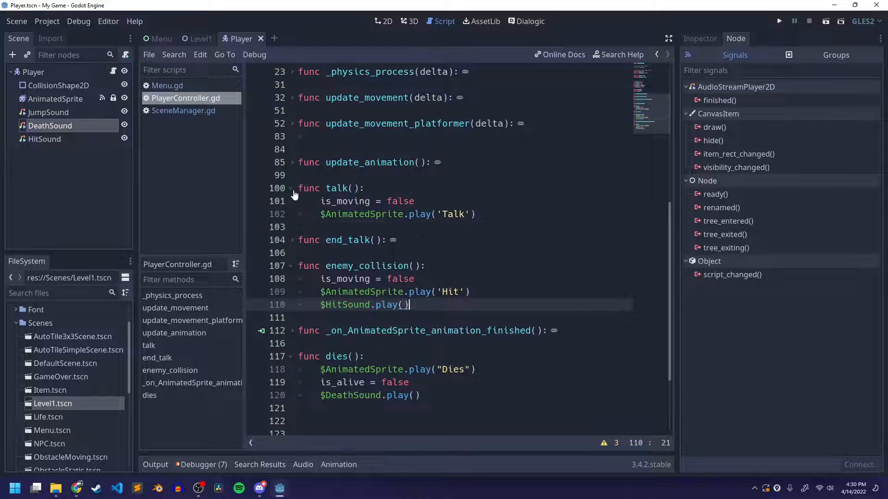
pyautogui.click(291, 189)
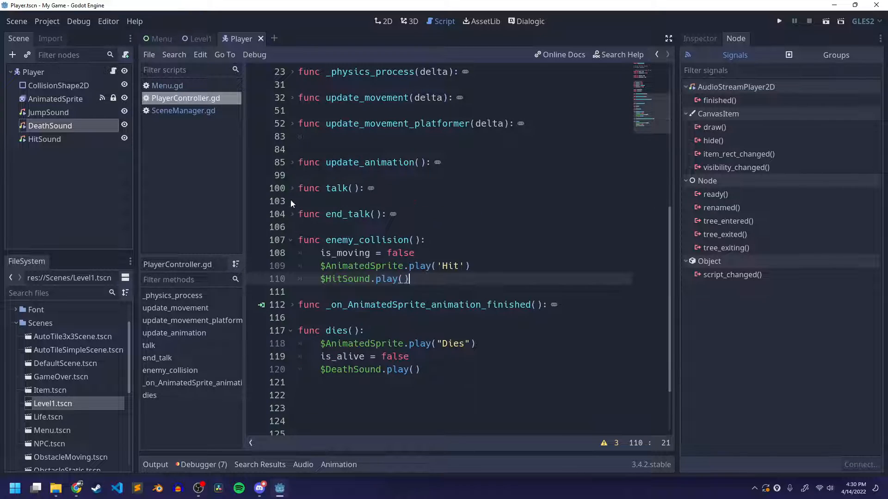
pyautogui.click(291, 214)
pyautogui.click(290, 214)
pyautogui.scroll(2, 439, 250)
pyautogui.scroll(-2, 439, 249)
pyautogui.moveTo(323, 279); pyautogui.dragTo(409, 279)
pyautogui.click(412, 280)
# Load player_jump.wav from the Audio folder as the JumpSound node's stream and save the Player scene
pyautogui.click(377, 22)
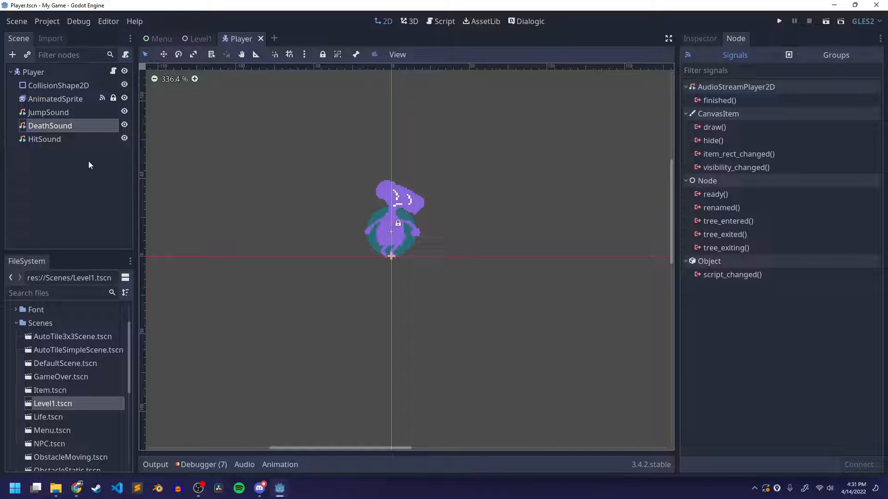
pyautogui.click(62, 114)
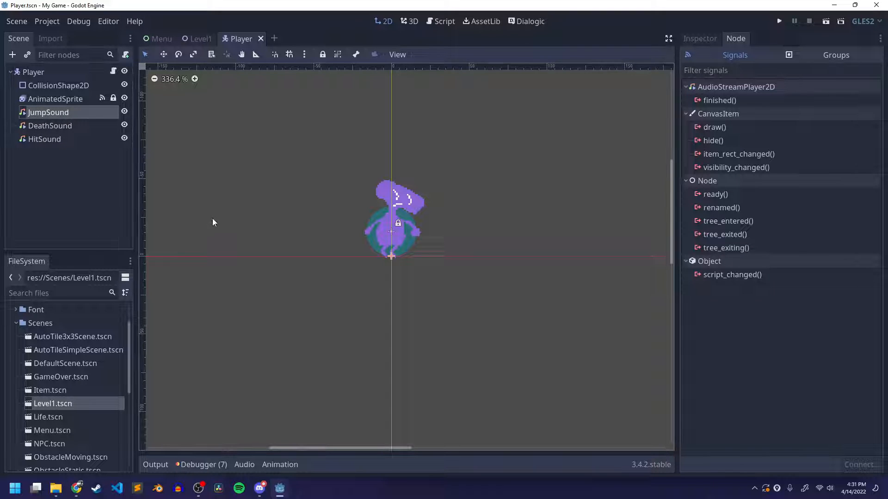
pyautogui.click(700, 42)
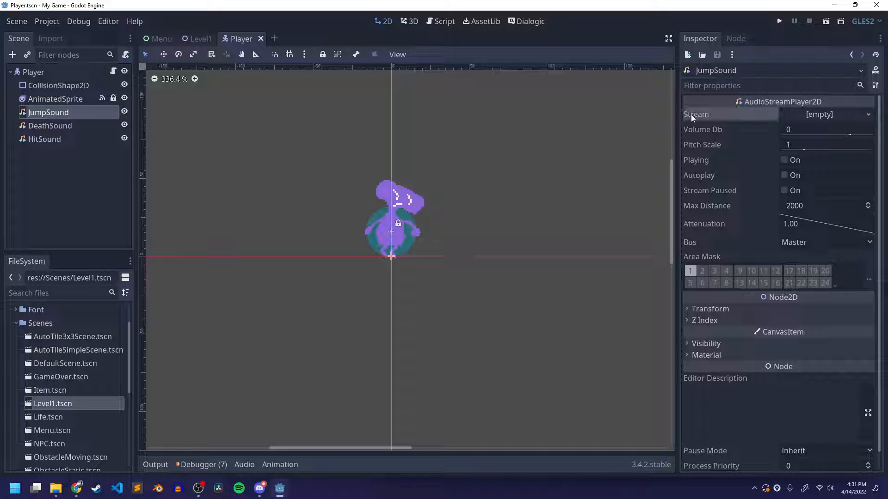
pyautogui.click(819, 115)
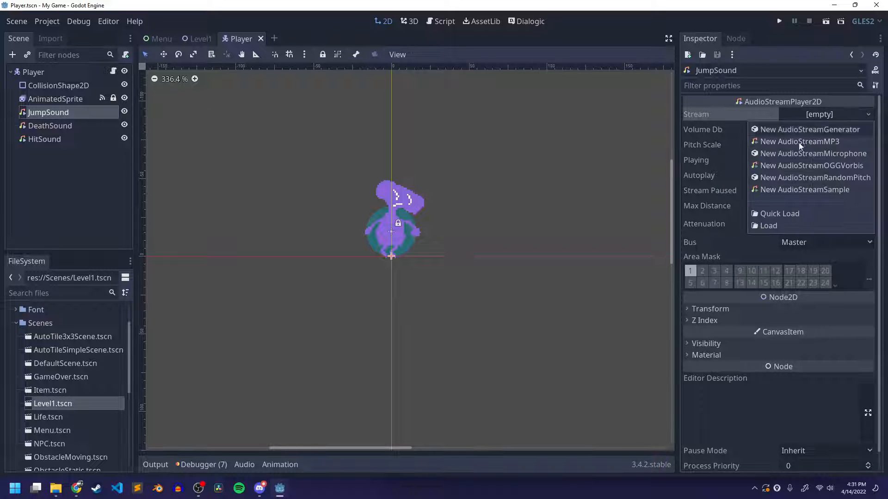
pyautogui.click(775, 227)
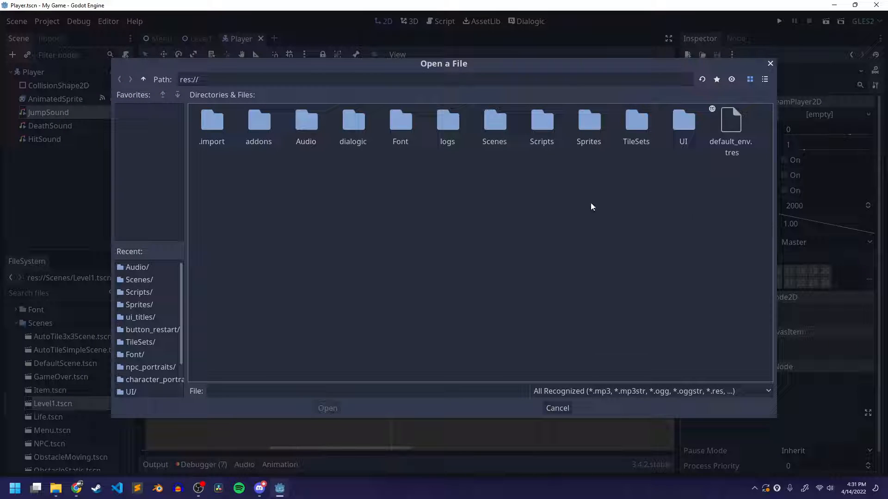
pyautogui.doubleClick(304, 124)
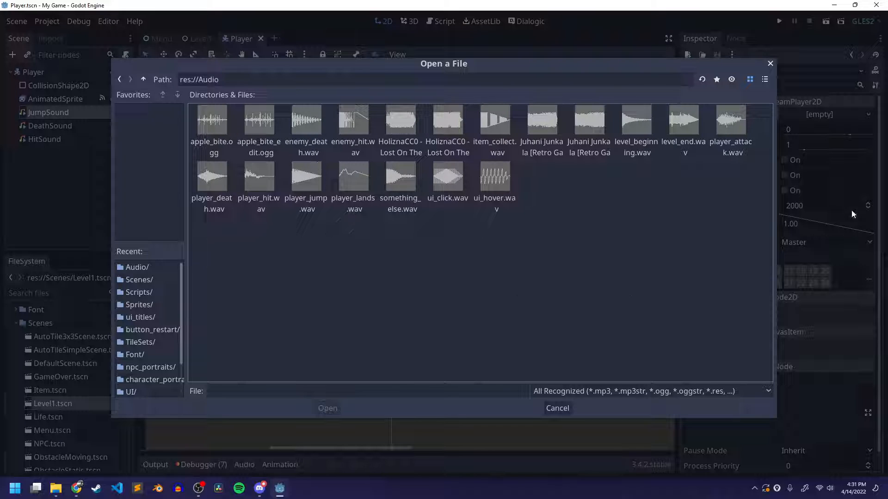
pyautogui.click(766, 79)
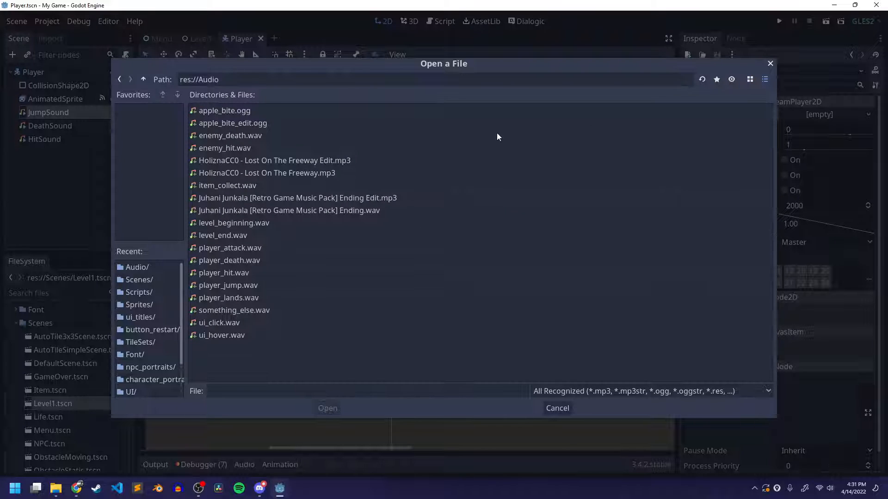
pyautogui.click(251, 285)
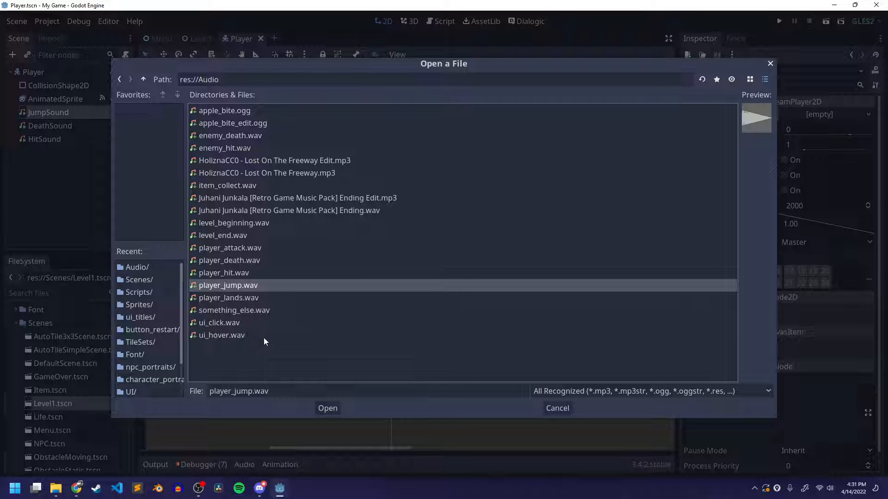
pyautogui.click(331, 409)
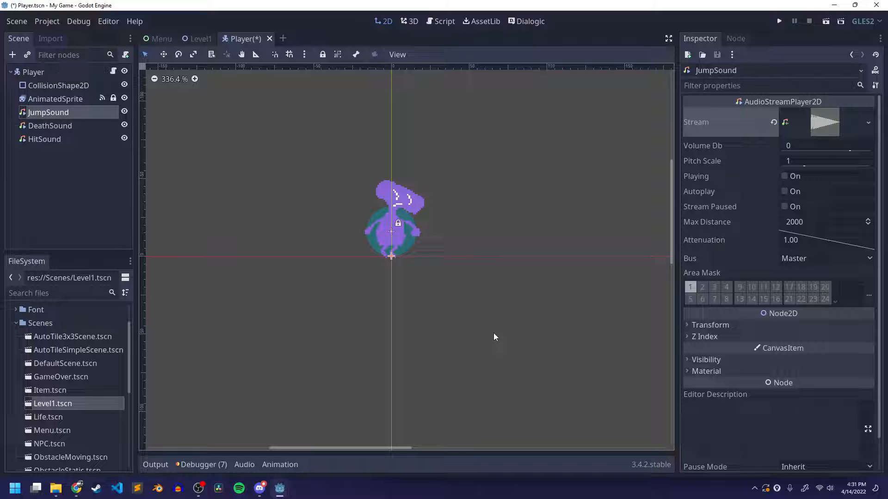
pyautogui.hotkey('ctrl', 's')
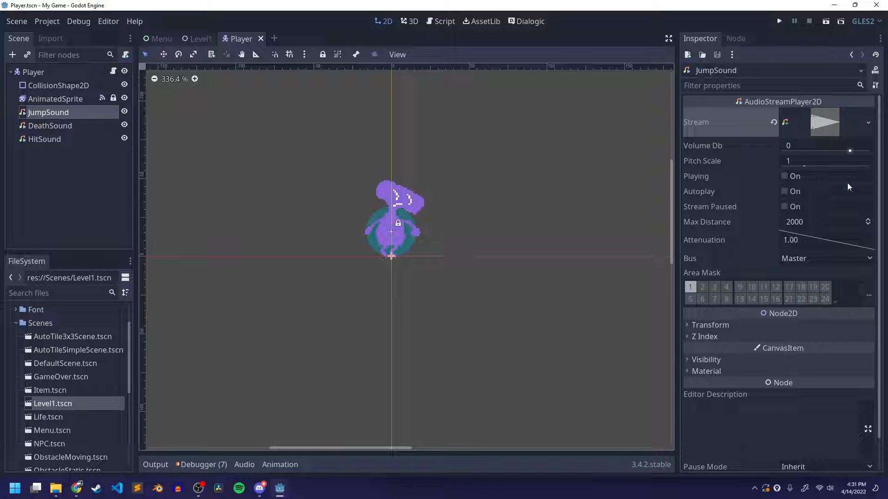
# Load player_death.wav from the Audio folder as the DeathSound node's stream
pyautogui.click(77, 126)
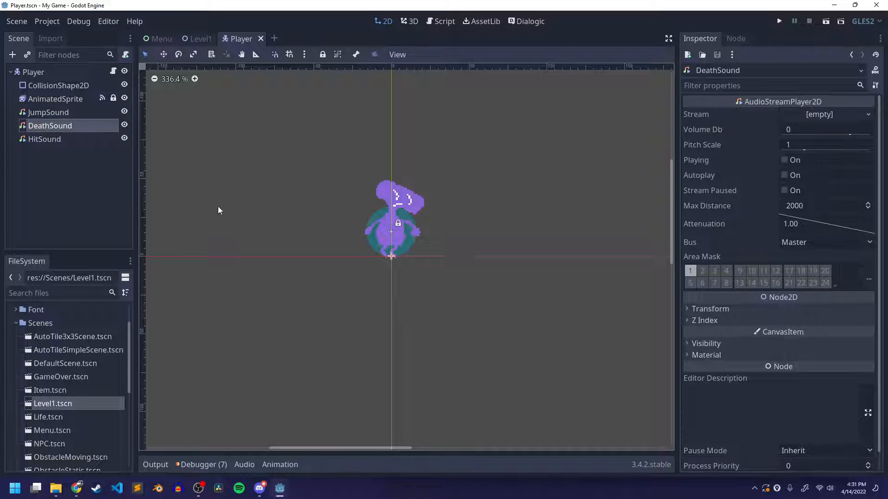
pyautogui.click(812, 114)
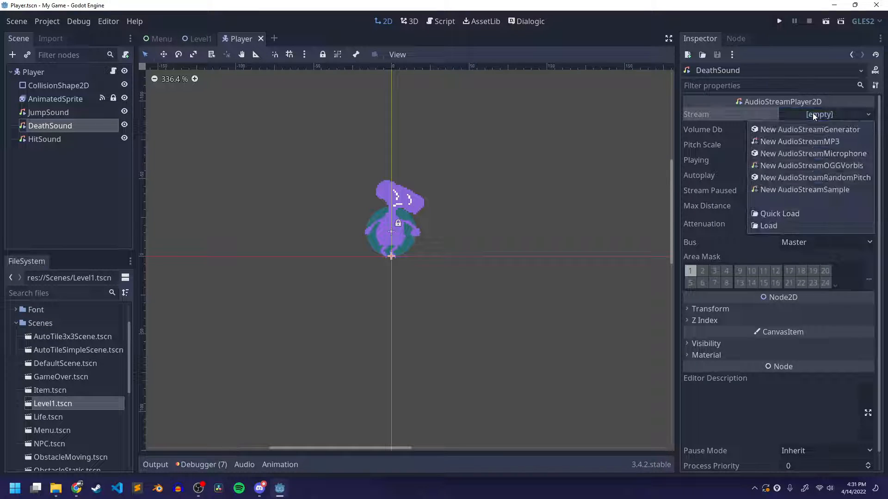
pyautogui.click(778, 225)
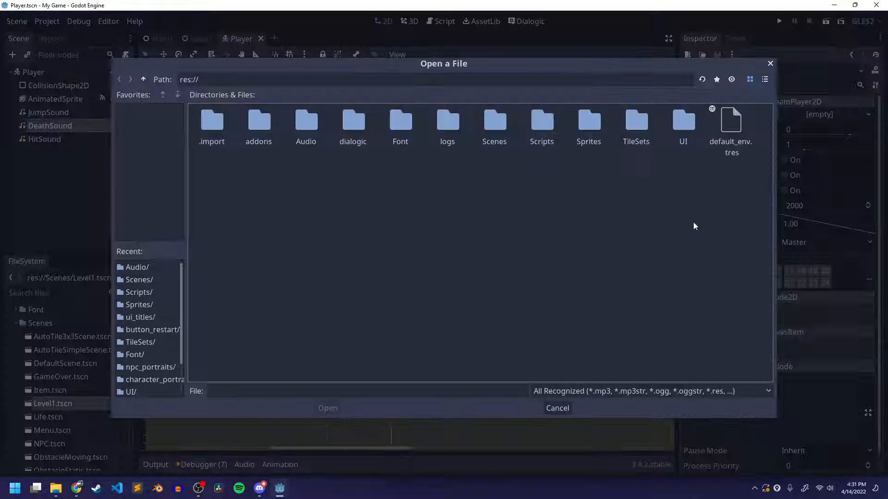
pyautogui.doubleClick(305, 125)
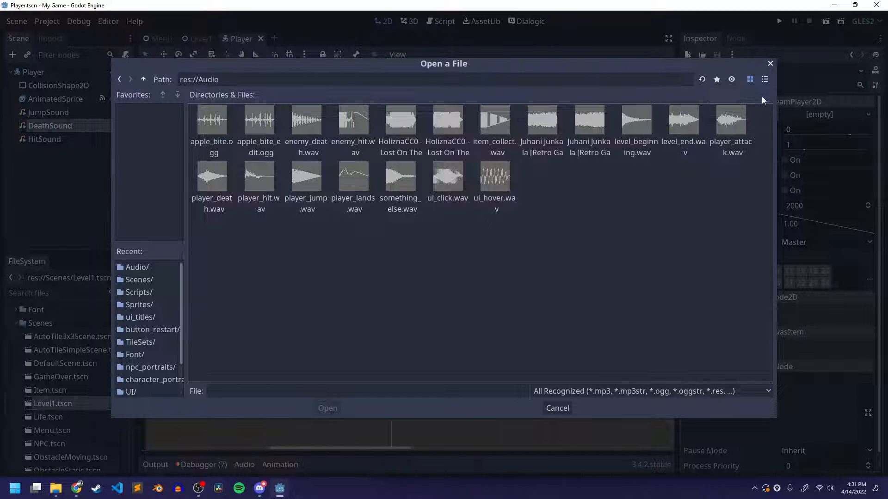
pyautogui.click(765, 80)
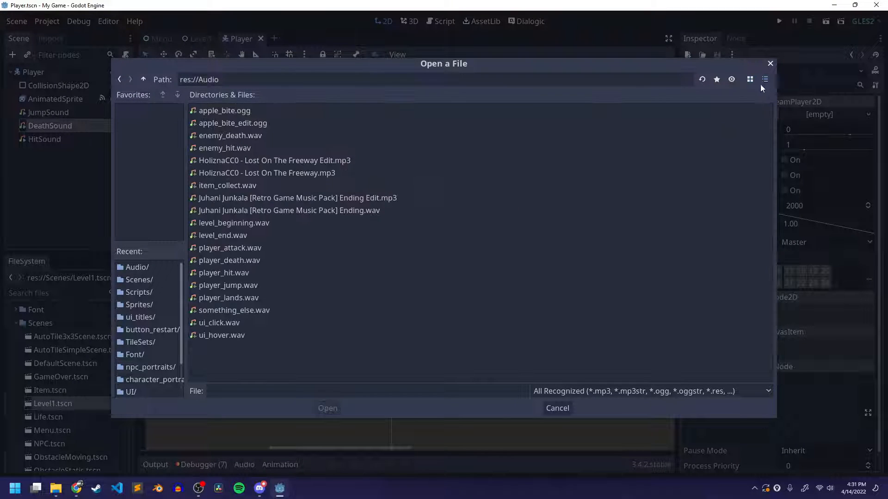
pyautogui.click(224, 260)
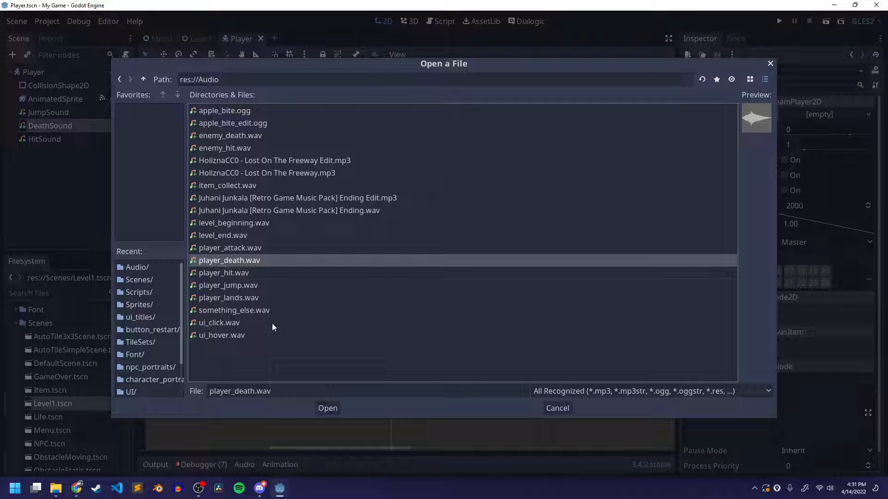
pyautogui.click(334, 411)
# Load player_hit.wav from the Audio folder as the HitSound node's stream and save the Player scene
pyautogui.click(53, 137)
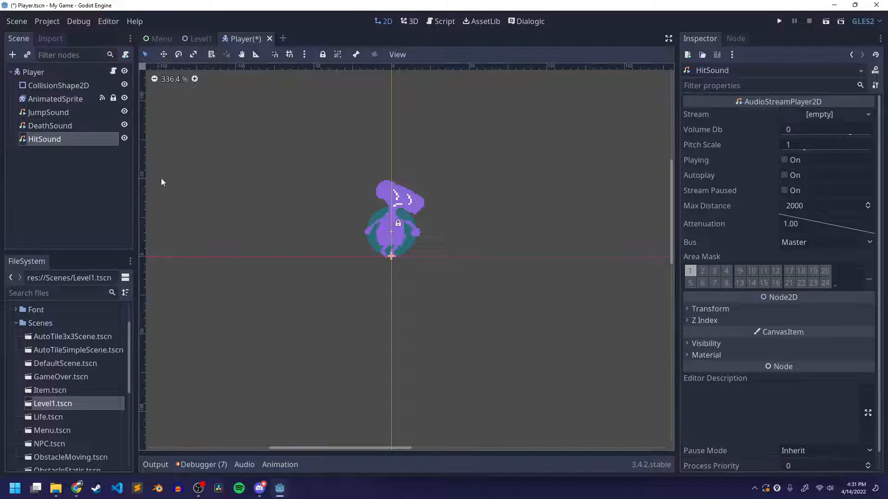
pyautogui.click(823, 116)
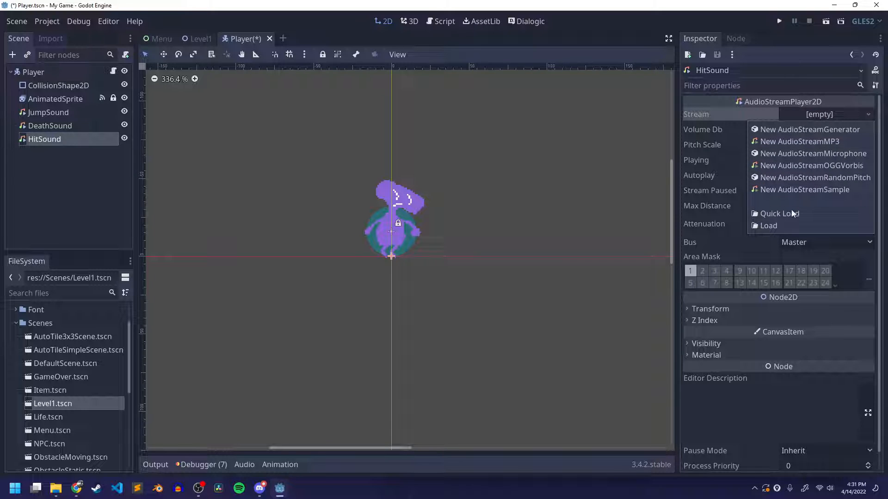
pyautogui.click(769, 225)
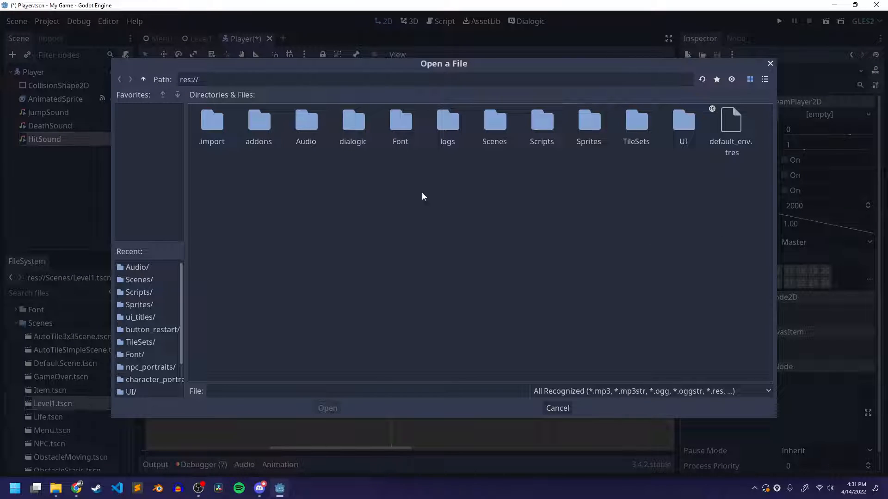
pyautogui.doubleClick(305, 123)
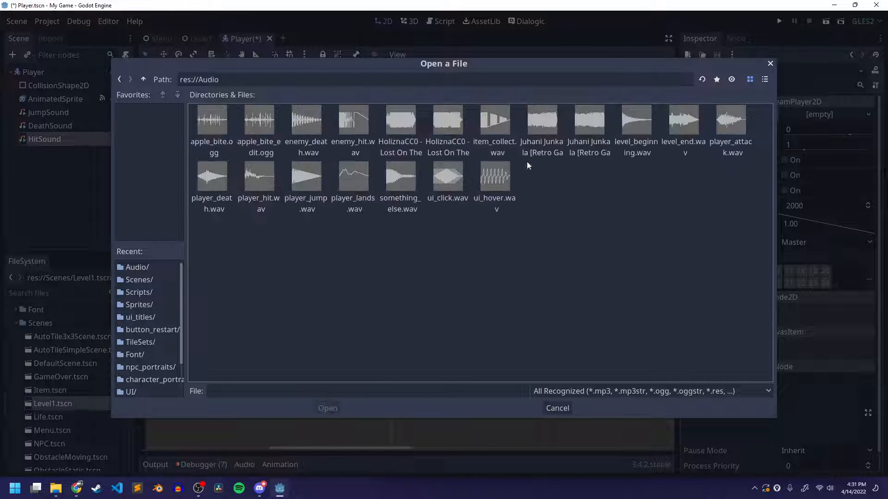
pyautogui.click(765, 79)
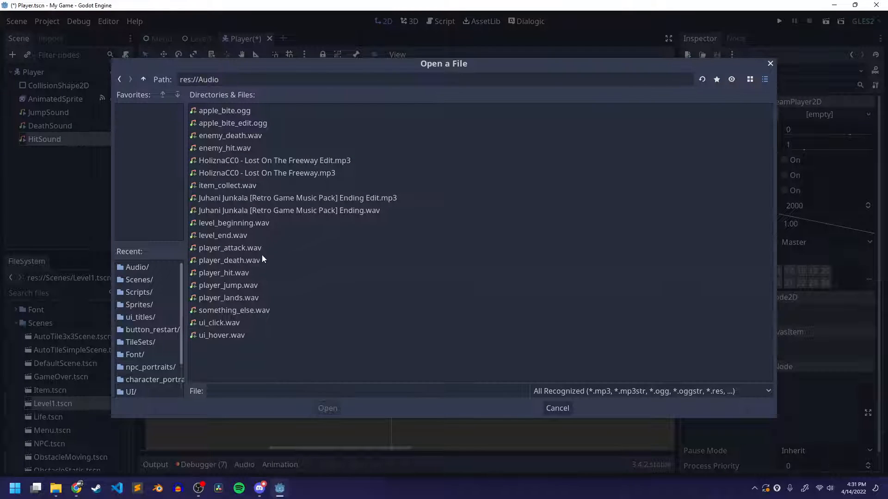
pyautogui.click(224, 272)
pyautogui.click(327, 409)
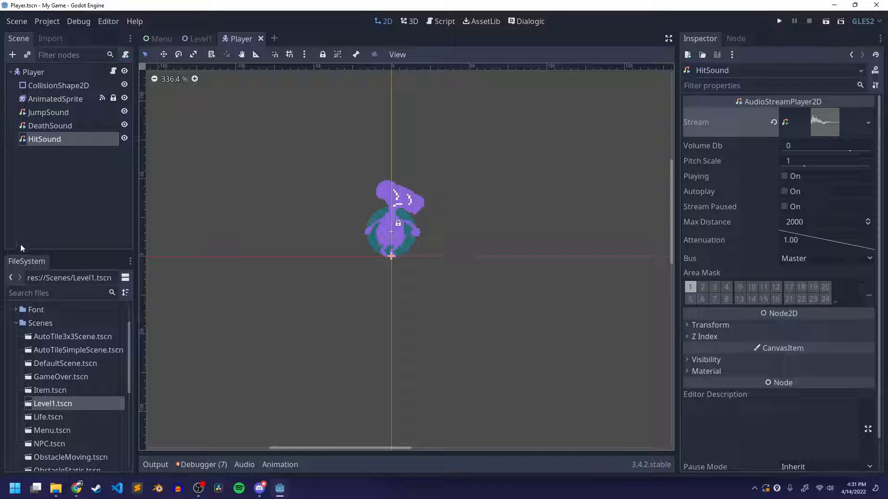
# Duplicate the JumpSound node and rename the copy LandSound
pyautogui.click(70, 166)
pyautogui.click(59, 117)
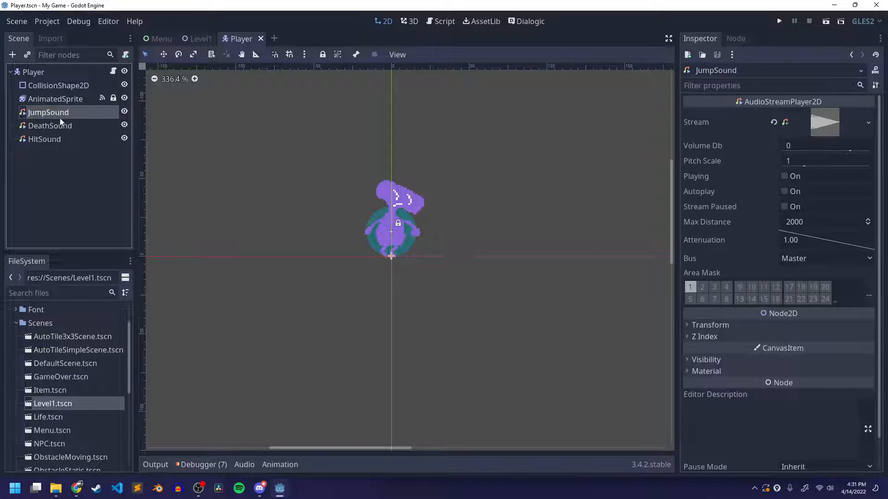
pyautogui.hotkey('ctrl', 'd')
pyautogui.doubleClick(51, 126)
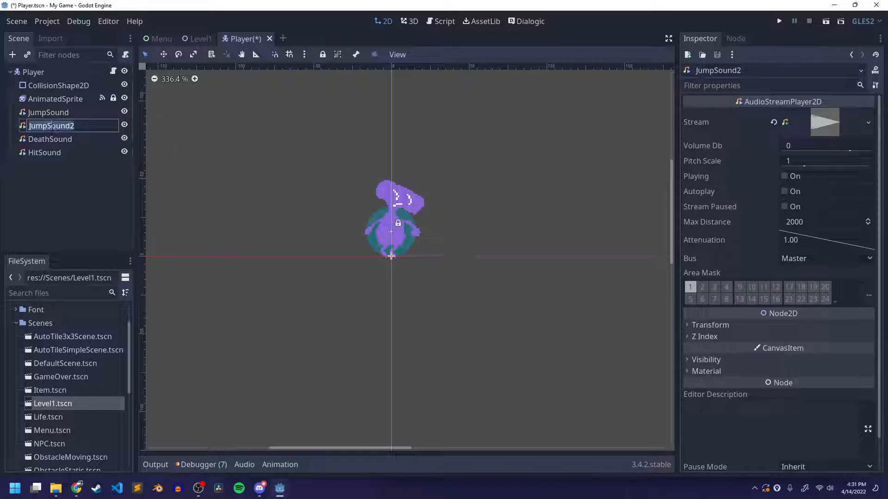
pyautogui.write('LandSound')
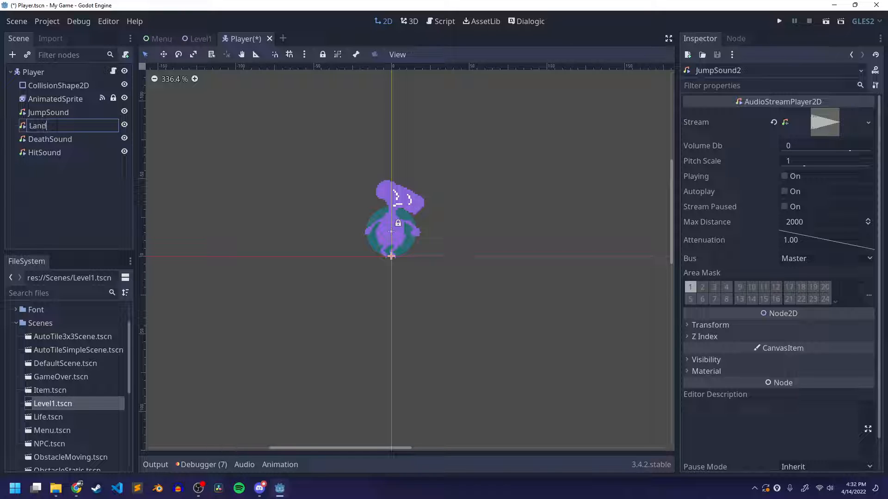
pyautogui.press('Return')
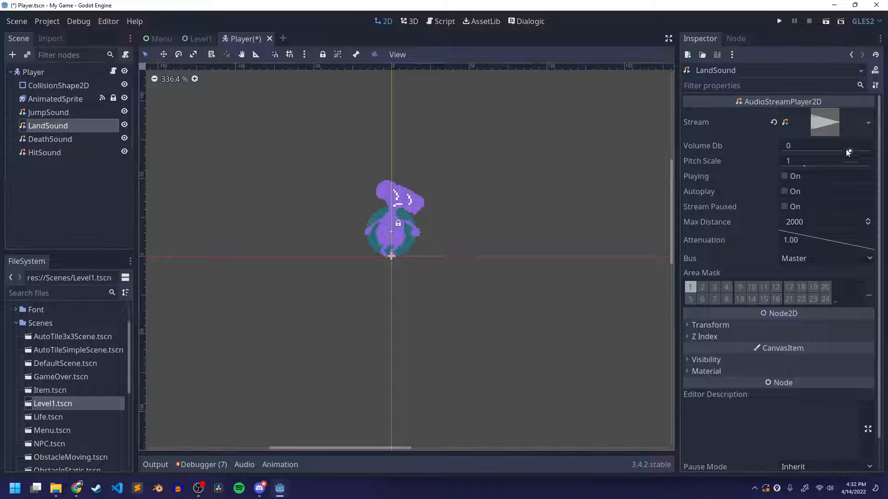
# Replace the LandSound node's stream with player_lands.wav from the Audio folder and save the Player scene
pyautogui.click(773, 123)
pyautogui.hotkey('ctrl', 's')
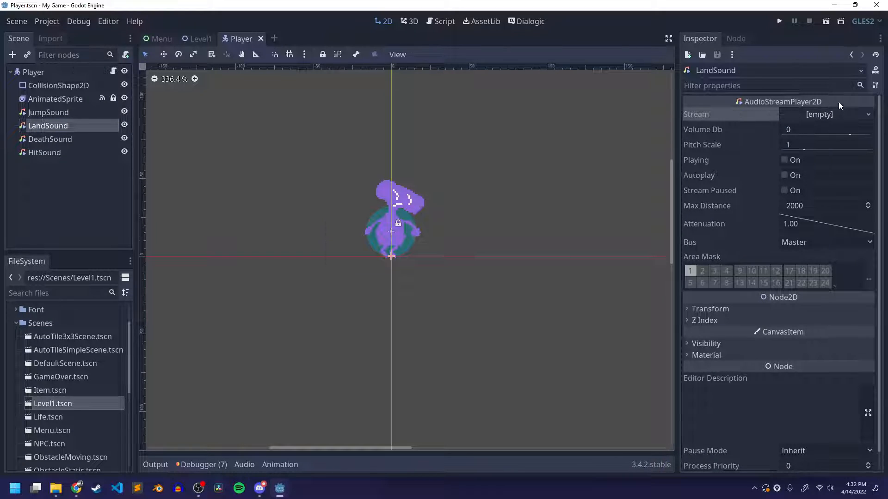
pyautogui.click(825, 114)
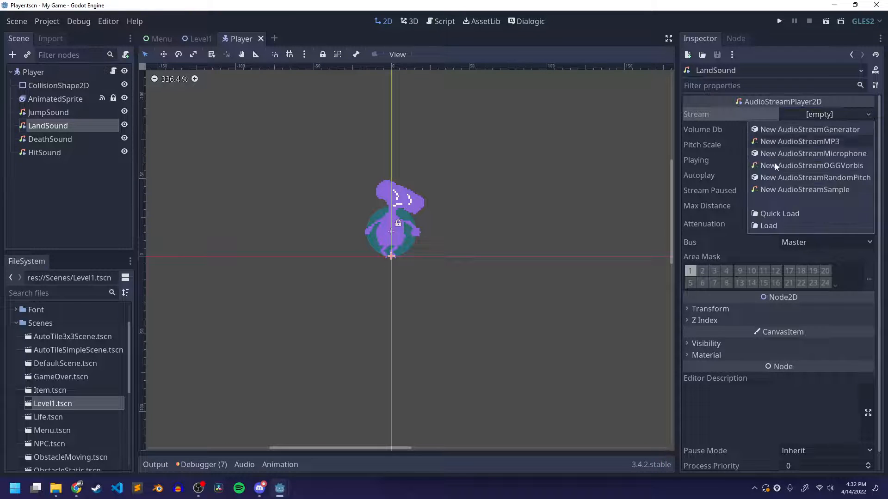
pyautogui.click(774, 226)
pyautogui.doubleClick(302, 132)
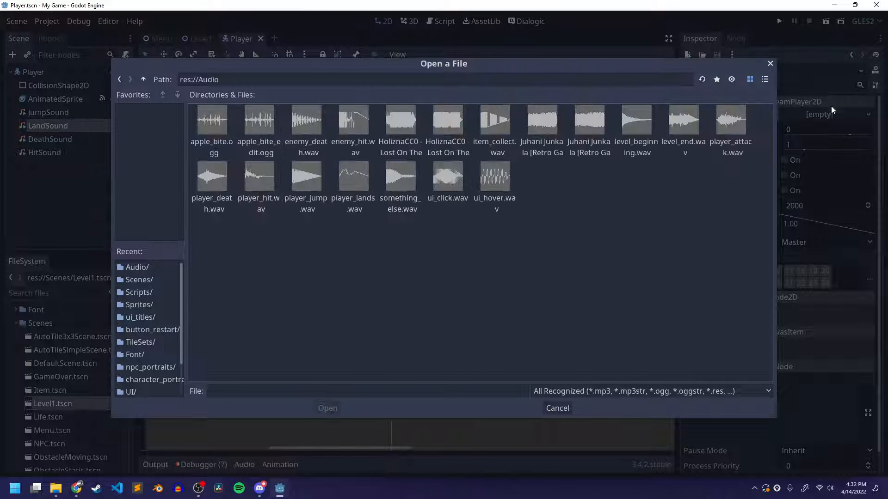
pyautogui.click(765, 79)
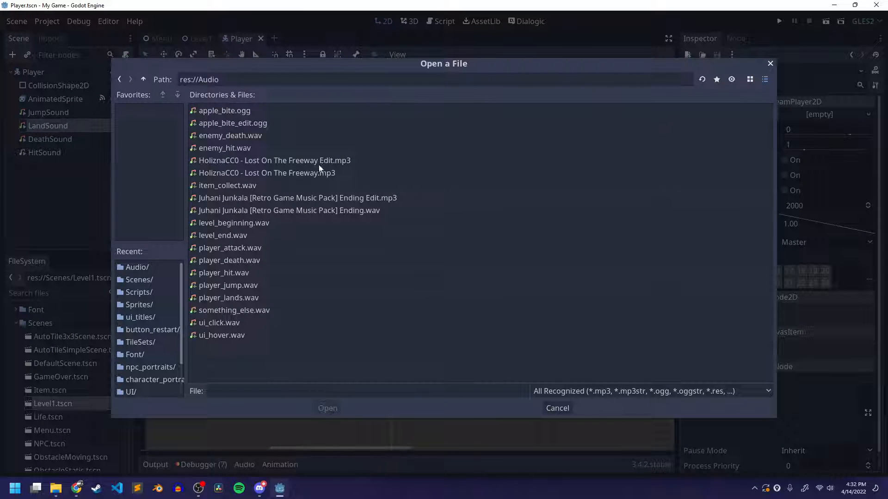
pyautogui.click(232, 298)
pyautogui.click(336, 409)
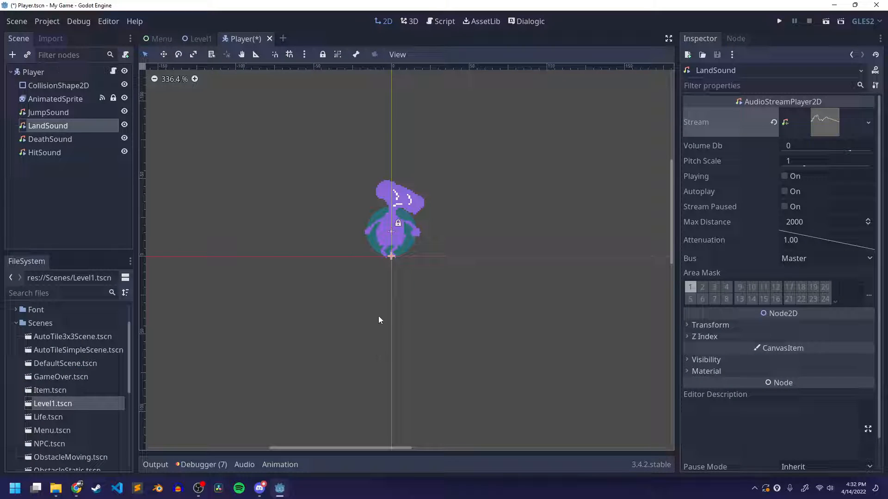
pyautogui.hotkey('ctrl', 's')
# Return to the PlayerController.gd script and unfold the update_movement_platformer function to reach its jump code
pyautogui.click(444, 23)
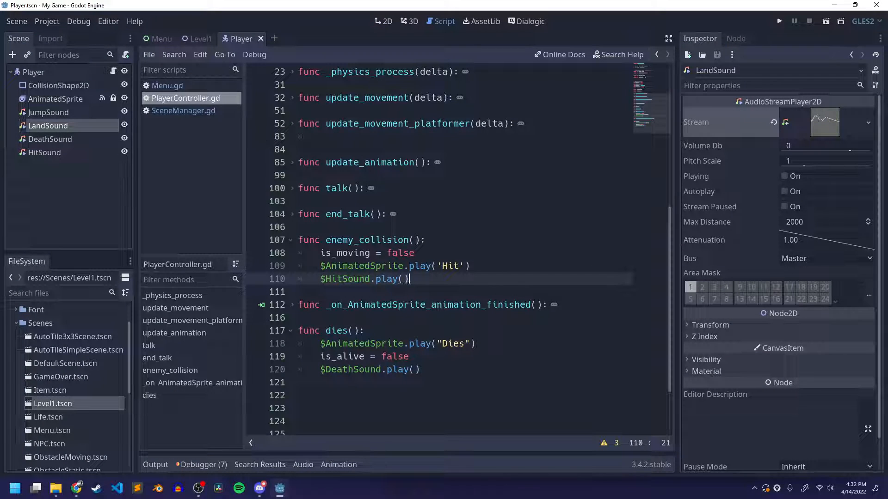
pyautogui.scroll(4, 369, 215)
pyautogui.scroll(-3, 369, 215)
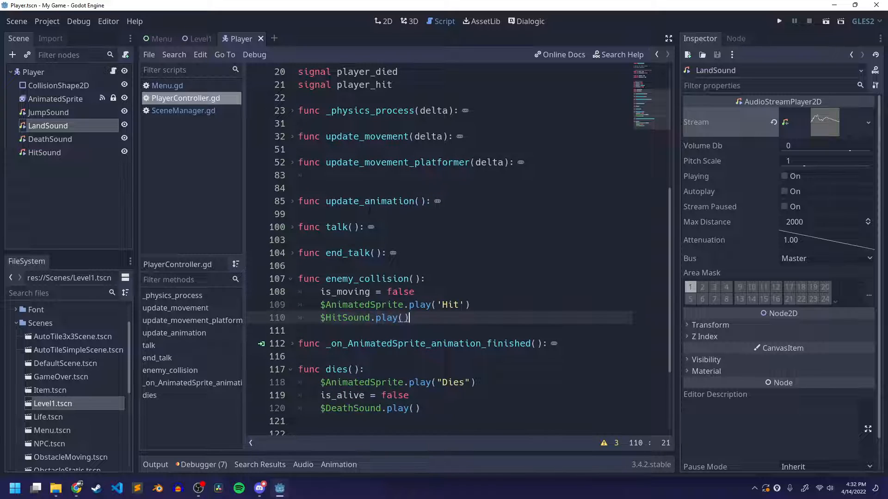
pyautogui.click(291, 163)
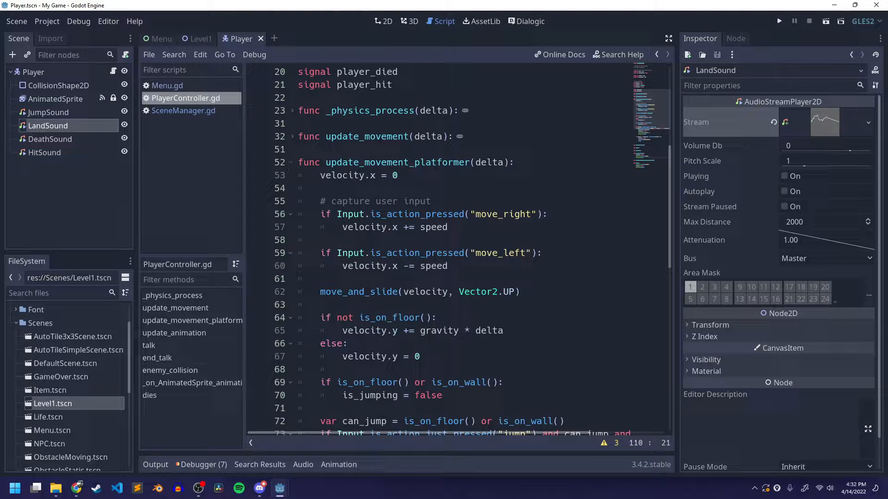
pyautogui.scroll(-3, 351, 185)
pyautogui.scroll(-2, 411, 202)
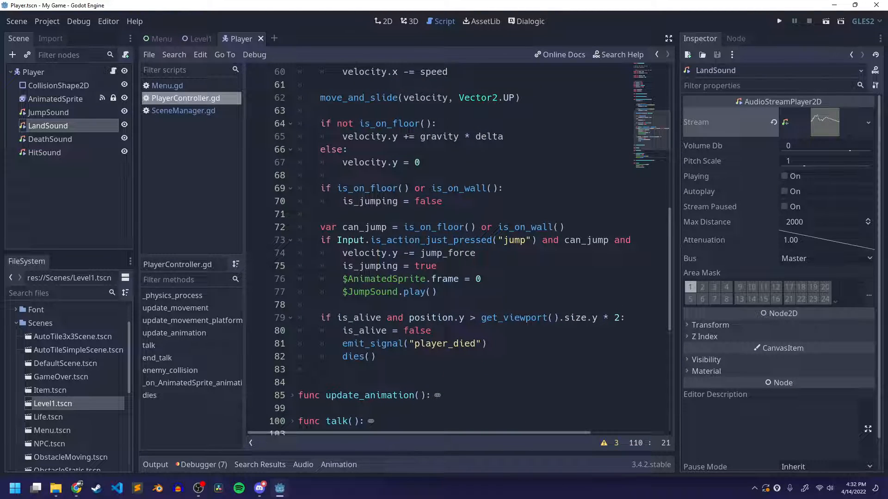
# Examine the is_on_floor() or is_on_wall() condition that resets is_jumping in update_movement_platformer
pyautogui.moveTo(320, 189); pyautogui.dragTo(449, 203)
pyautogui.click(449, 202)
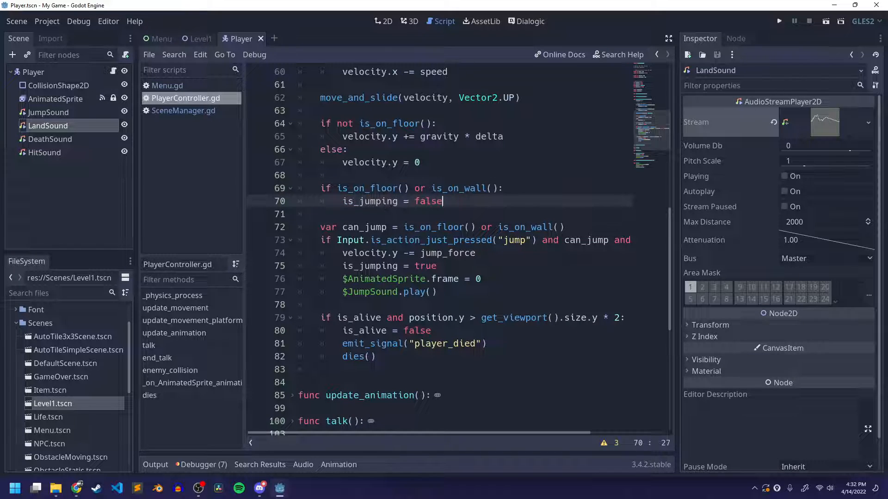
pyautogui.click(465, 188)
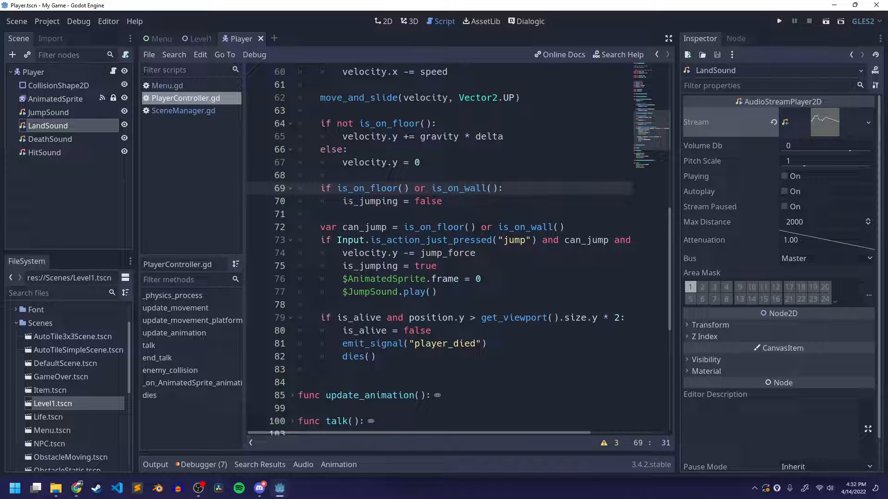
pyautogui.click(464, 203)
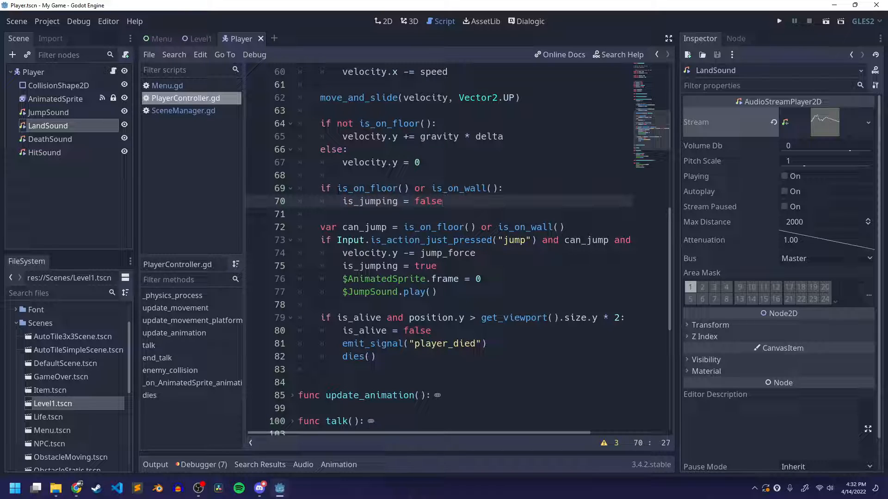
pyautogui.click(370, 188)
pyautogui.doubleClick(456, 187)
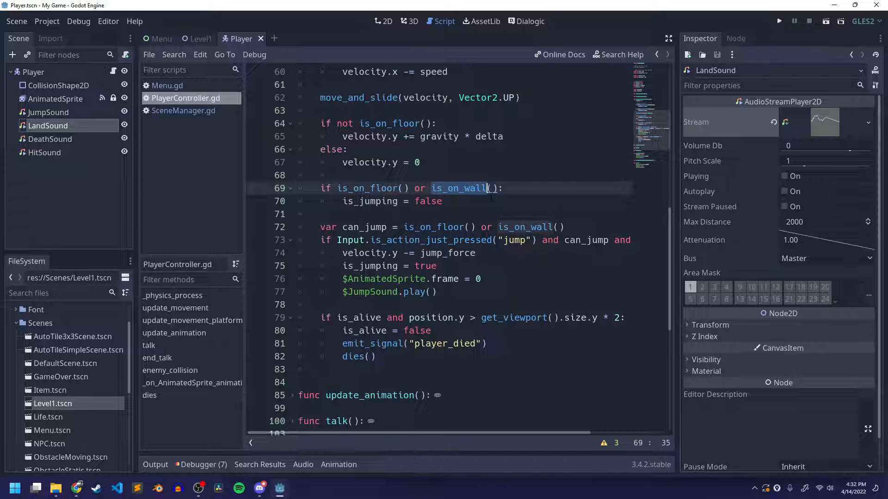
pyautogui.press('Right')
pyautogui.press('Right')
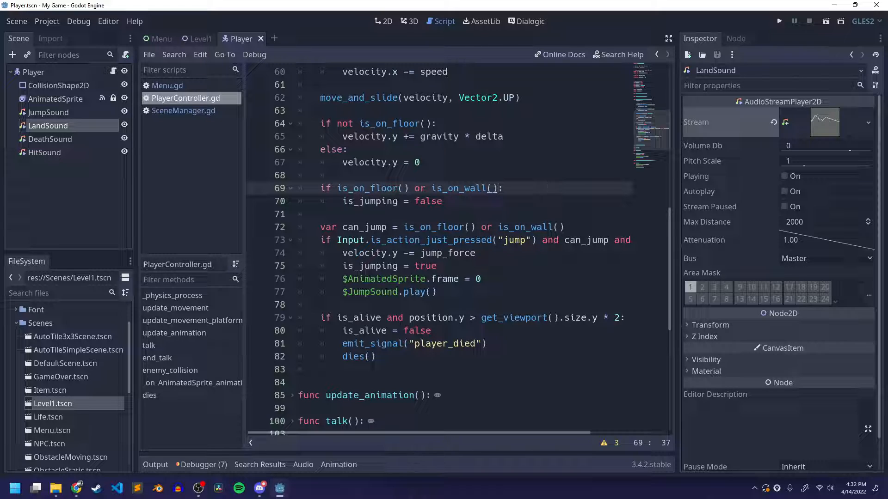
pyautogui.moveTo(337, 189); pyautogui.dragTo(496, 188)
pyautogui.press('Down')
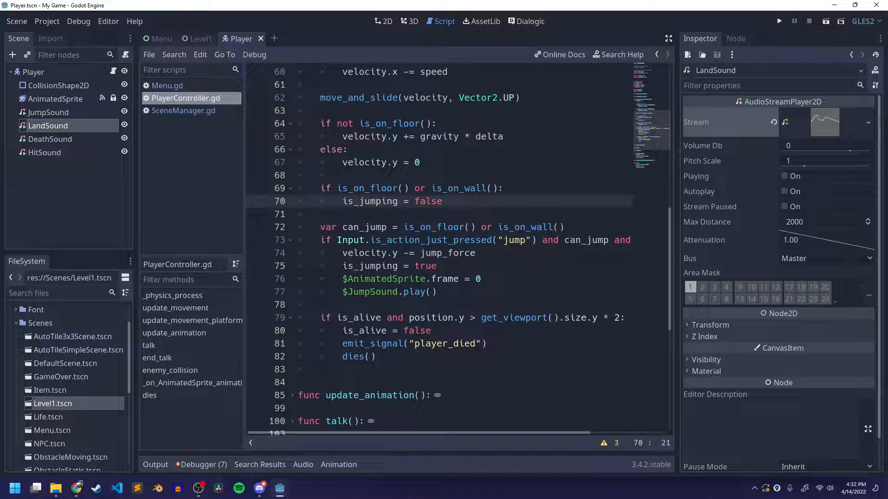
# Add an if is_jumping: line directly above the is_on_floor() or is_on_wall() check in update_movement_platformer
pyautogui.press('Up')
pyautogui.press('Up')
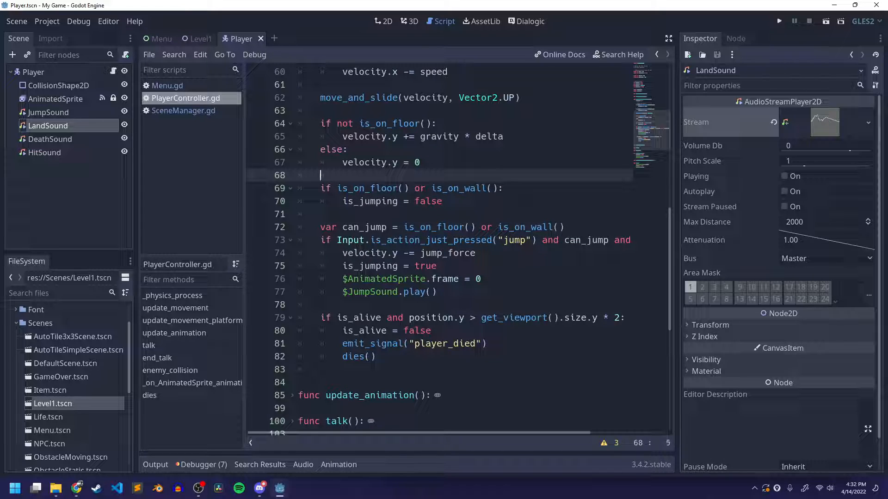
pyautogui.press('Return')
pyautogui.write('if ')
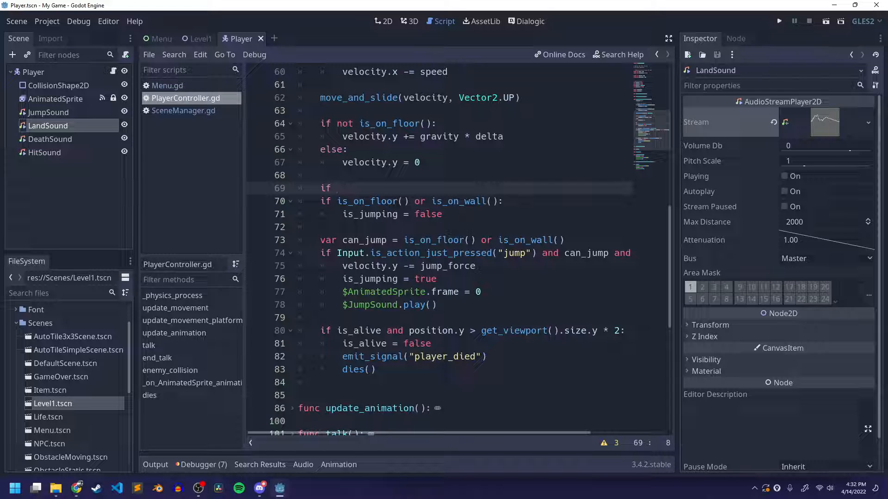
pyautogui.write('is_ju')
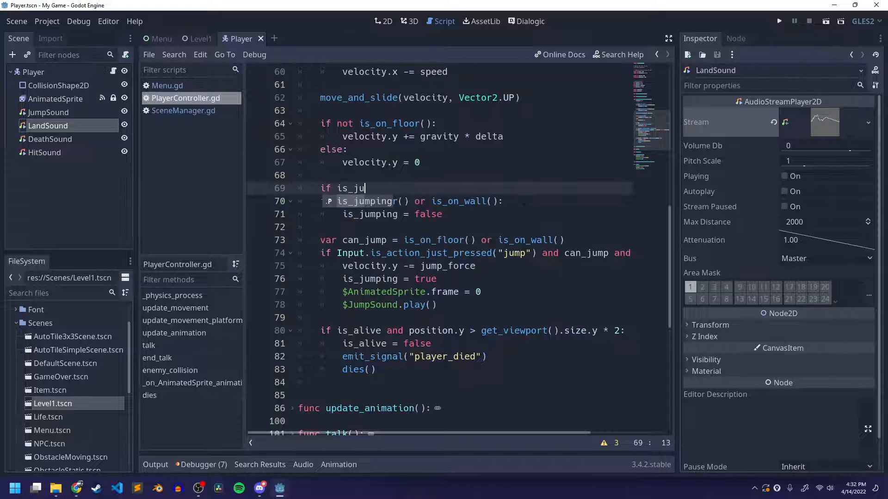
pyautogui.write('mping:')
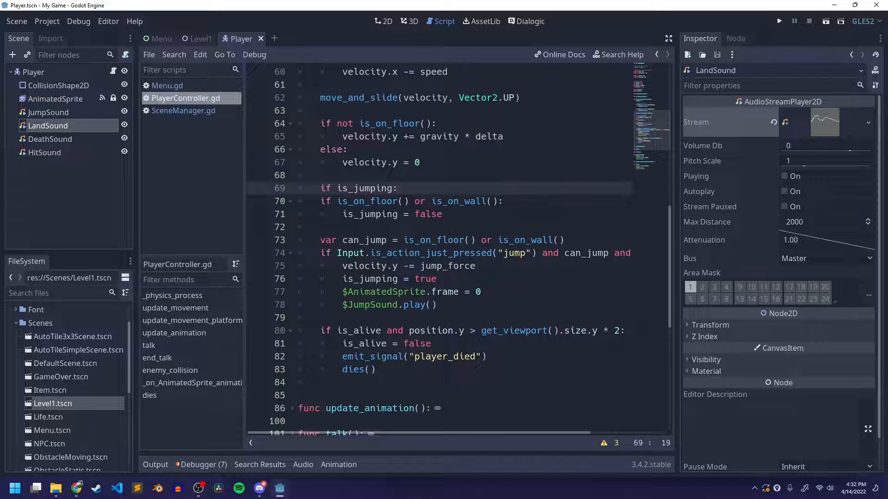
# Indent the floor-or-wall check and its is_jumping = false line one level under if is_jumping:, and save the script
pyautogui.click(312, 202)
pyautogui.press('Tab')
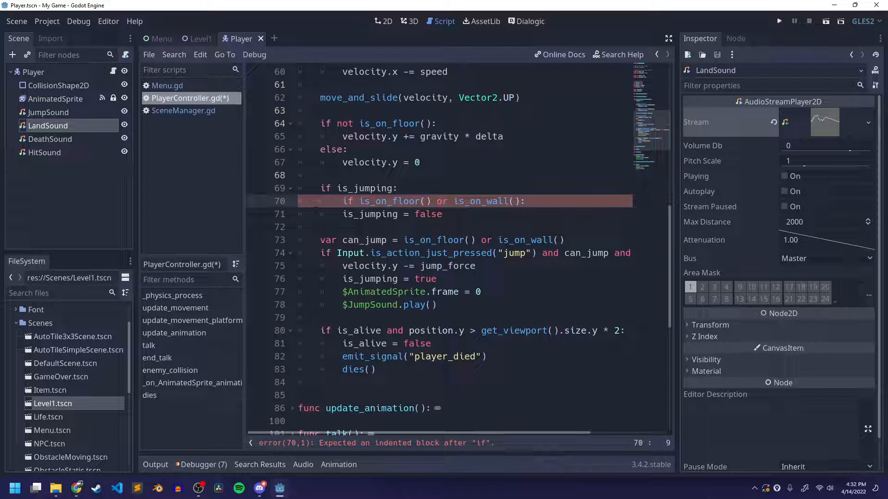
pyautogui.click(336, 214)
pyautogui.press('Tab')
pyautogui.hotkey('ctrl', 's')
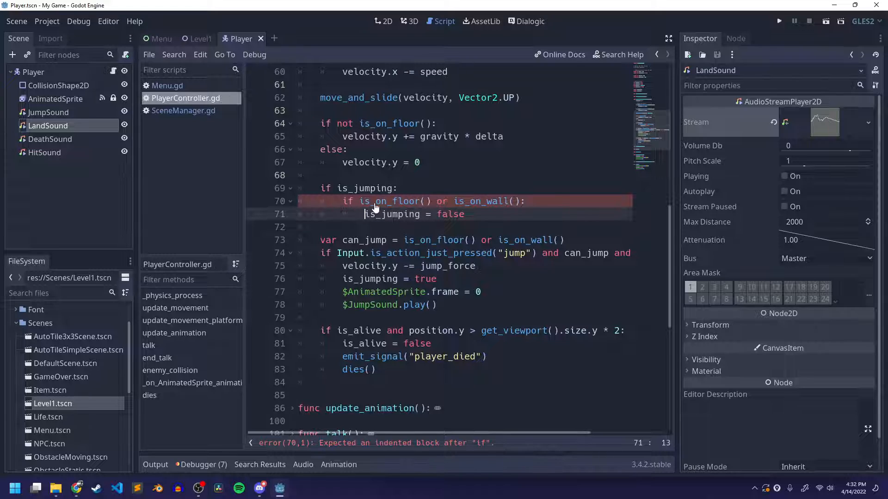
pyautogui.doubleClick(350, 184)
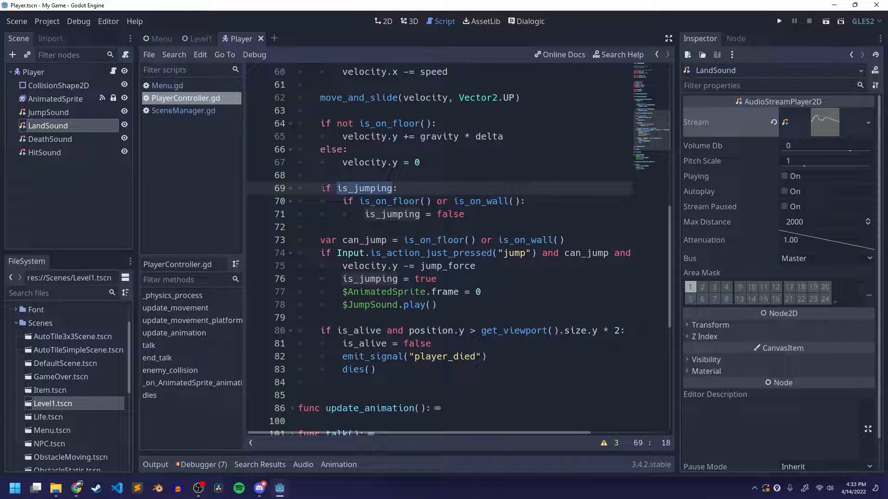
pyautogui.moveTo(322, 189); pyautogui.dragTo(394, 189)
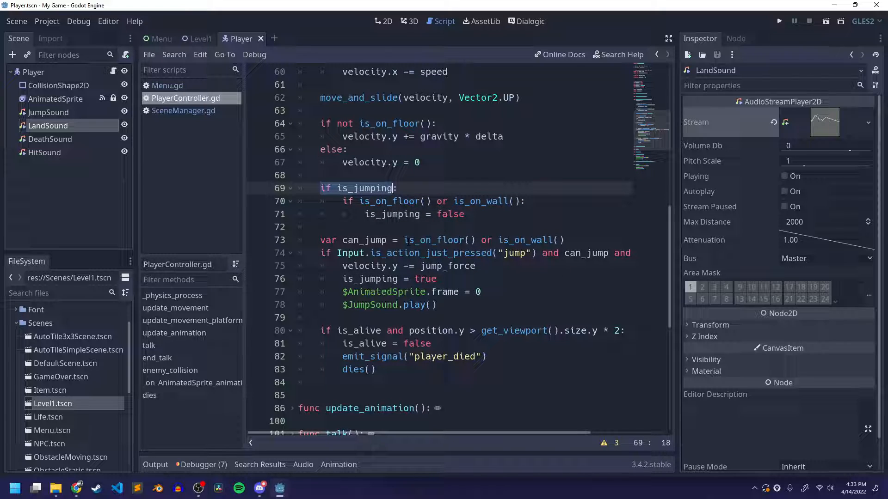
pyautogui.doubleClick(390, 202)
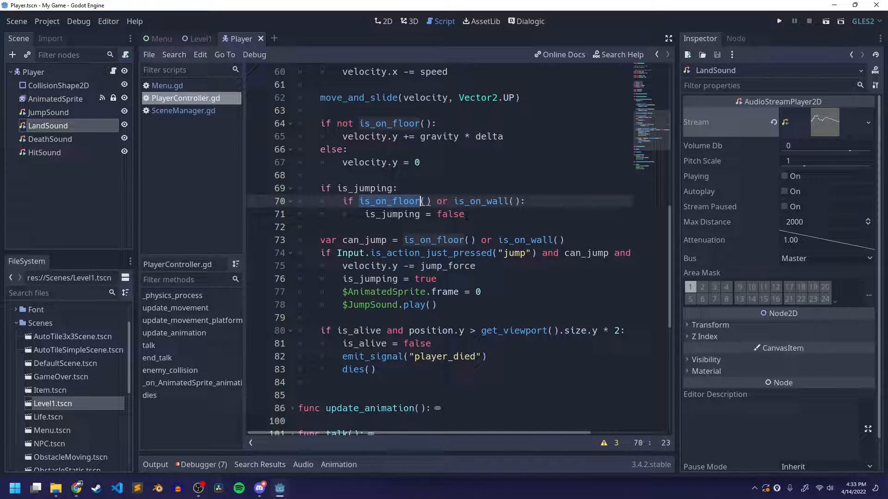
pyautogui.doubleClick(488, 201)
pyautogui.moveTo(406, 213); pyautogui.dragTo(462, 214)
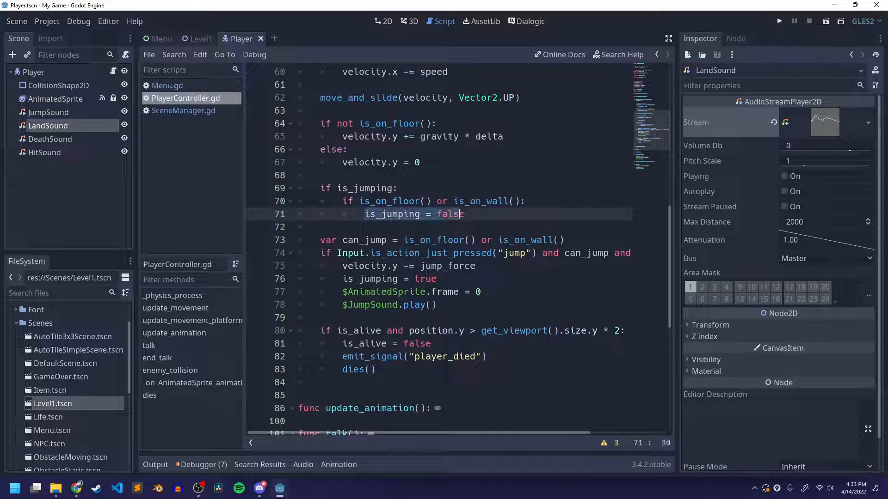
# Add $LandSound.play() on a new line below is_jumping = false inside the floor-or-wall check
pyautogui.click(442, 214)
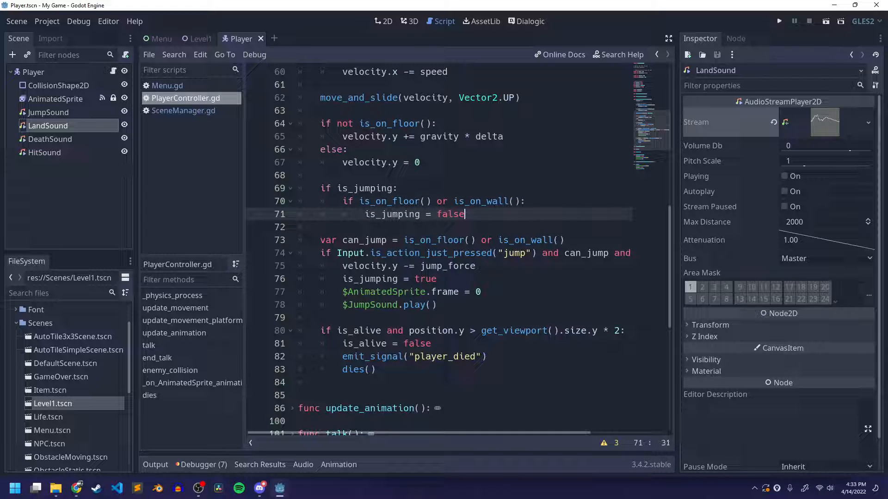
pyautogui.press('Return')
pyautogui.write('$')
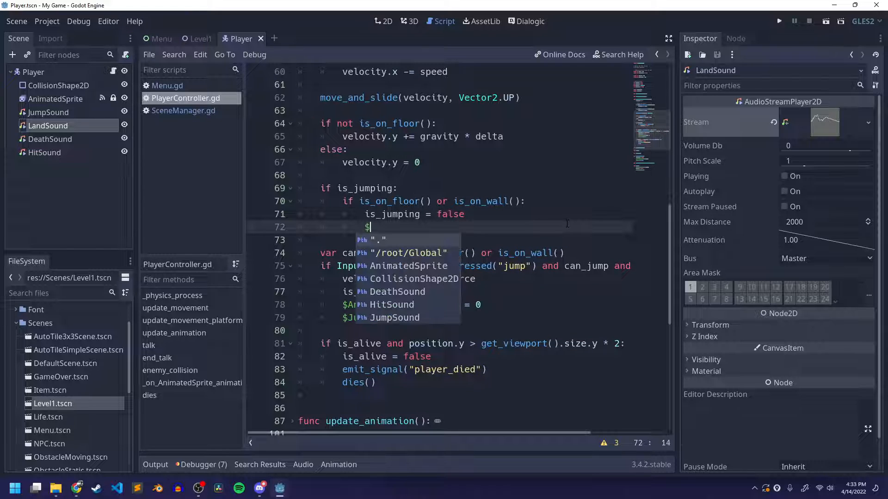
pyautogui.write('Lan')
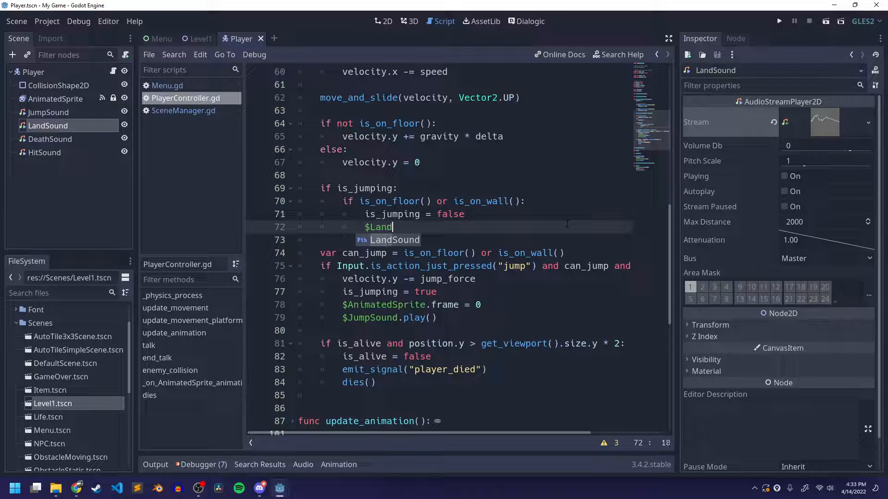
pyautogui.write('d')
pyautogui.press('Return')
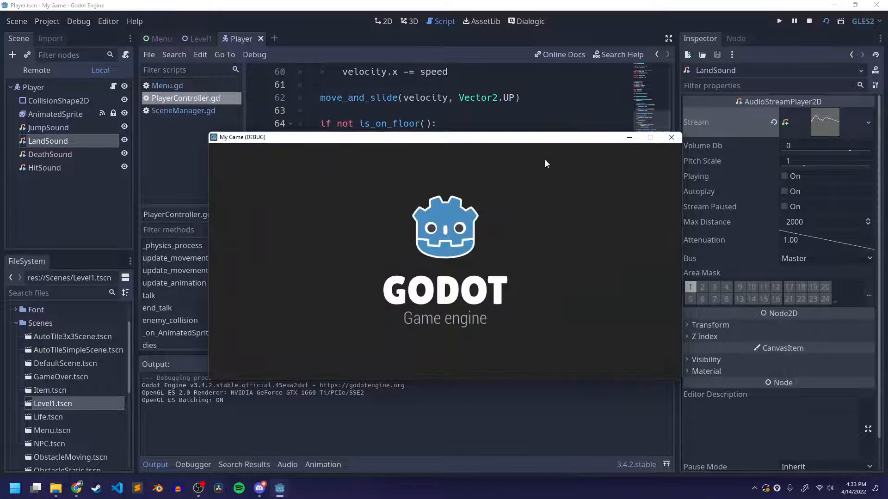
# Close the running project and run the Level1 scene instead
pyautogui.click(672, 137)
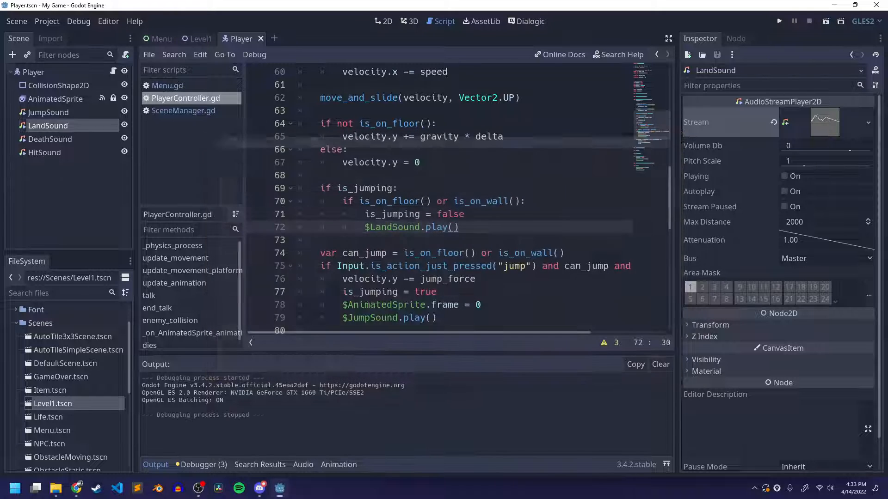
pyautogui.click(188, 40)
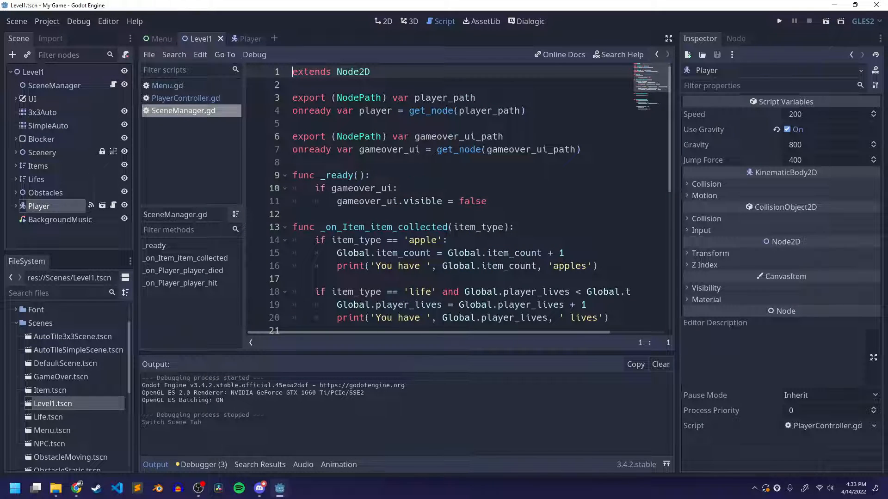
pyautogui.click(827, 22)
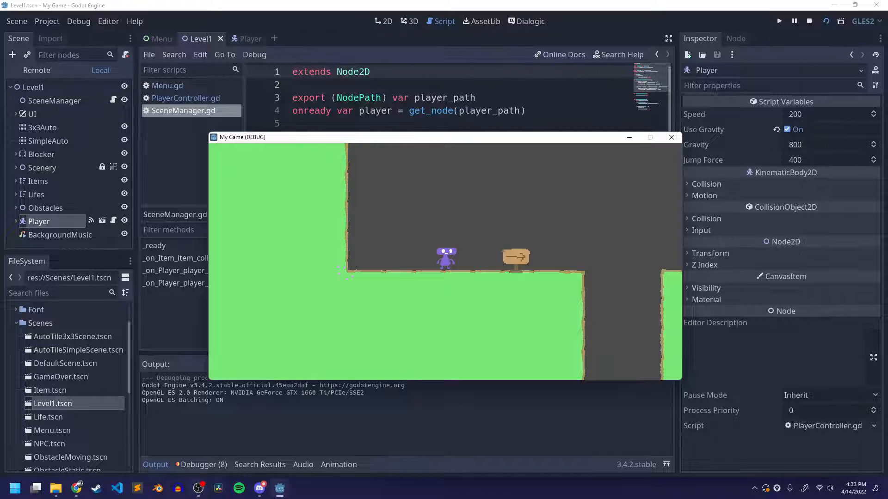
# Switch to Discord, stop the current screen stream and go live with the My Game (DEBUG) window
pyautogui.click(259, 489)
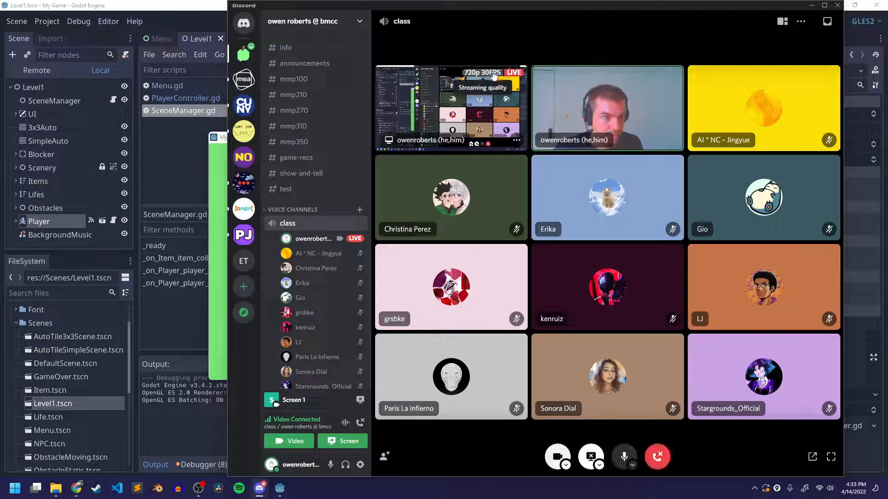
pyautogui.click(591, 456)
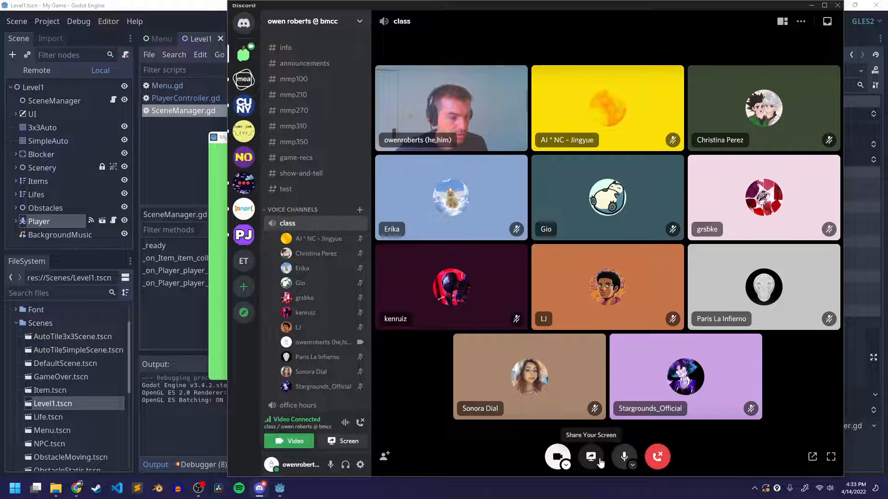
pyautogui.click(591, 456)
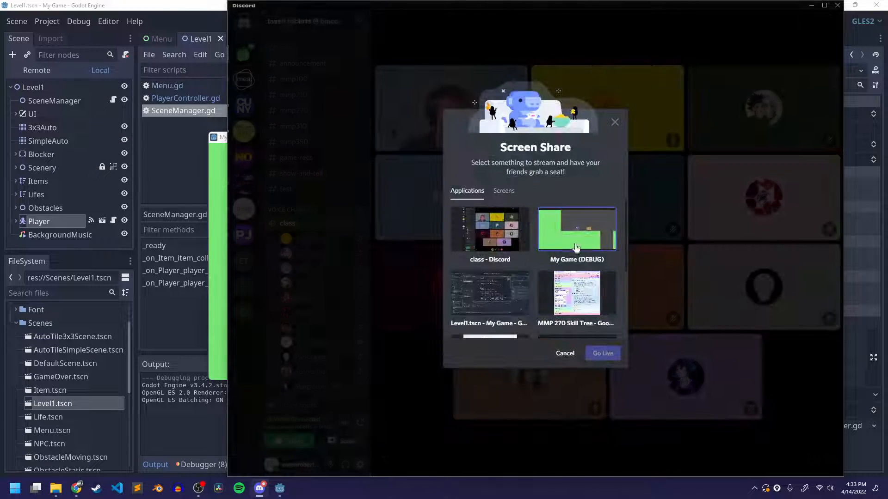
pyautogui.click(588, 313)
pyautogui.click(603, 344)
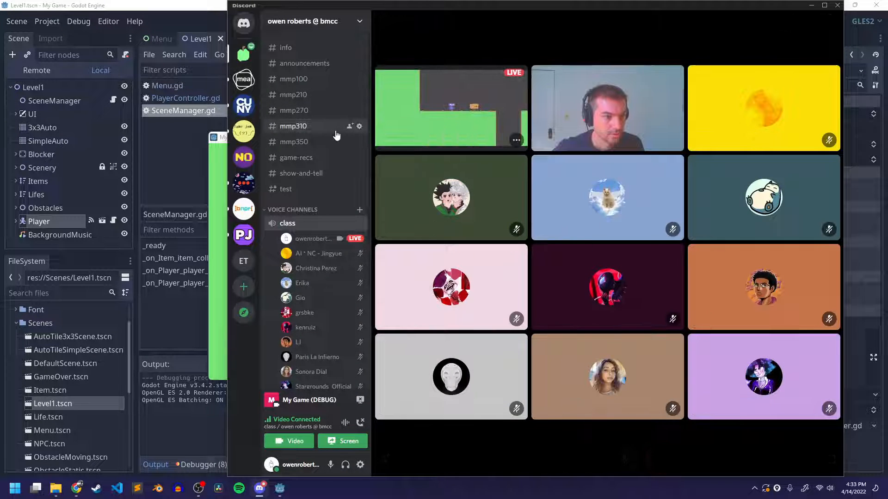
# Return to the running game, make the player jump to test the jump and landing sounds, and close the game
pyautogui.click(221, 187)
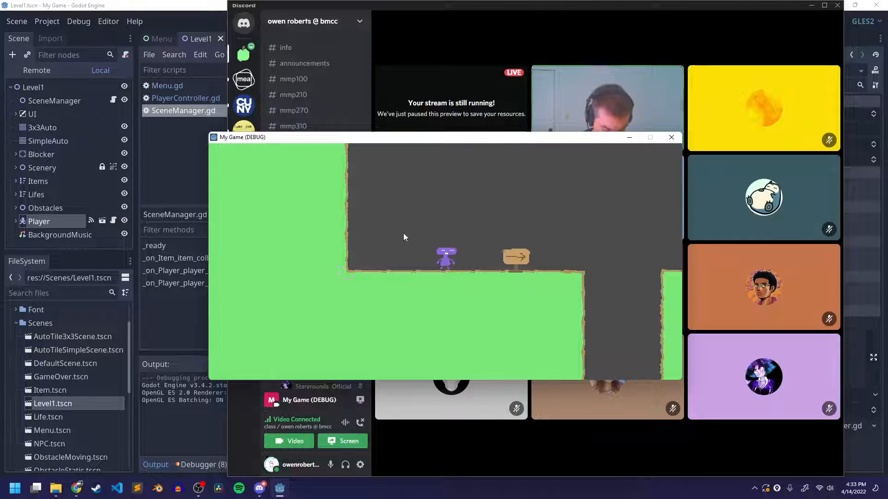
pyautogui.press('space')
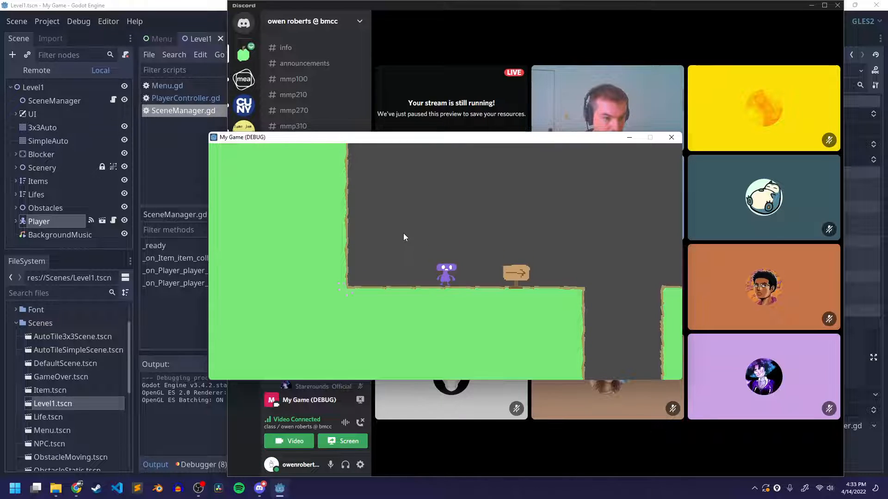
pyautogui.press('space')
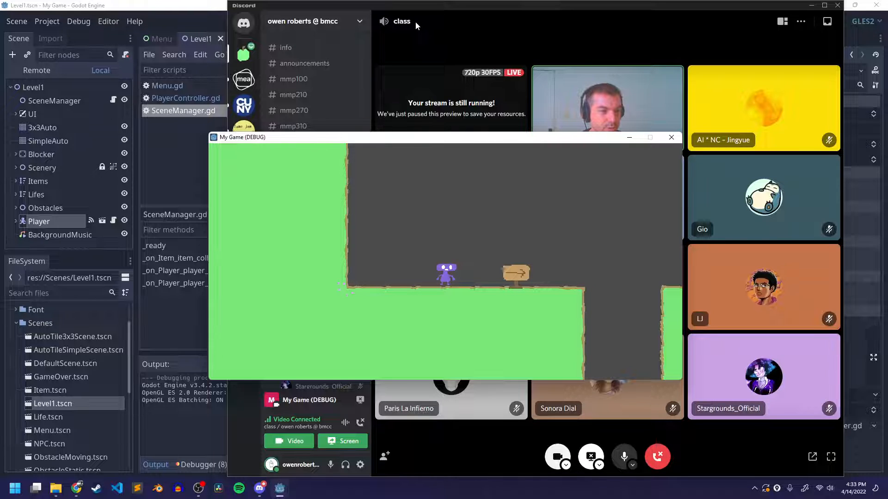
pyautogui.click(670, 137)
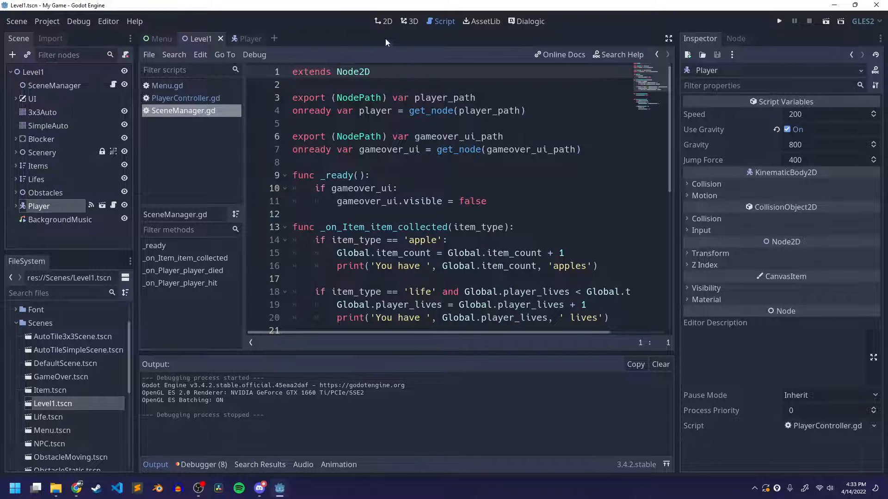
# Set the BackgroundMusic node's Volume Db to -24 in the Level1 scene and save it
pyautogui.click(384, 21)
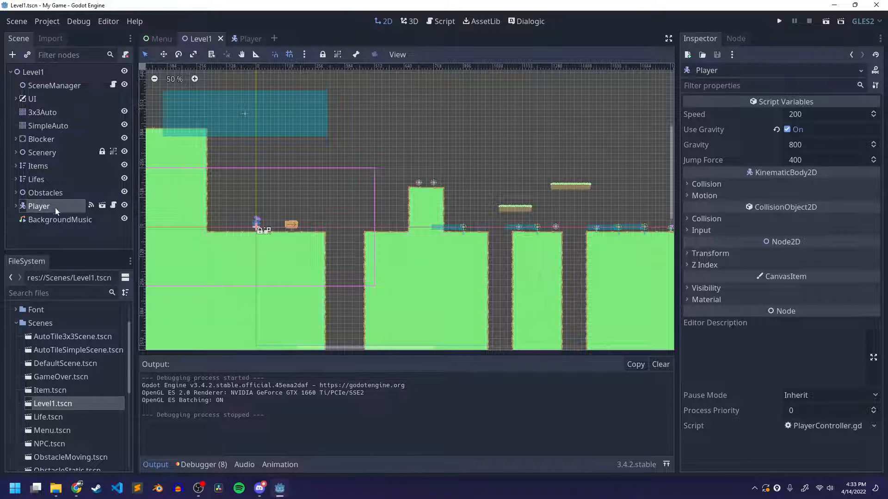
pyautogui.click(56, 220)
pyautogui.click(820, 145)
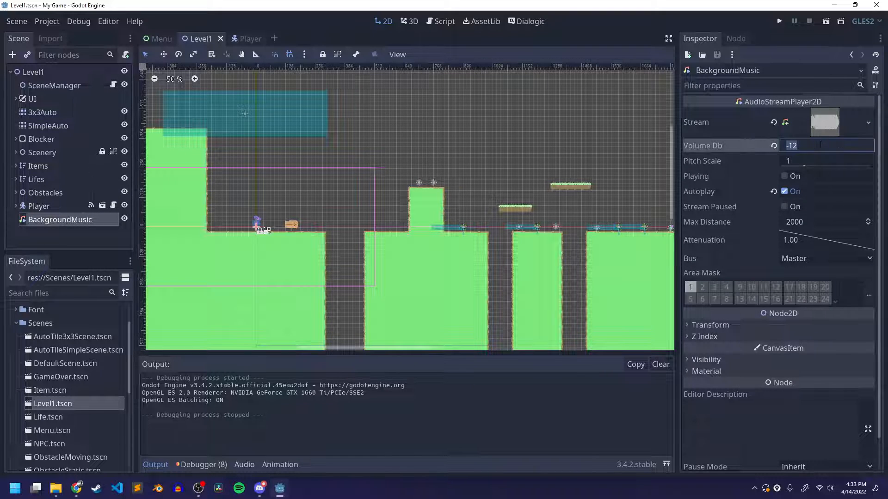
pyautogui.press('Return')
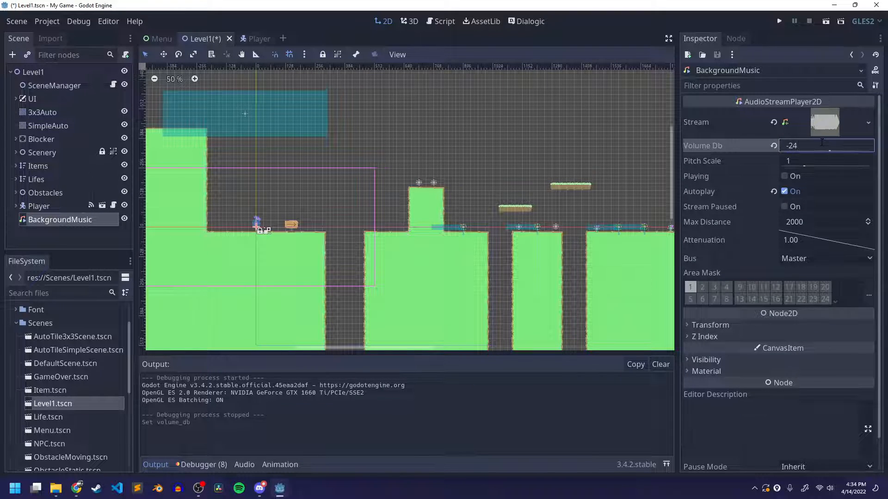
pyautogui.hotkey('ctrl', 's')
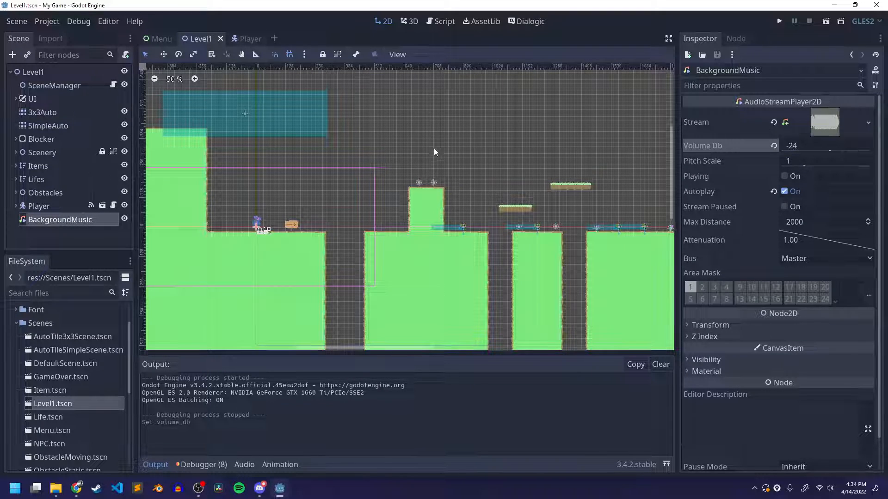
# Check the stream in Discord, return to Godot and run the Level1 scene again
pyautogui.click(260, 489)
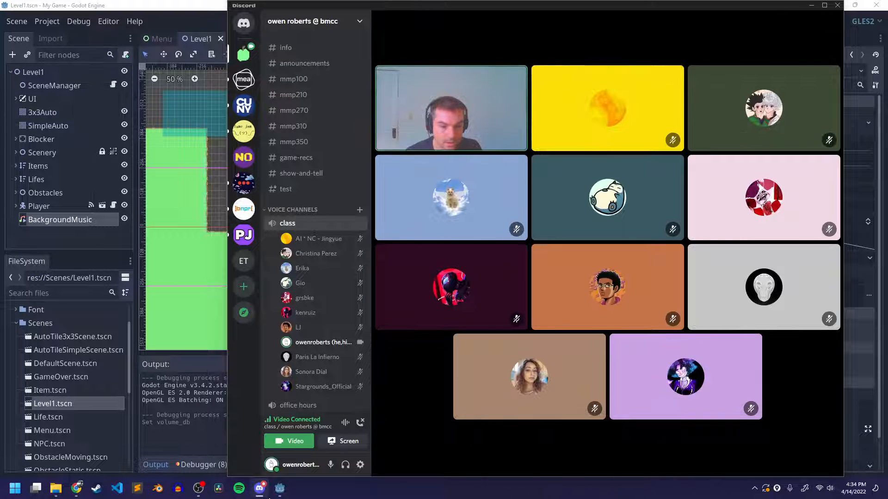
pyautogui.click(280, 489)
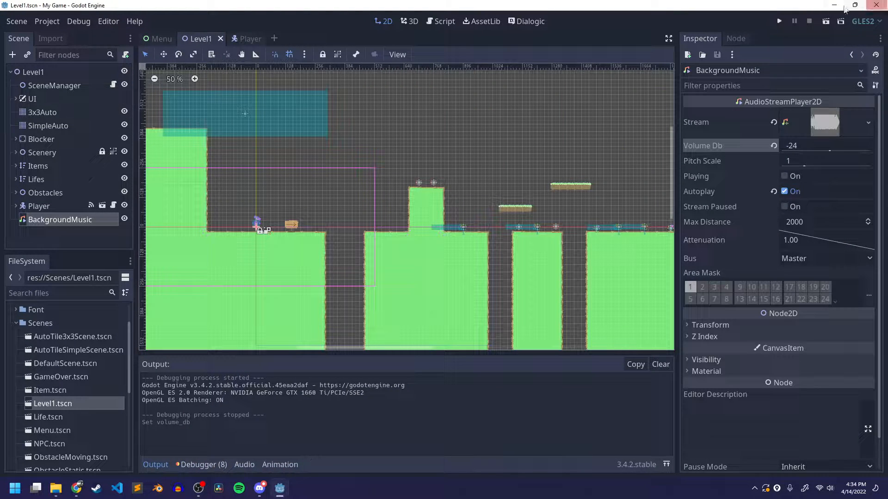
pyautogui.click(826, 21)
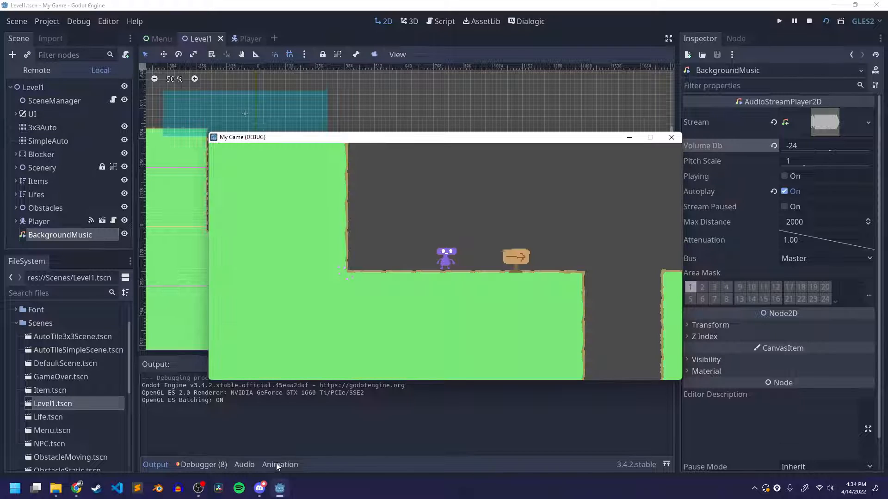
# Switch to Discord and stream the restarted My Game (DEBUG) window to the class voice channel
pyautogui.click(258, 488)
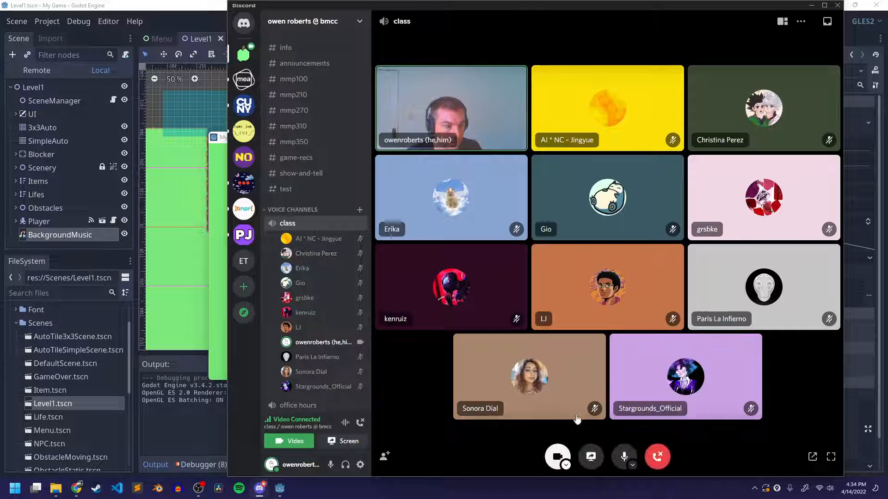
pyautogui.click(592, 458)
pyautogui.click(581, 252)
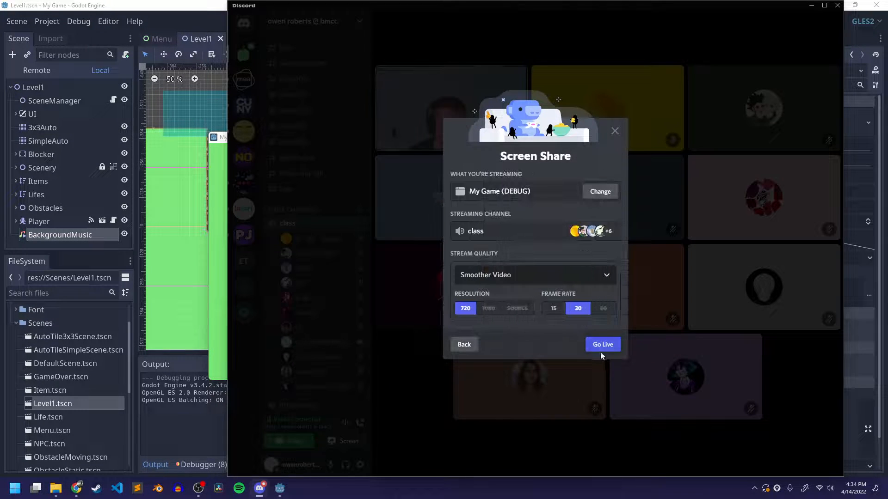
pyautogui.click(601, 347)
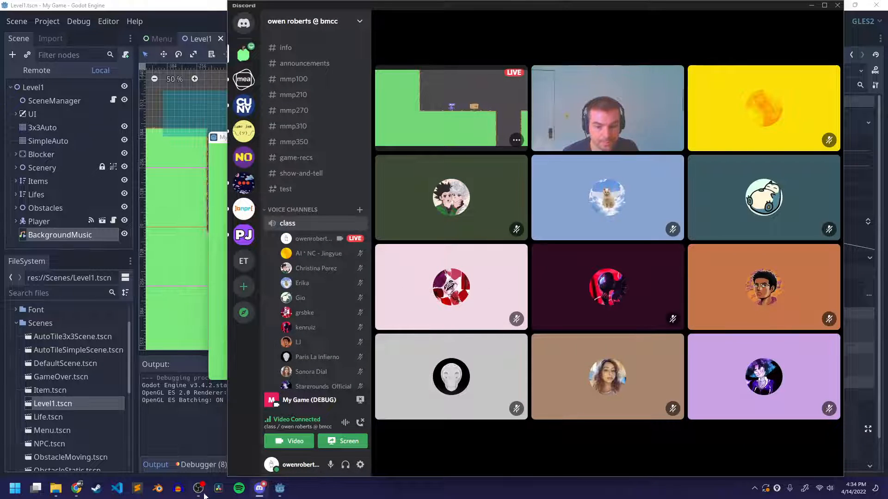
# Return to the running game and make the player jump repeatedly and walk toward the first gap to test the sounds
pyautogui.moveTo(279, 491)
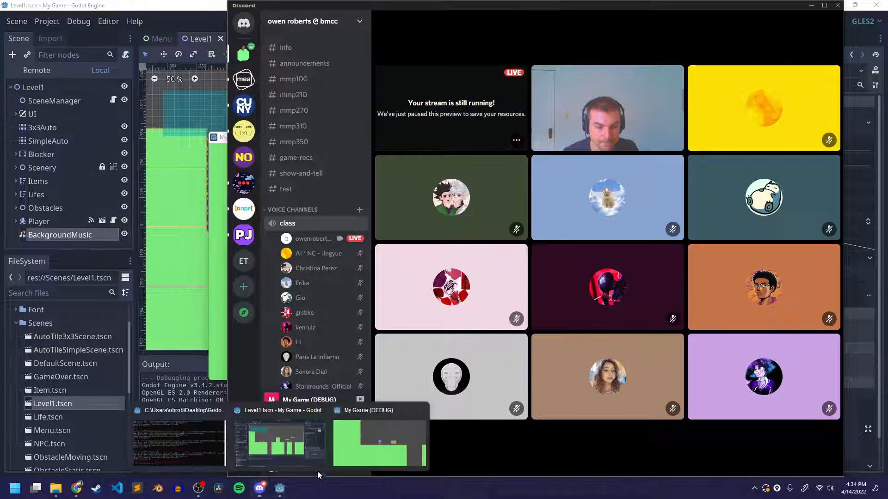
pyautogui.click(358, 443)
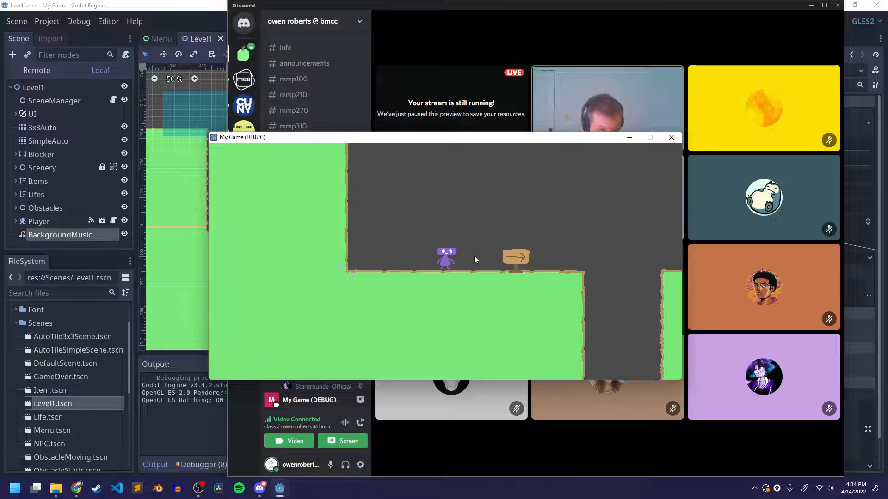
pyautogui.press('space')
pyautogui.press('space')
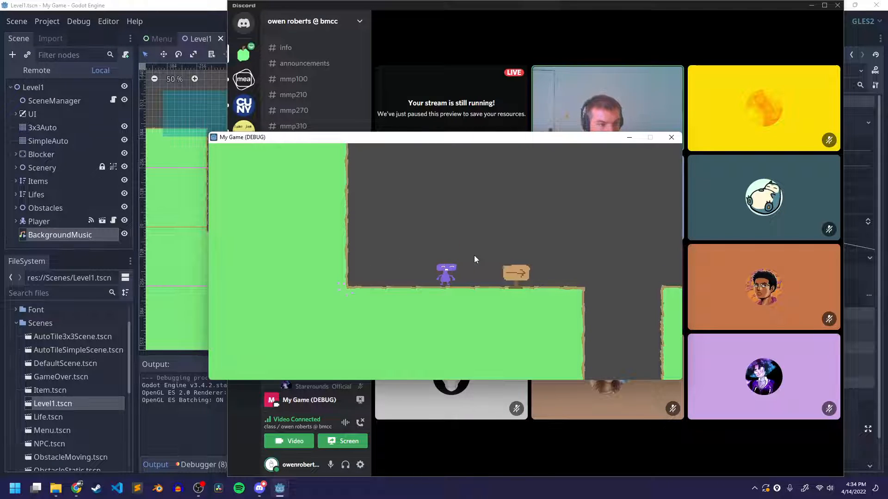
pyautogui.press('space')
pyautogui.press('Right')
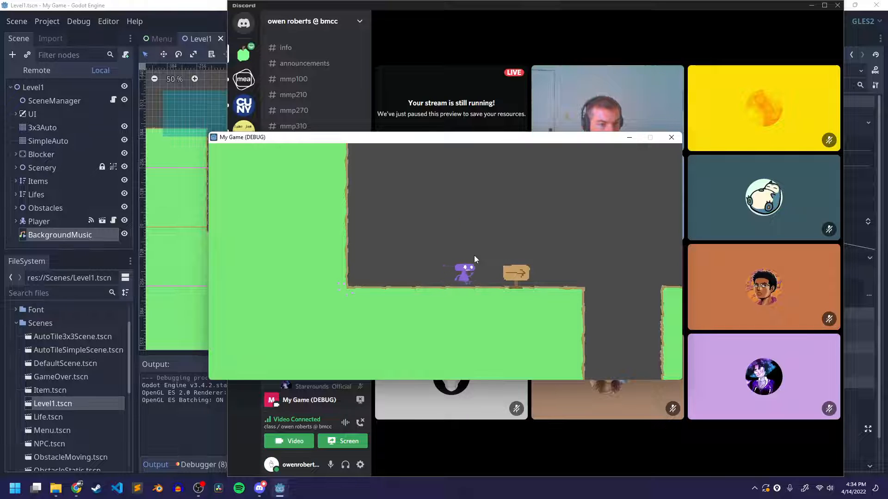
pyautogui.press('Right')
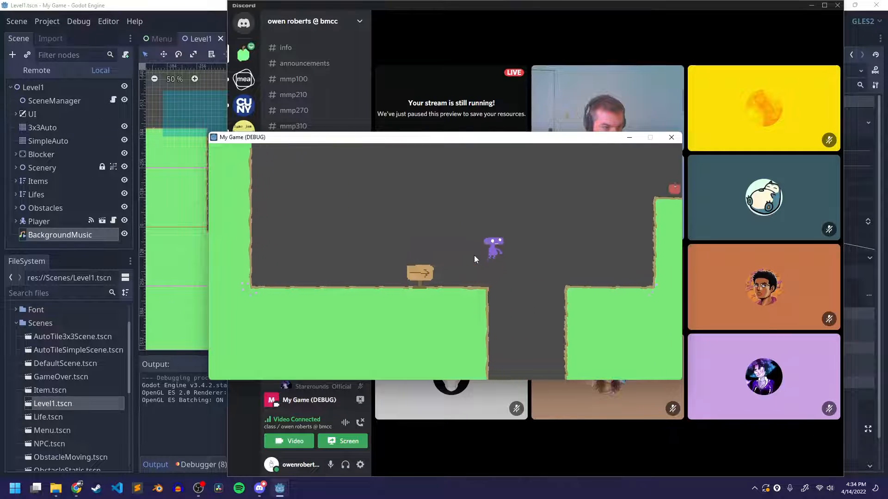
# Play on across the gaps and platforms until the game ends, and restart from the Game Over screen
pyautogui.press('space')
pyautogui.press('space')
pyautogui.press('space')
pyautogui.press('Right')
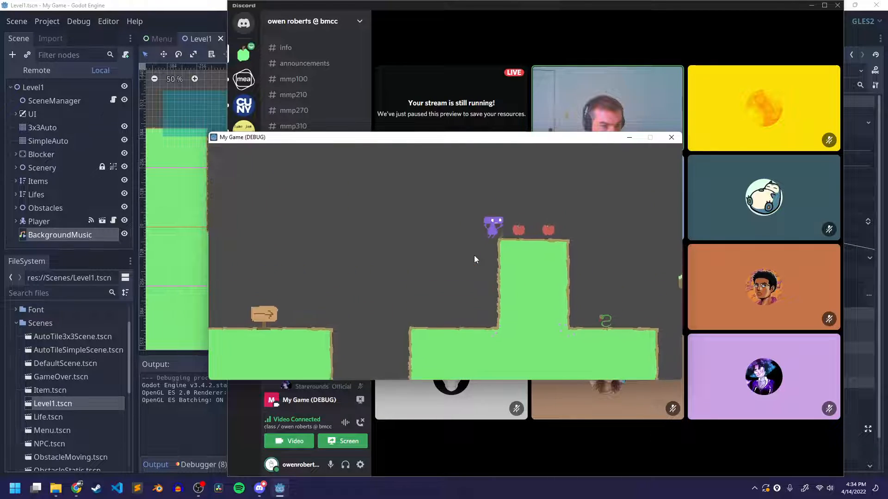
pyautogui.press('Right')
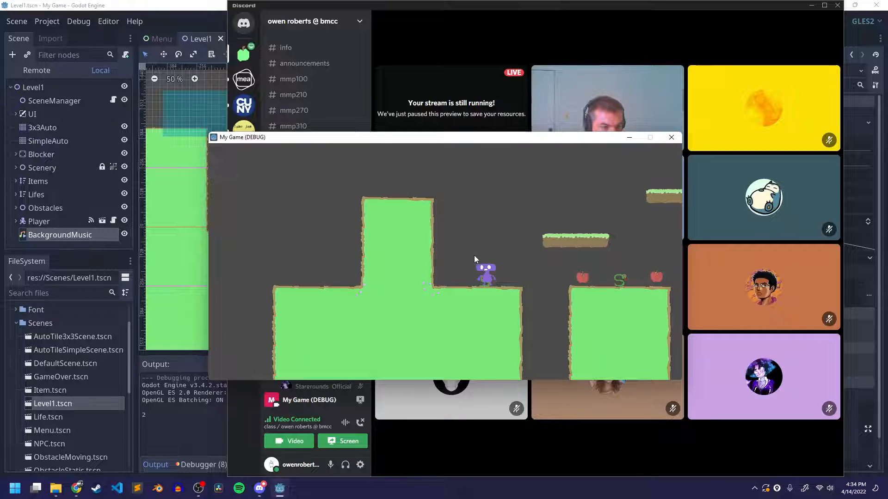
pyautogui.press('space')
pyautogui.press('Right')
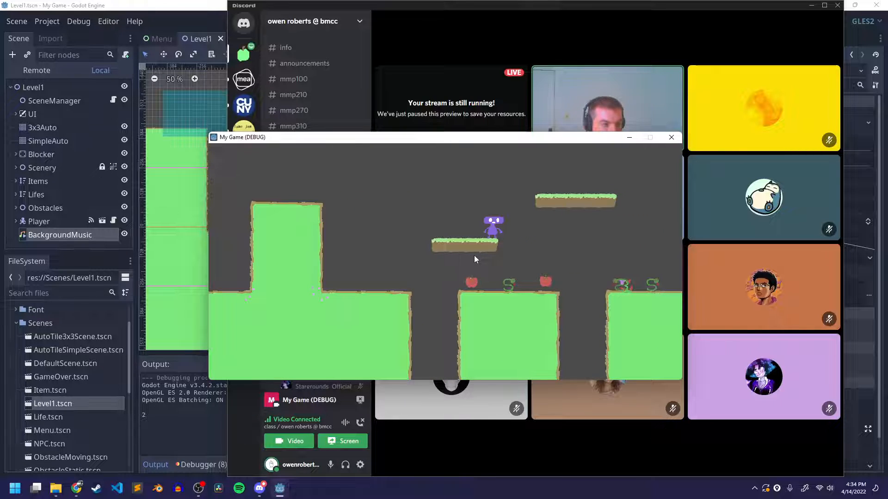
pyautogui.press('Right')
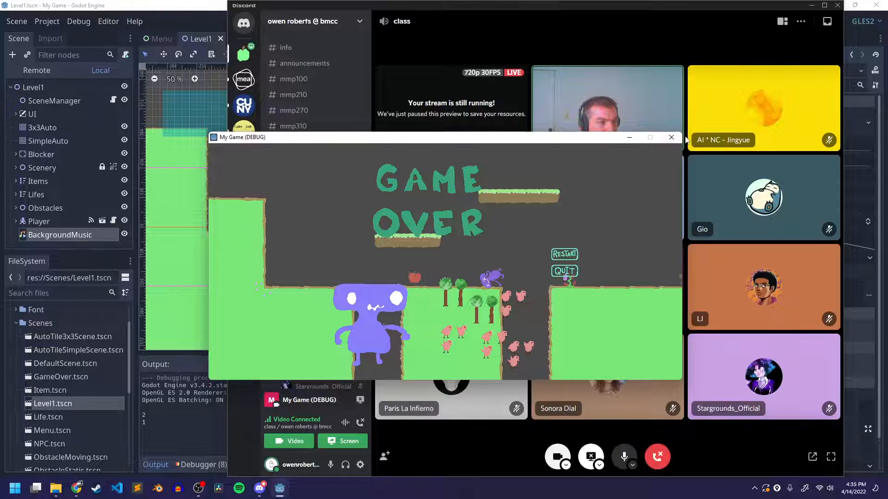
pyautogui.click(573, 255)
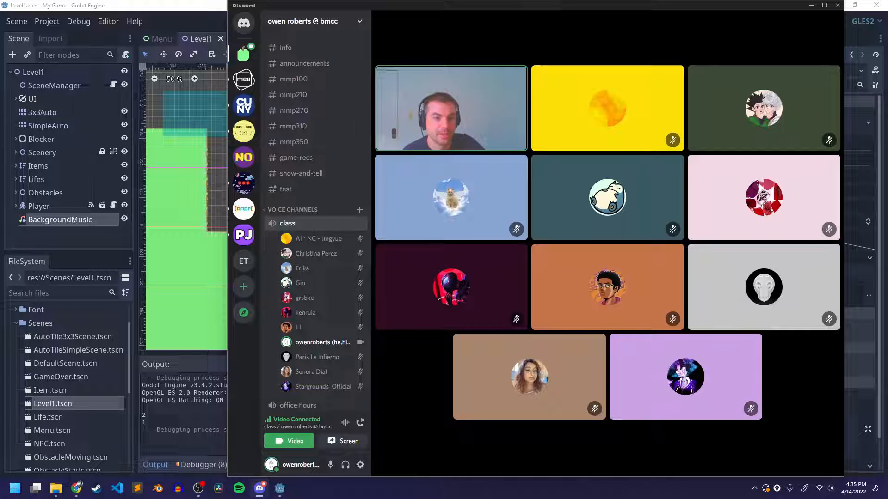
# Share Screen 1 to the class voice channel in Discord and minimize Discord to return to Godot
pyautogui.moveTo(750, 29)
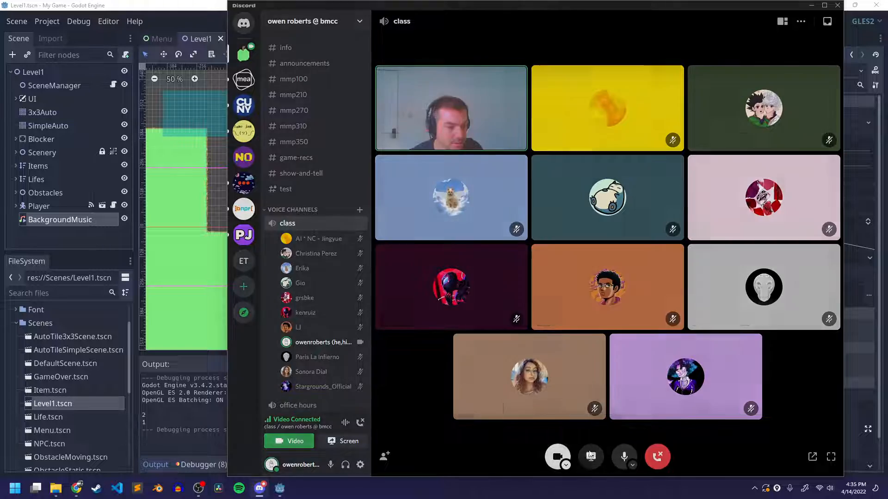
pyautogui.click(595, 456)
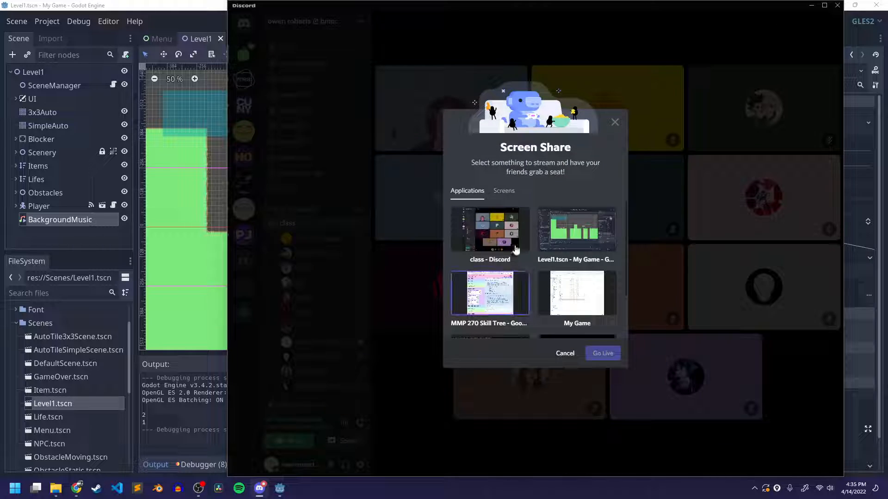
pyautogui.click(504, 191)
pyautogui.click(488, 223)
pyautogui.click(601, 352)
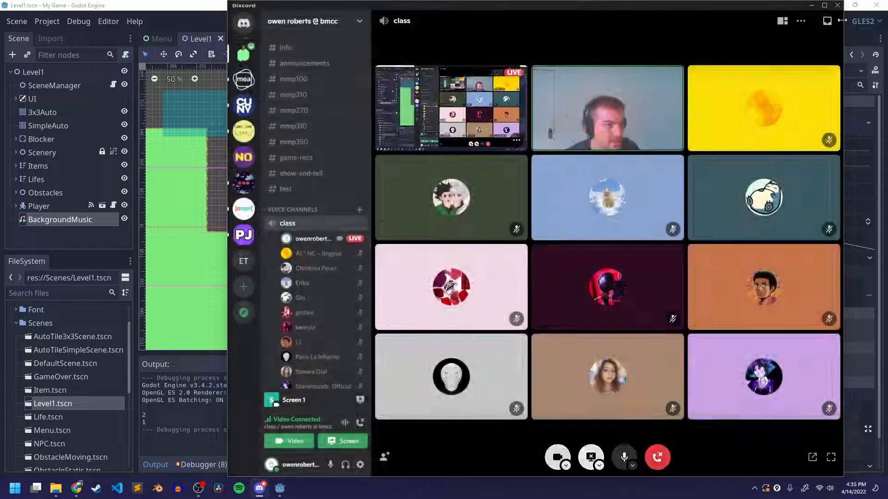
pyautogui.click(811, 5)
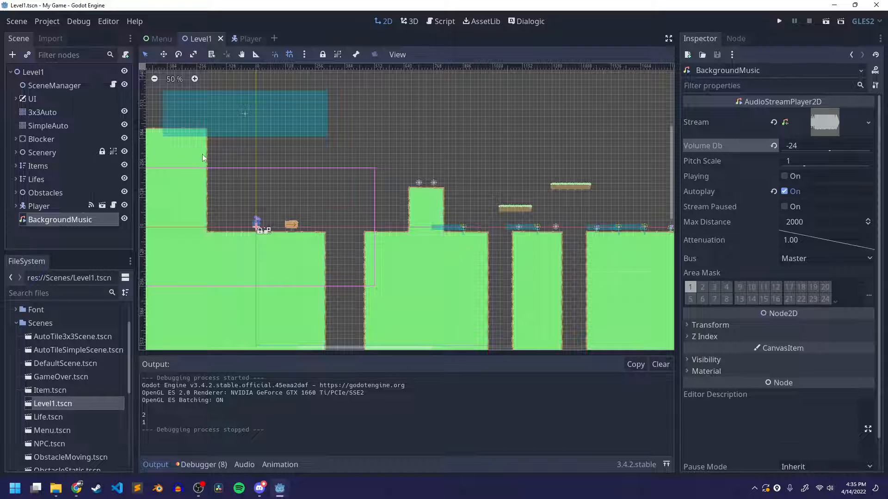
# Expand the Obstacles group in Level1, widen the scene tree, and open the ObstacleMoving scene for editing
pyautogui.click(16, 193)
pyautogui.scroll(-2, 79, 185)
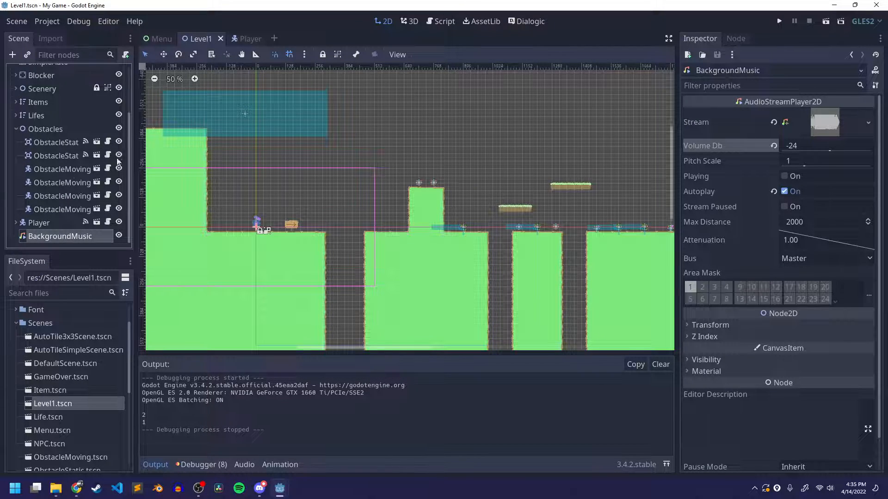
pyautogui.moveTo(135, 153); pyautogui.dragTo(173, 155)
pyautogui.click(82, 169)
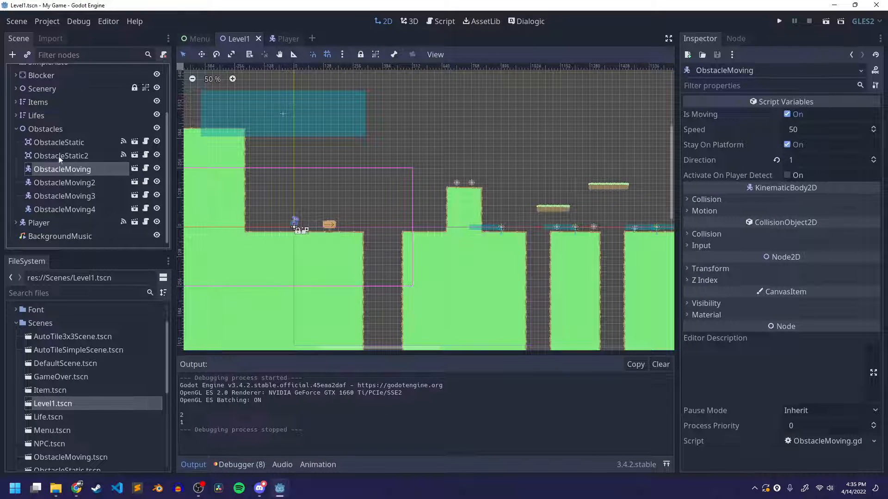
pyautogui.click(72, 156)
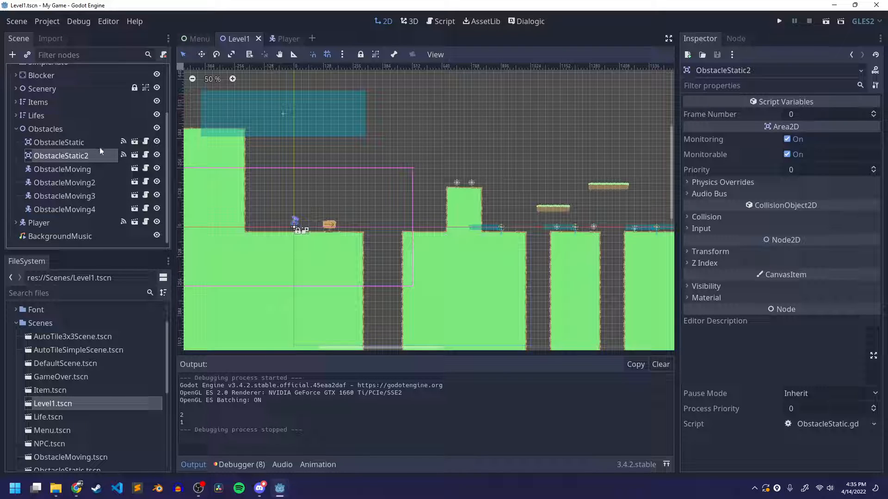
pyautogui.click(30, 170)
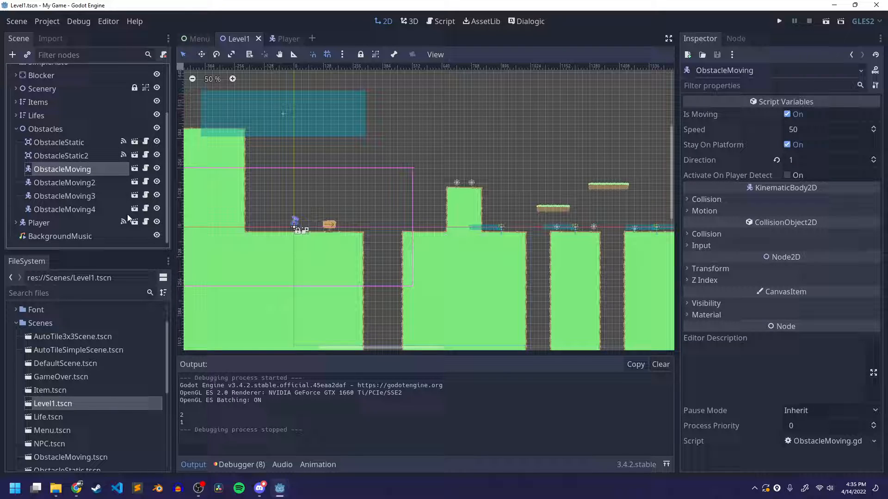
pyautogui.click(134, 169)
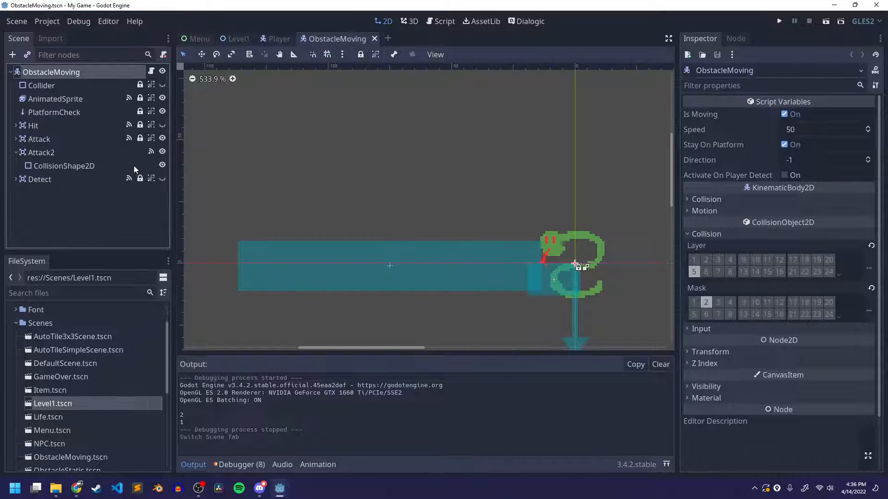
# Collapse the Attack2 node and add an AudioStreamPlayer as a child of the ObstacleMoving root node
pyautogui.click(21, 155)
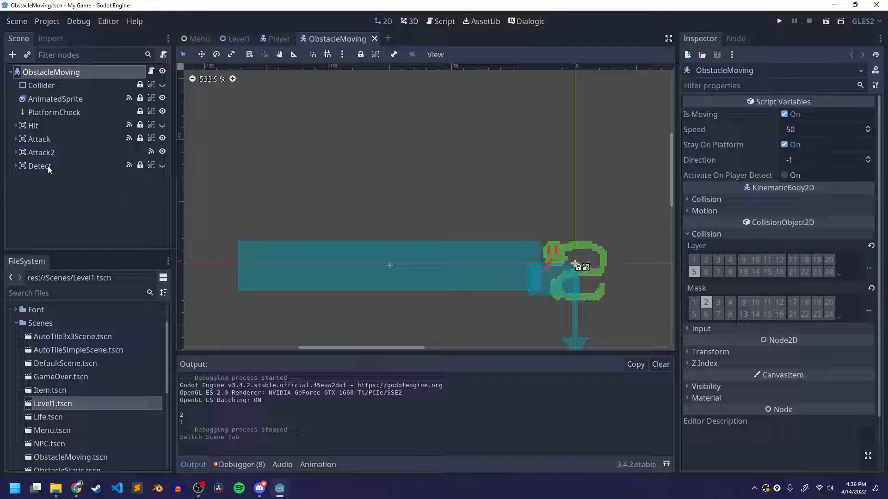
pyautogui.click(82, 196)
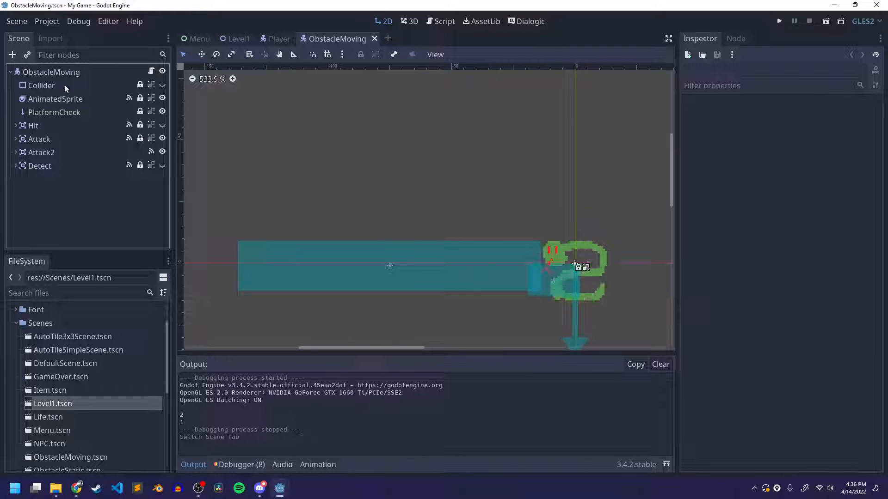
pyautogui.click(56, 74)
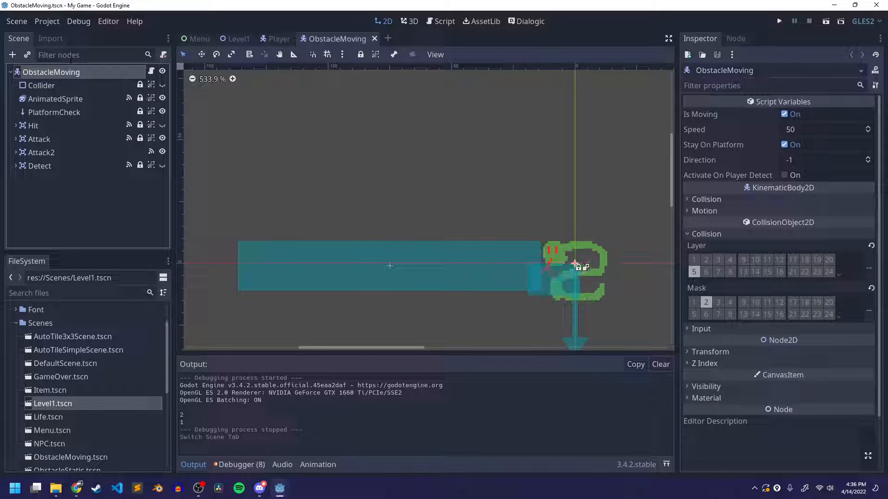
pyautogui.rightClick(65, 77)
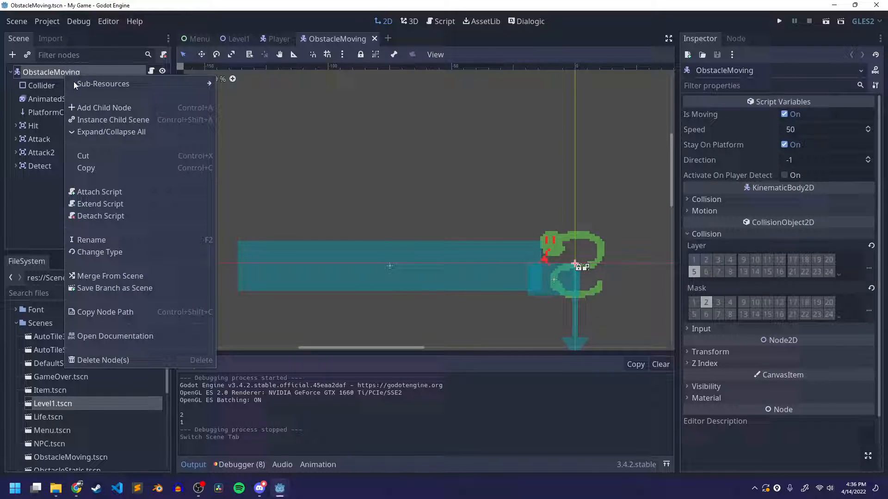
pyautogui.click(102, 107)
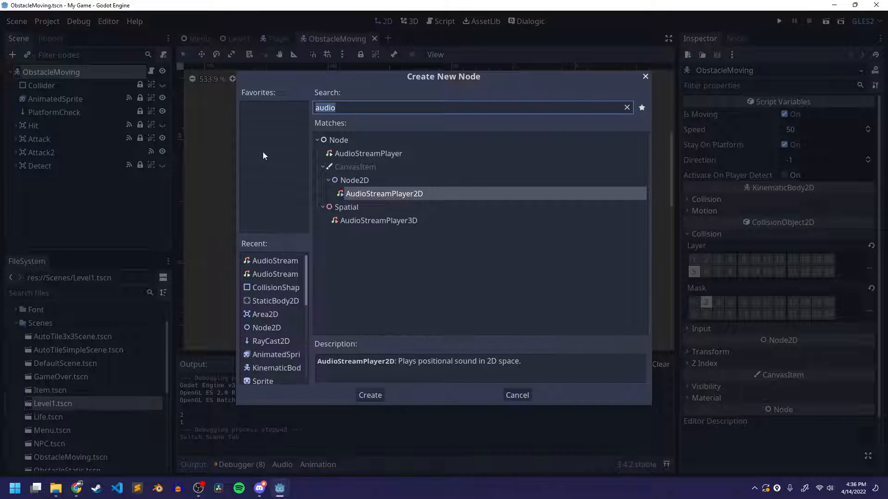
pyautogui.click(375, 153)
pyautogui.click(370, 394)
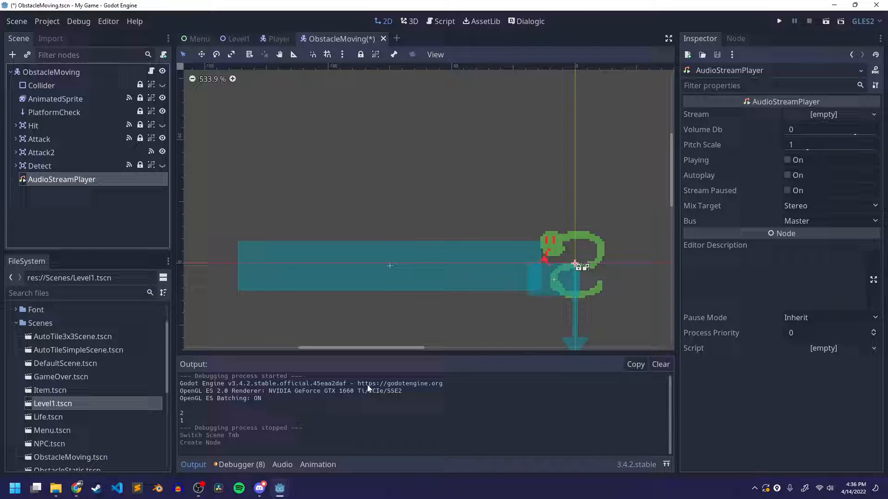
# Rename the new AudioStreamPlayer node as DeathSound
pyautogui.doubleClick(46, 180)
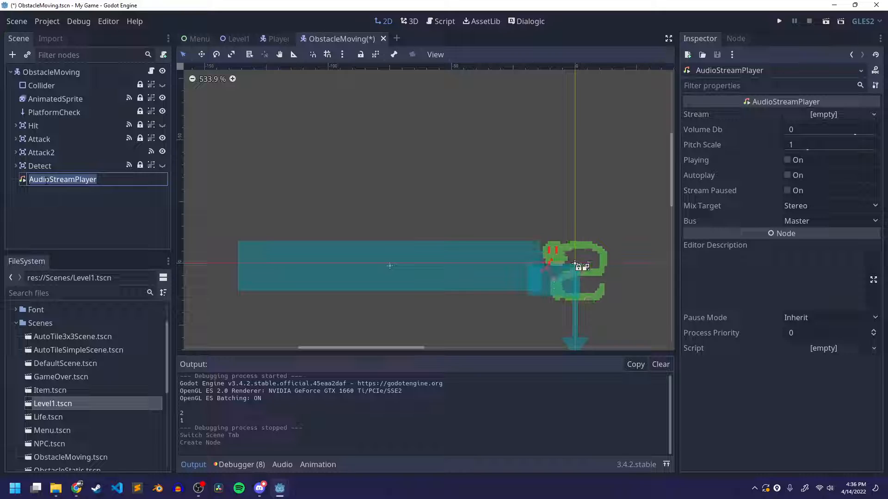
pyautogui.write('Dd')
pyautogui.press('BackSpace')
pyautogui.write('eathSound')
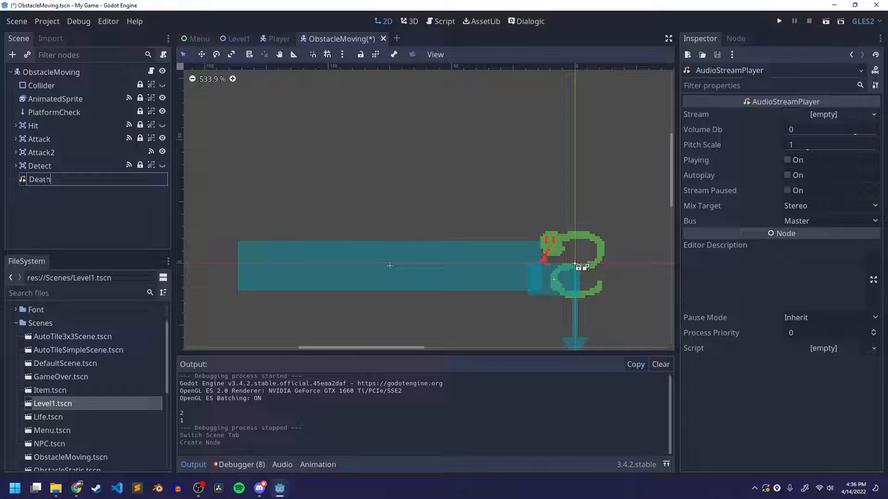
pyautogui.press('Return')
# Duplicate the DeathSound node and rename the copy as AttackSound
pyautogui.hotkey('ctrl', 'd')
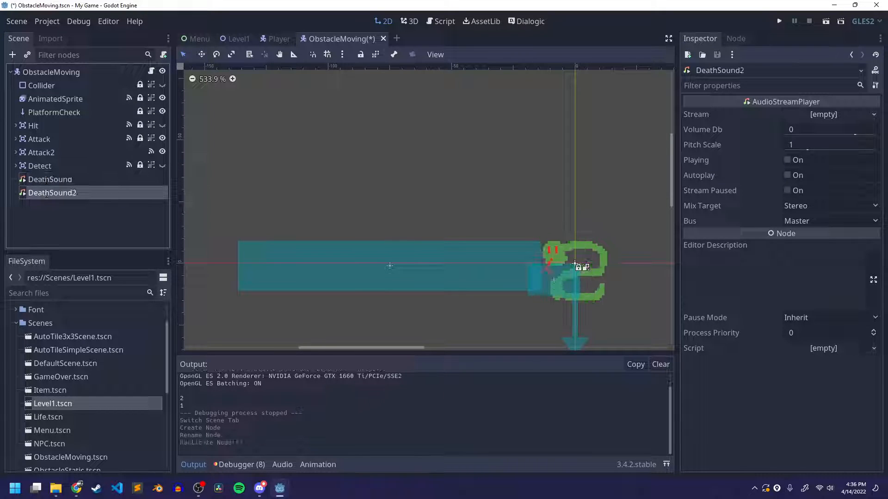
pyautogui.press('F2')
pyautogui.write('Attac')
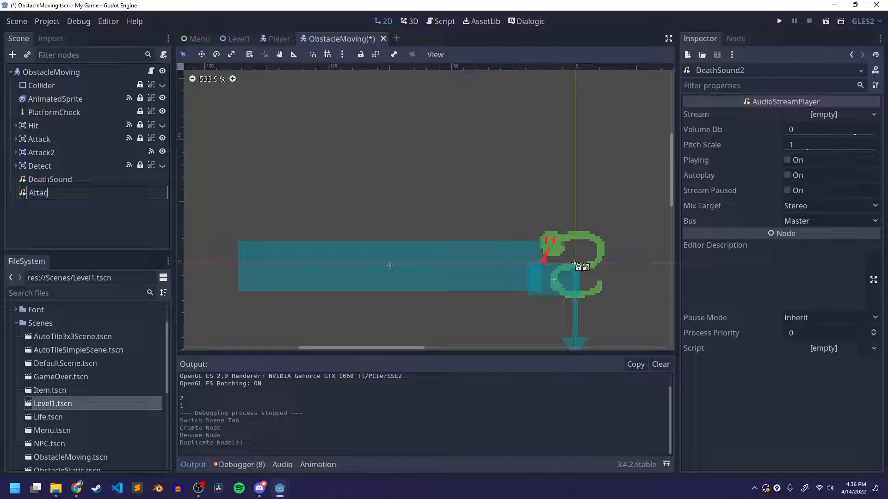
pyautogui.write('kSound')
pyautogui.press('Return')
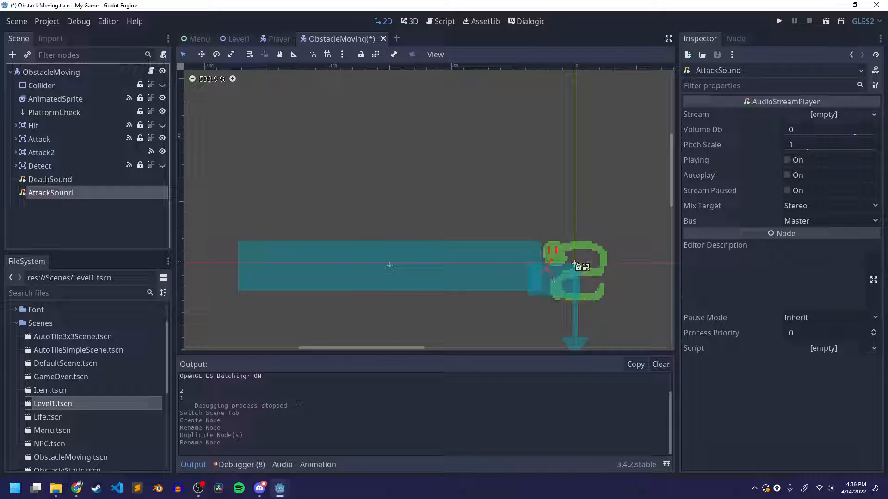
# Load enemy_death.wav from the Audio folder as the stream of the DeathSound node
pyautogui.click(70, 182)
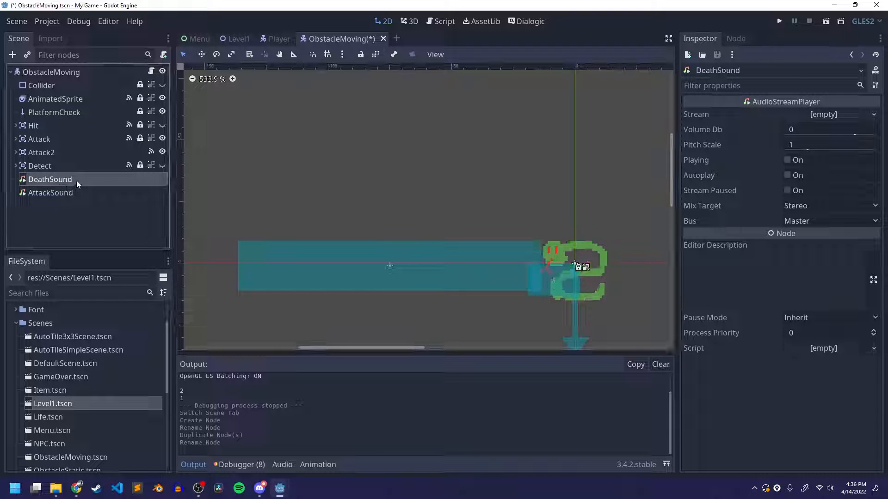
pyautogui.click(814, 115)
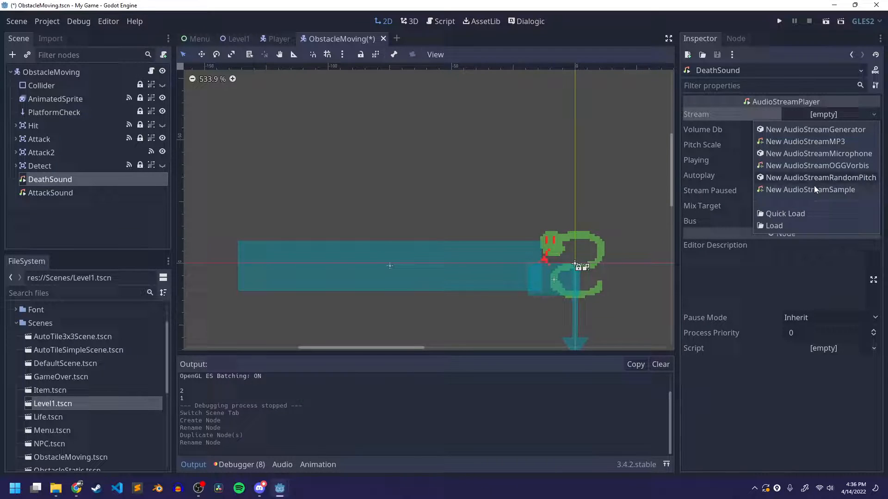
pyautogui.click(795, 223)
pyautogui.doubleClick(303, 121)
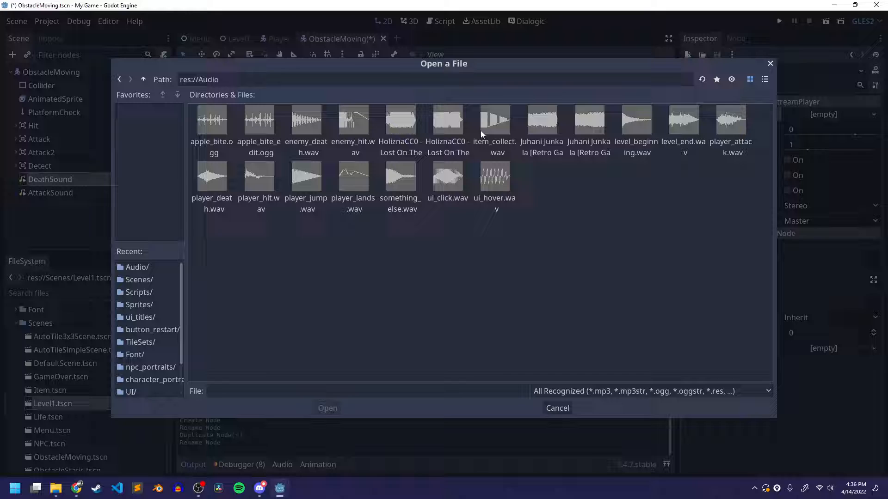
pyautogui.click(765, 79)
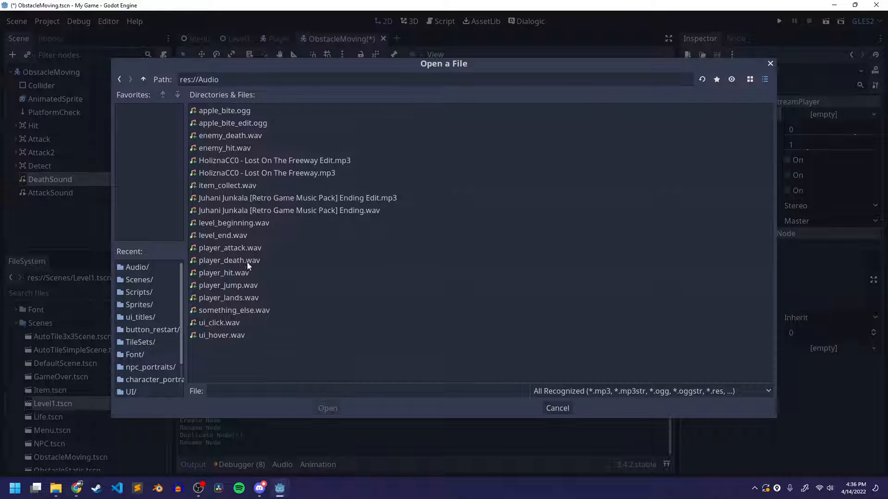
pyautogui.click(229, 141)
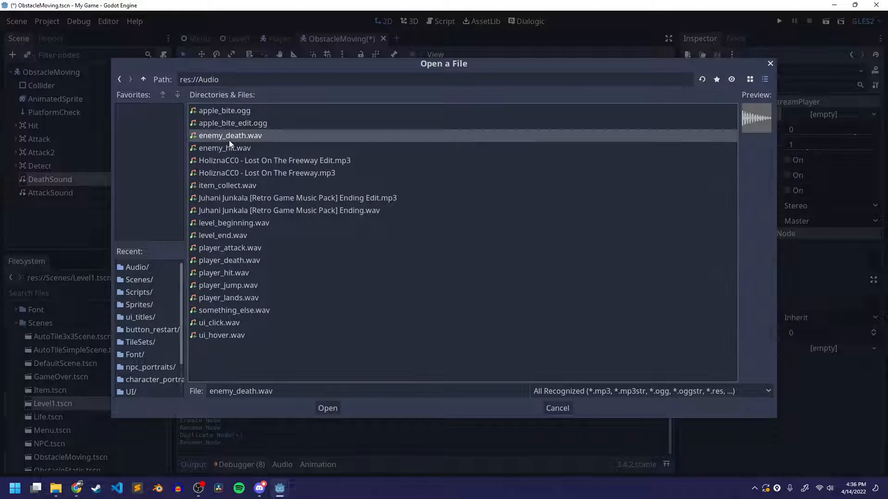
pyautogui.click(328, 409)
# Load enemy_hit.wav from the Audio folder as the stream of the AttackSound node and save the scene
pyautogui.click(99, 196)
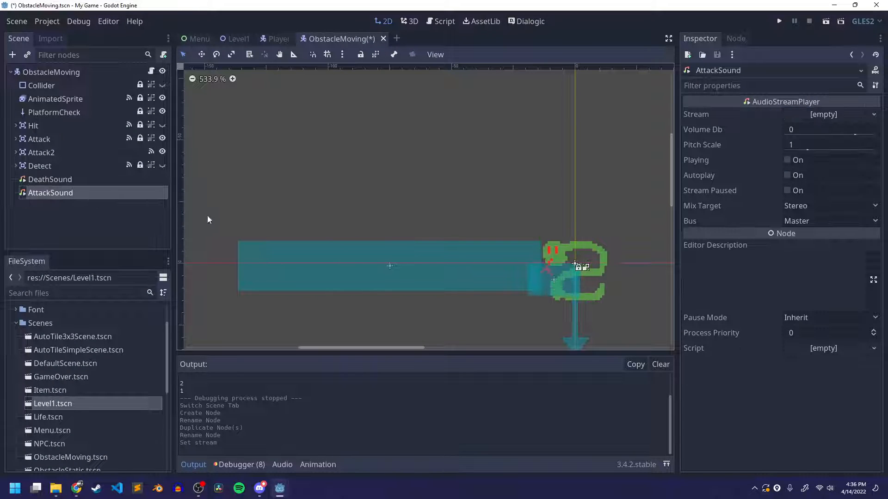
pyautogui.click(824, 114)
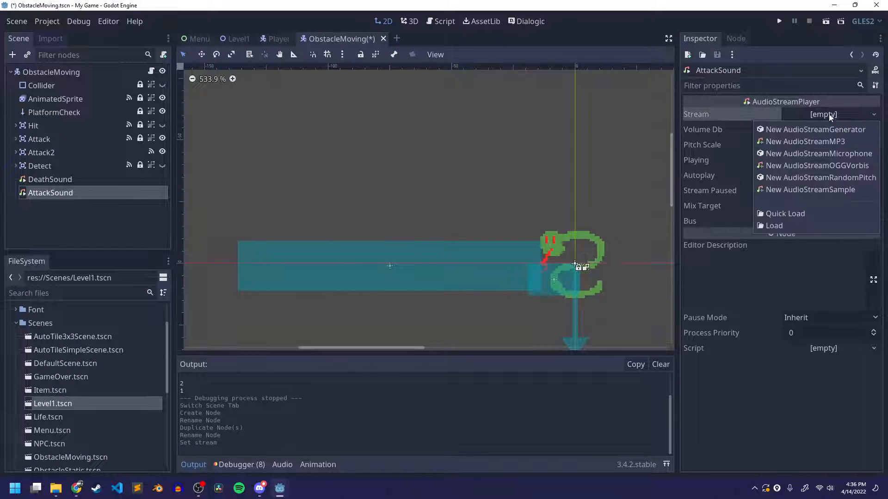
pyautogui.click(774, 227)
pyautogui.doubleClick(310, 132)
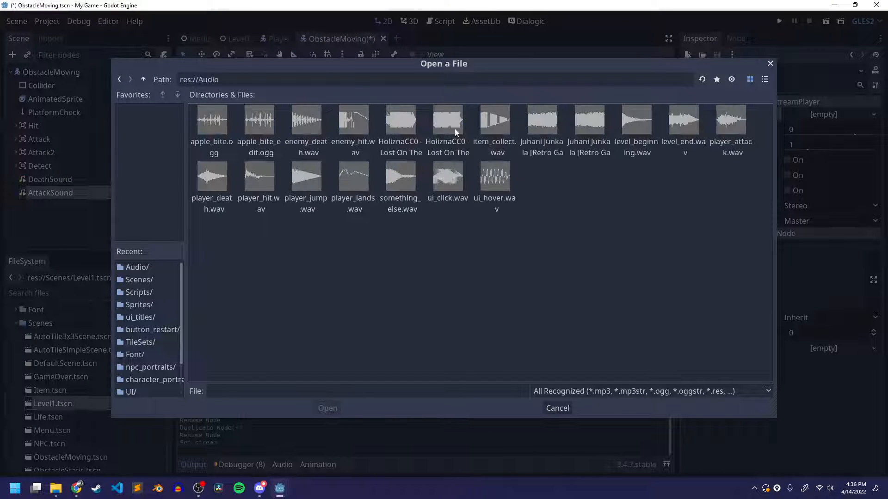
pyautogui.click(765, 79)
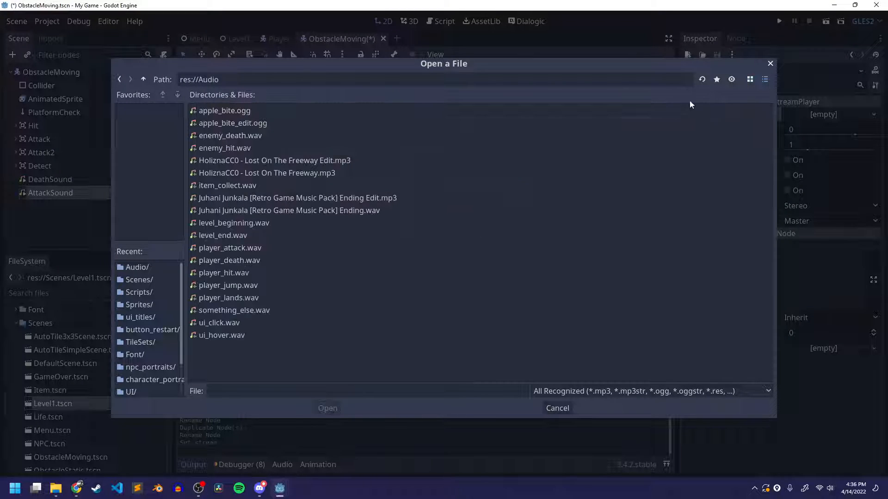
pyautogui.click(211, 136)
pyautogui.click(211, 148)
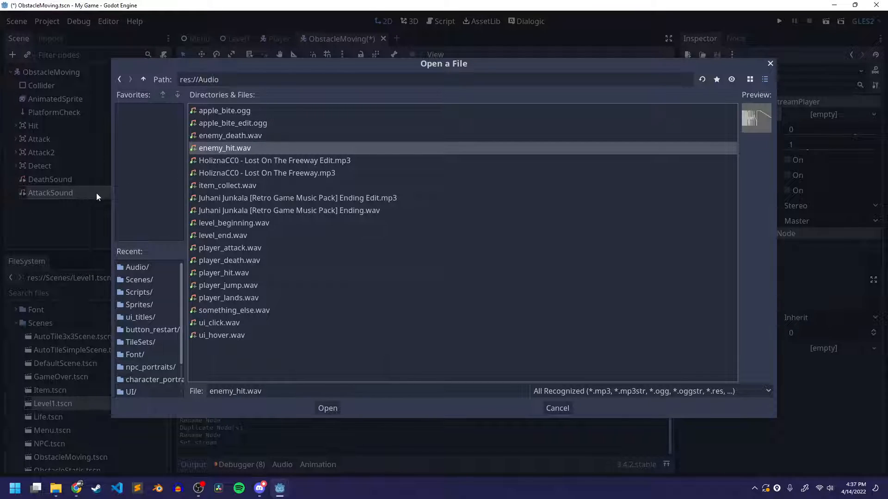
pyautogui.click(330, 409)
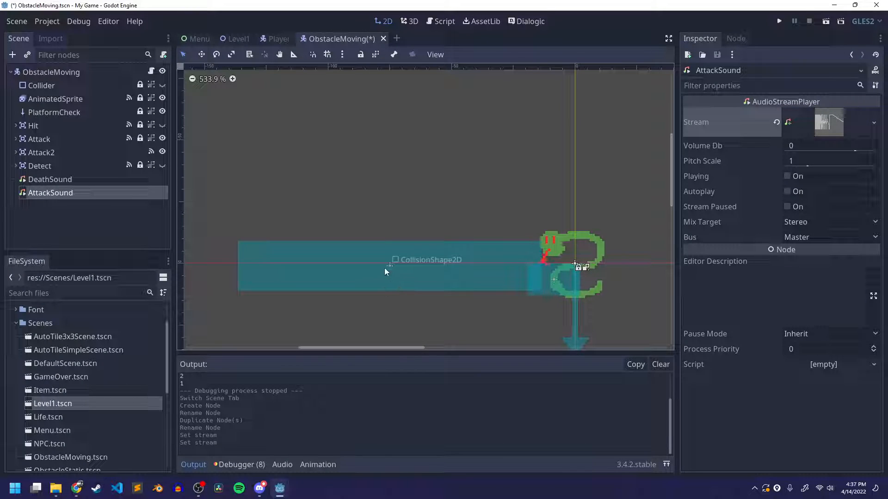
pyautogui.click(65, 181)
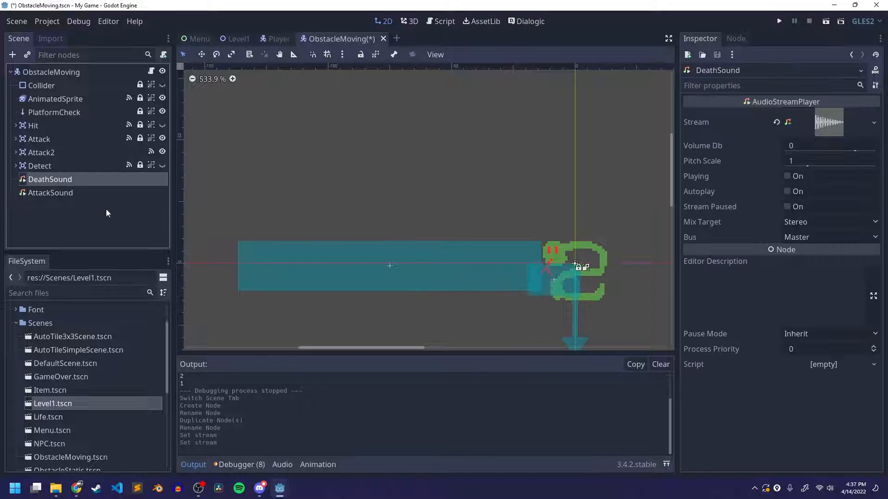
pyautogui.hotkey('ctrl', 's')
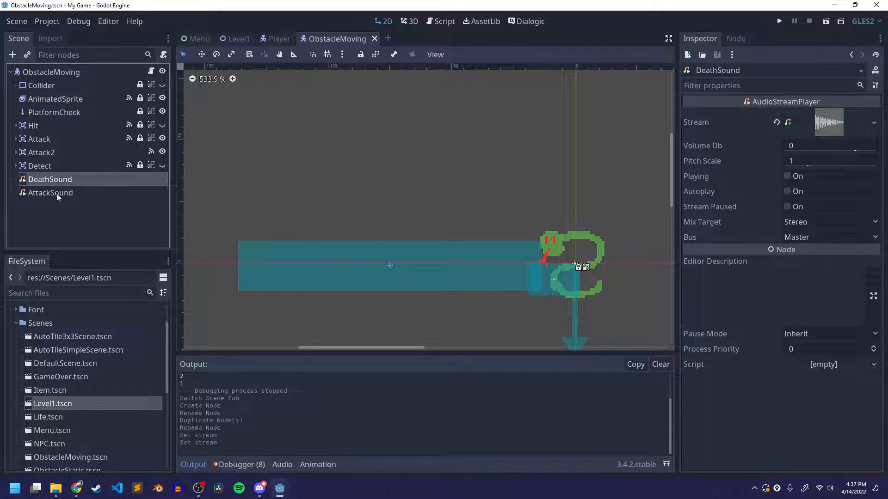
# Open the script attached to the ObstacleMoving root node and collapse the output log
pyautogui.click(91, 74)
pyautogui.click(151, 71)
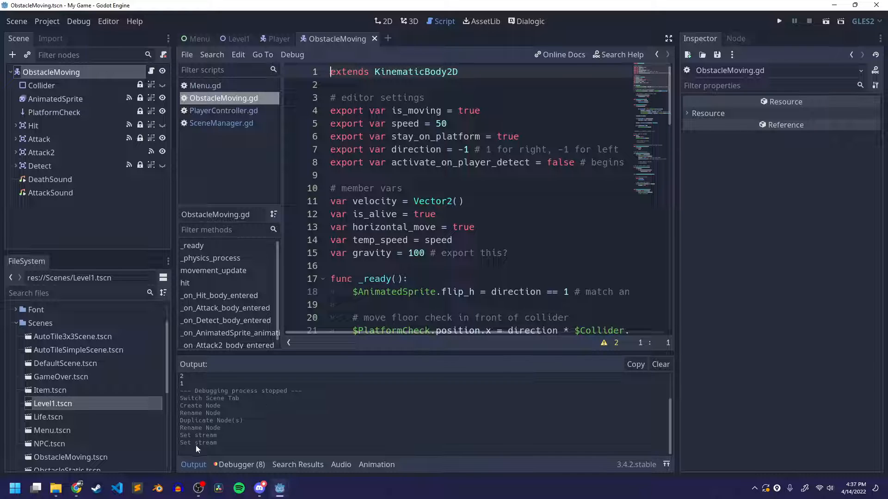
pyautogui.click(190, 466)
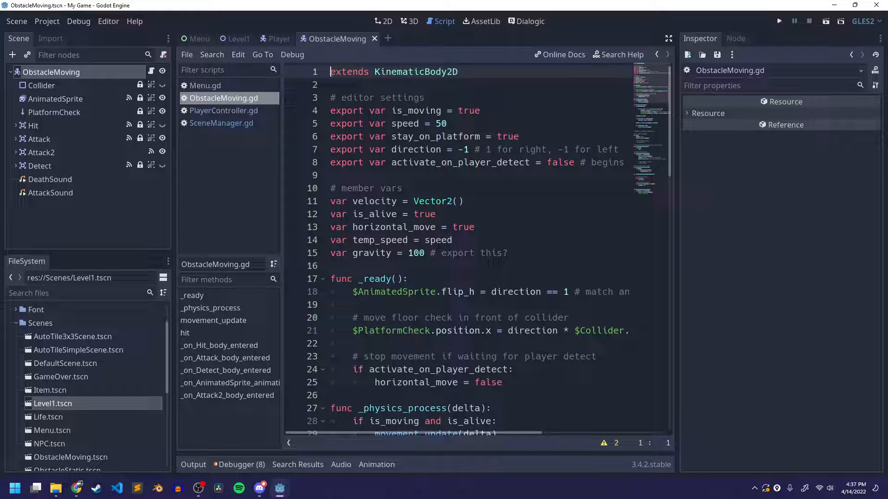
# Examine the collision functions in ObstacleMoving.gd, tracing the hit() call in _on_Hit_body_entered back to its definition
pyautogui.scroll(-4, 438, 245)
pyautogui.scroll(-6, 438, 245)
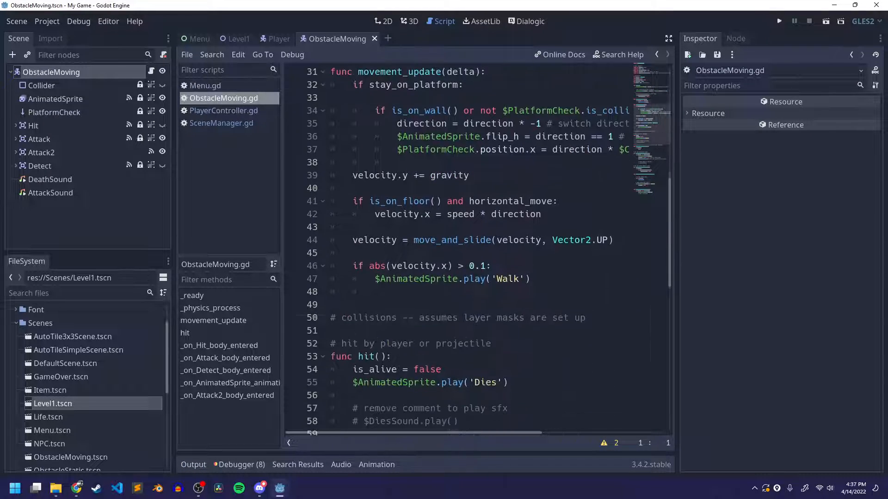
pyautogui.scroll(-9, 435, 187)
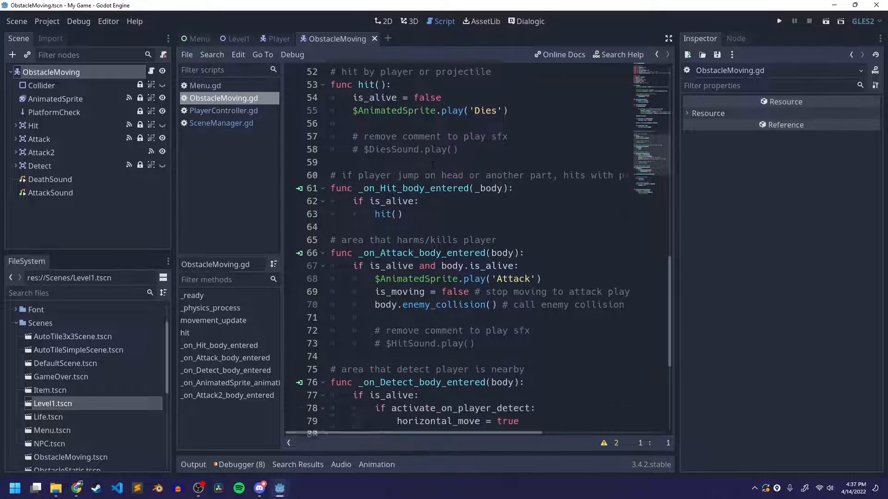
pyautogui.scroll(-4, 432, 185)
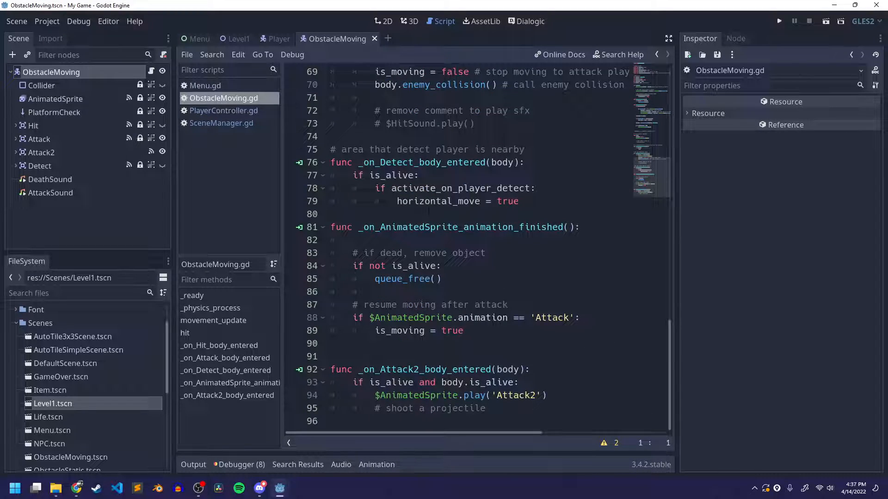
pyautogui.click(374, 227)
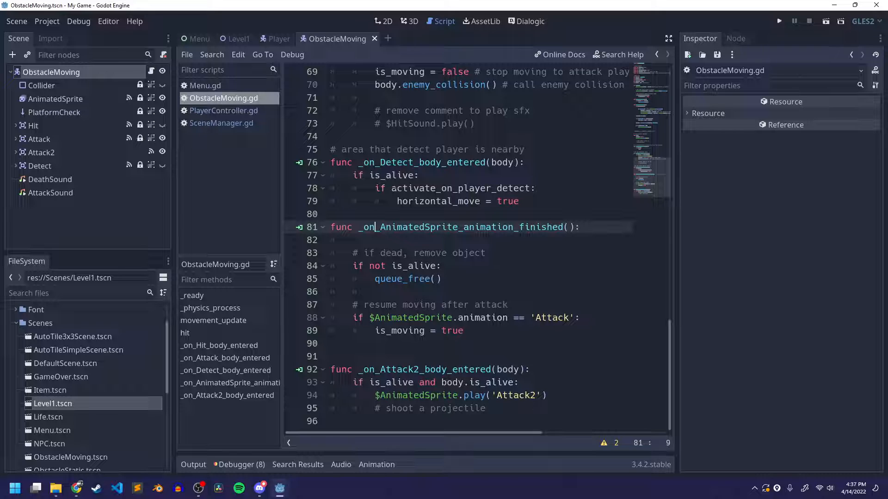
pyautogui.scroll(1, 374, 227)
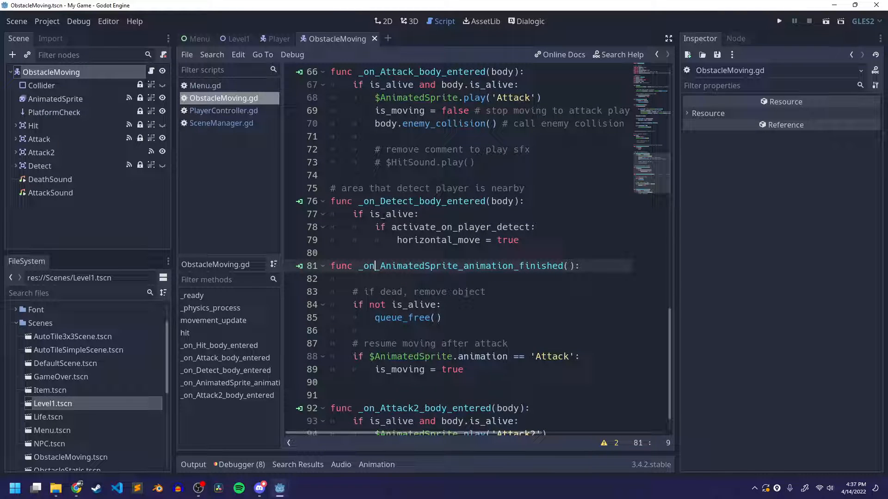
pyautogui.scroll(-1, 375, 227)
pyautogui.scroll(5, 375, 227)
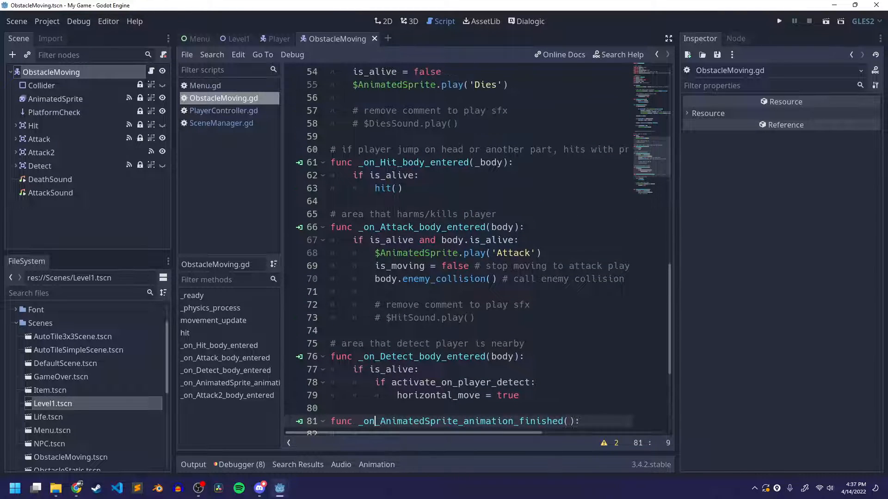
pyautogui.click(397, 163)
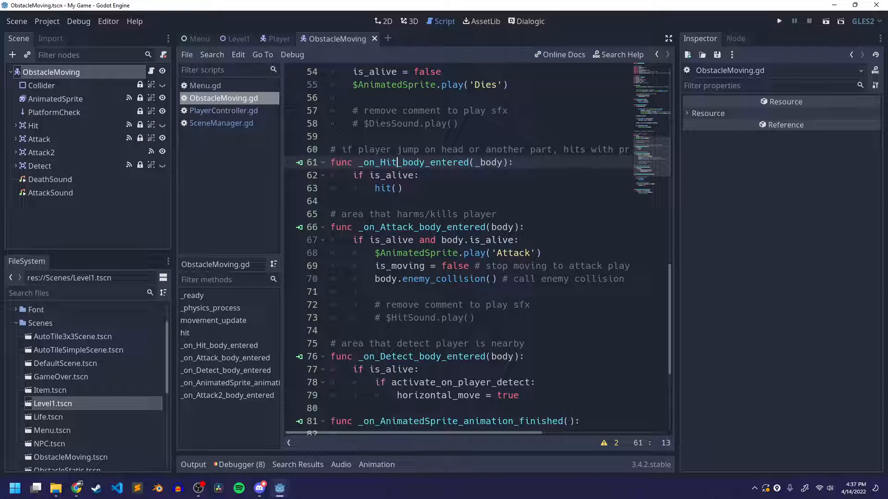
pyautogui.click(401, 188)
pyautogui.doubleClick(383, 189)
pyautogui.scroll(2, 411, 221)
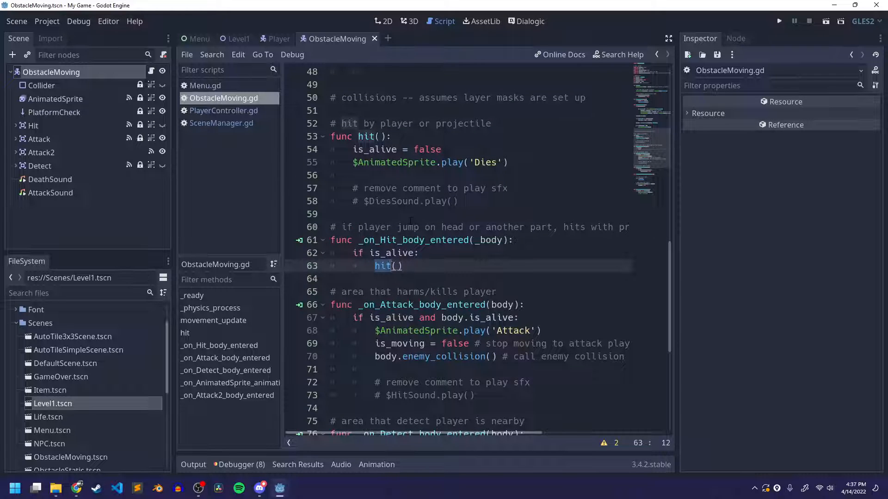
pyautogui.keyDown('ctrl'); pyautogui.click(383, 266); pyautogui.keyUp('ctrl')
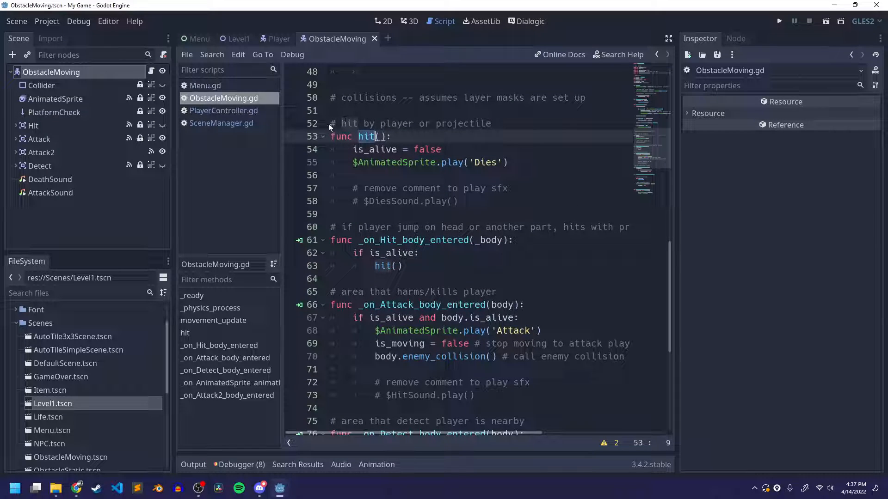
pyautogui.click(464, 123)
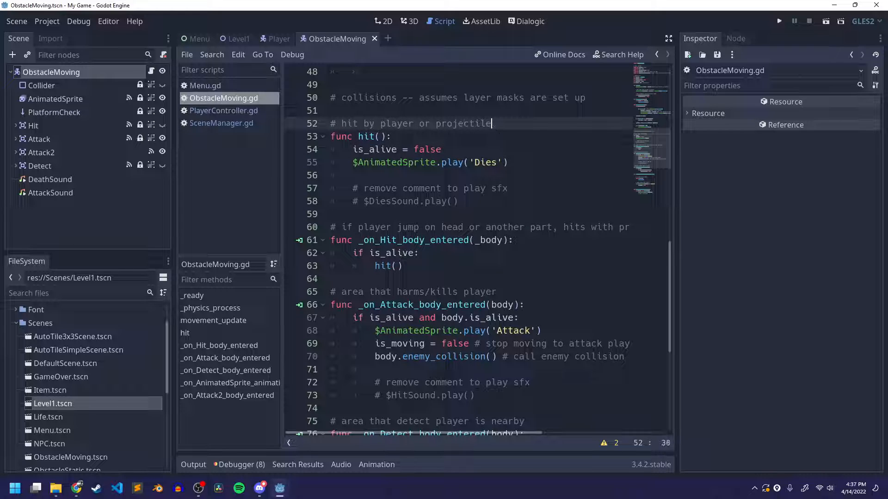
# Add $DeathSound.play() to the hit() function, directly below the line that plays the 'Dies' animation
pyautogui.moveTo(355, 166); pyautogui.dragTo(514, 165)
pyautogui.moveTo(516, 163)
pyautogui.mouseDown()
pyautogui.moveTo(518, 147)
pyautogui.moveTo(517, 162)
pyautogui.mouseUp()
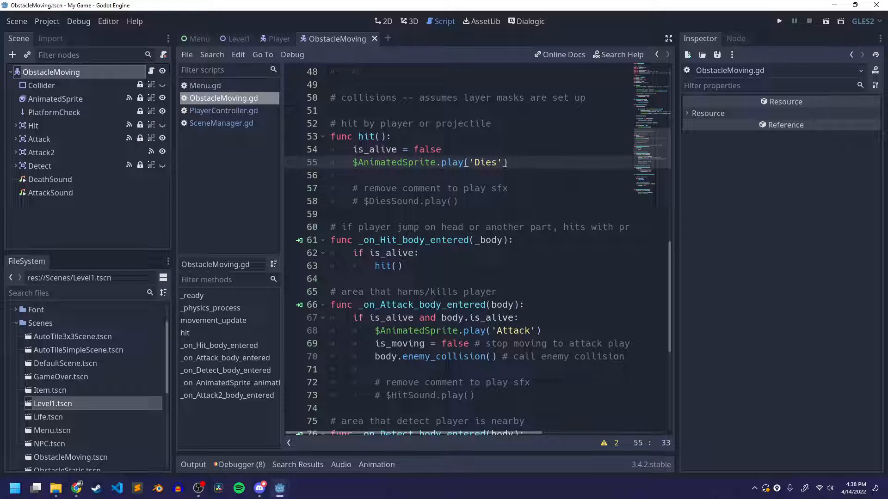
pyautogui.press('Return')
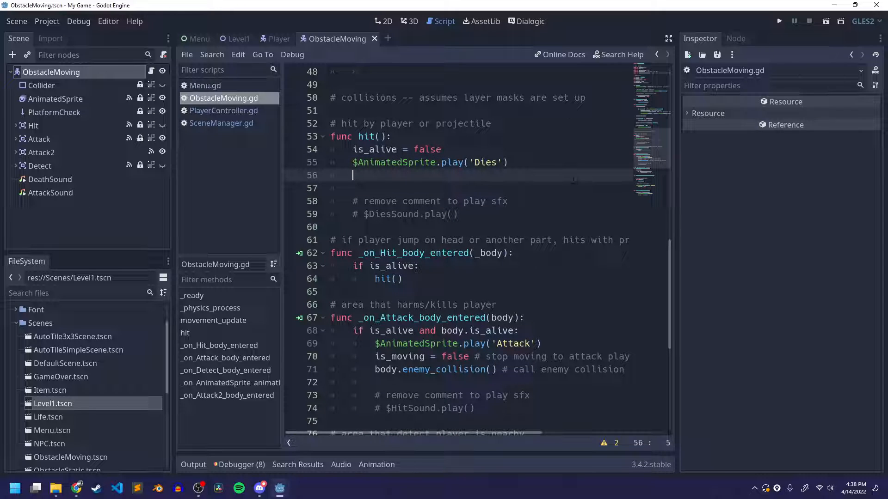
pyautogui.write('$DeathSound.play()')
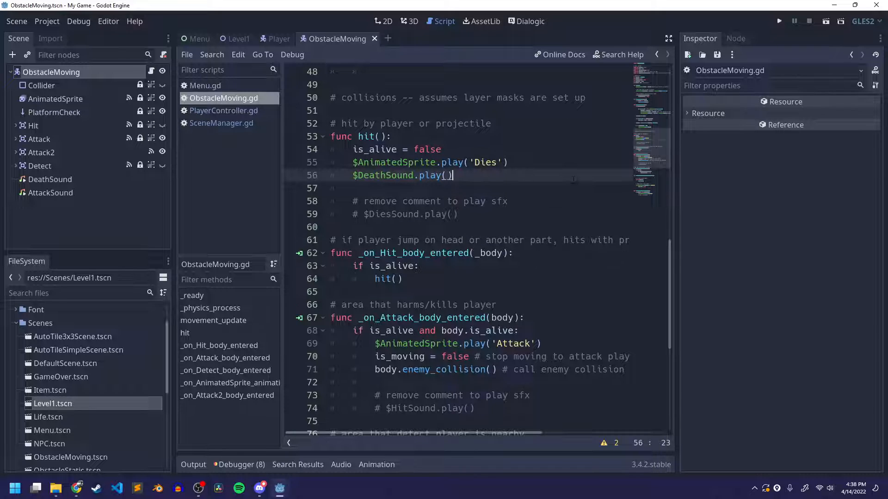
# Uncomment the $DiesSound.play() line at the end of the hit() function
pyautogui.moveTo(459, 214); pyautogui.dragTo(353, 215)
pyautogui.click(384, 215)
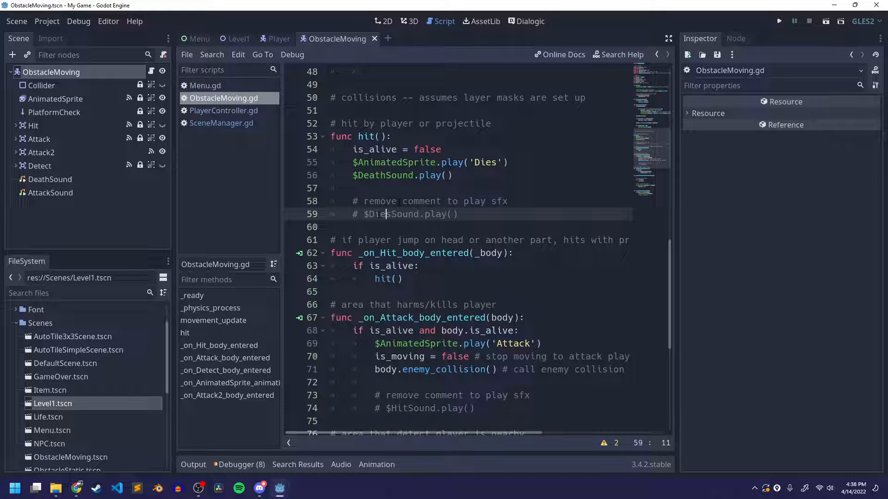
pyautogui.moveTo(354, 215); pyautogui.dragTo(460, 215)
pyautogui.click(458, 214)
pyautogui.moveTo(369, 214); pyautogui.dragTo(420, 214)
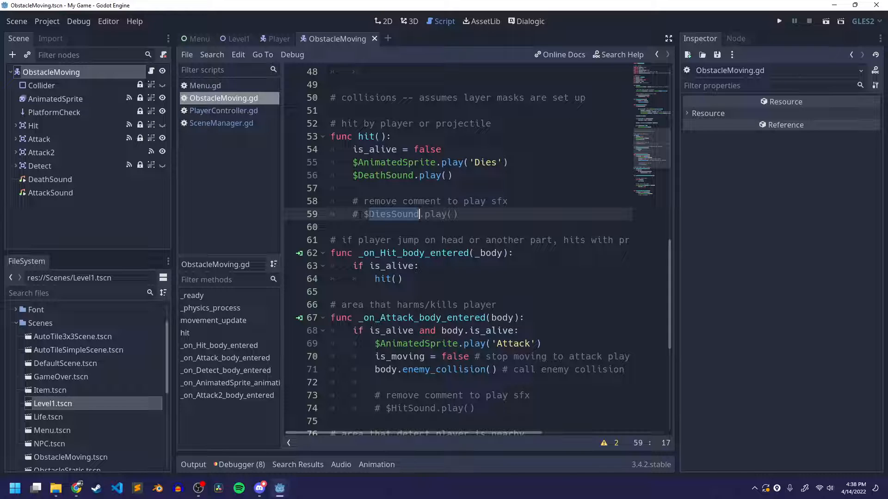
pyautogui.moveTo(364, 214); pyautogui.dragTo(353, 214)
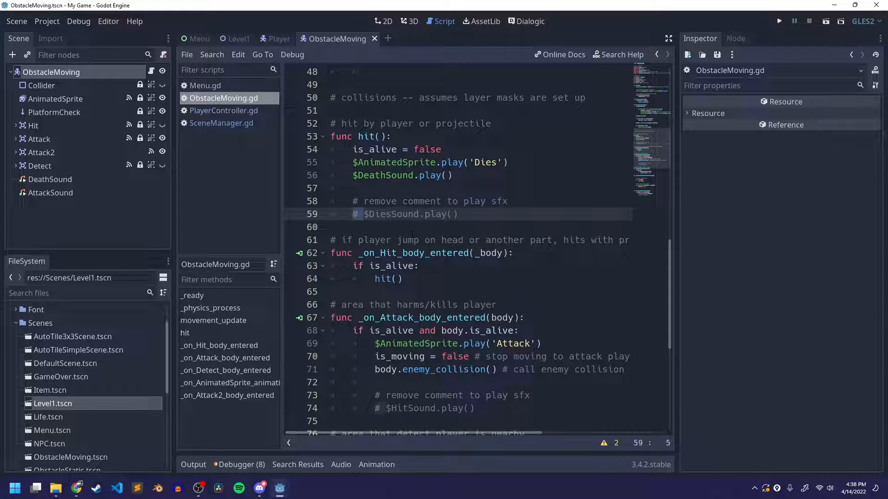
pyautogui.press('Delete')
pyautogui.press('Right')
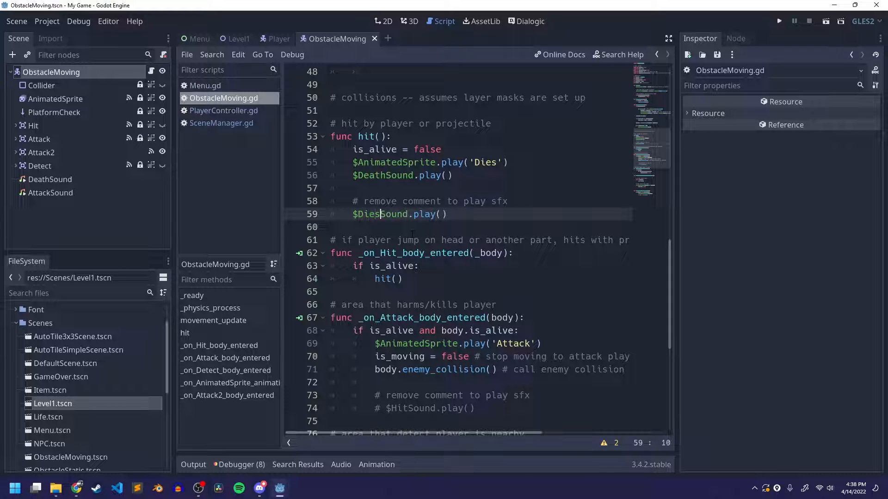
# Delete the redundant $DiesSound.play() line with its comment and blank line from the end of hit(), then save the script
pyautogui.doubleClick(378, 214)
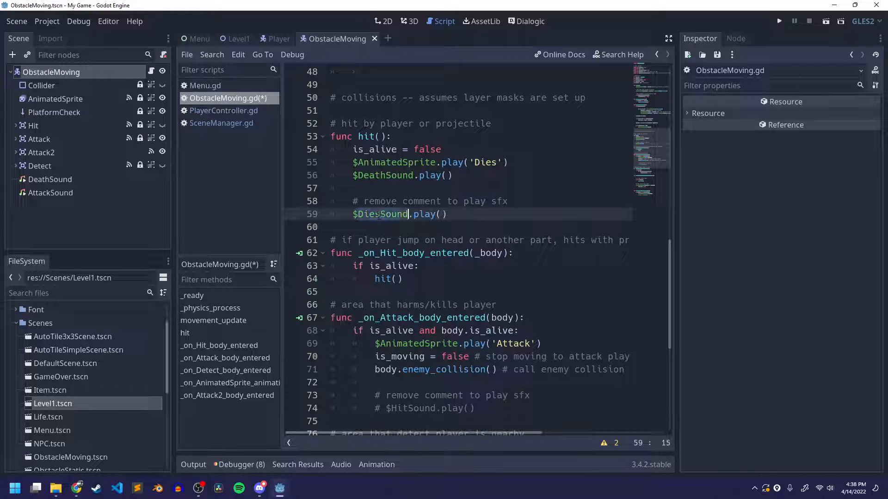
pyautogui.click(37, 180)
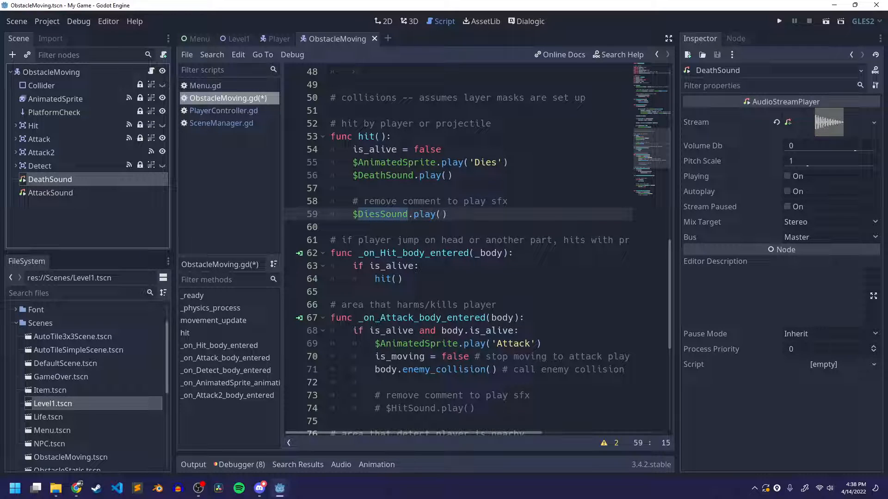
pyautogui.moveTo(447, 214); pyautogui.dragTo(326, 186)
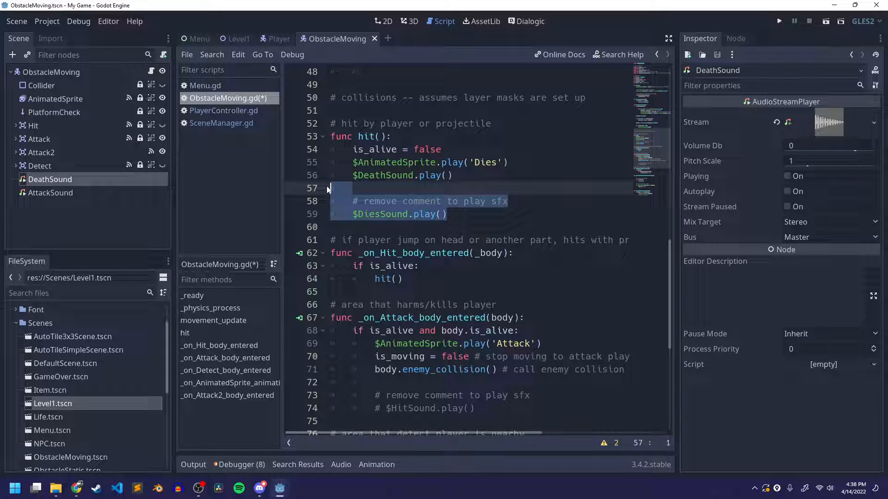
pyautogui.press('BackSpace')
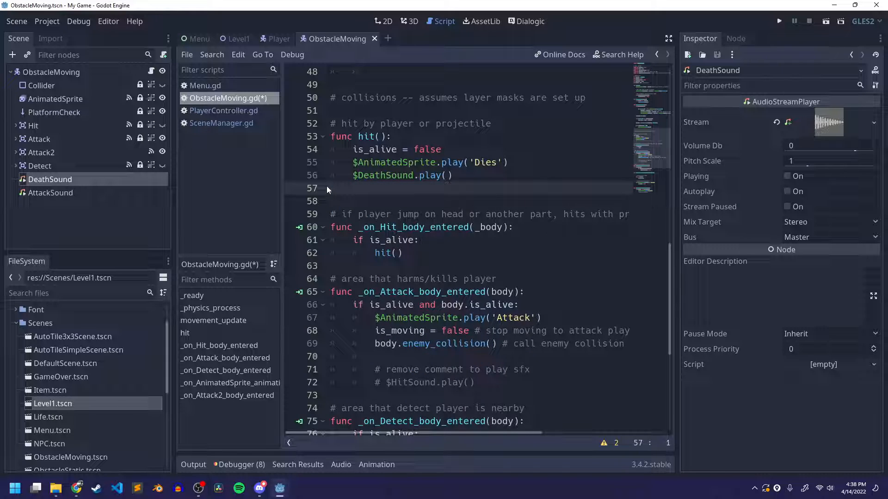
pyautogui.press('BackSpace')
pyautogui.hotkey('ctrl', 's')
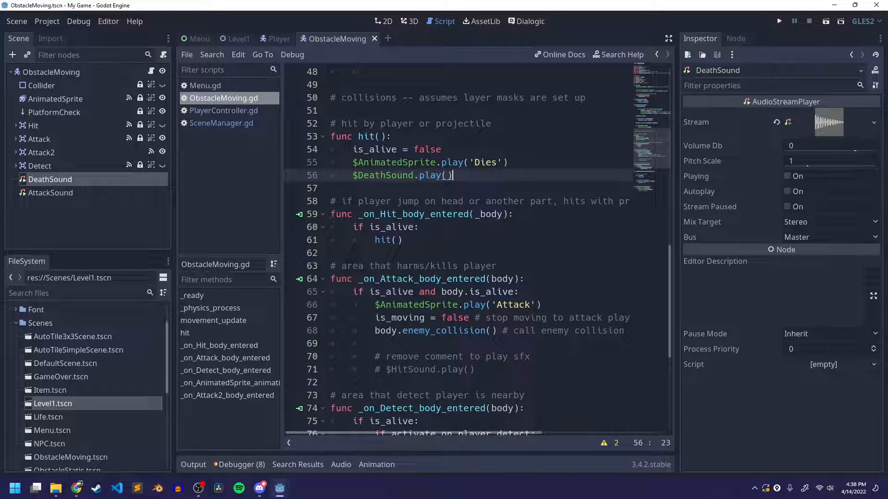
# Uncomment the $HitSound.play() line in _on_Attack_body_entered and change its node reference to AttackSound
pyautogui.moveTo(341, 265); pyautogui.dragTo(497, 267)
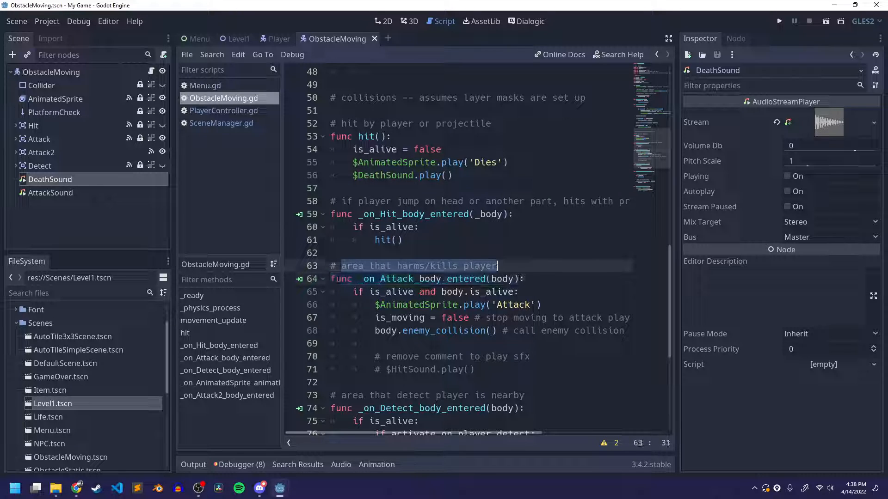
pyautogui.click(408, 267)
pyautogui.doubleClick(408, 266)
pyautogui.click(457, 267)
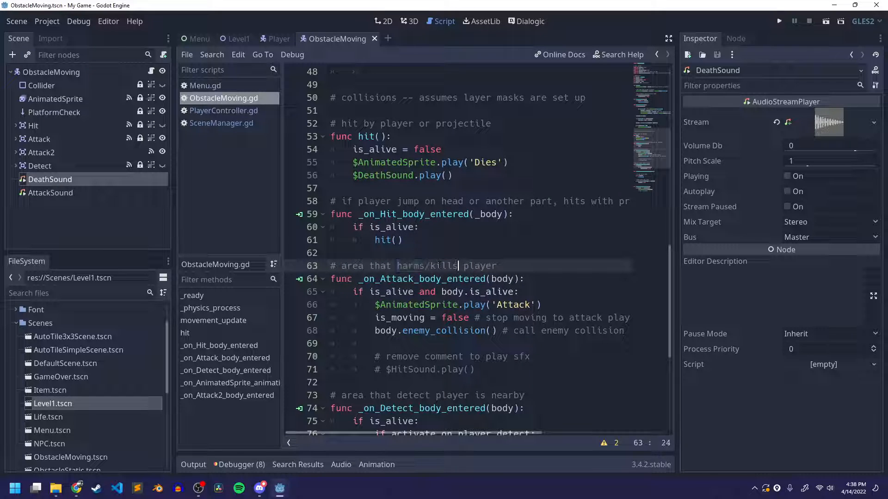
pyautogui.scroll(-2, 427, 318)
pyautogui.moveTo(386, 292); pyautogui.dragTo(475, 292)
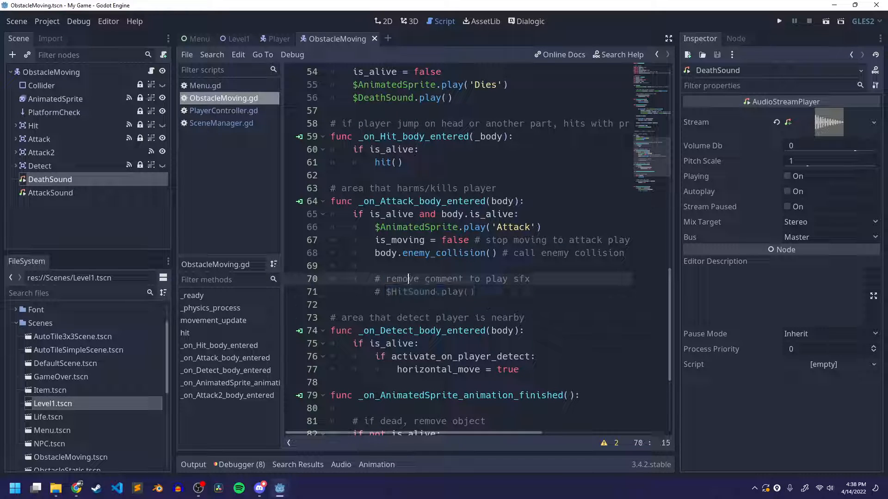
pyautogui.click(403, 292)
pyautogui.doubleClick(403, 292)
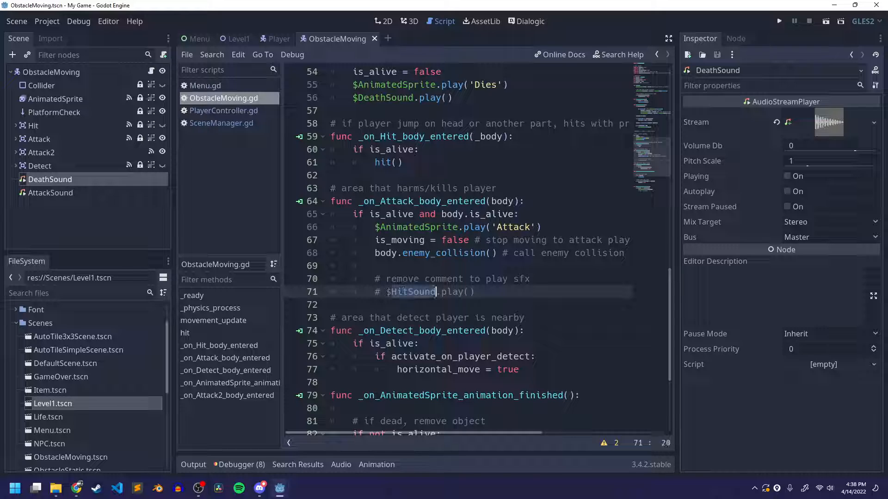
pyautogui.moveTo(382, 292); pyautogui.dragTo(378, 294)
pyautogui.press('Delete')
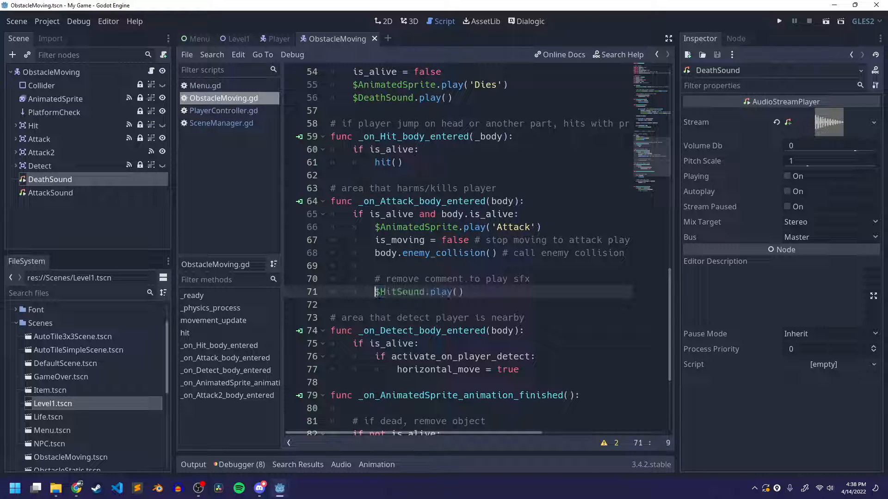
pyautogui.doubleClick(402, 291)
pyautogui.write('AttackSound')
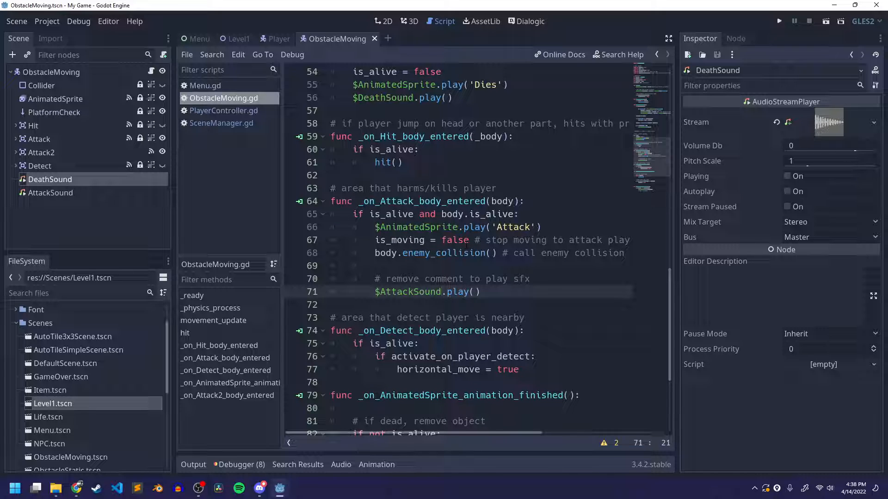
pyautogui.doubleClick(406, 201)
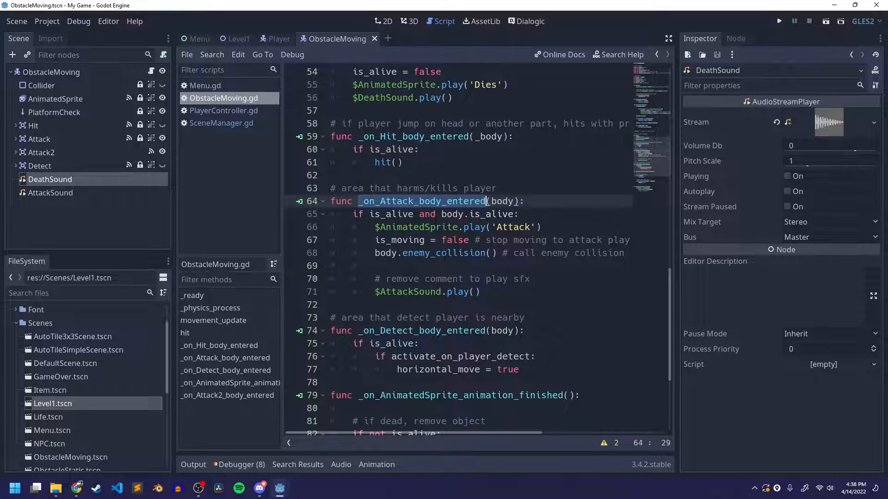
pyautogui.scroll(-4, 436, 236)
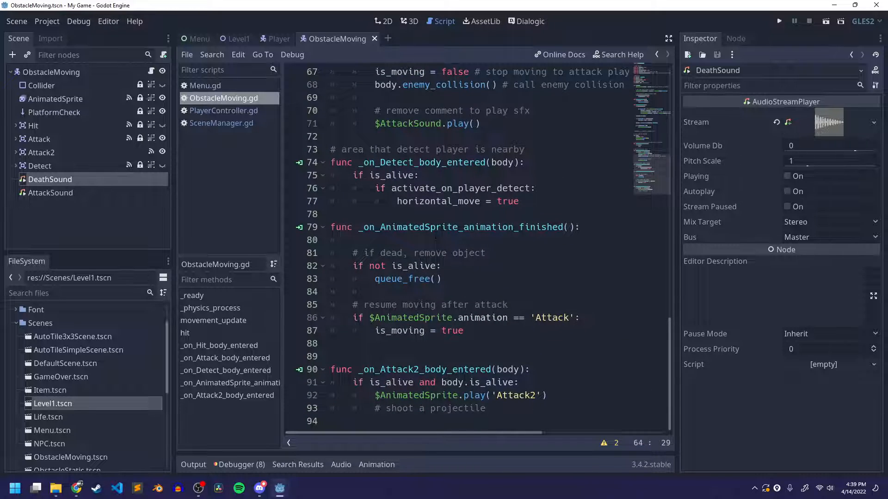
pyautogui.scroll(6, 435, 236)
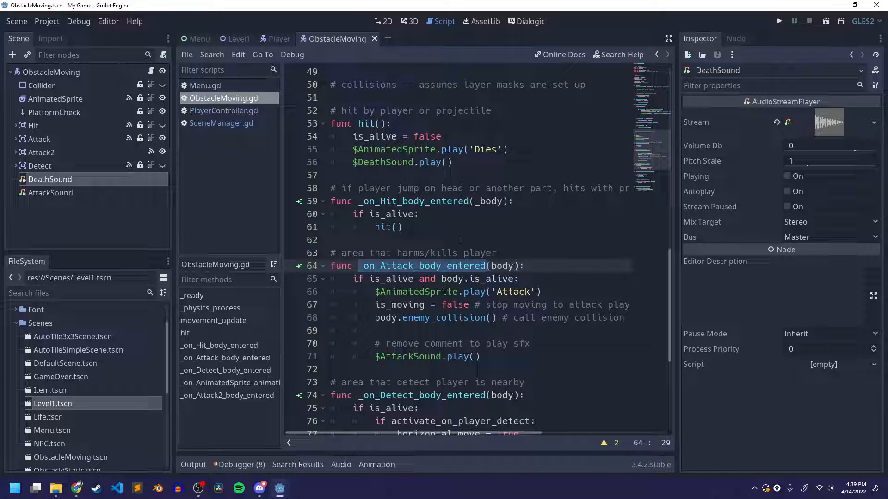
# Open the scene of the first Item node in Level1's Items group for editing
pyautogui.click(240, 39)
pyautogui.click(16, 129)
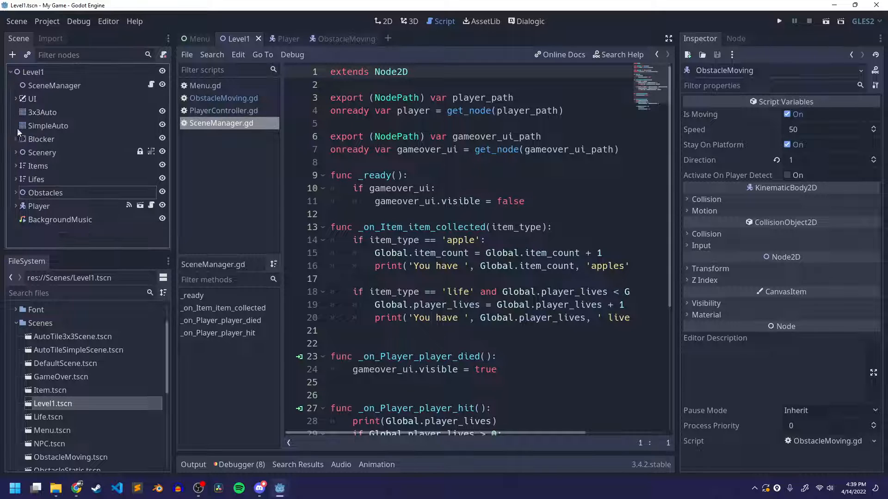
pyautogui.click(17, 166)
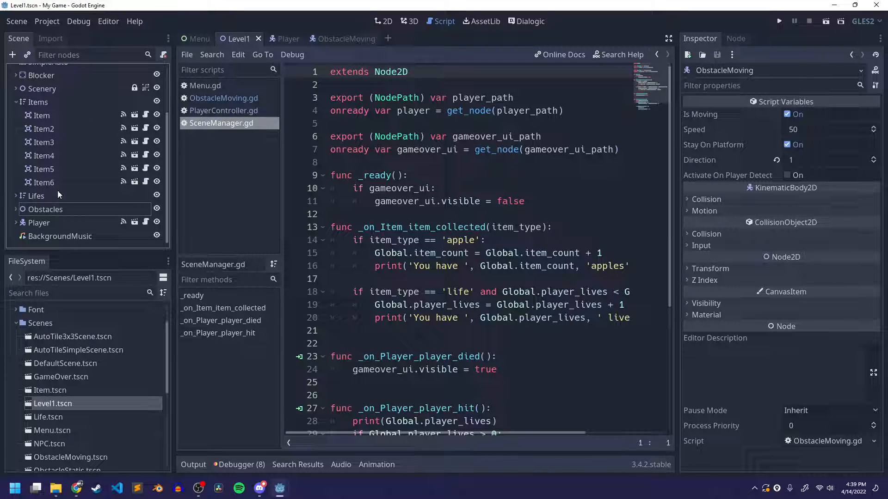
pyautogui.click(63, 116)
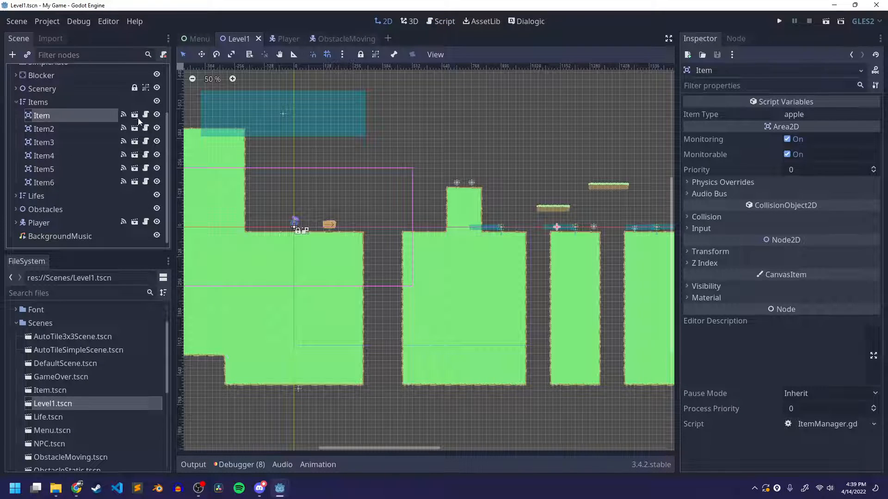
pyautogui.click(134, 115)
pyautogui.moveTo(560, 259); pyautogui.dragTo(476, 298, button='middle')
pyautogui.scroll(5, 465, 282)
pyautogui.scroll(1, 466, 285)
pyautogui.moveTo(492, 206); pyautogui.dragTo(537, 255, button='middle')
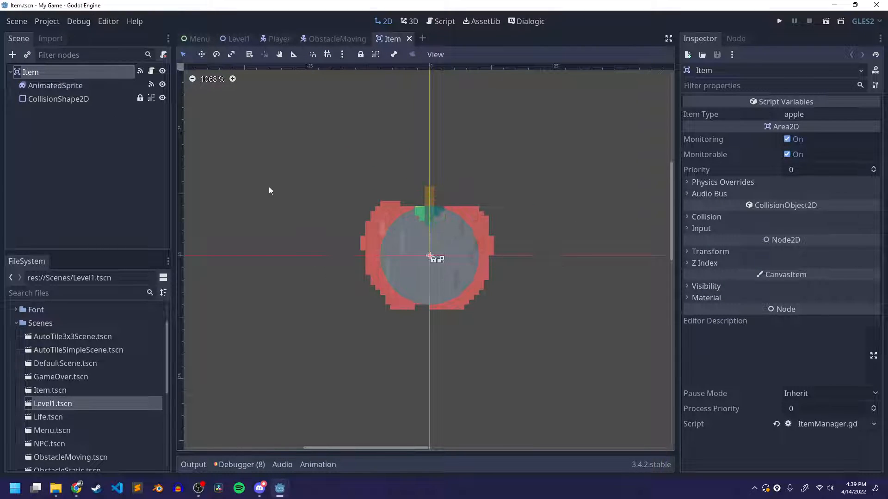
# Add an AudioStreamPlayer child node to the Item root and rename it CollectedSound
pyautogui.rightClick(40, 73)
pyautogui.click(76, 106)
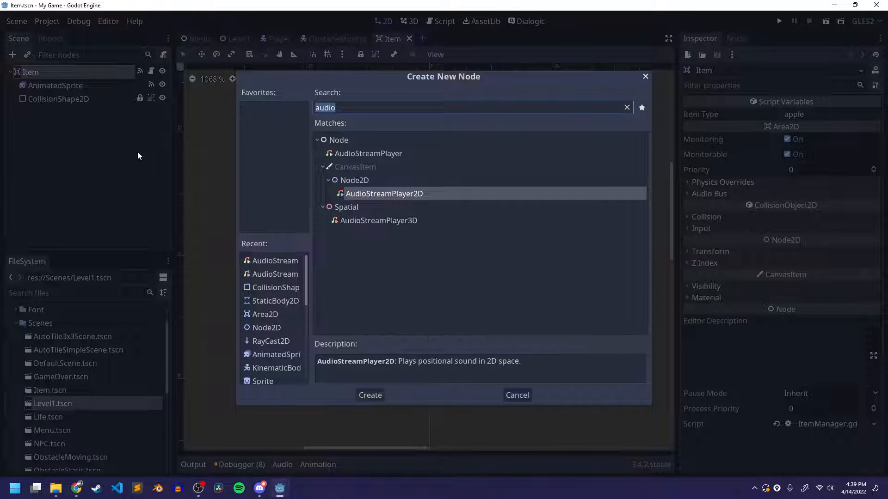
pyautogui.press('Down')
pyautogui.press('Up')
pyautogui.press('Up')
pyautogui.press('Return')
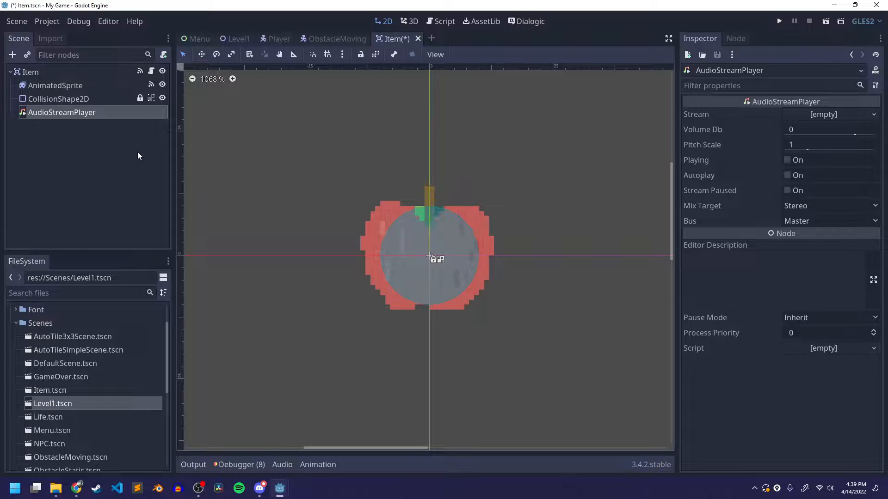
pyautogui.doubleClick(66, 113)
pyautogui.write('Colle')
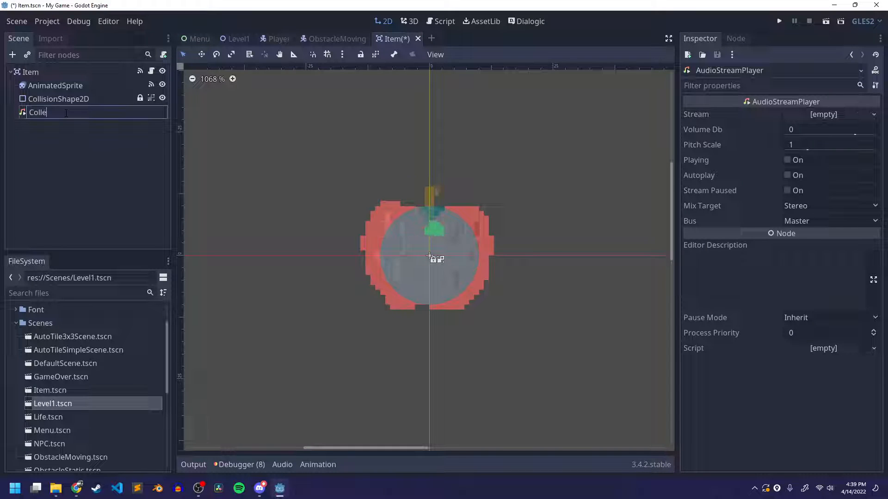
pyautogui.write('ctedSound')
pyautogui.press('Return')
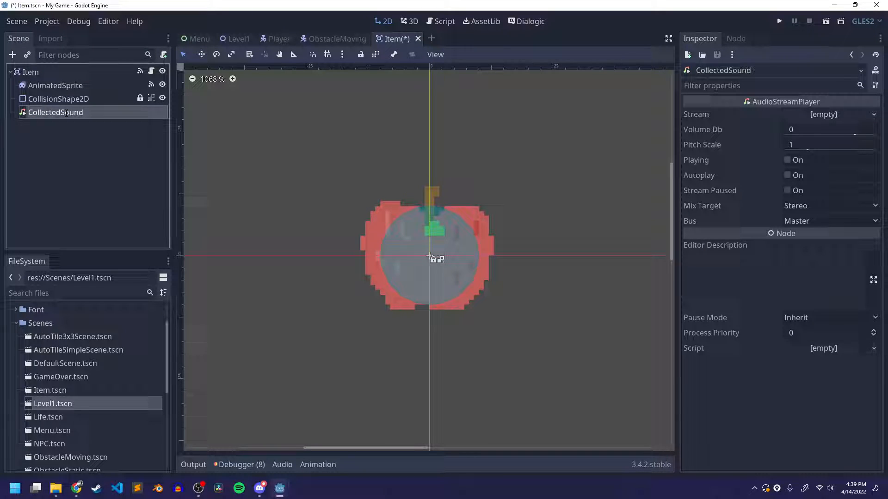
# Load apple_bite_edit.ogg from the Audio folder as CollectedSound's stream, and save the Item scene
pyautogui.click(817, 119)
pyautogui.click(779, 228)
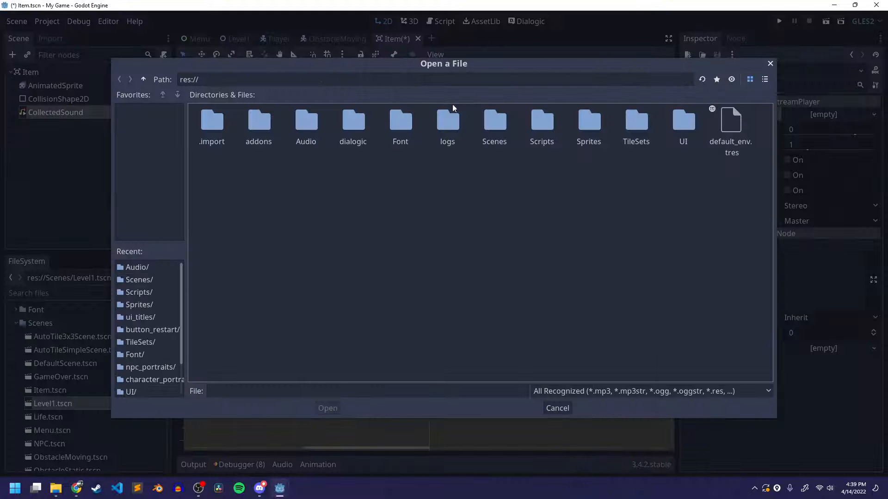
pyautogui.doubleClick(302, 121)
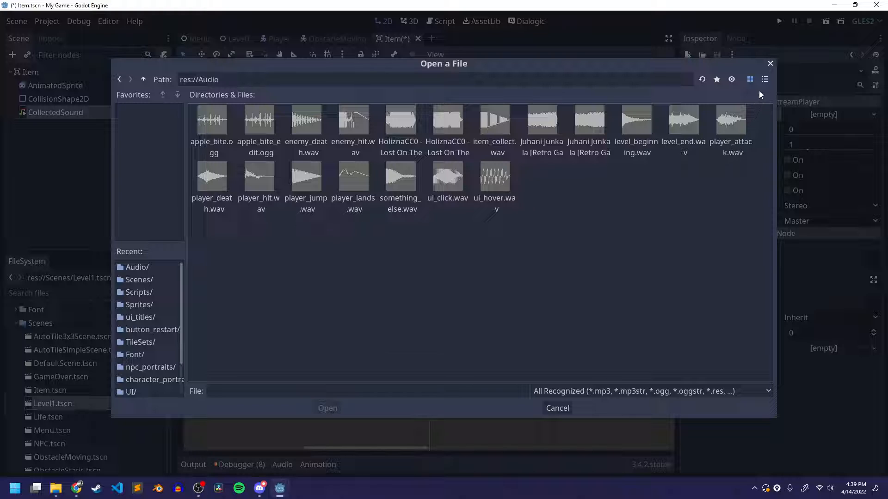
pyautogui.click(765, 79)
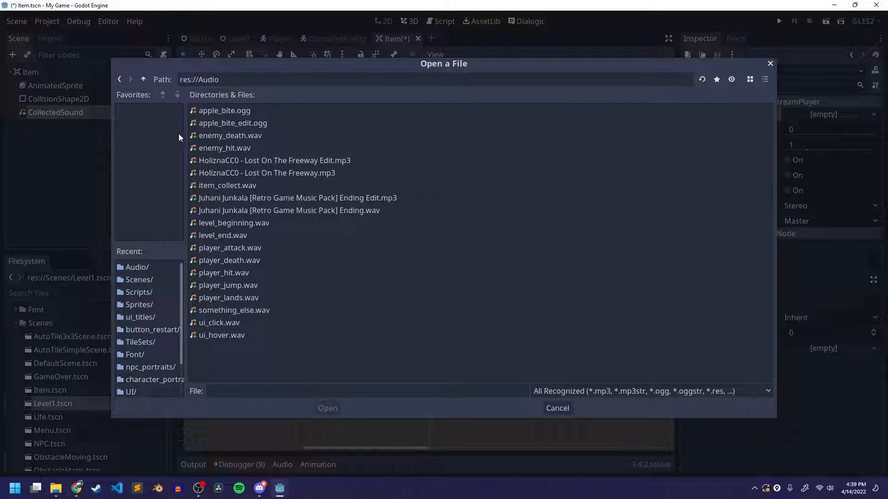
pyautogui.click(221, 124)
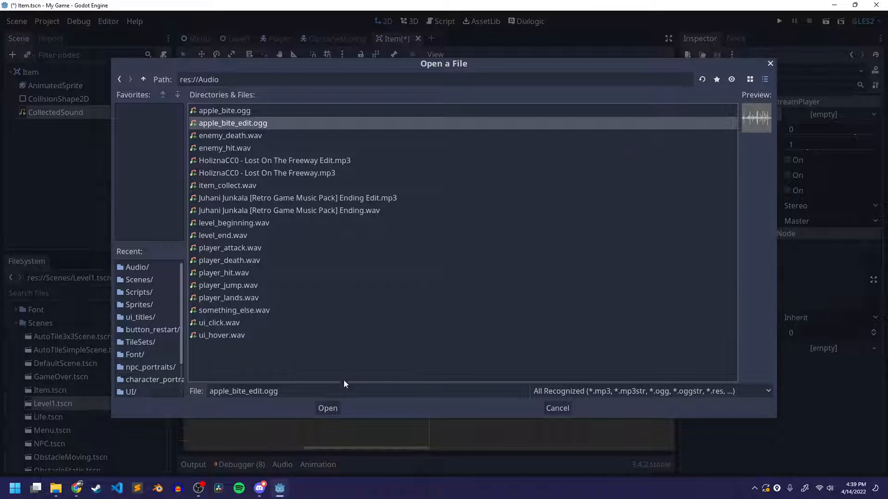
pyautogui.click(327, 408)
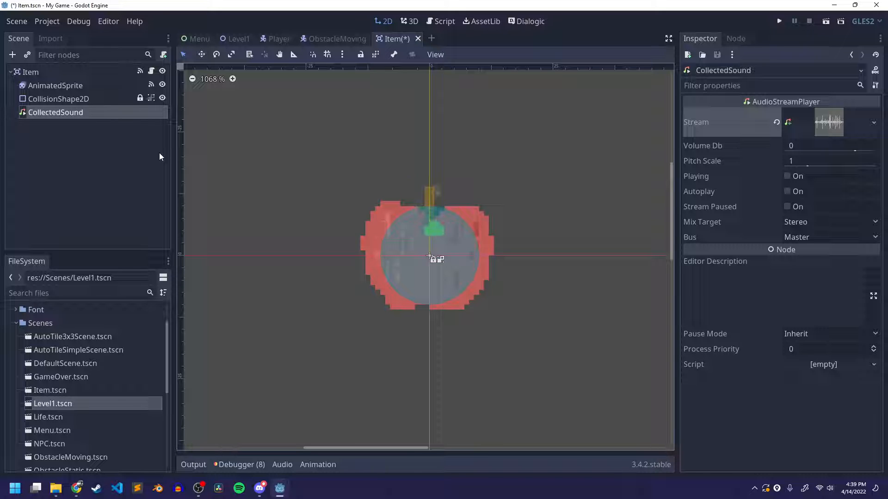
pyautogui.hotkey('ctrl', 's')
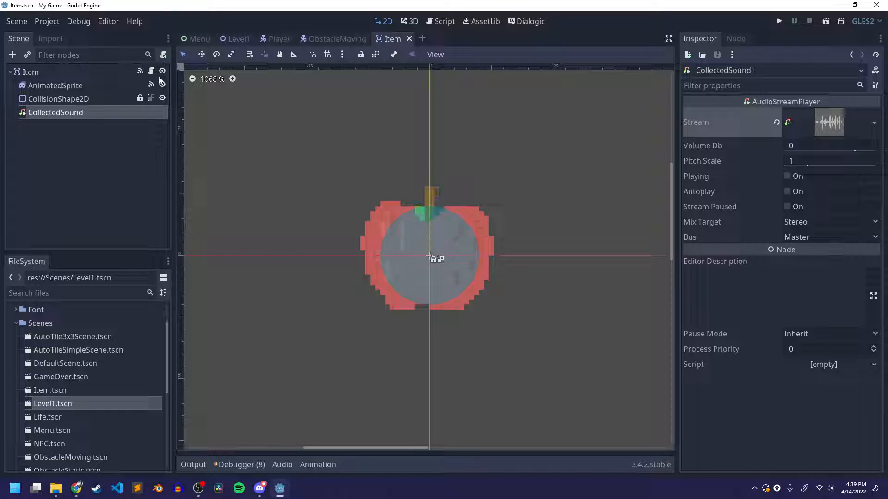
# In ItemManager.gd, add $CollectedSound.play() to _on_Item_body_entered, directly below the line that plays the "Collected" animation
pyautogui.hotkey('ctrl', 'F3')
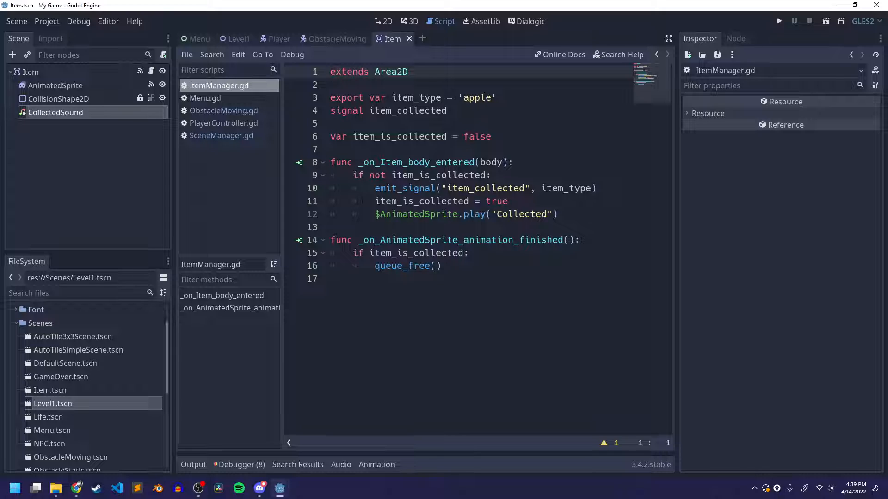
pyautogui.doubleClick(398, 162)
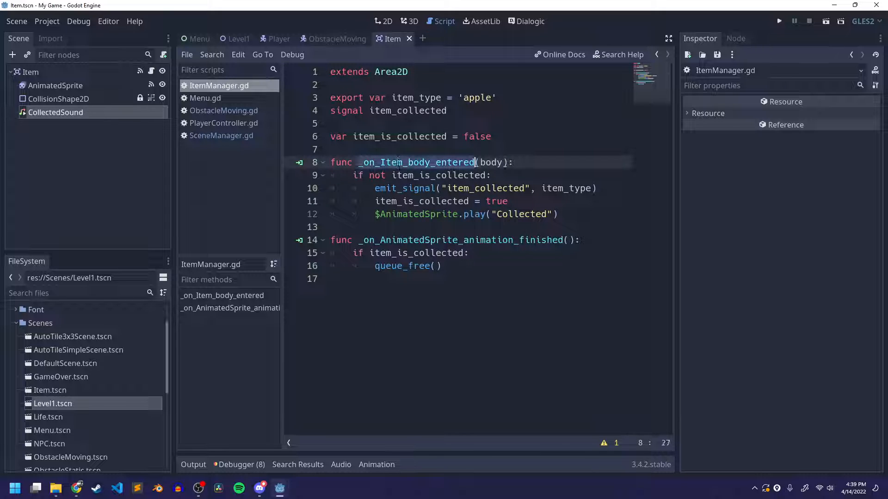
pyautogui.moveTo(372, 188); pyautogui.dragTo(597, 189)
pyautogui.click(597, 189)
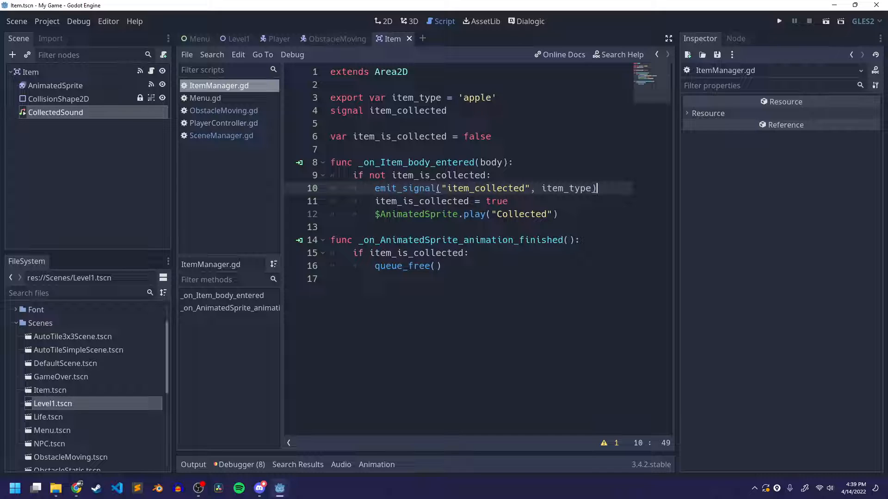
pyautogui.click(560, 216)
pyautogui.press('Return')
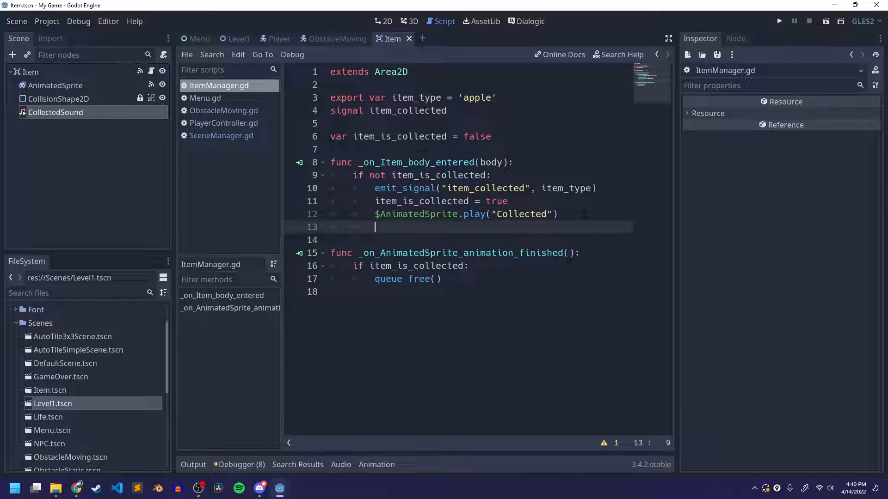
pyautogui.write('$Colle')
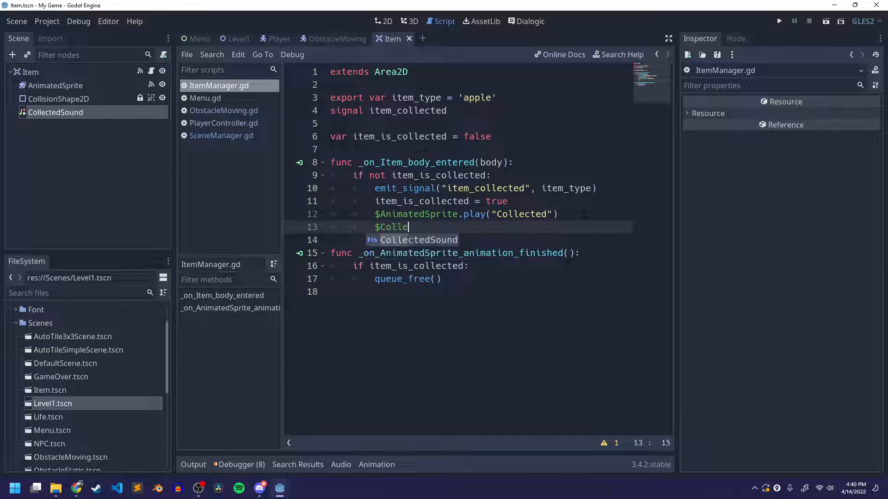
pyautogui.press('Return')
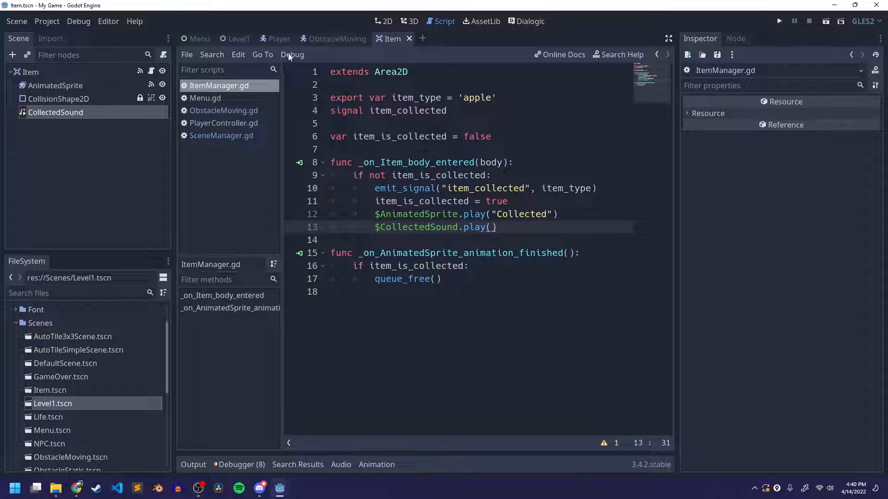
# Return to Level1 and open the scene of the Life node in the Lifes group for editing
pyautogui.click(229, 39)
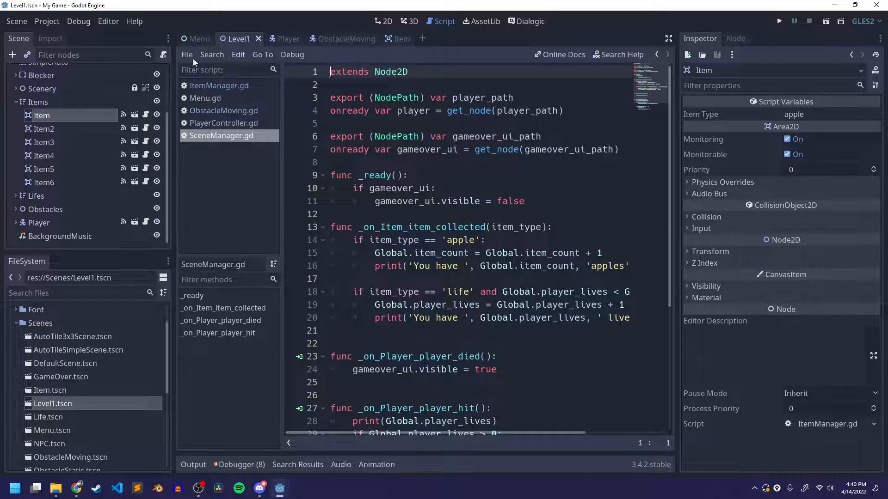
pyautogui.click(19, 103)
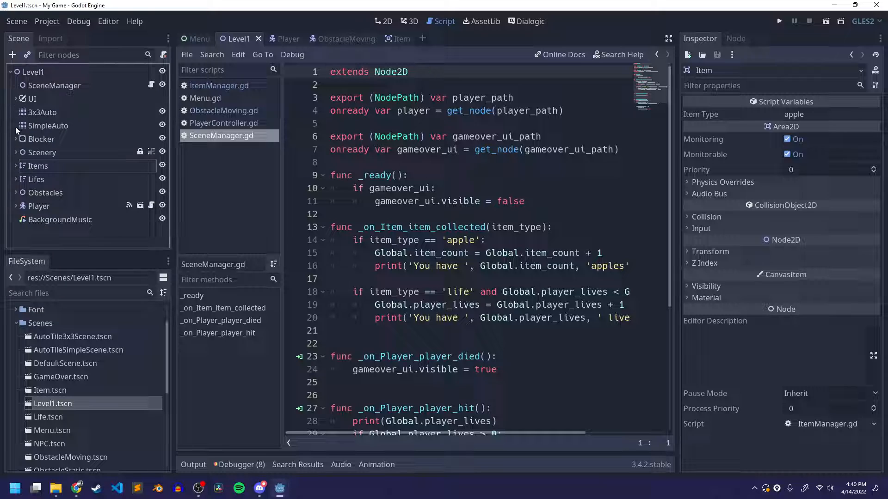
pyautogui.click(16, 179)
pyautogui.click(46, 191)
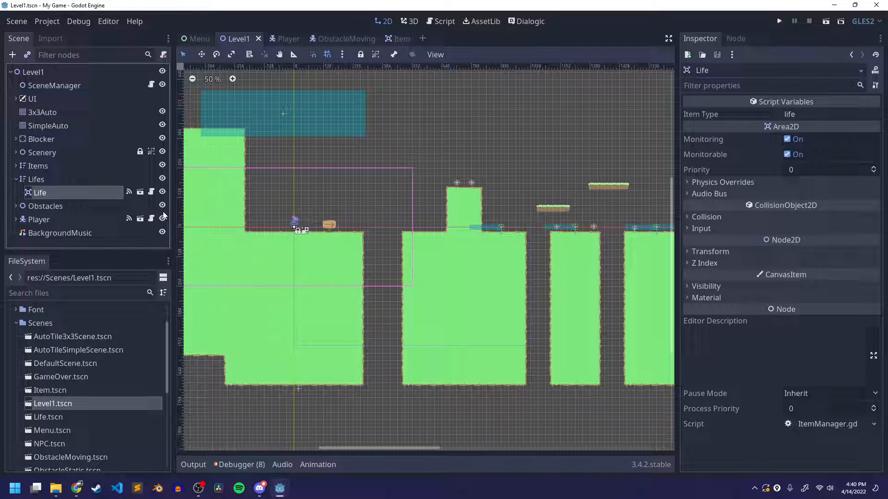
pyautogui.click(141, 192)
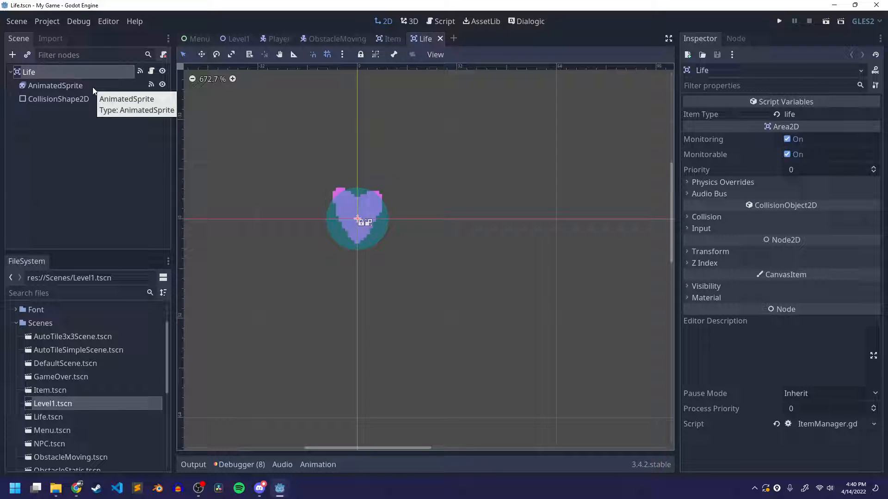
# Add an AudioStreamPlayer child node to the Life root and rename it CollectedSound
pyautogui.rightClick(47, 71)
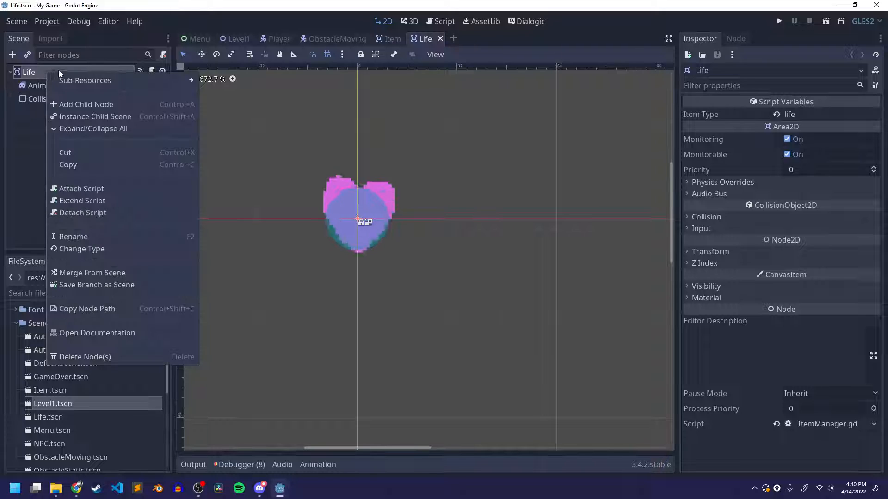
pyautogui.click(104, 105)
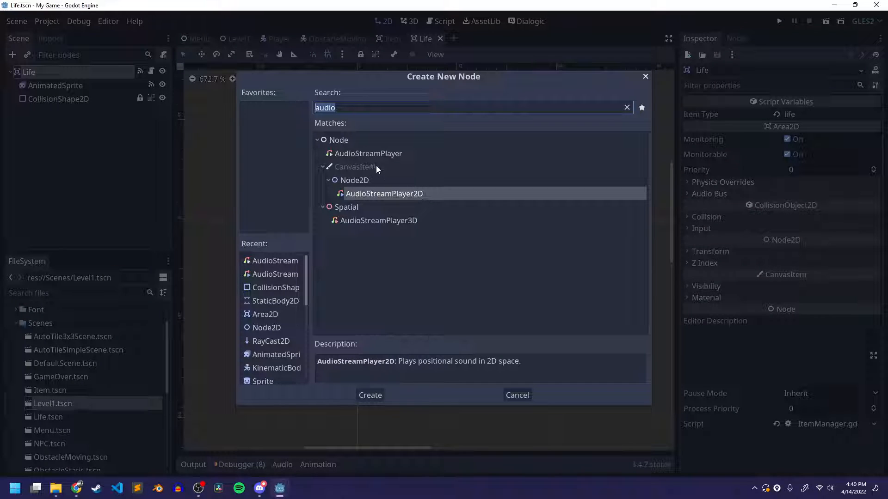
pyautogui.click(368, 153)
pyautogui.click(370, 391)
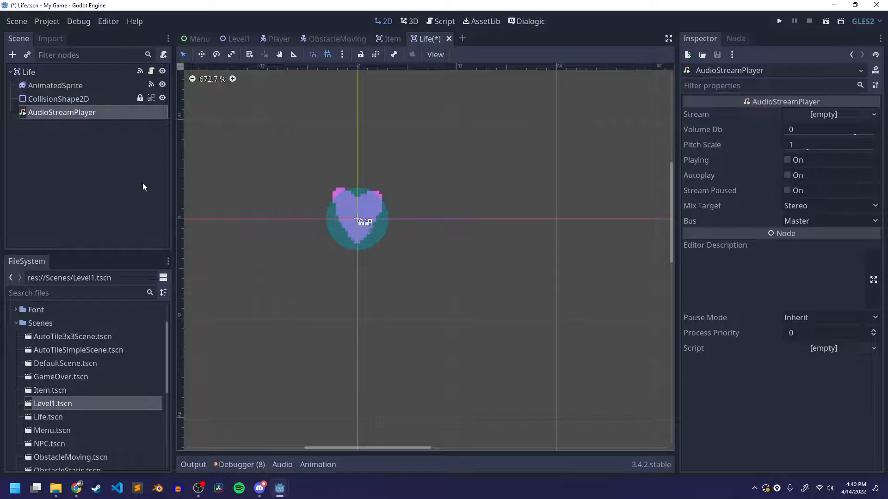
pyautogui.press('F2')
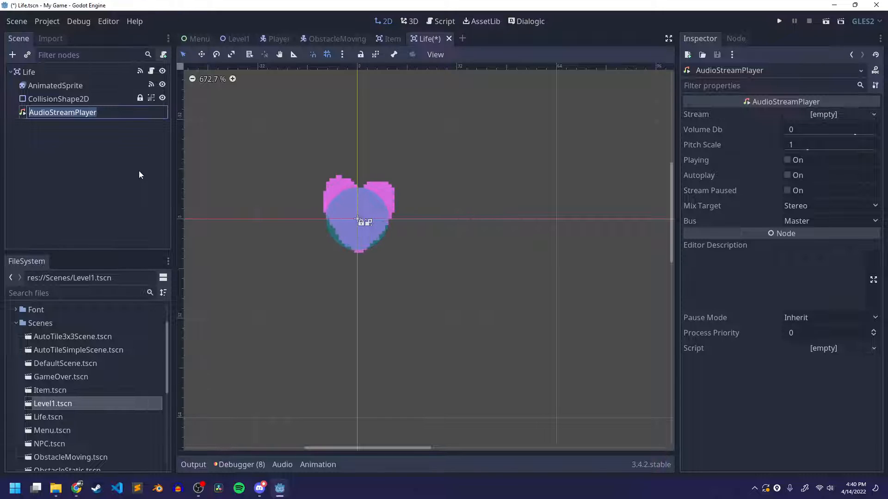
pyautogui.write('CollectedSo')
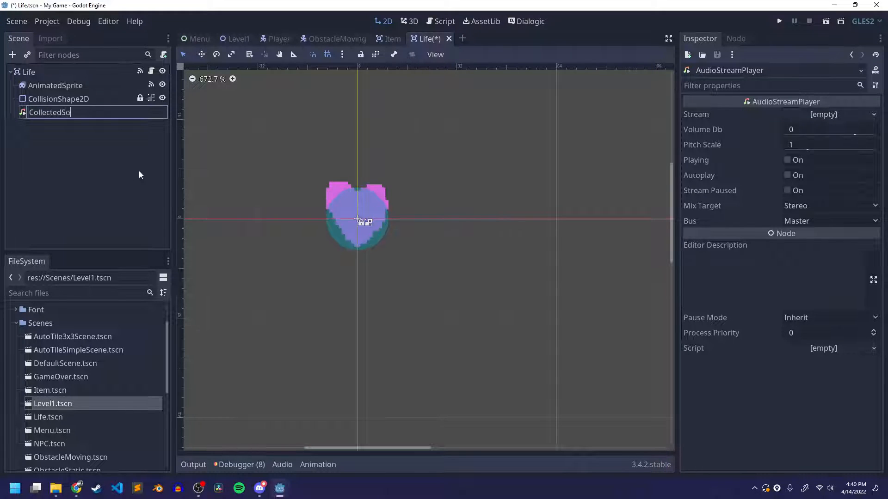
pyautogui.write('und')
pyautogui.press('Return')
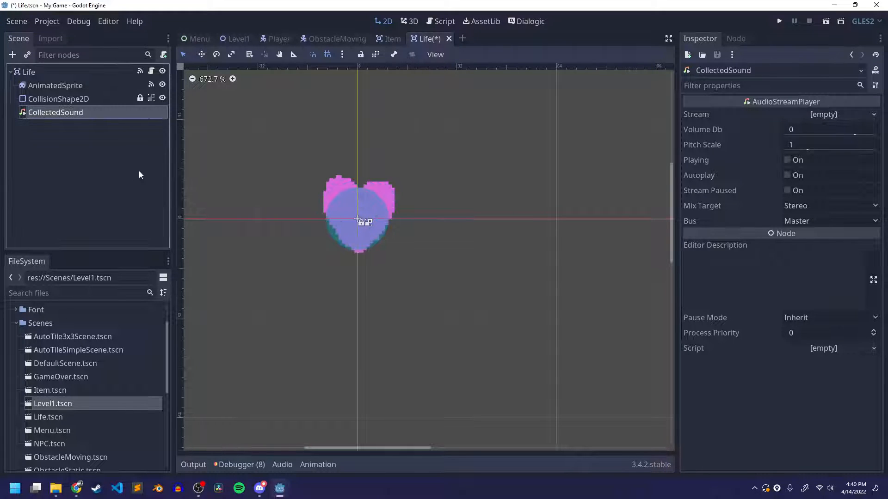
# Load item_collect.wav from the Audio folder as the stream of Life's CollectedSound, and save the scene
pyautogui.click(837, 115)
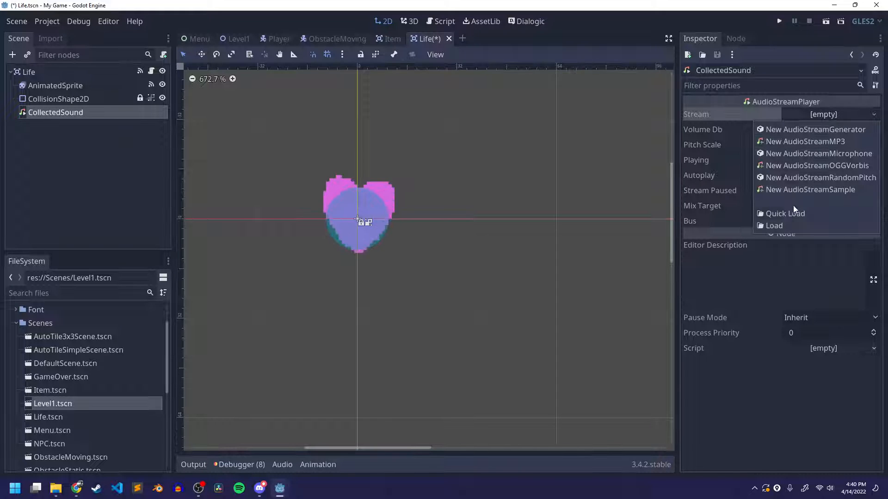
pyautogui.click(782, 225)
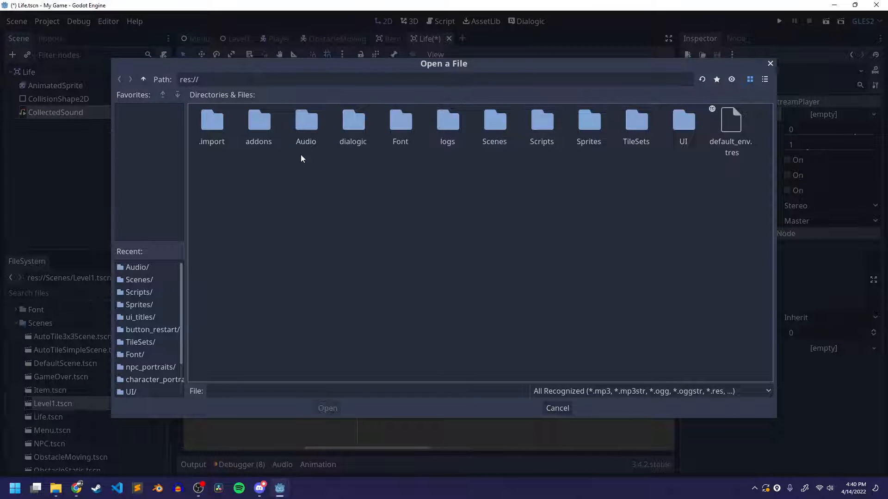
pyautogui.doubleClick(307, 132)
pyautogui.click(764, 80)
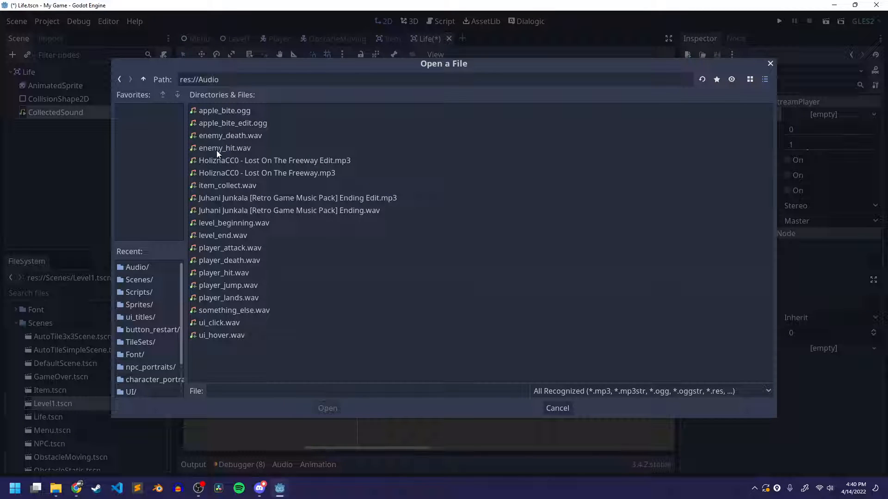
pyautogui.click(219, 187)
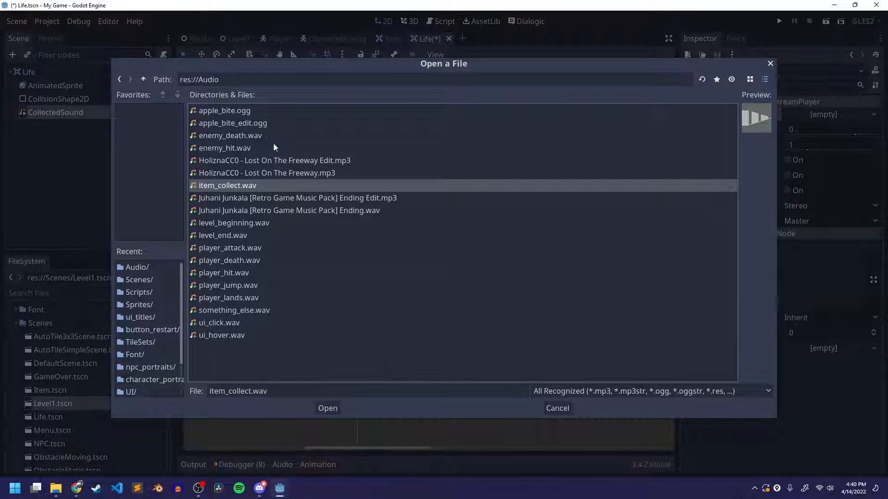
pyautogui.click(327, 409)
pyautogui.hotkey('ctrl', 's')
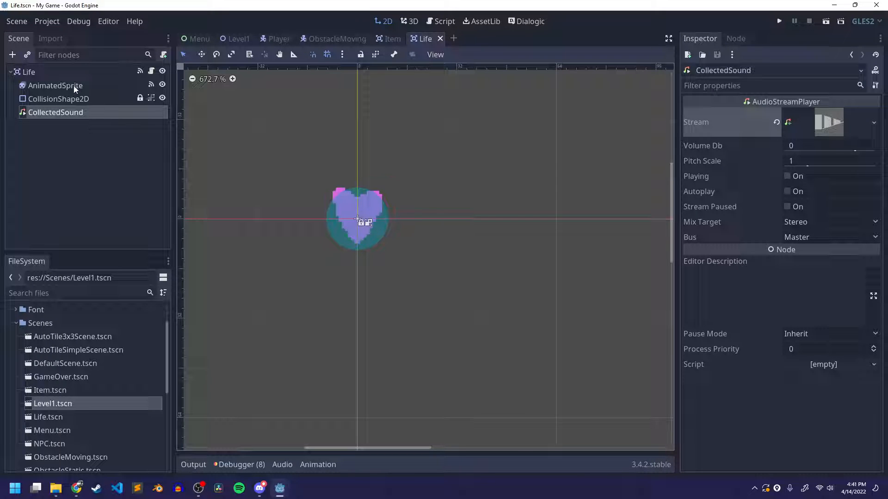
# Open the Life node's script and check that the name in $CollectedSound.play() matches the sound node in the Item and Life scenes, then save
pyautogui.click(152, 71)
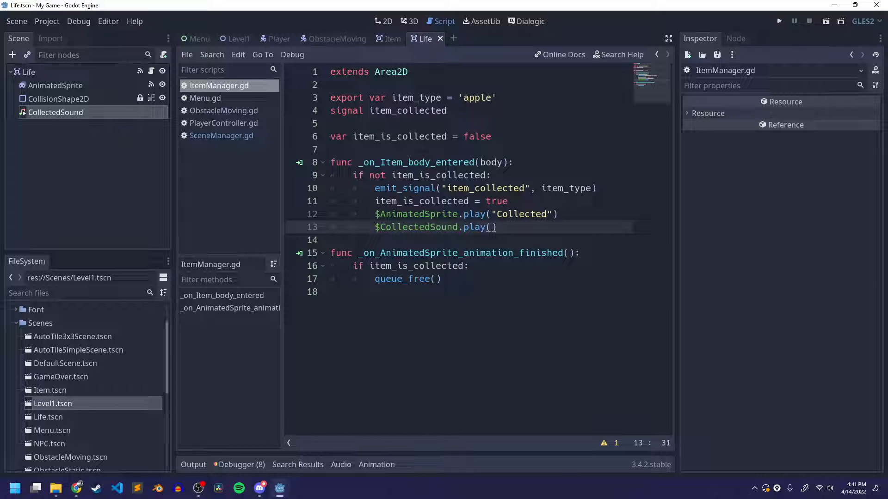
pyautogui.doubleClick(409, 227)
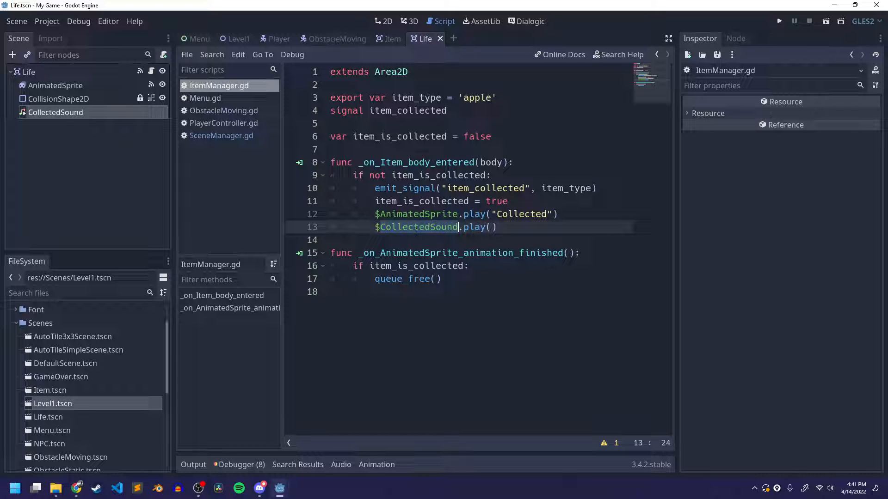
pyautogui.click(397, 39)
pyautogui.click(422, 40)
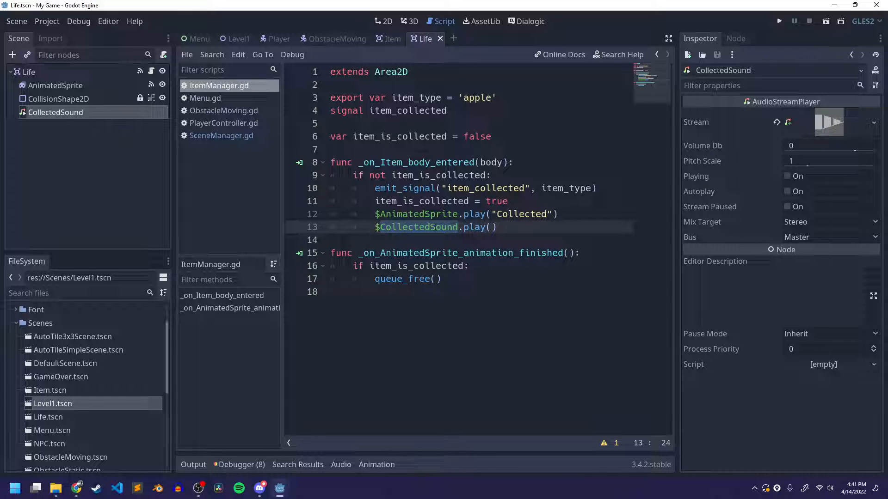
pyautogui.click(22, 117)
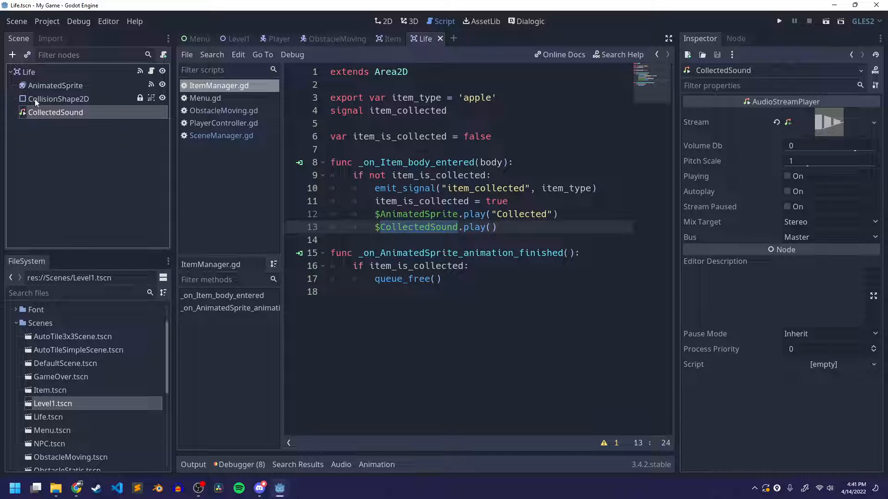
pyautogui.click(412, 230)
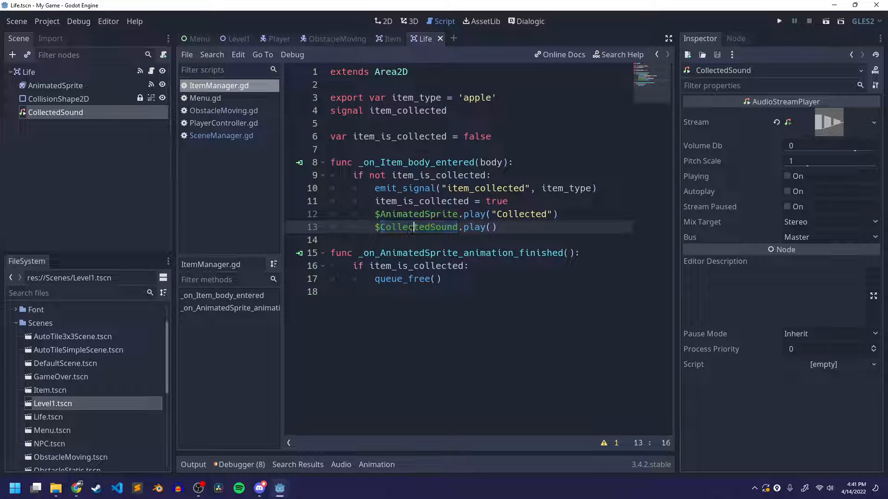
pyautogui.doubleClick(412, 230)
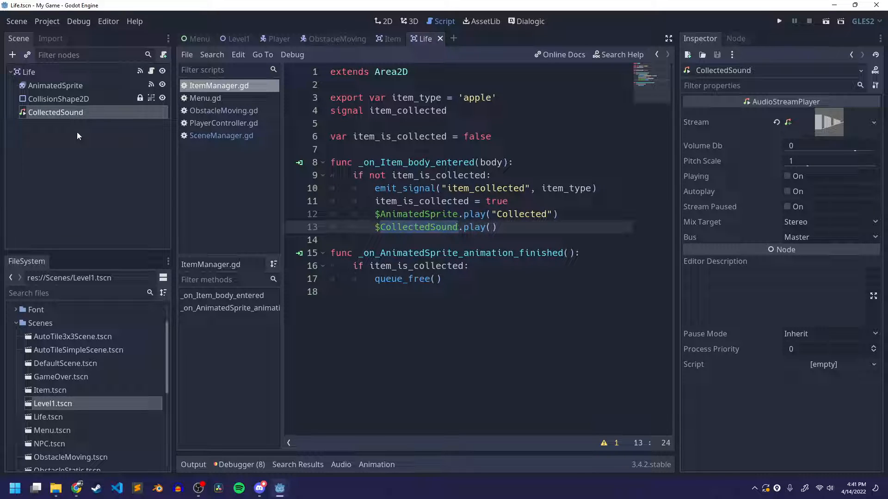
pyautogui.hotkey('ctrl', 's')
# Return to the Level1 scene, save it, show it in the 2D view and run it
pyautogui.click(225, 111)
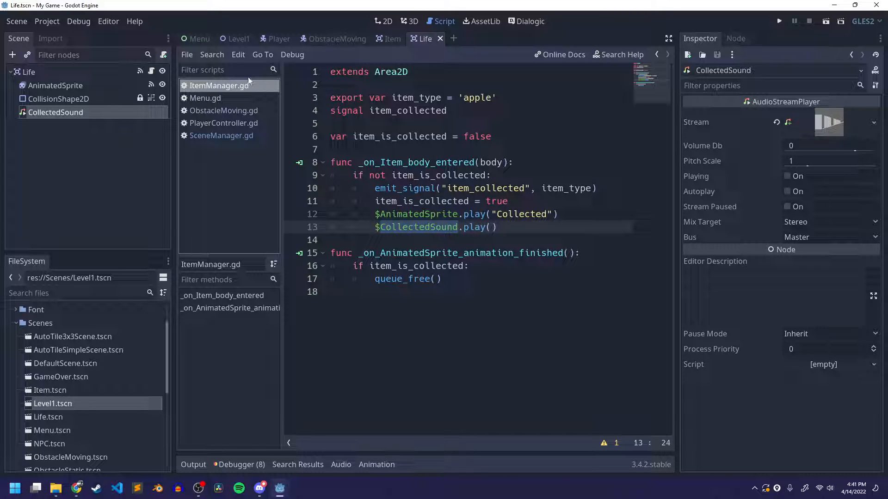
pyautogui.click(245, 39)
pyautogui.hotkey('ctrl', 's')
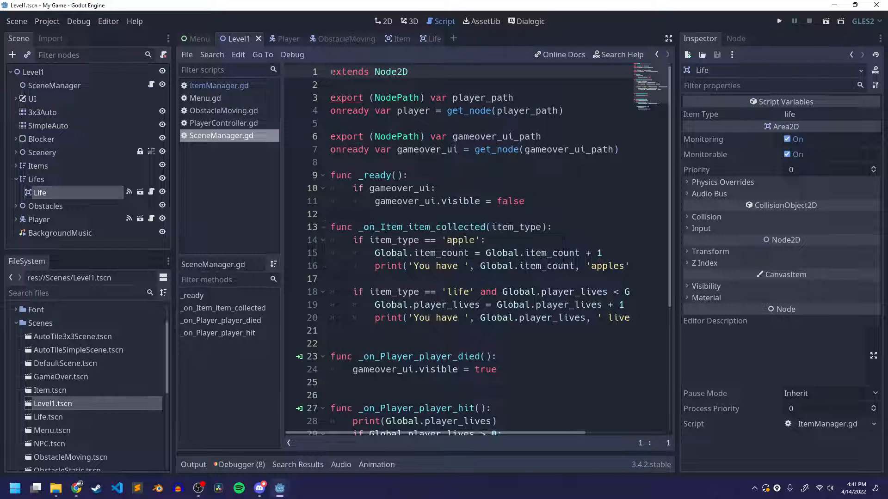
pyautogui.click(384, 22)
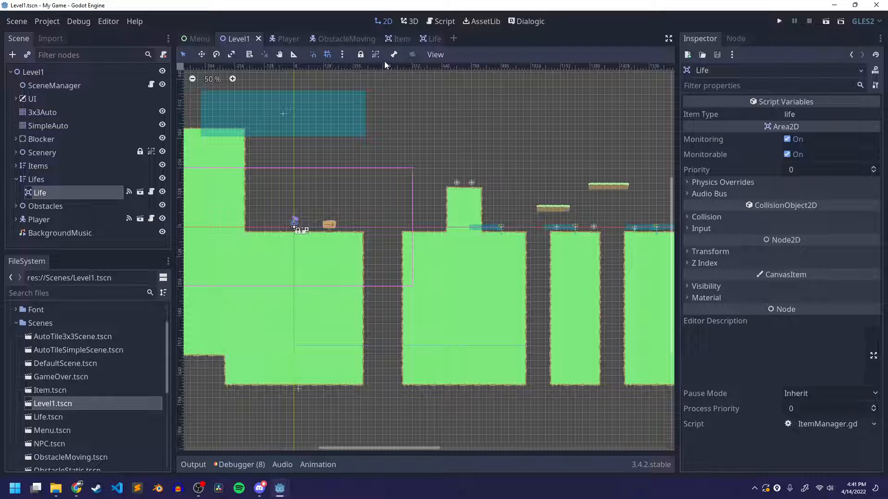
pyautogui.click(826, 21)
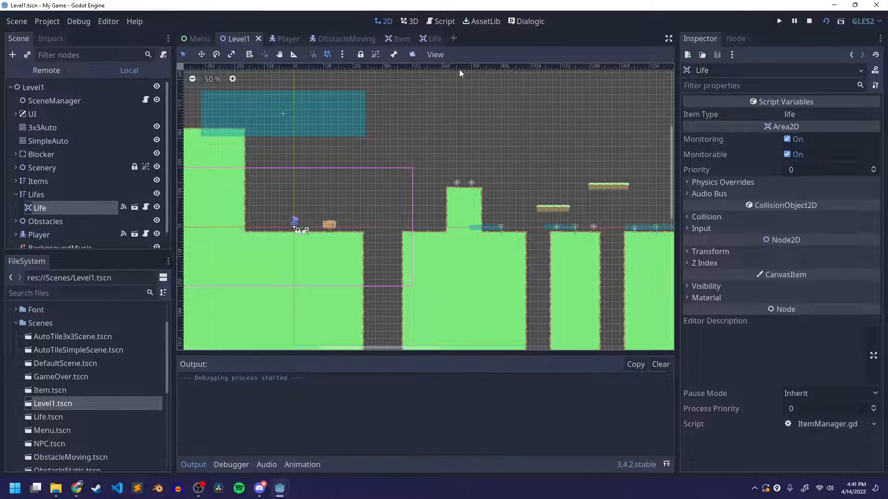
# Switch to Discord, stop the current screen stream and go live with the My Game (DEBUG) window instead
pyautogui.click(257, 492)
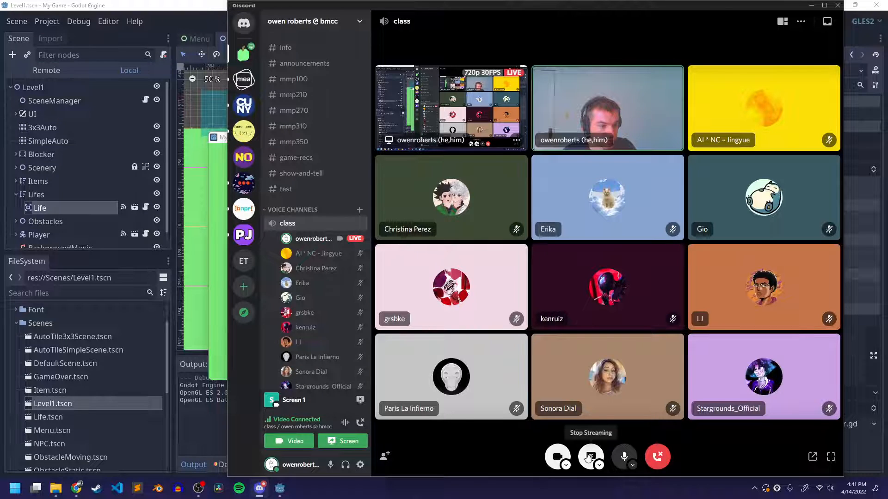
pyautogui.click(589, 457)
pyautogui.click(567, 353)
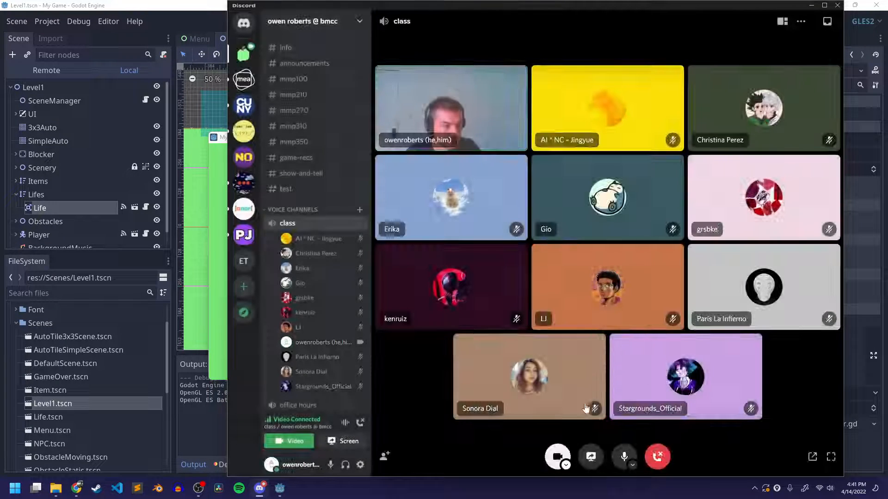
pyautogui.click(591, 457)
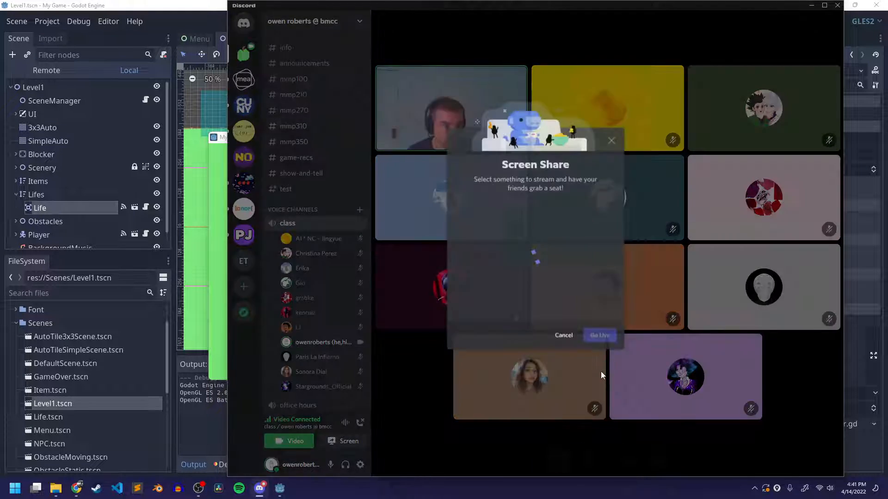
pyautogui.click(576, 236)
pyautogui.click(604, 343)
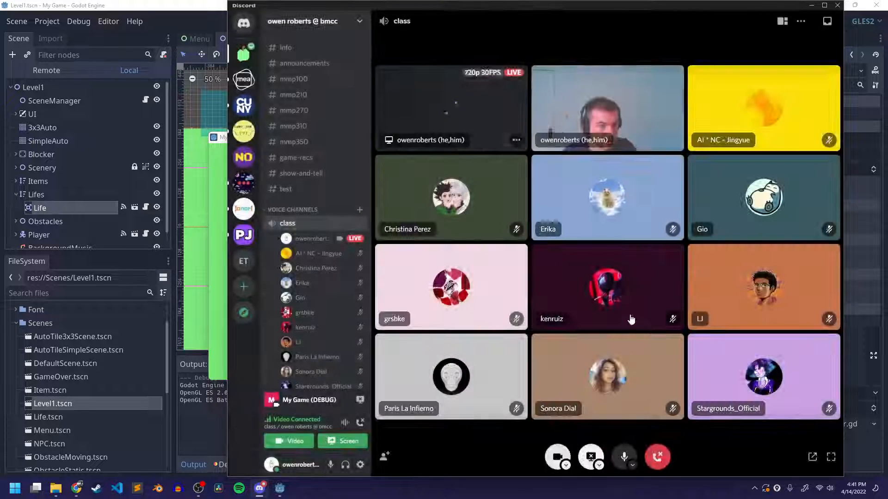
# Return to the running game, jump the first gap and collect both apples on the tall block to test the sound
pyautogui.click(219, 185)
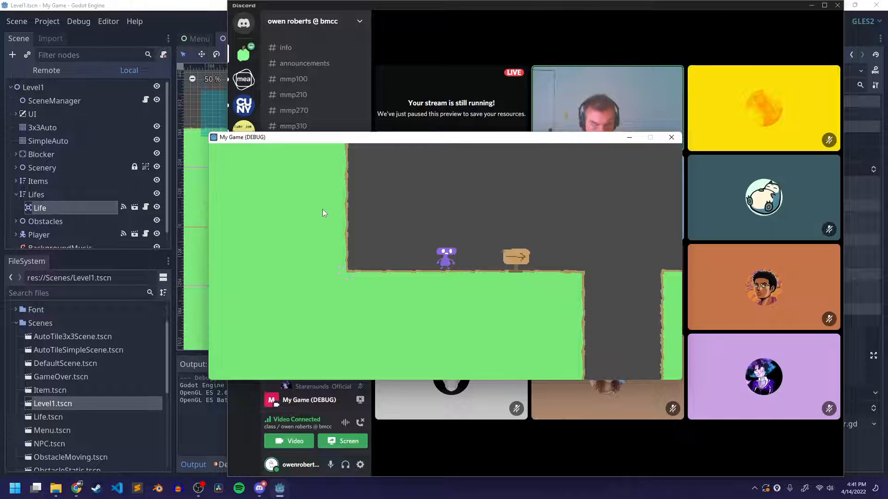
pyautogui.press('space')
pyautogui.press('Right')
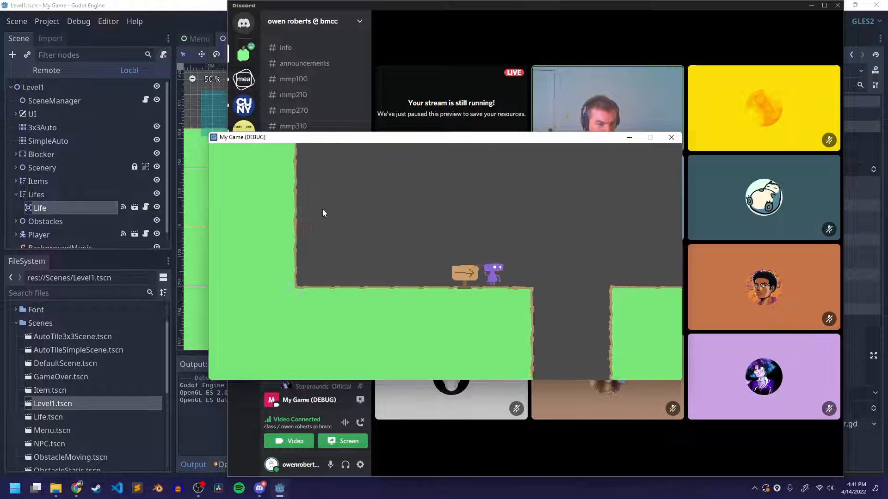
pyautogui.press('space')
pyautogui.press('space')
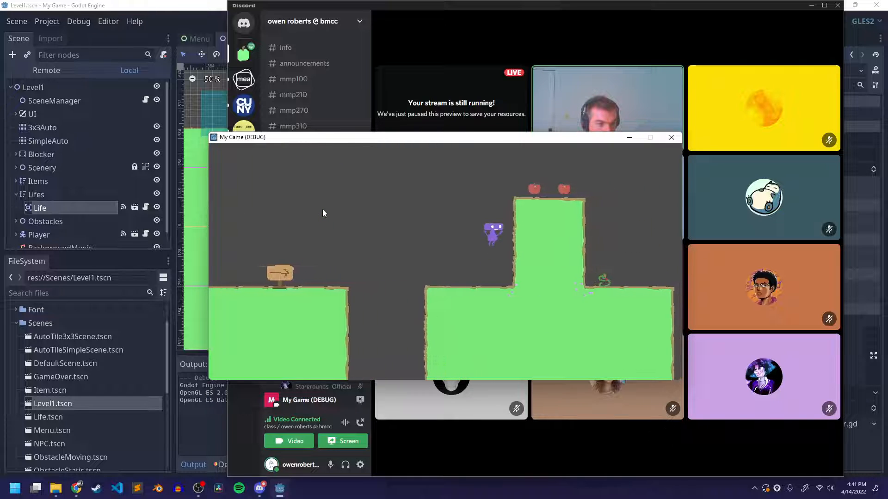
pyautogui.press('Right')
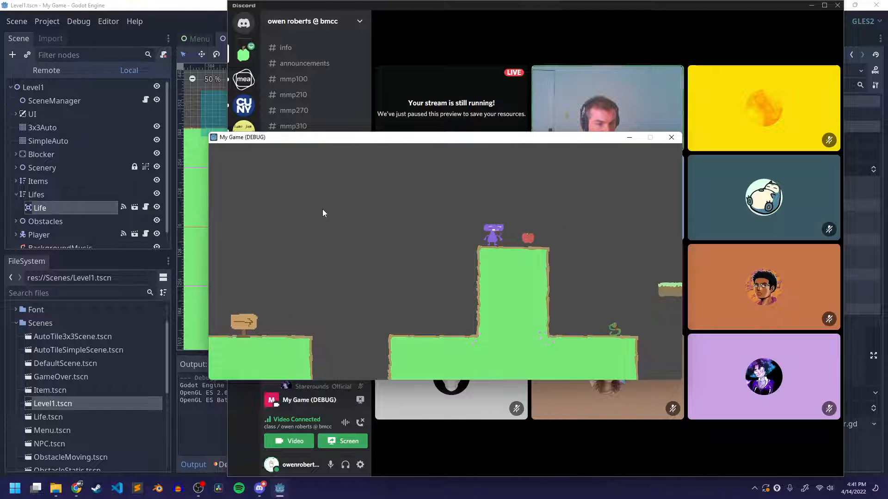
pyautogui.press('Right')
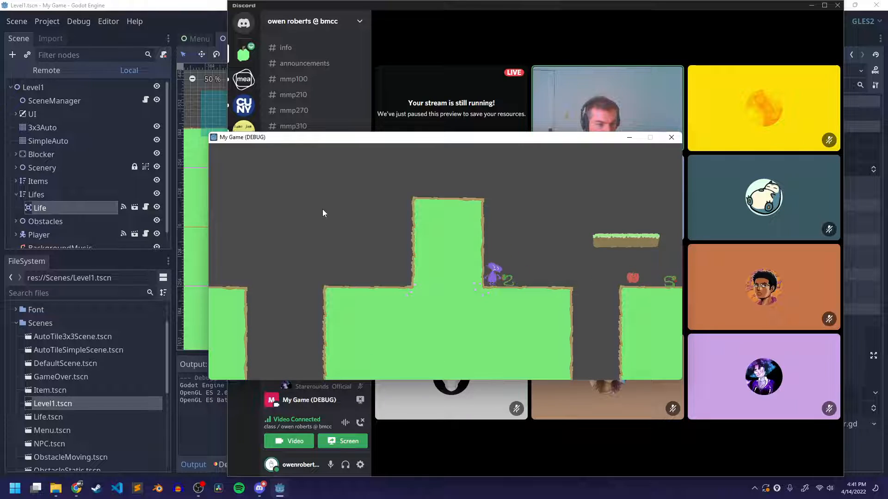
# Move past the first snake, cross the next gap and collect the two apples on the ground near the first floating platform
pyautogui.press('Right')
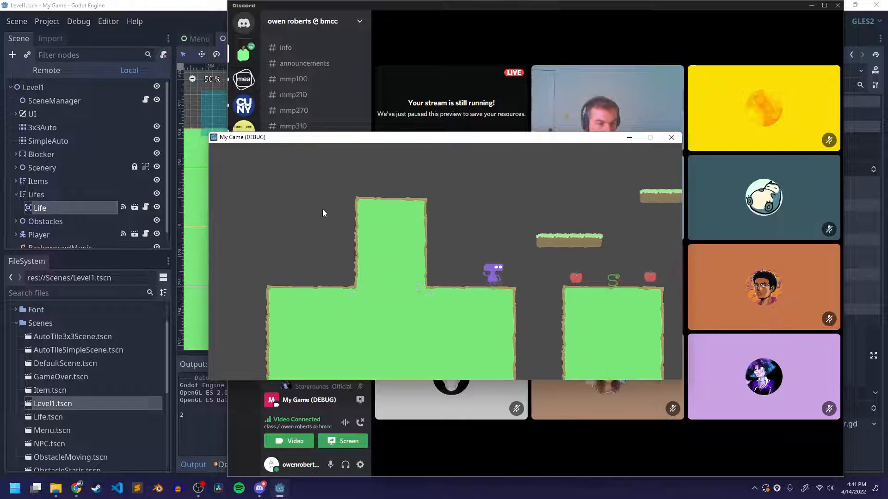
pyautogui.press('space')
pyautogui.press('Right')
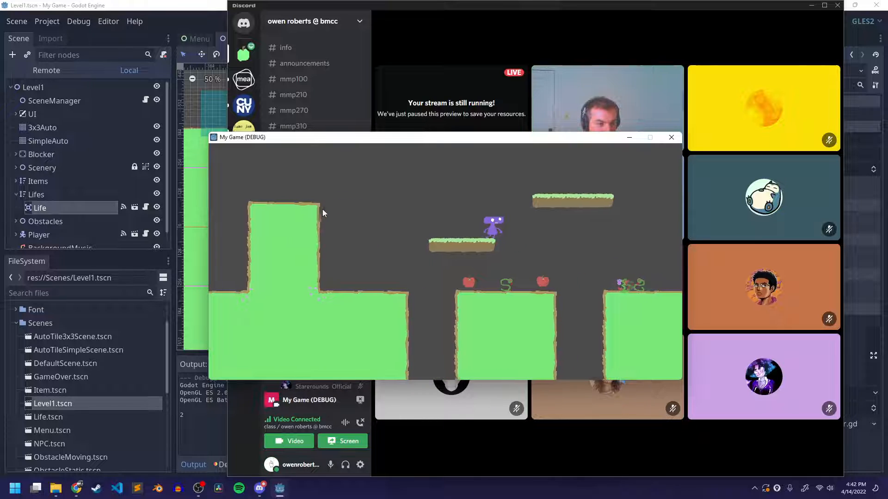
pyautogui.press('Right')
pyautogui.press('Left')
pyautogui.press('Right')
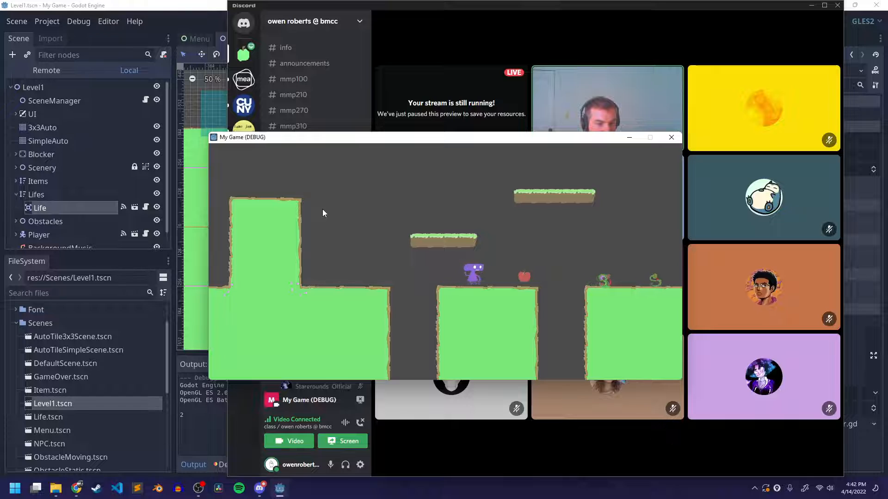
pyautogui.press('space')
pyautogui.press('Left')
pyautogui.press('space')
pyautogui.press('Right')
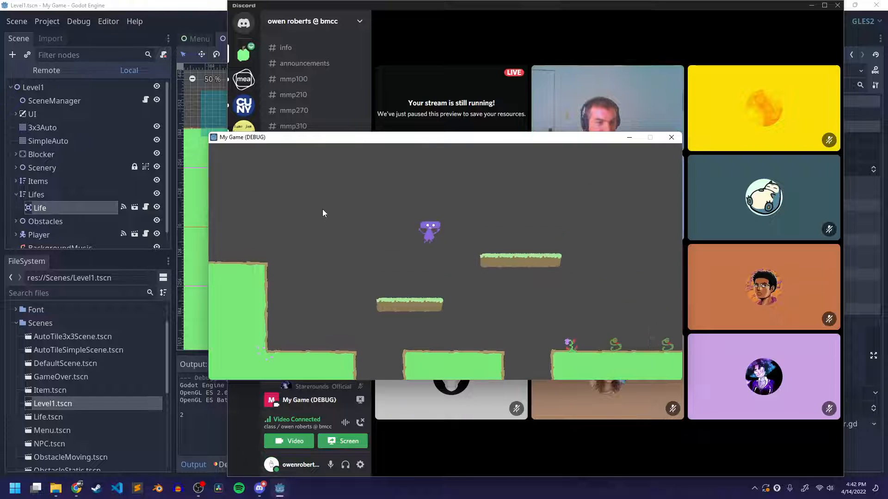
# Cross the higher floating platform towards the heart pickup, run into the snakes below and restart from the Game Over screen
pyautogui.press('Left')
pyautogui.press('Right')
pyautogui.press('space')
pyautogui.press('Right')
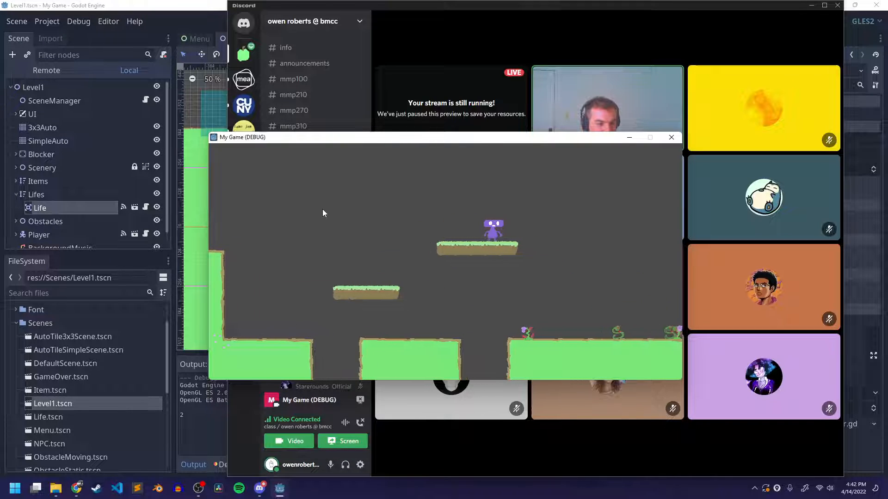
pyautogui.press('Right')
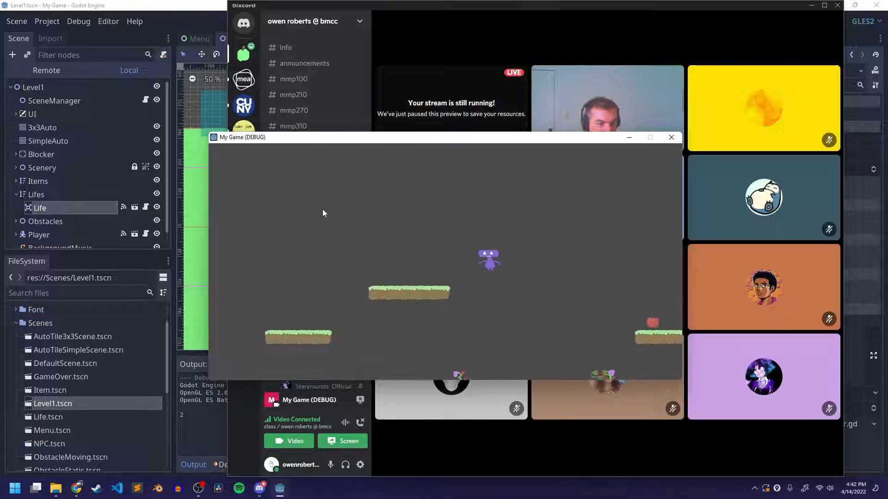
pyautogui.press('Right')
pyautogui.press('space')
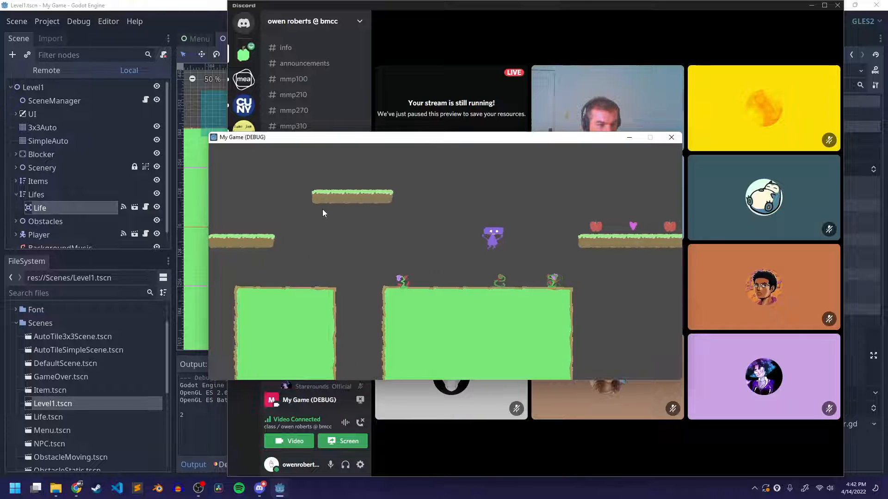
pyautogui.press('Left')
pyautogui.press('Left')
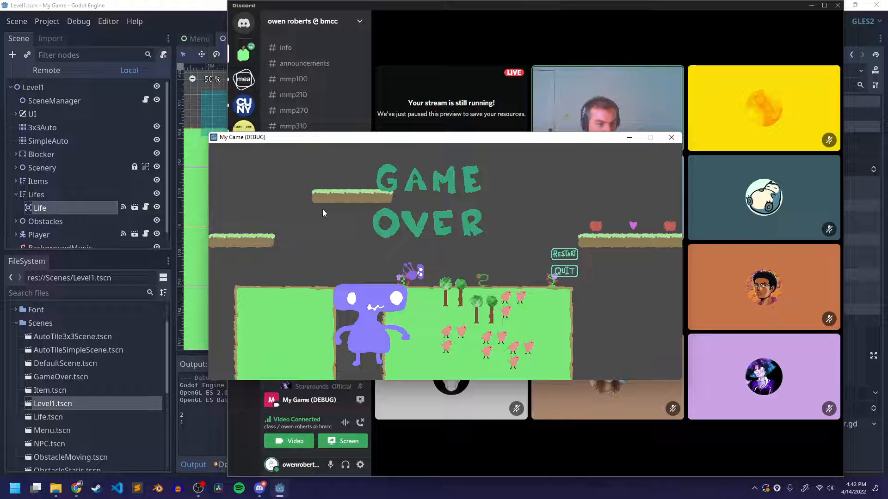
pyautogui.click(565, 254)
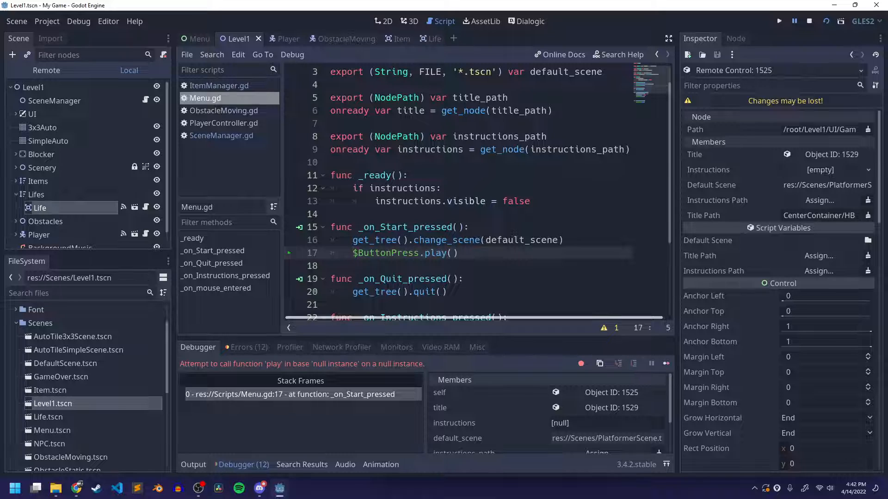
# Examine the $ButtonPress.play() call on line 17 of Menu.gd, inside _on_Start_pressed
pyautogui.moveTo(353, 253); pyautogui.dragTo(463, 254)
pyautogui.click(485, 256)
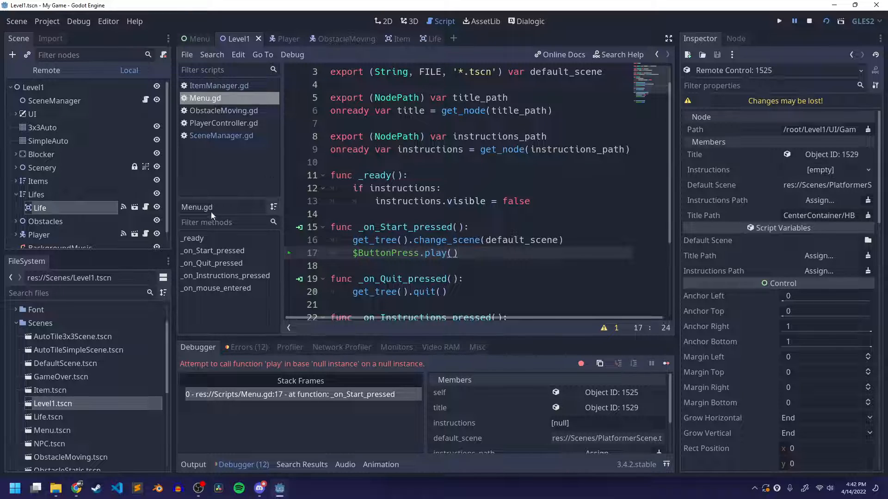
pyautogui.moveTo(352, 253); pyautogui.dragTo(458, 254)
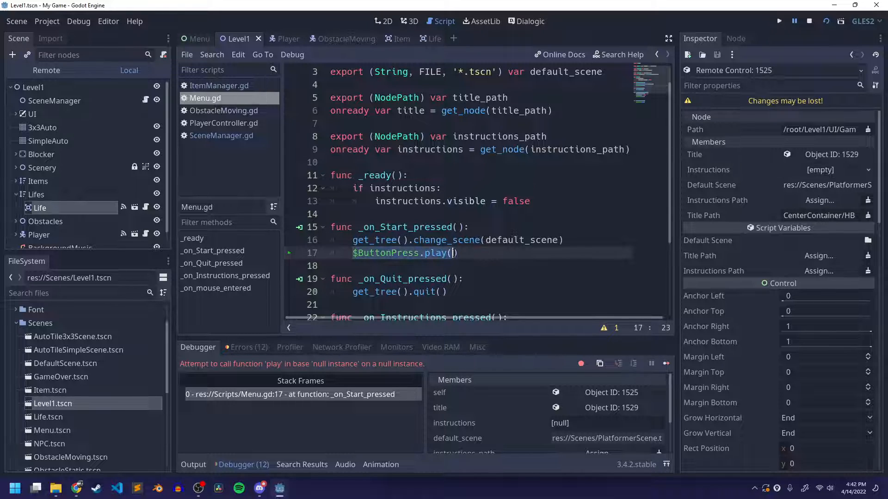
pyautogui.click(464, 254)
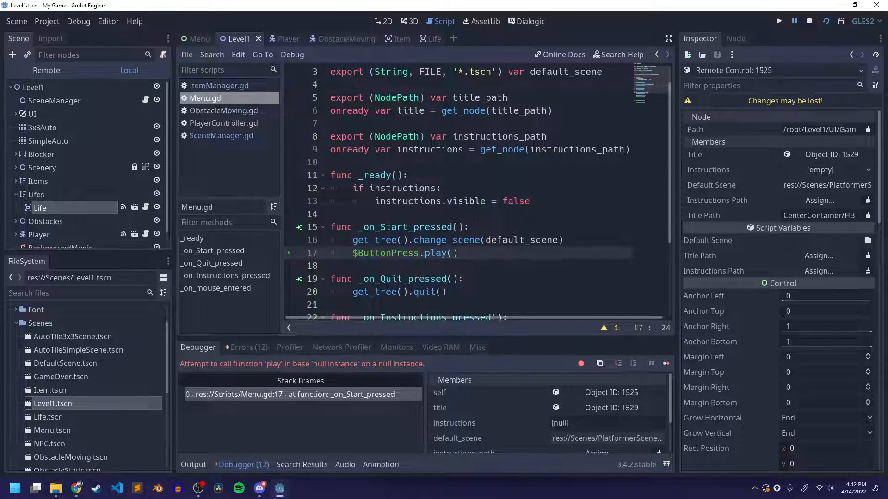
# Switch to Discord, then bring up the running My Game (DEBUG) window and close it
pyautogui.click(260, 490)
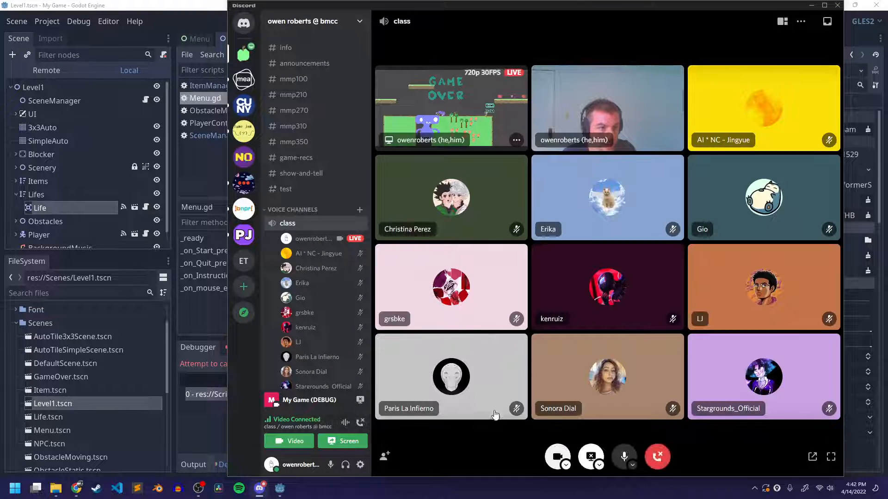
pyautogui.moveTo(279, 489)
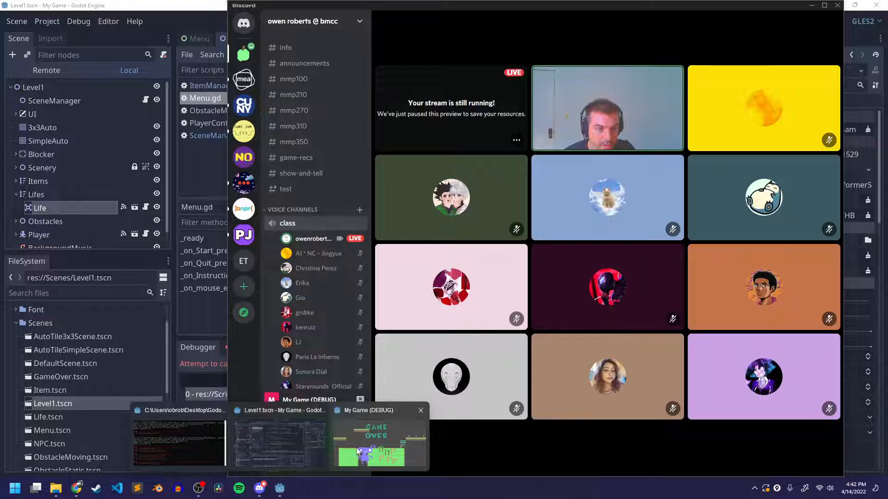
pyautogui.click(379, 474)
pyautogui.click(670, 139)
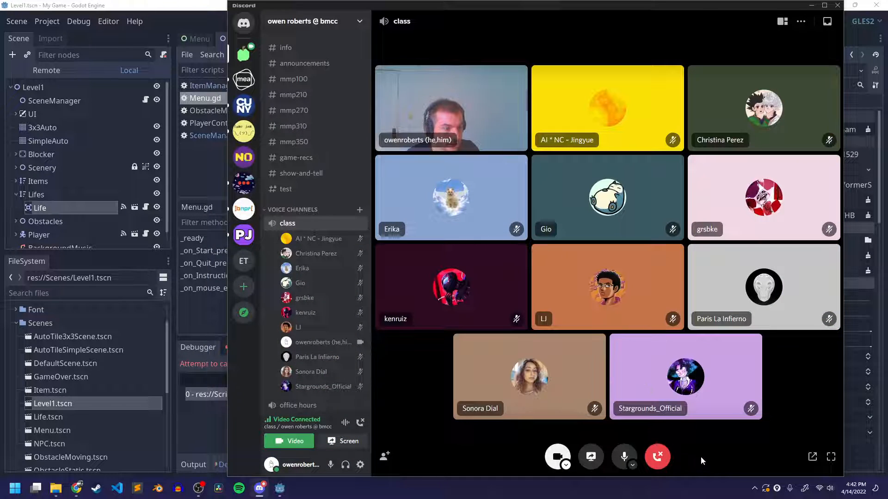
# Start streaming the whole Screen 1 to the class voice channel in Discord
pyautogui.click(591, 458)
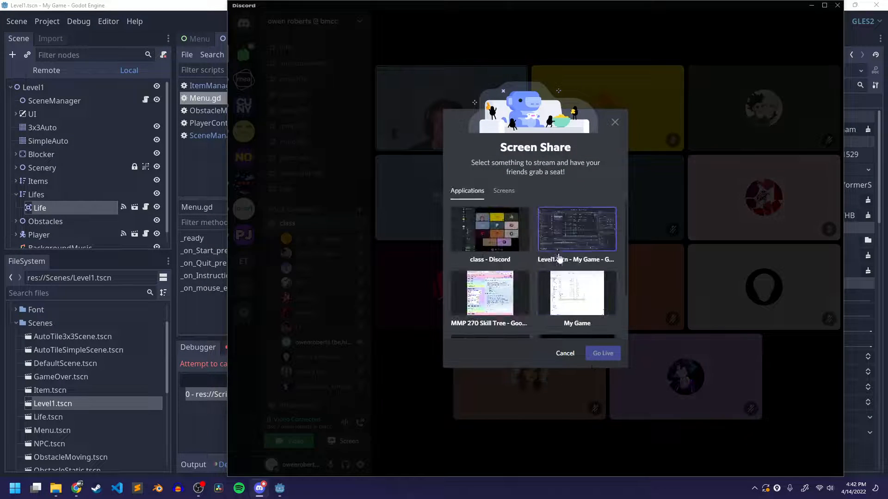
pyautogui.click(510, 201)
pyautogui.click(514, 238)
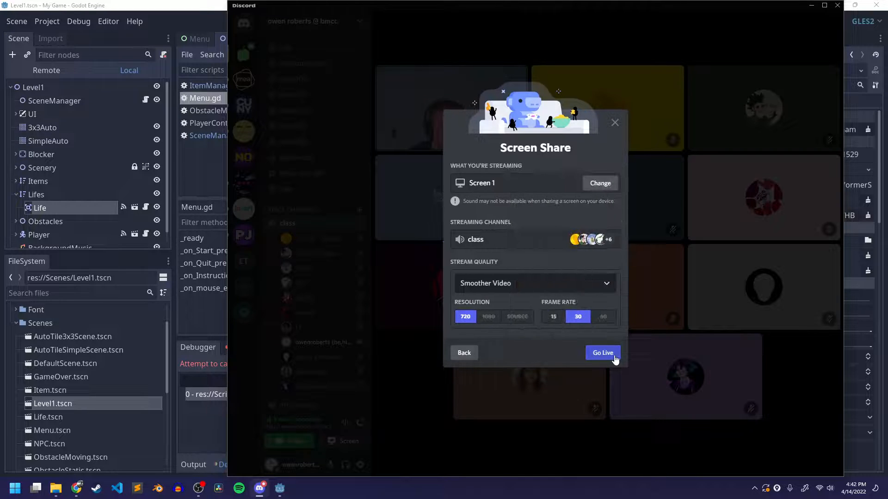
pyautogui.click(611, 355)
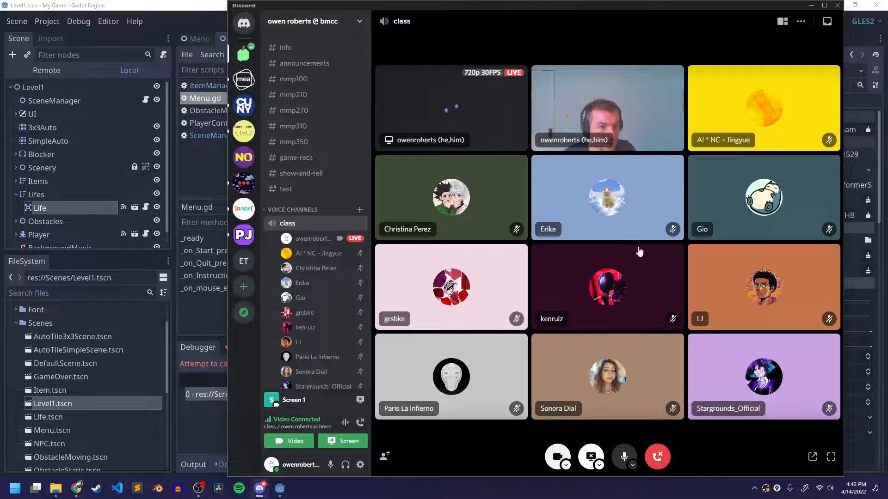
# Return to the Godot editor, save the current scene and open GameOver.tscn from the Scenes folder
pyautogui.click(190, 30)
pyautogui.click(805, 24)
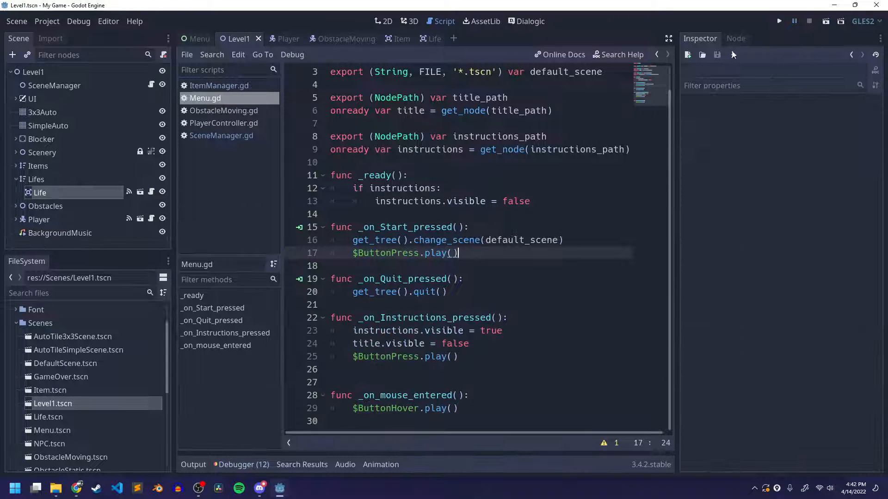
pyautogui.hotkey('ctrl', 's')
pyautogui.scroll(-3, 72, 393)
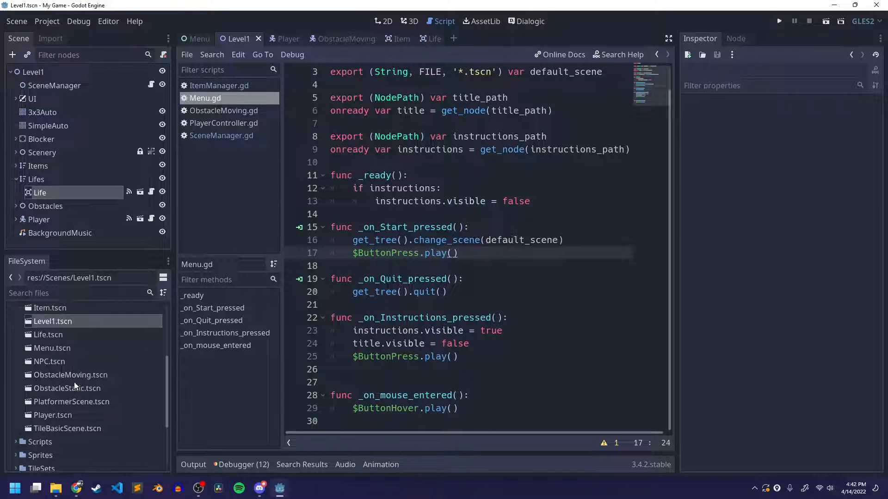
pyautogui.scroll(1, 73, 395)
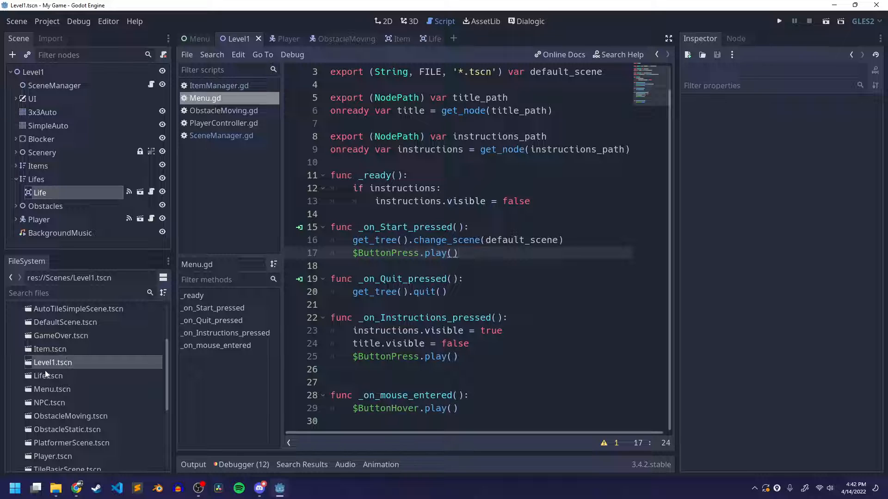
pyautogui.doubleClick(48, 336)
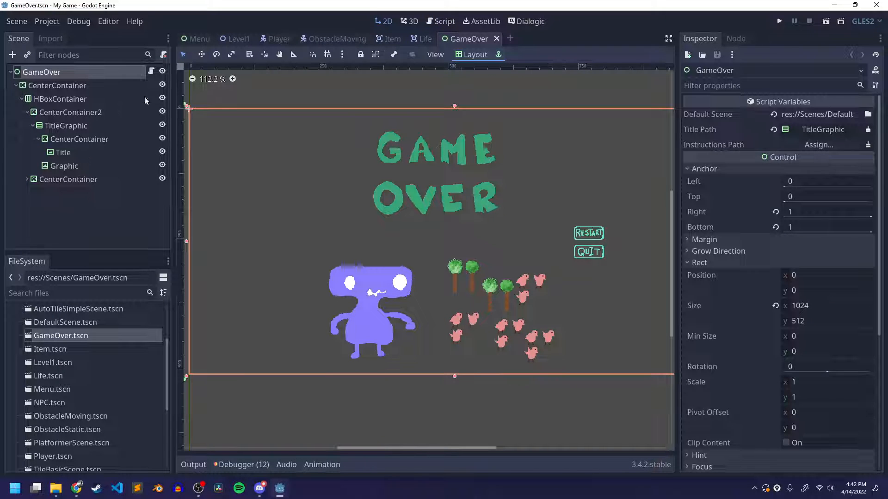
# Open the script attached to the GameOver node and examine its $ButtonPress.play() and $ButtonHover.play() calls
pyautogui.click(152, 72)
pyautogui.scroll(1, 404, 274)
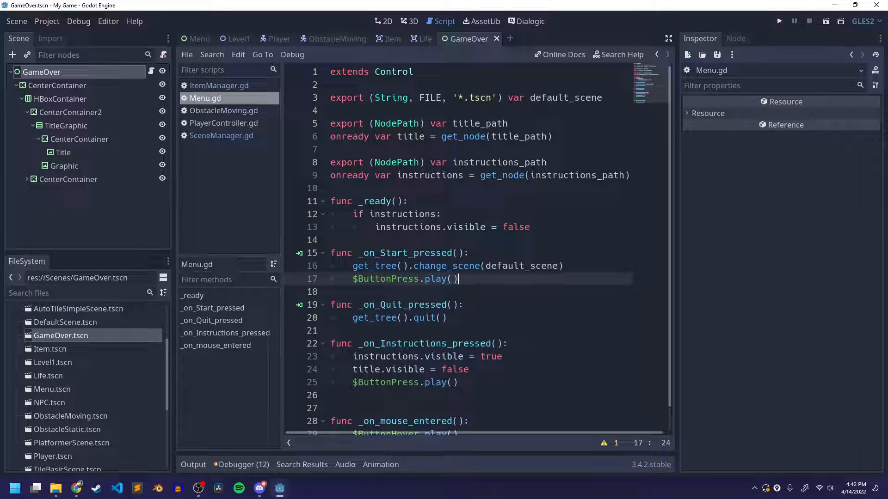
pyautogui.moveTo(352, 279); pyautogui.dragTo(468, 282)
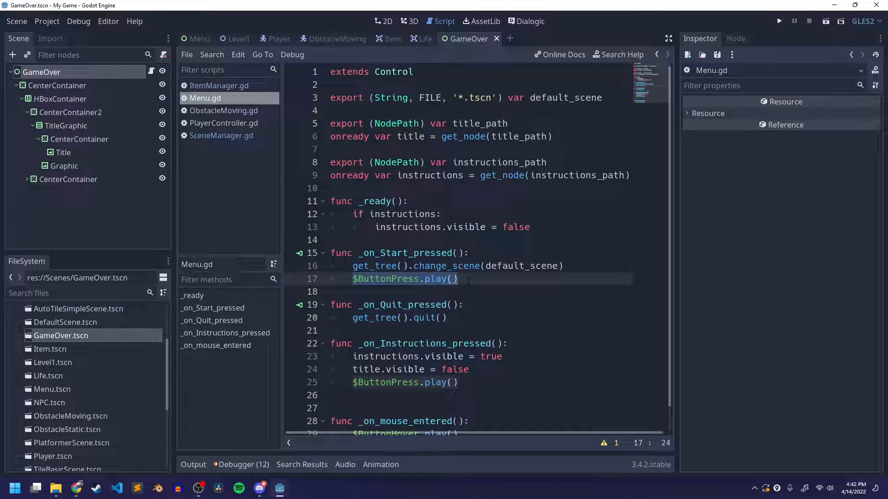
pyautogui.scroll(-1, 468, 281)
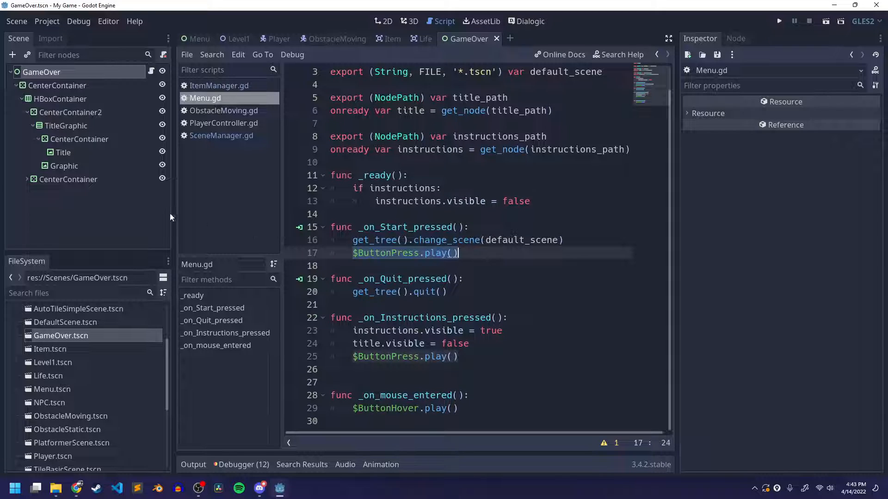
# Collapse HBoxContainer and start a merge into the GameOver root node with Menu.tscn as the source scene
pyautogui.click(139, 203)
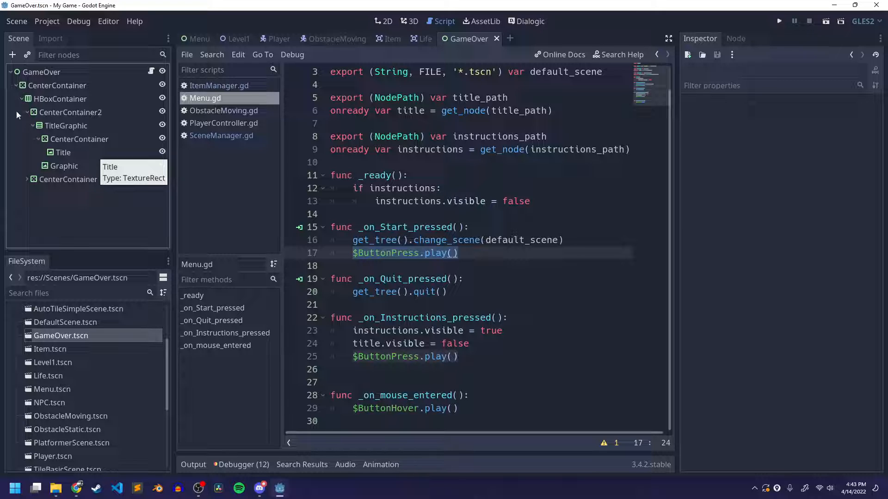
pyautogui.click(20, 99)
pyautogui.click(37, 74)
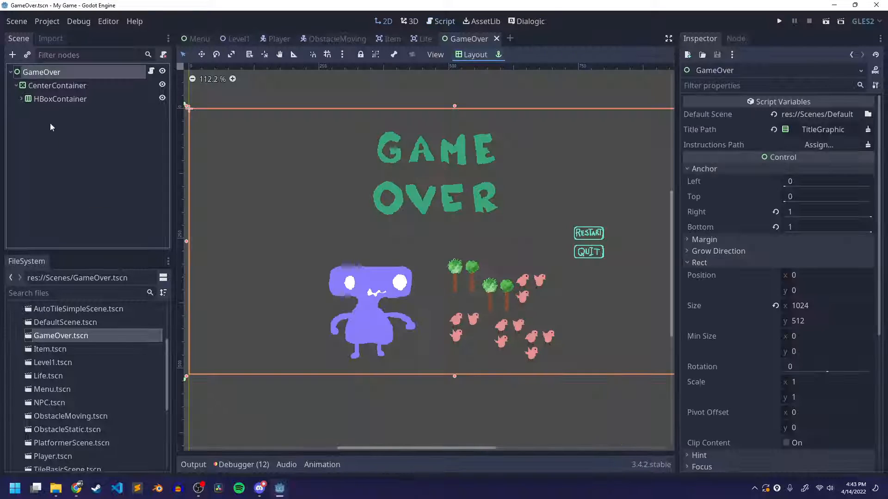
pyautogui.rightClick(40, 73)
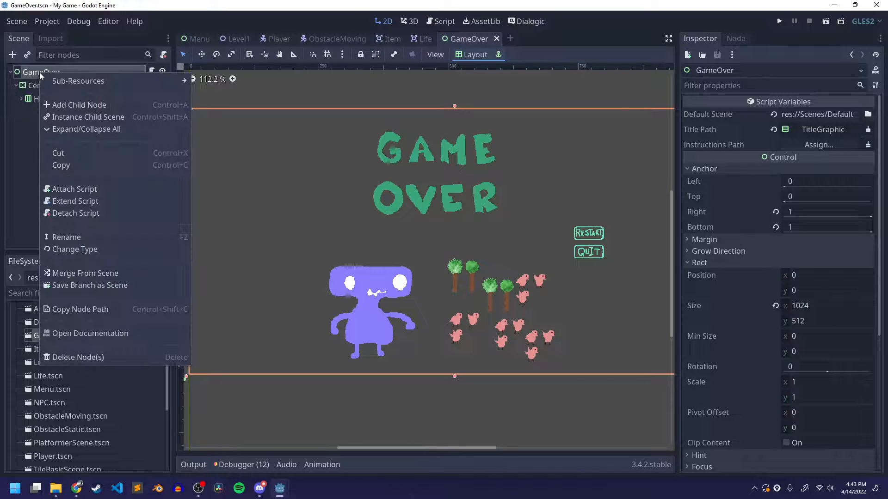
pyautogui.click(77, 273)
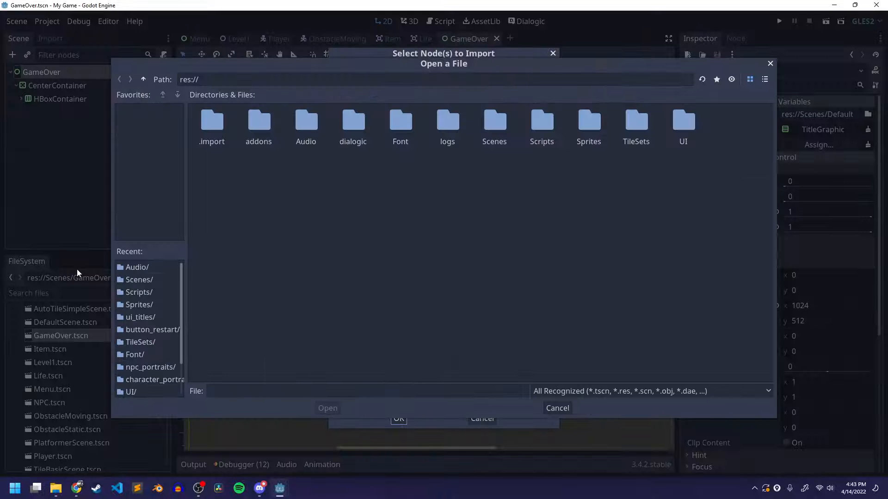
pyautogui.doubleClick(502, 120)
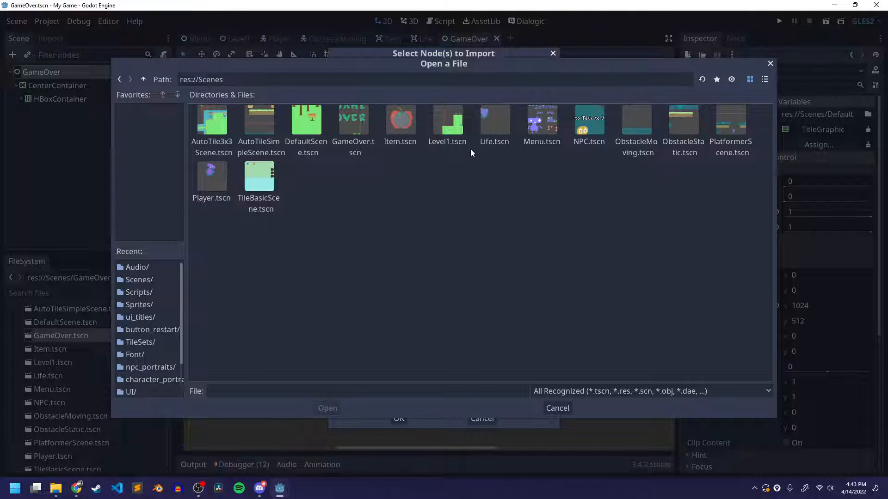
pyautogui.click(554, 131)
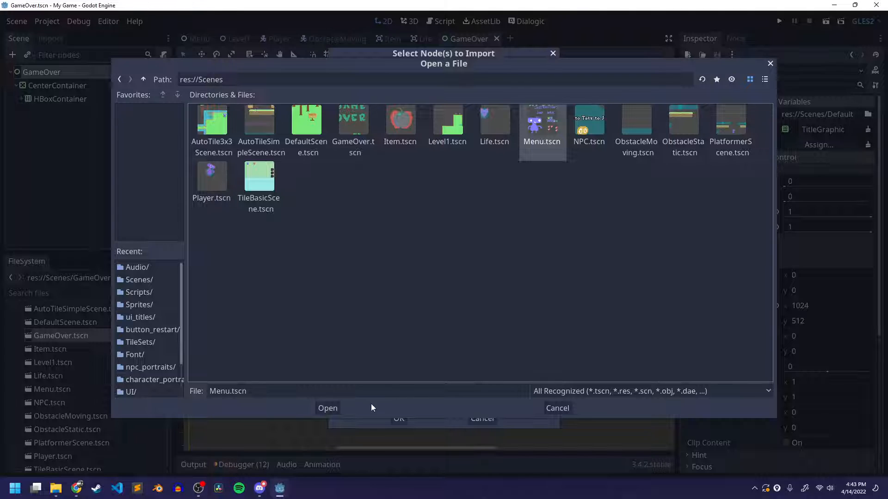
pyautogui.click(327, 407)
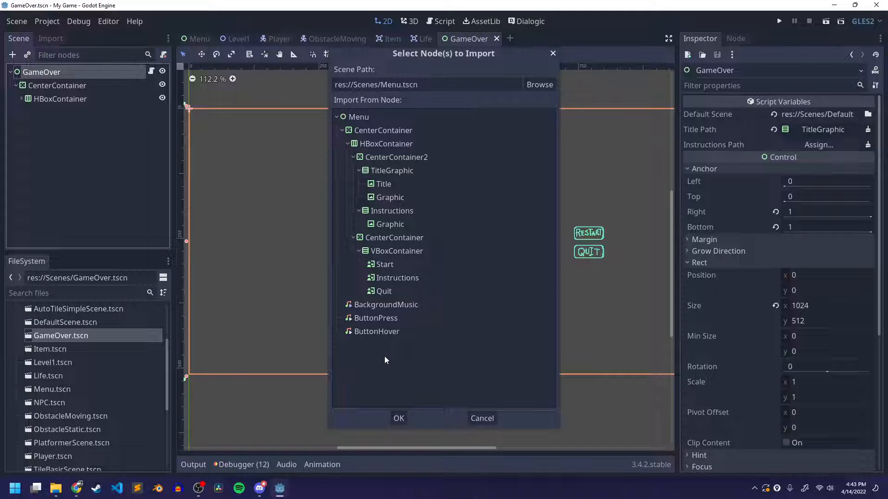
# Import the ButtonPress and ButtonHover nodes from Menu.tscn into the GameOver scene and save it
pyautogui.click(383, 319)
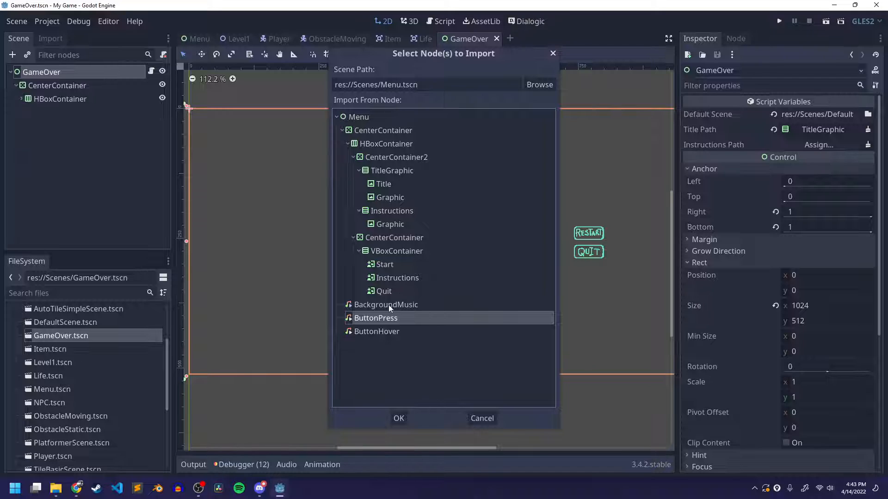
pyautogui.click(347, 304)
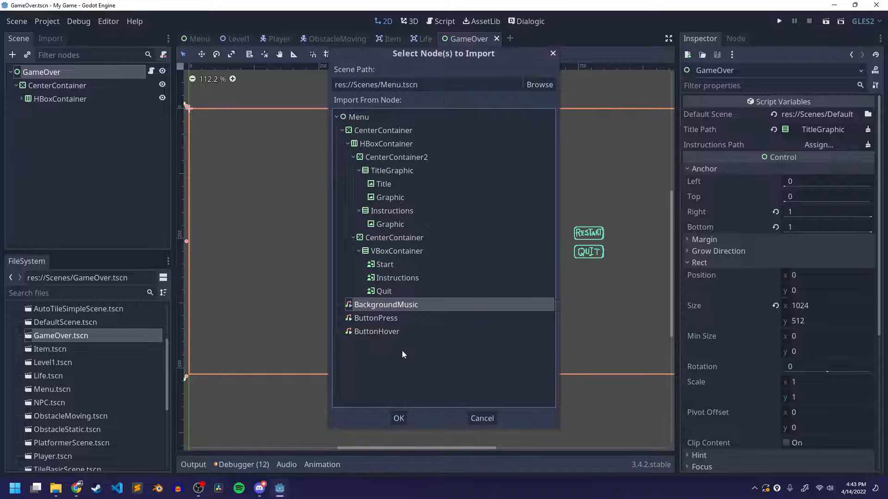
pyautogui.click(357, 318)
pyautogui.keyDown('ctrl'); pyautogui.click(370, 332); pyautogui.keyUp('ctrl')
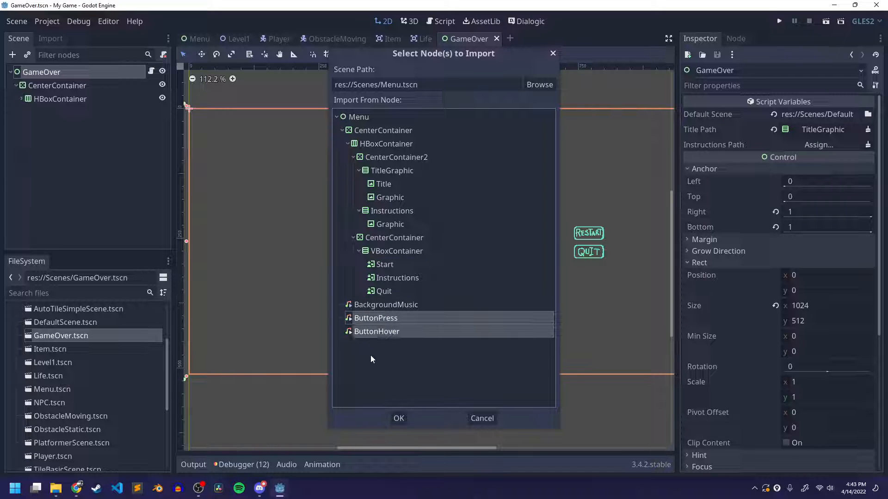
pyautogui.click(377, 320)
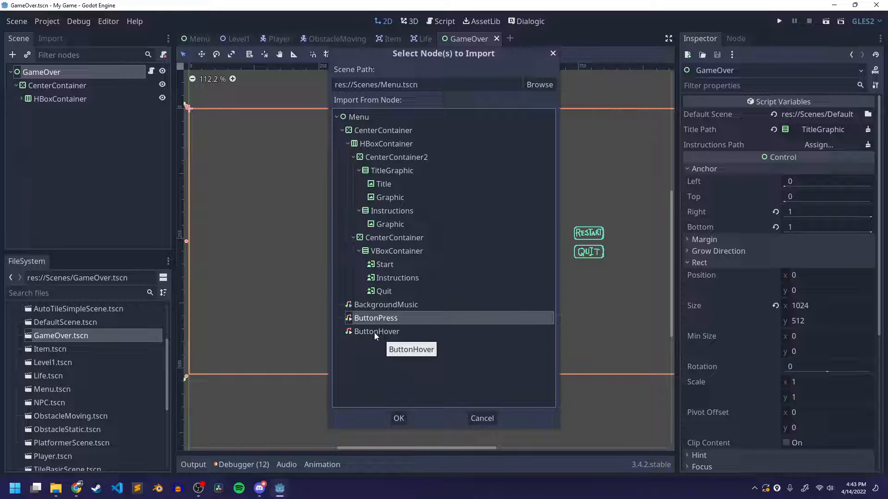
pyautogui.keyDown('ctrl'); pyautogui.click(374, 332); pyautogui.keyUp('ctrl')
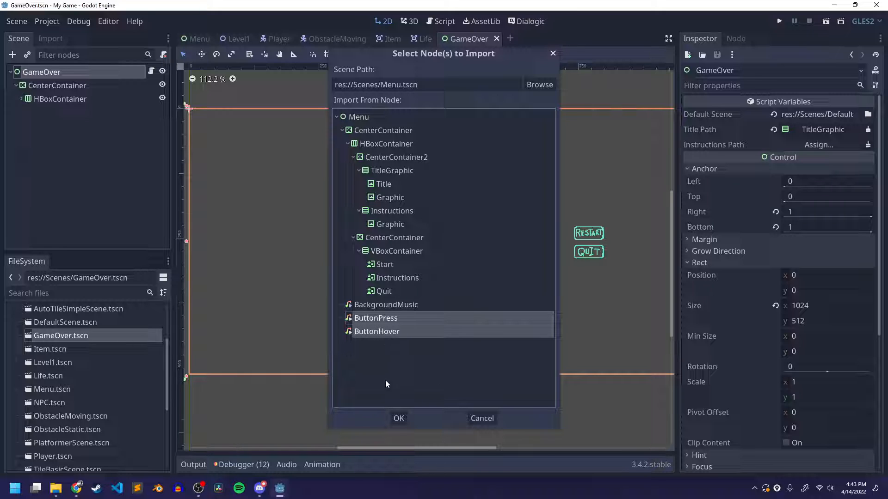
pyautogui.click(399, 417)
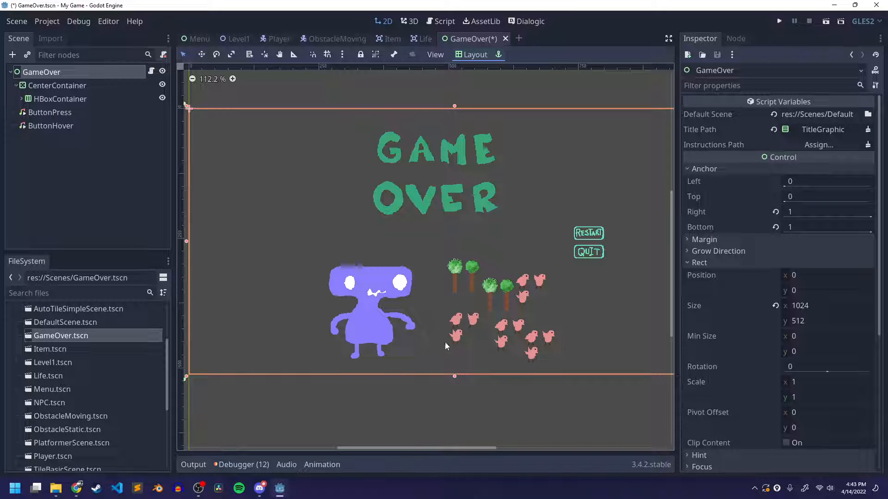
pyautogui.hotkey('ctrl', 's')
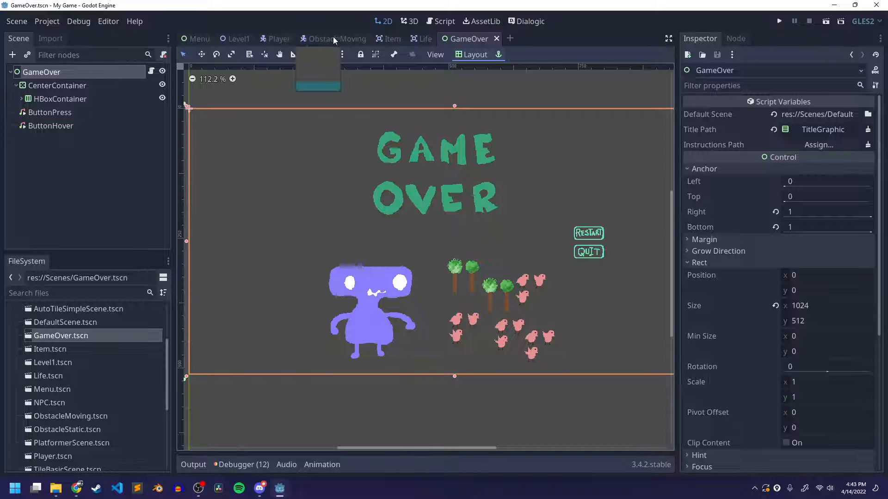
# Run the Level1 scene and switch the Discord class stream to the My Game (DEBUG) window
pyautogui.click(233, 40)
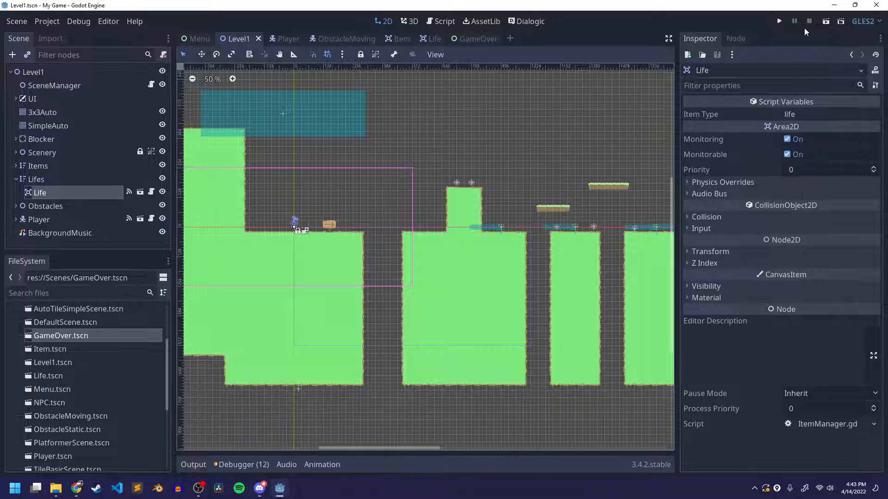
pyautogui.click(819, 22)
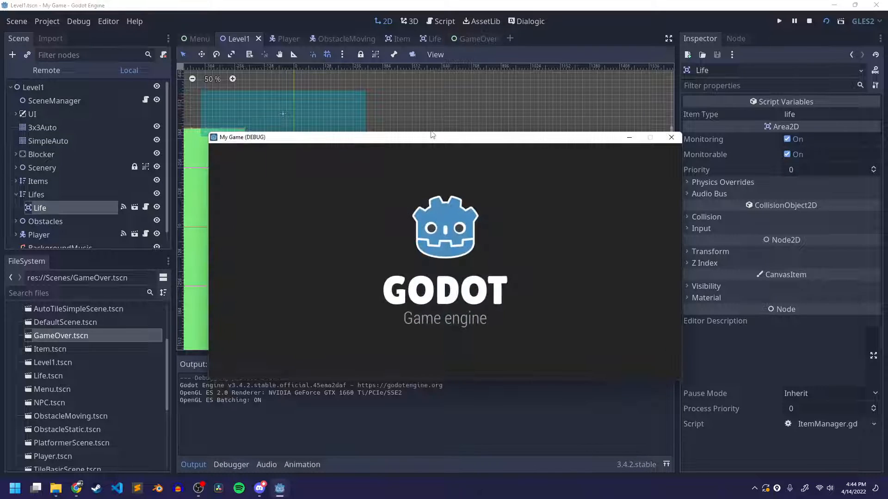
pyautogui.click(258, 488)
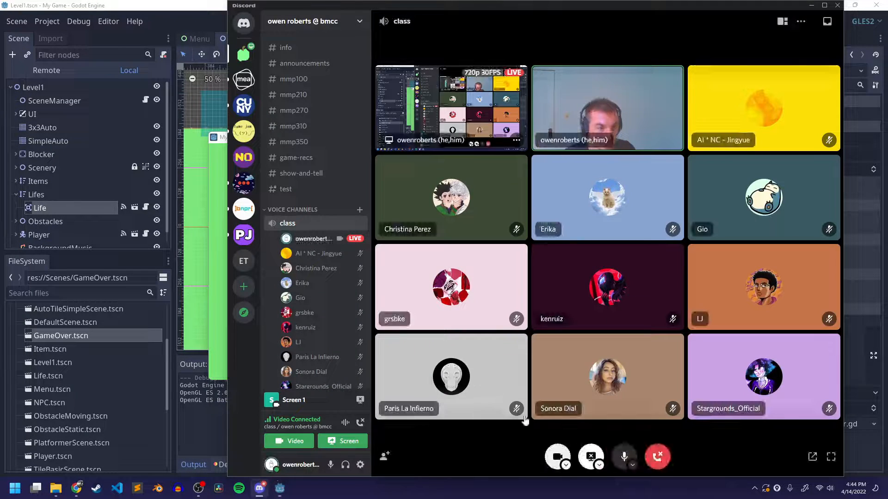
pyautogui.click(591, 457)
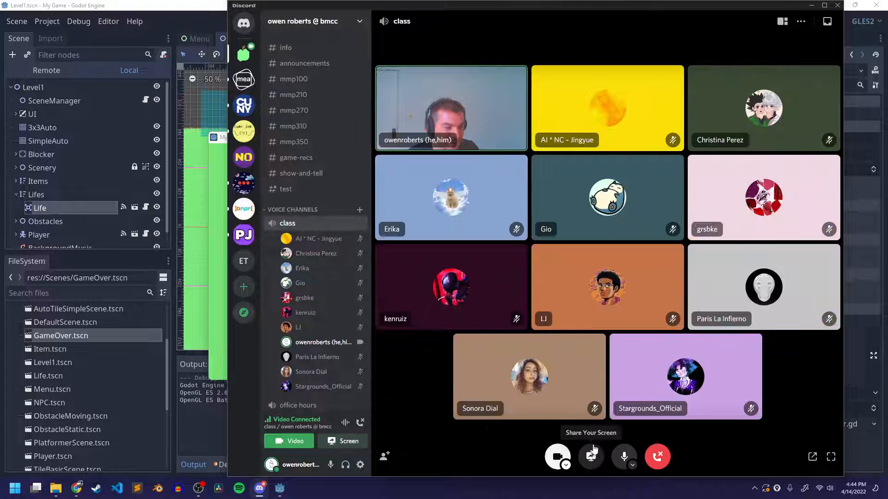
pyautogui.click(591, 457)
pyautogui.click(600, 212)
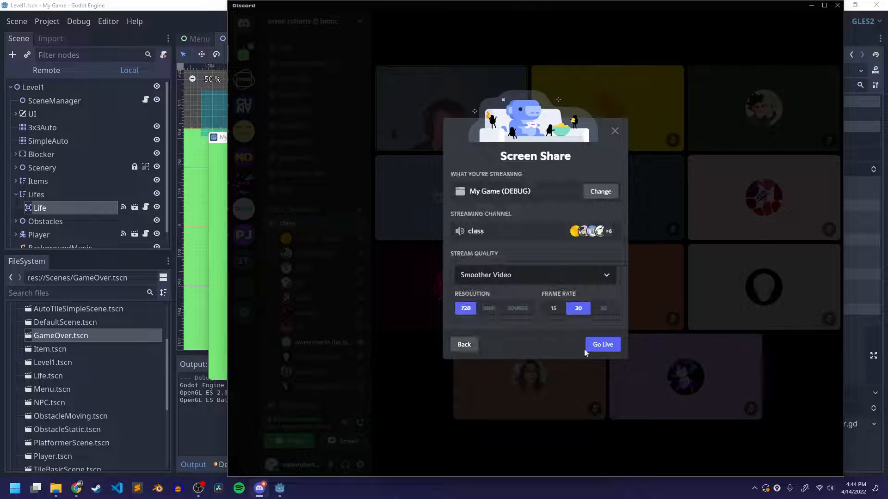
pyautogui.click(597, 347)
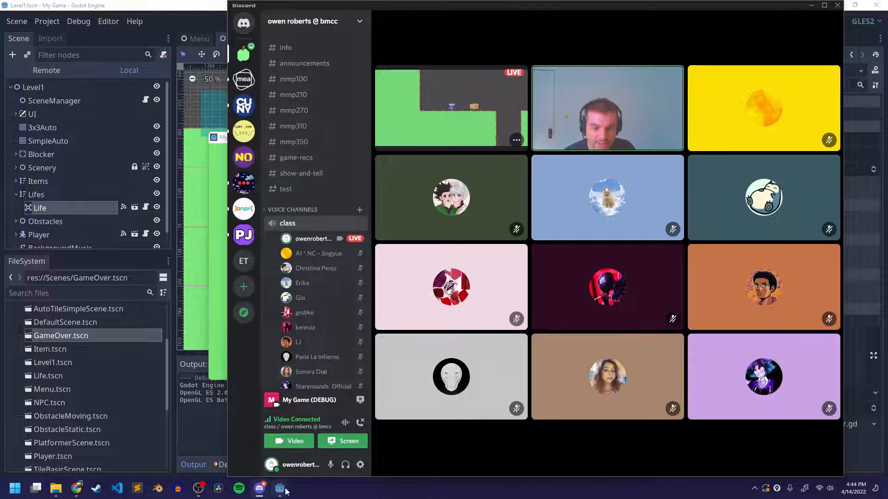
# Bring the running game forward and move the player past the sign, over the gap and across the two apples on the tall block
pyautogui.moveTo(279, 490)
pyautogui.click(379, 437)
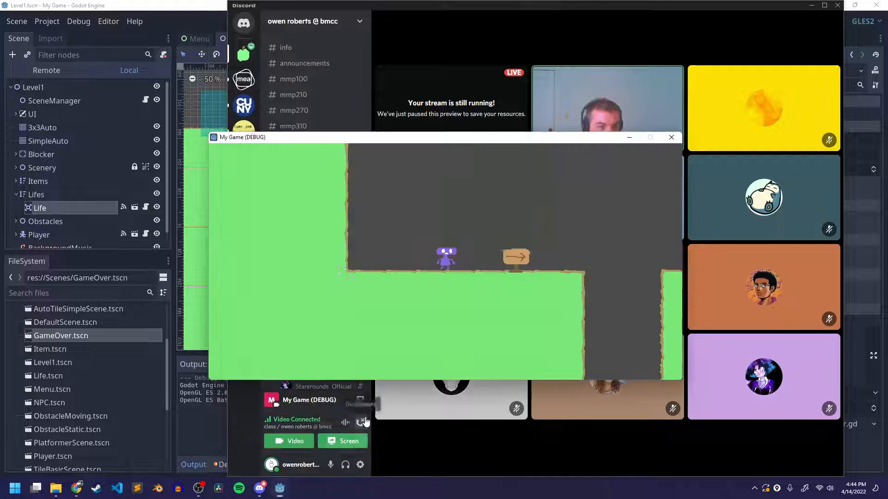
pyautogui.press('Right')
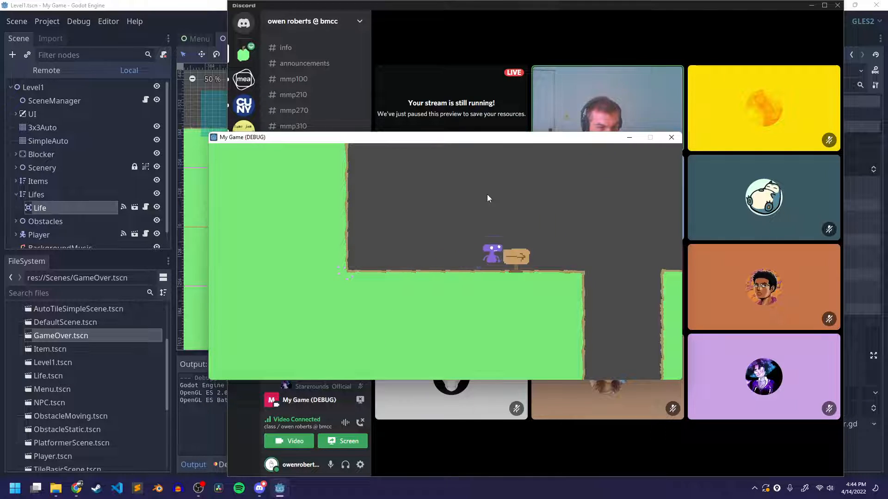
pyautogui.press('space')
pyautogui.press('Right')
pyautogui.press('space')
pyautogui.press('space')
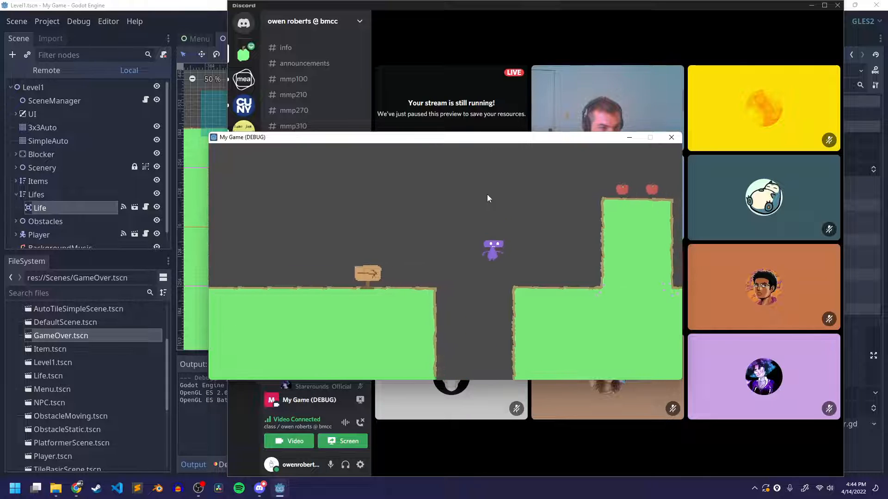
pyautogui.press('Right')
pyautogui.press('space')
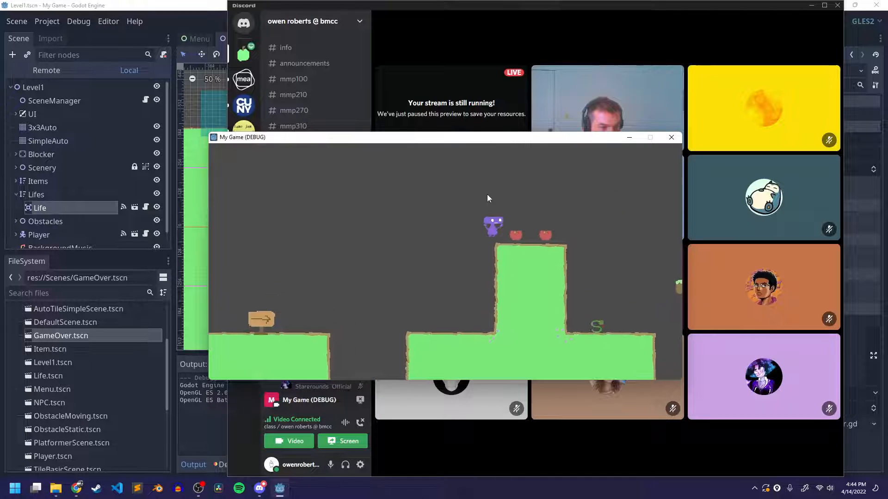
pyautogui.press('Right')
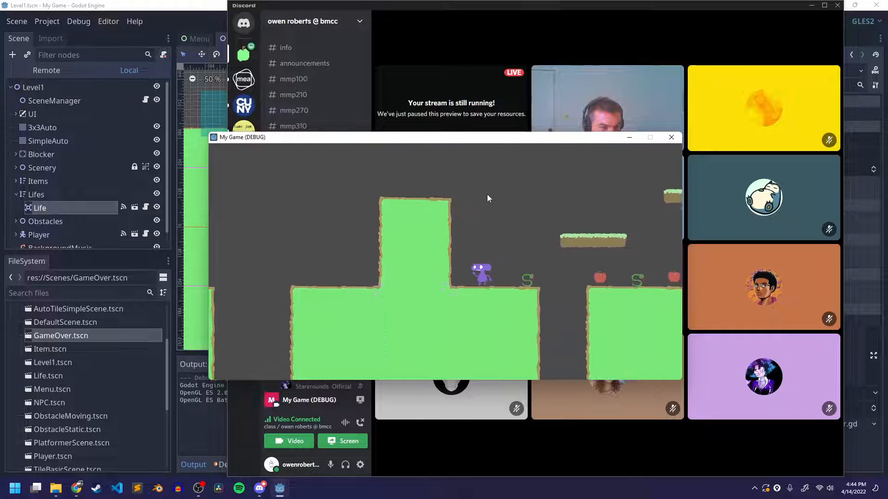
# Playtest across the snakes and floating platforms, collecting the apples and the heart on the far platform to check the sound effects
pyautogui.press('space')
pyautogui.press('Right')
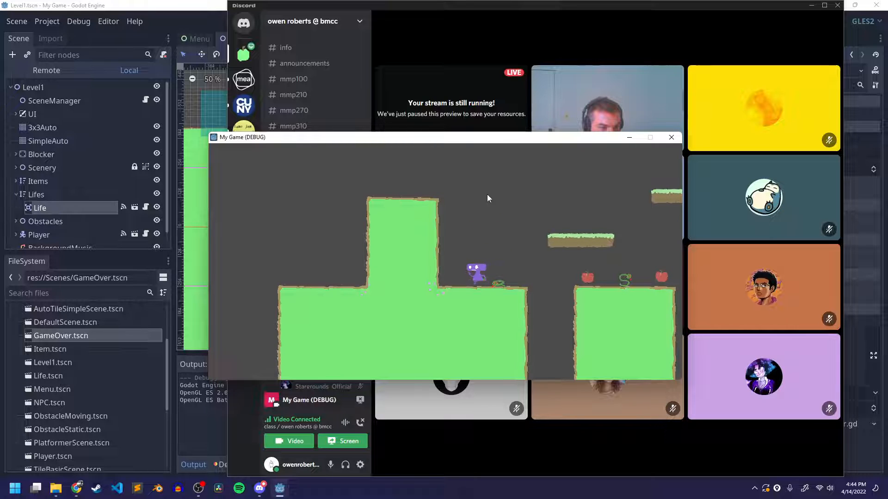
pyautogui.press('space')
pyautogui.press('Right')
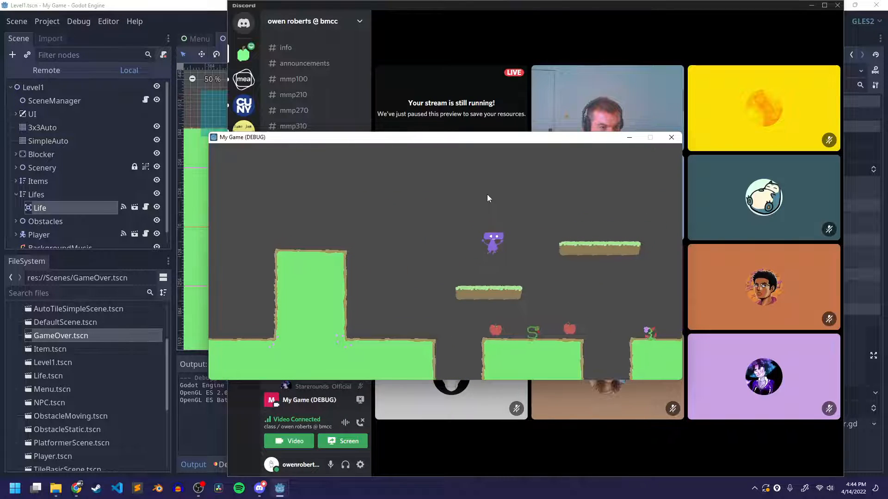
pyautogui.press('Right')
pyautogui.press('space')
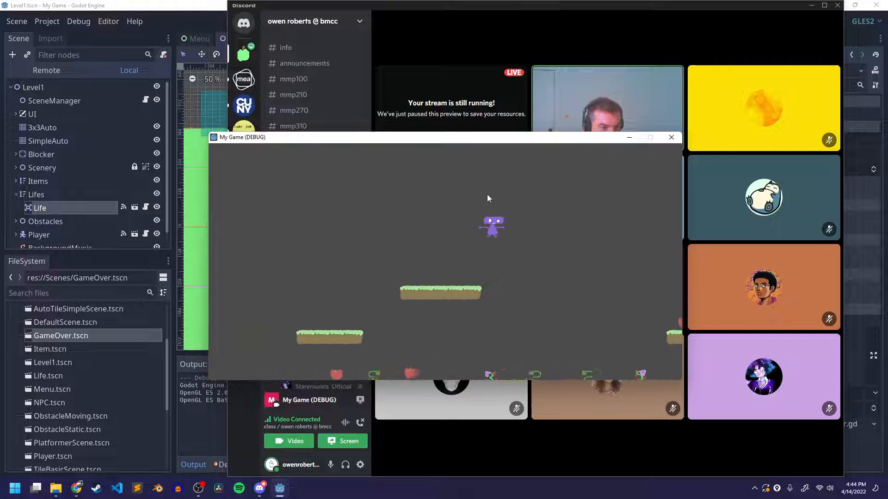
pyautogui.press('Right')
pyautogui.press('space')
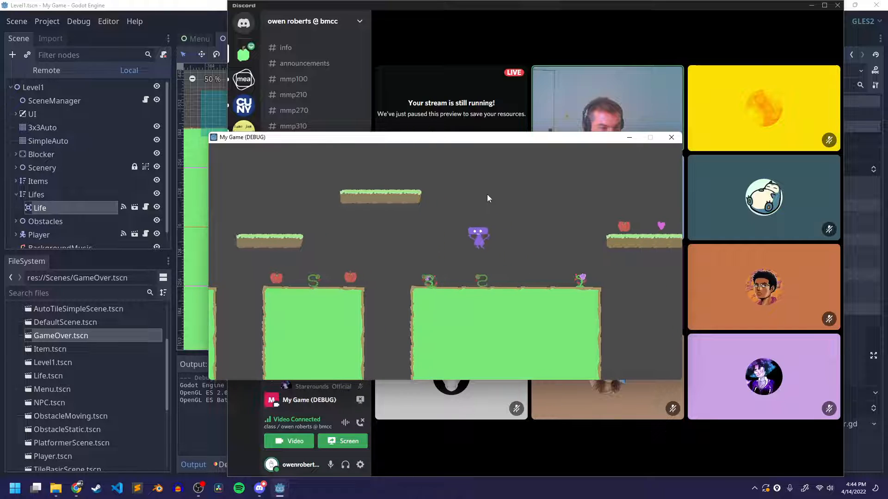
pyautogui.press('Right')
pyautogui.press('space')
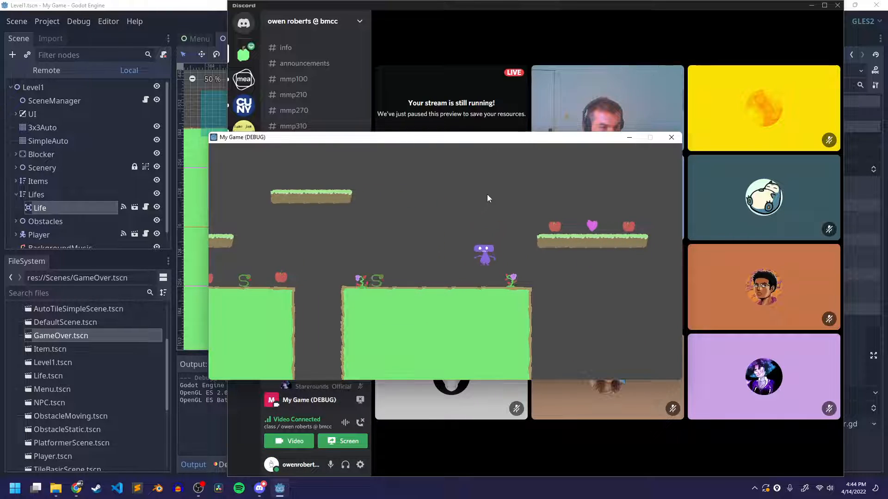
pyautogui.press('Right')
pyautogui.press('space')
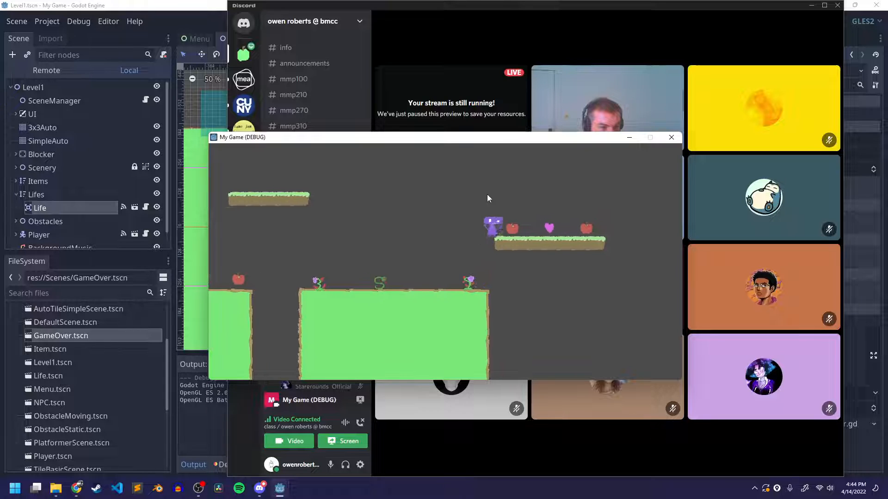
pyautogui.press('Right')
pyautogui.press('Left')
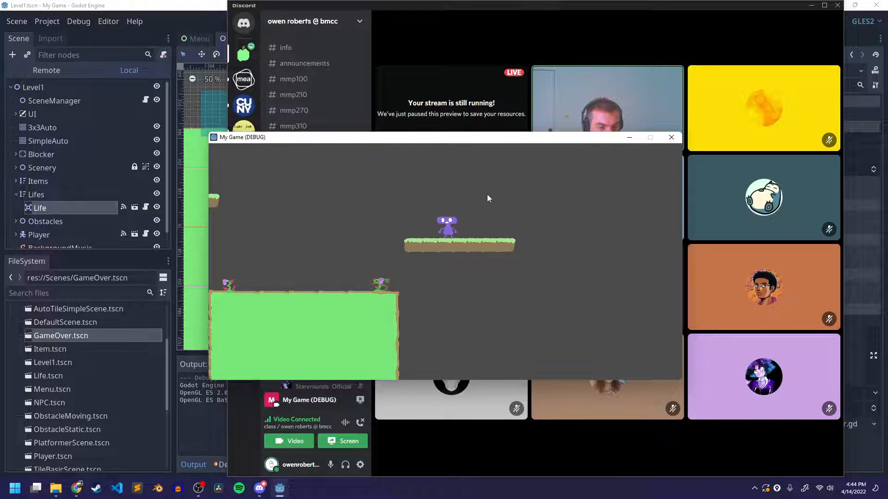
# Move the player back toward the plant enemies to reach Game Over, and test its Restart button
pyautogui.press('Left')
pyautogui.press('Left')
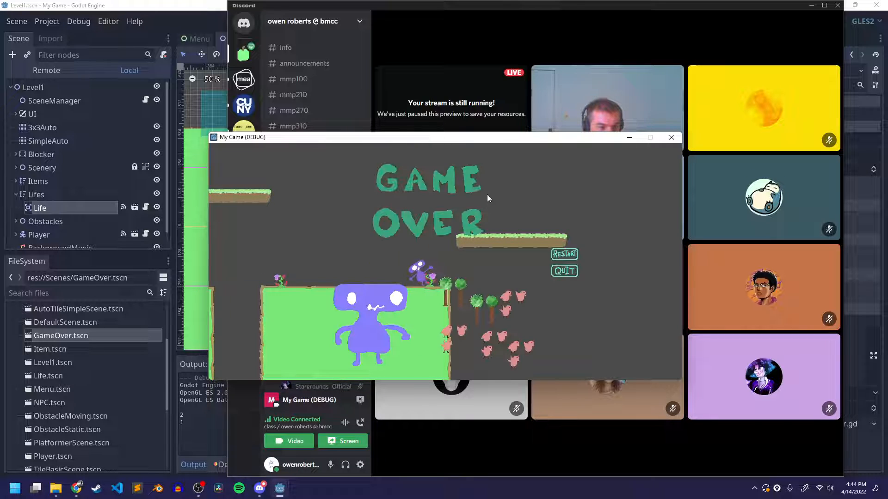
pyautogui.click(560, 258)
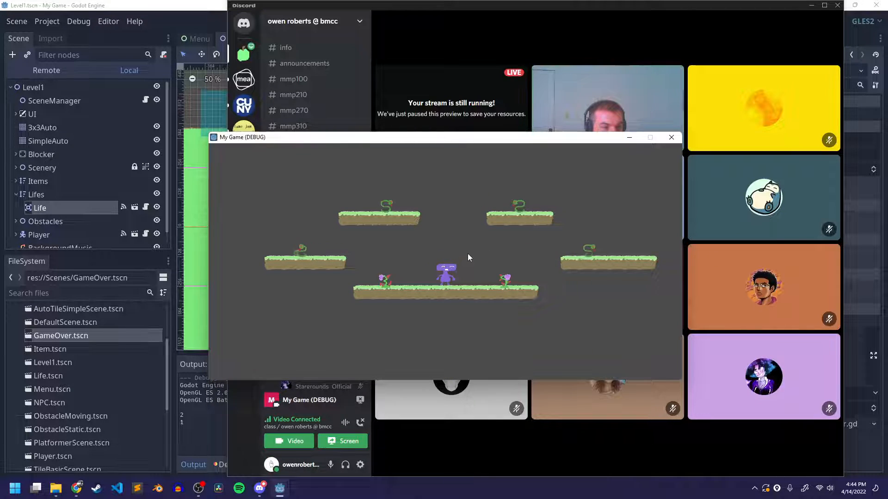
# Run the player into the enemies among the floating platforms to reach Game Over again, and close the game
pyautogui.press('Right')
pyautogui.press('space')
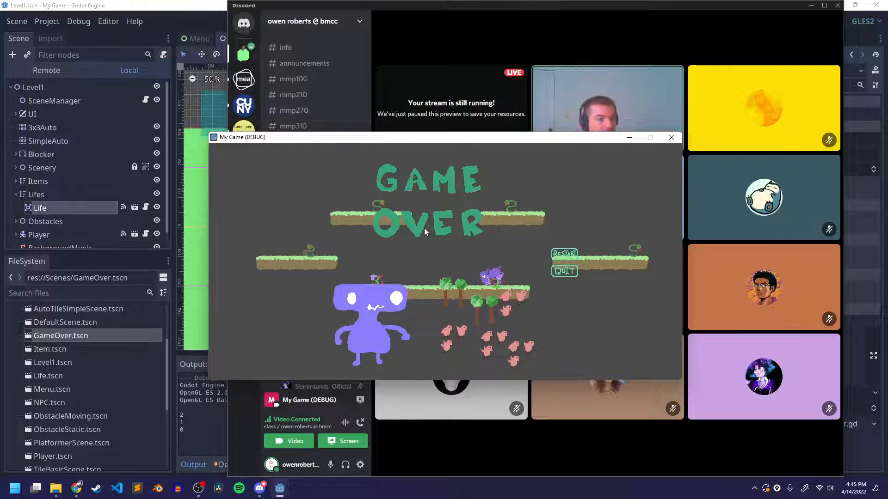
pyautogui.click(671, 137)
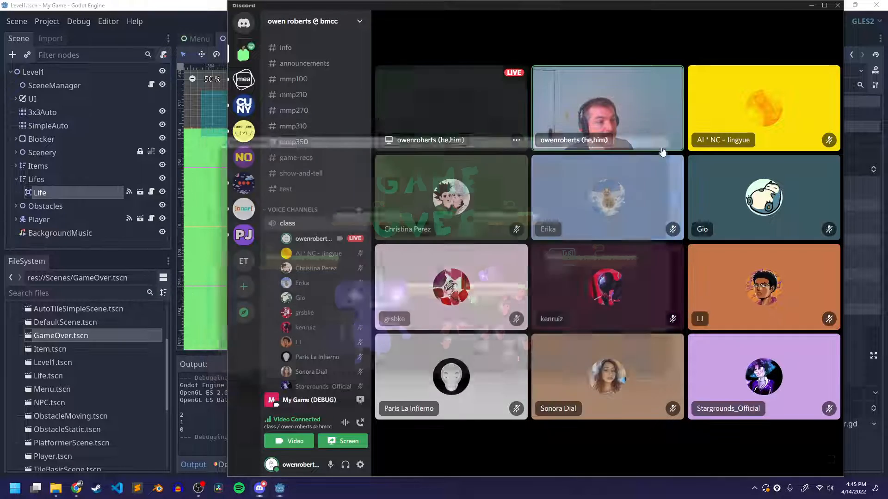
# Return to the Godot editor, collapse the Lifes node in the Level1 scene tree, and switch back to the Discord class call
pyautogui.click(202, 10)
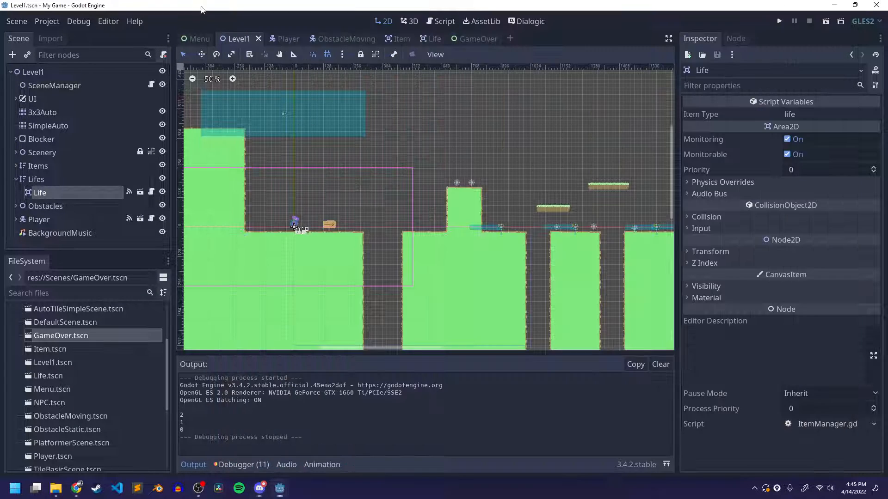
pyautogui.click(15, 179)
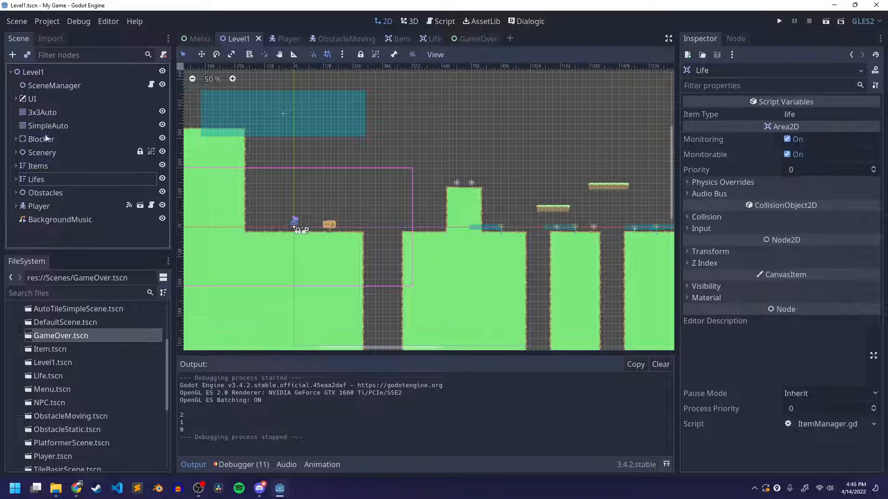
pyautogui.click(263, 485)
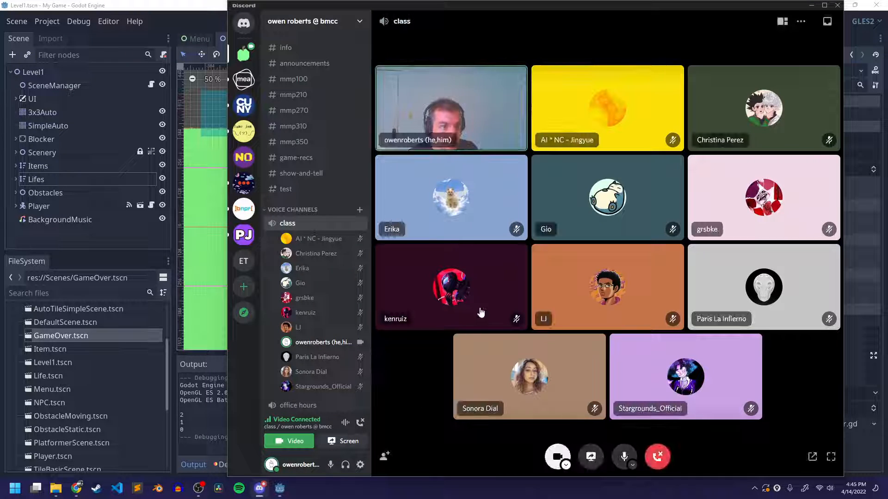